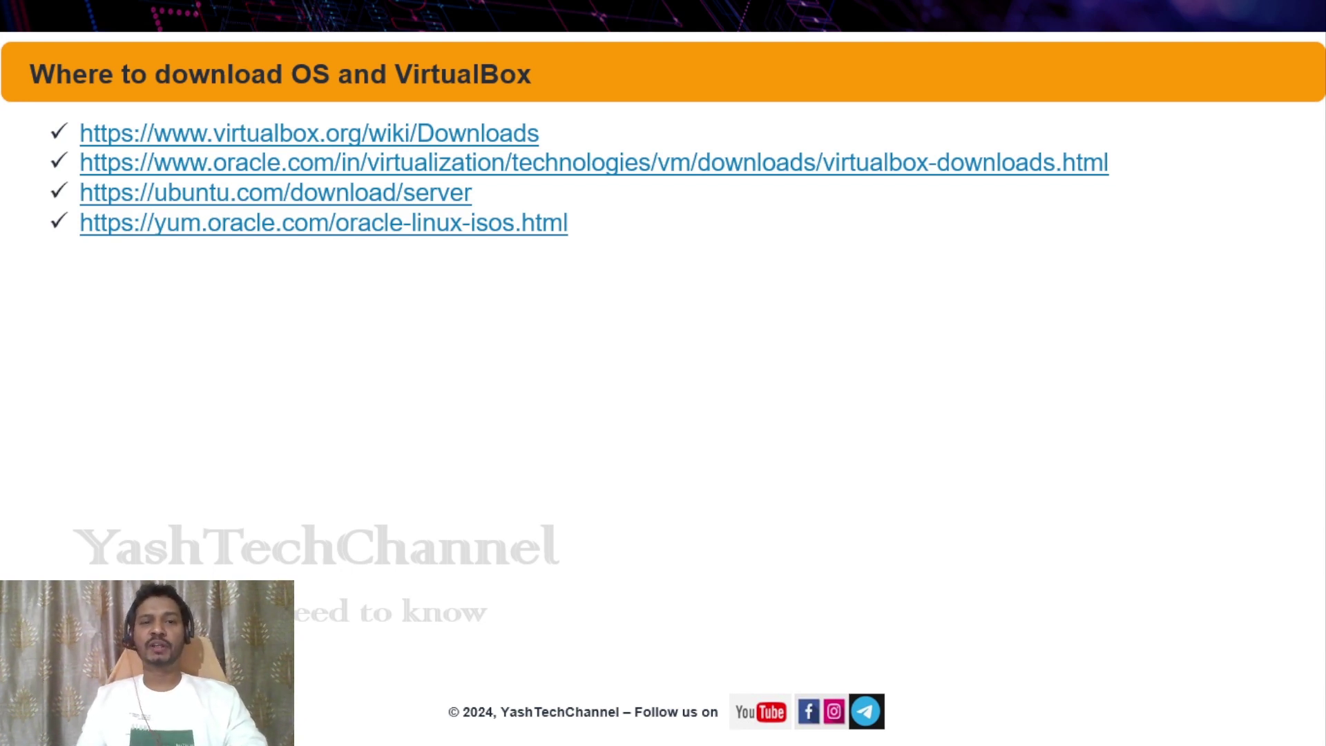
Switch from the PowerPoint slideshow to the Firefox Private Browsing window showing Google.
key("alt+Tab")
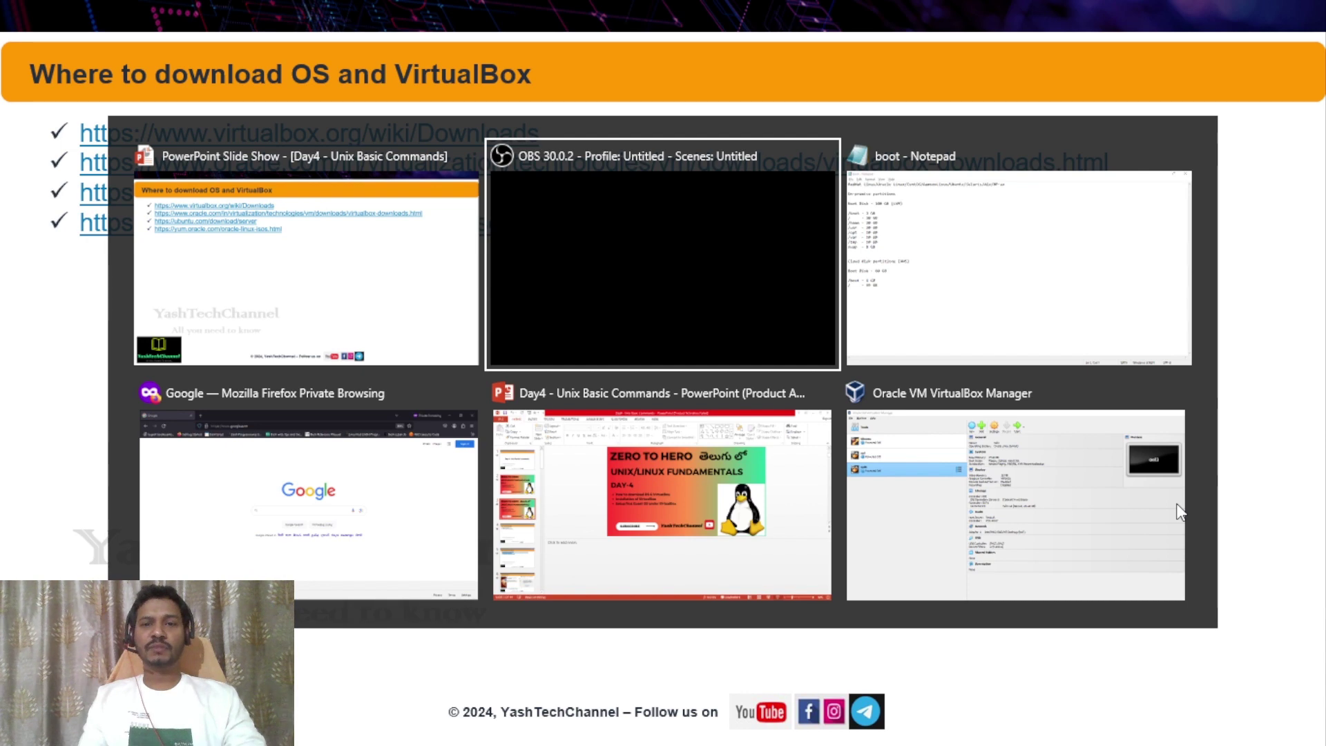
key("alt+Tab")
key("alt+Tab")
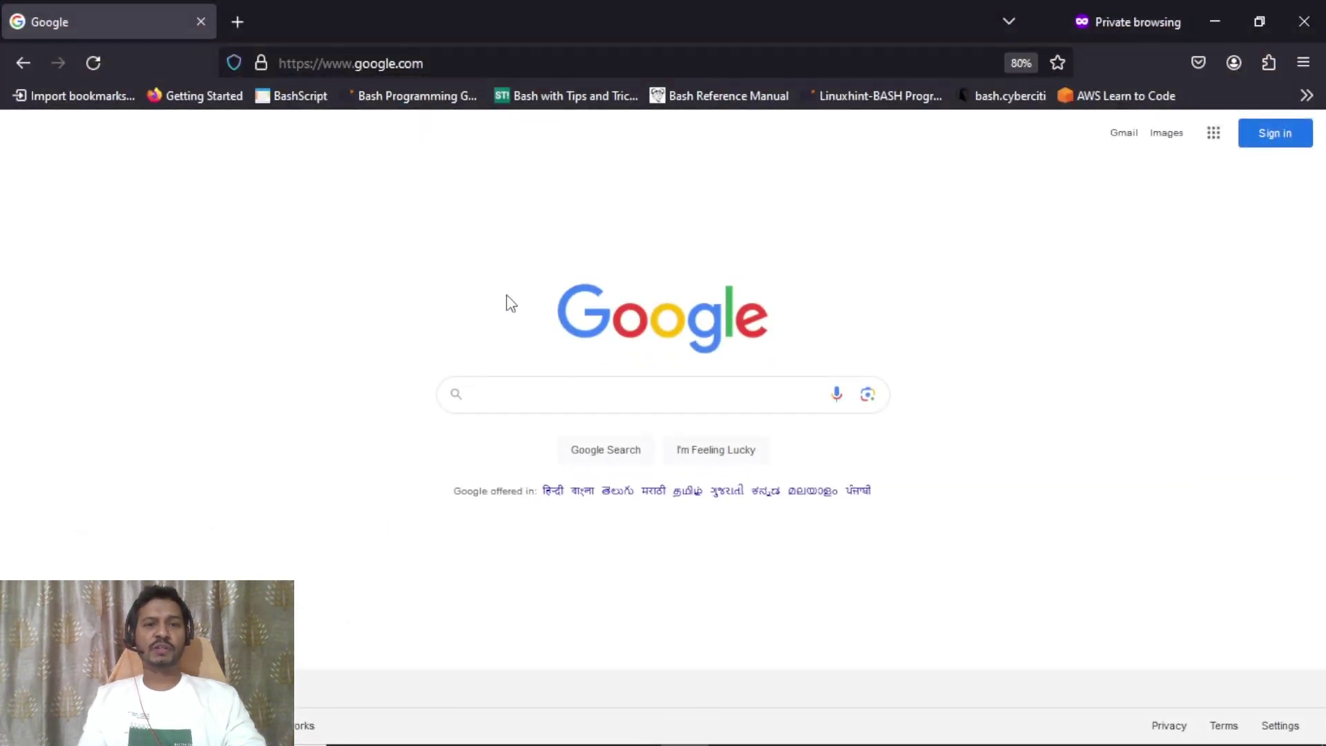
Search Google for 'download virtualbox'.
left_click(522, 398)
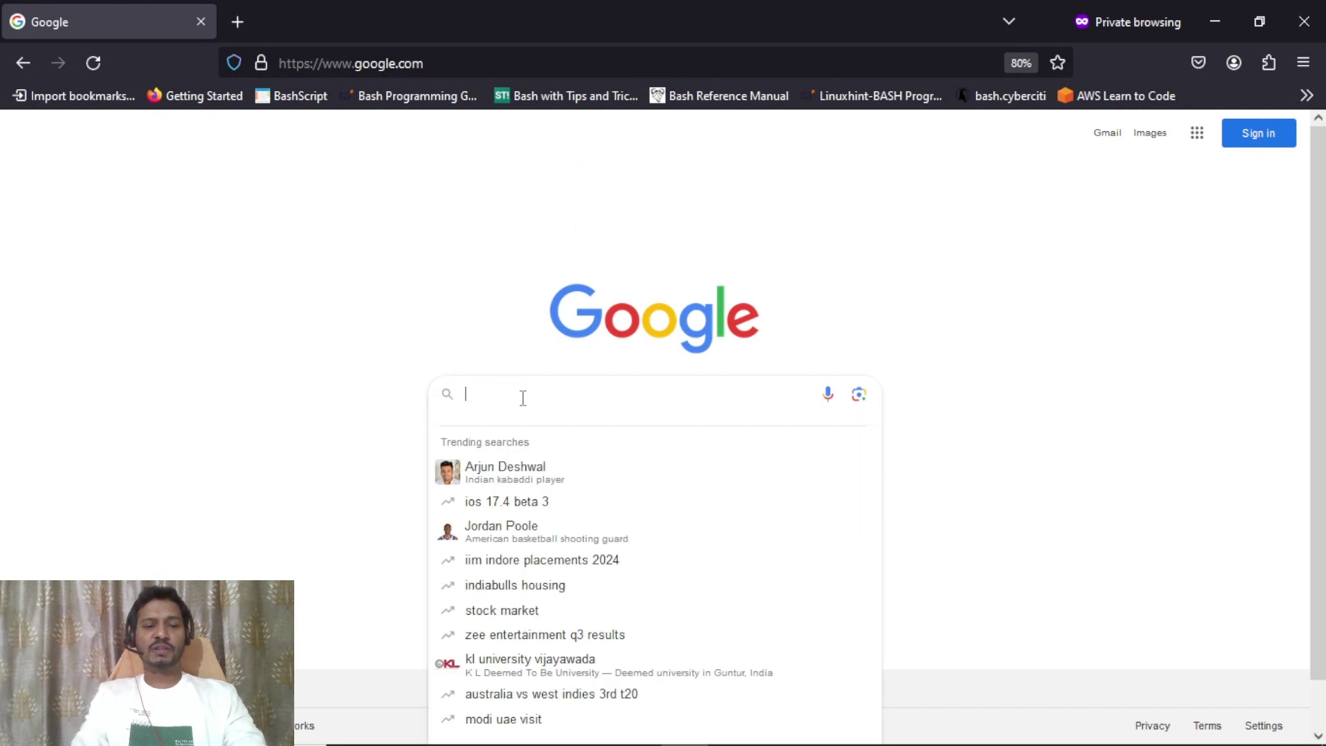
type("downloa")
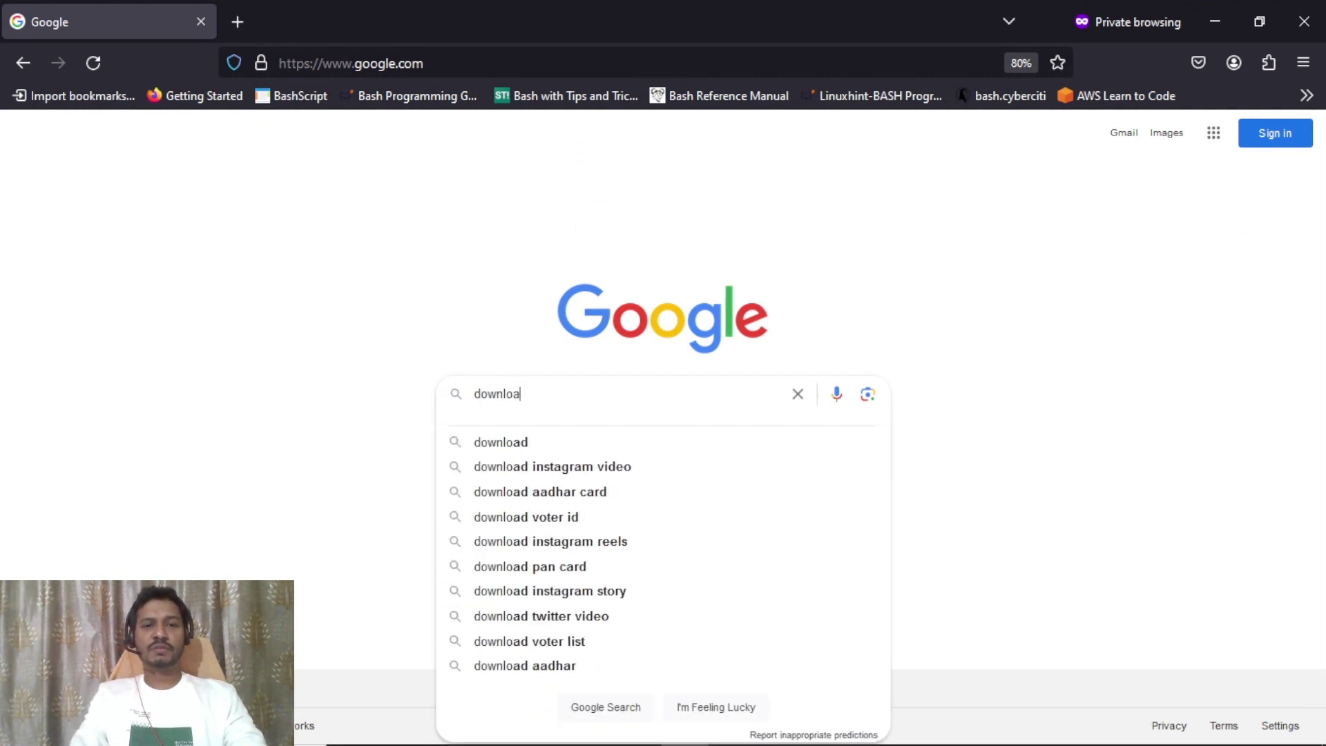
type("d virtualbox")
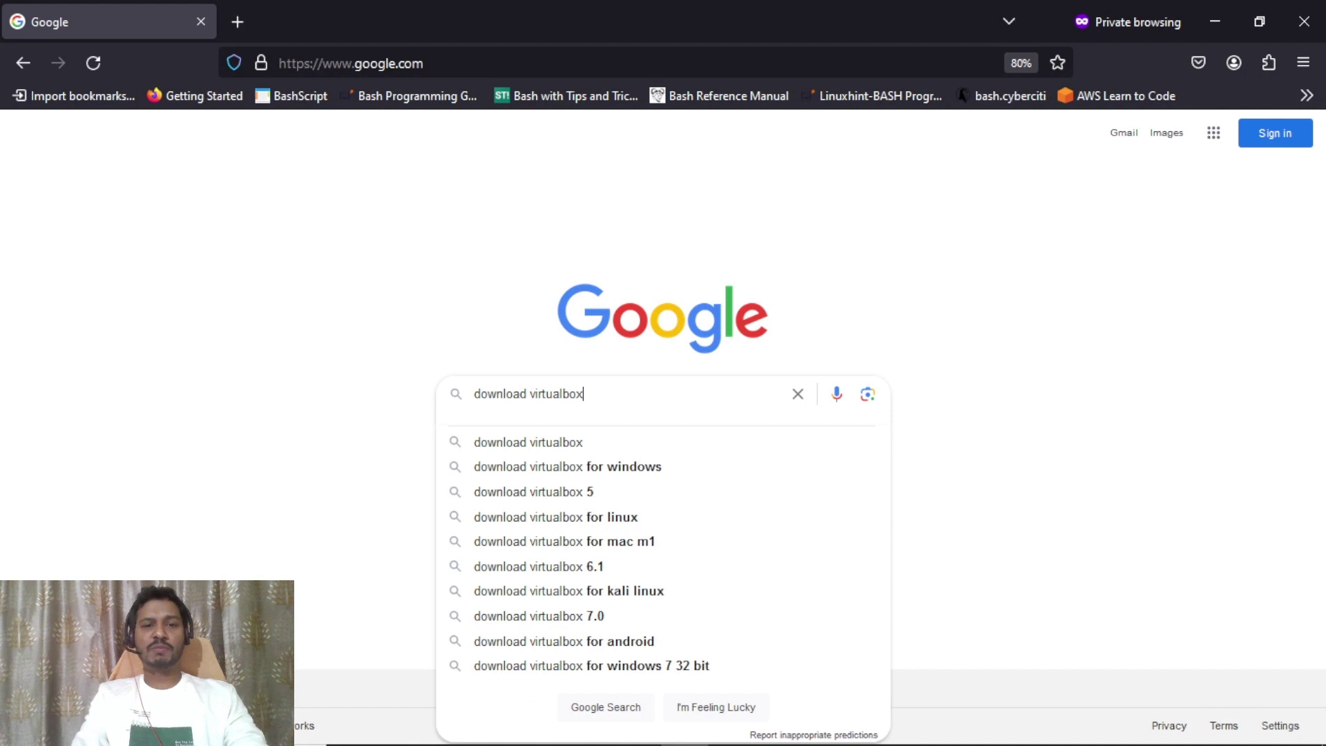
key("Return")
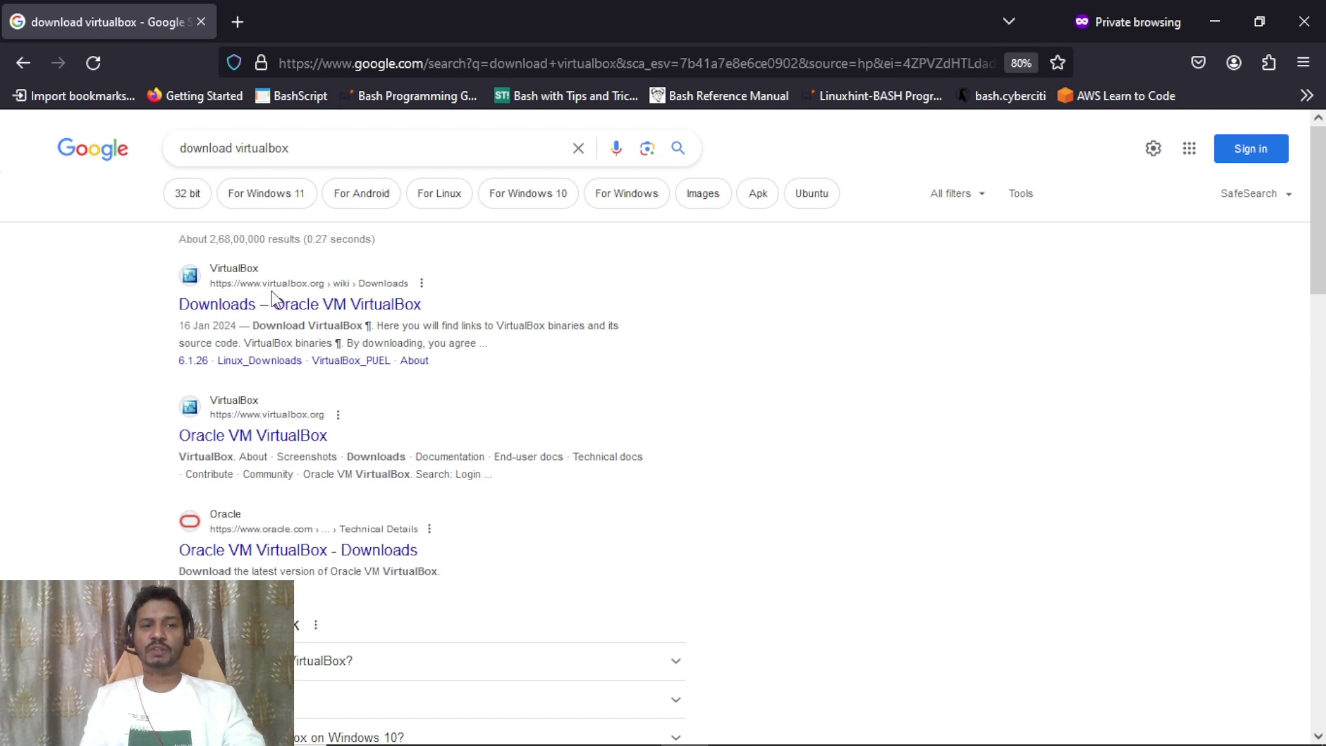
Open the virtualbox.org Downloads result in a new tab and view it.
right_click(214, 310)
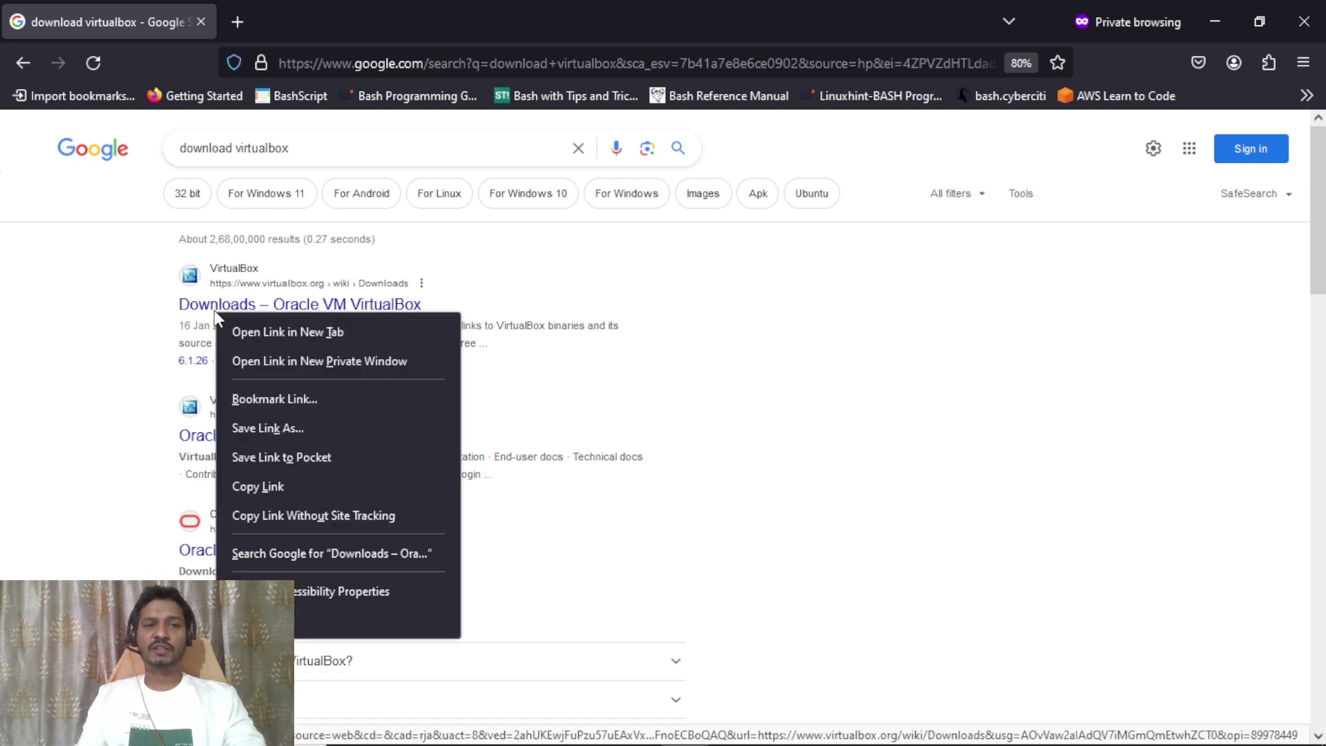
left_click(284, 333)
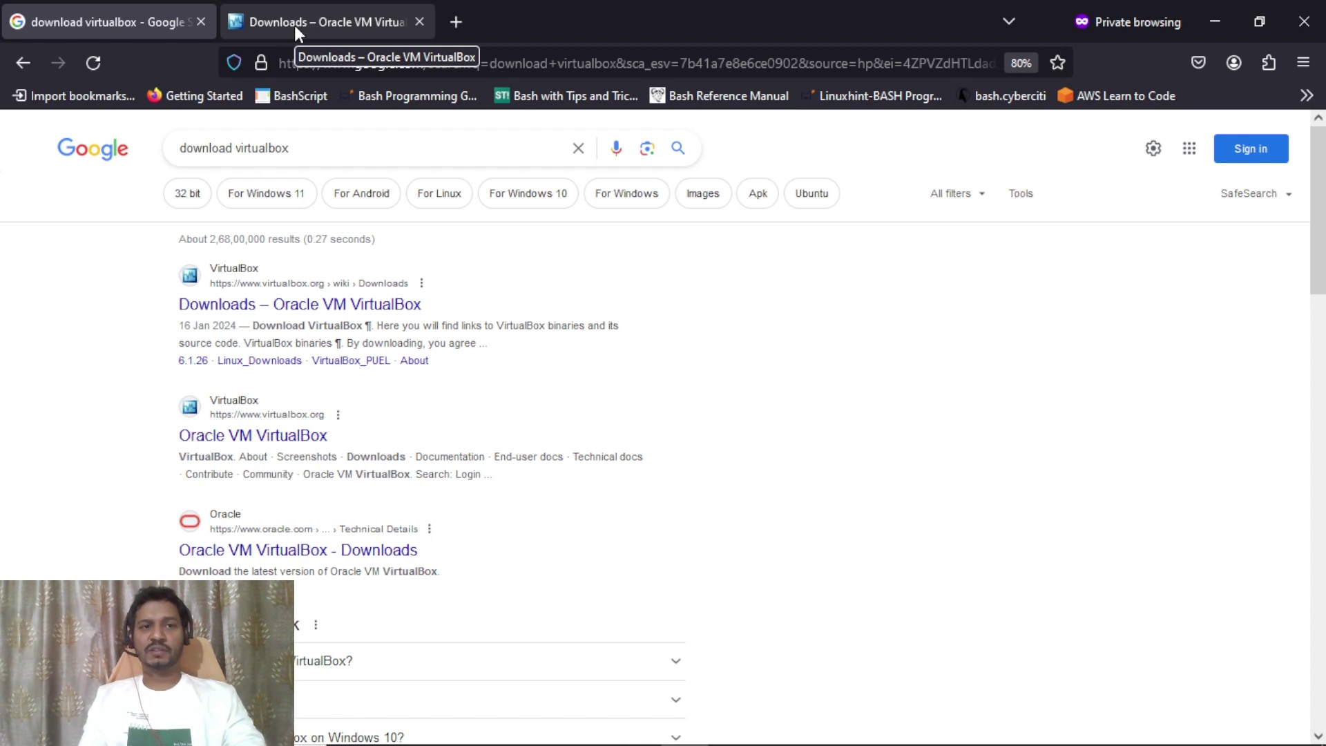
left_click(294, 25)
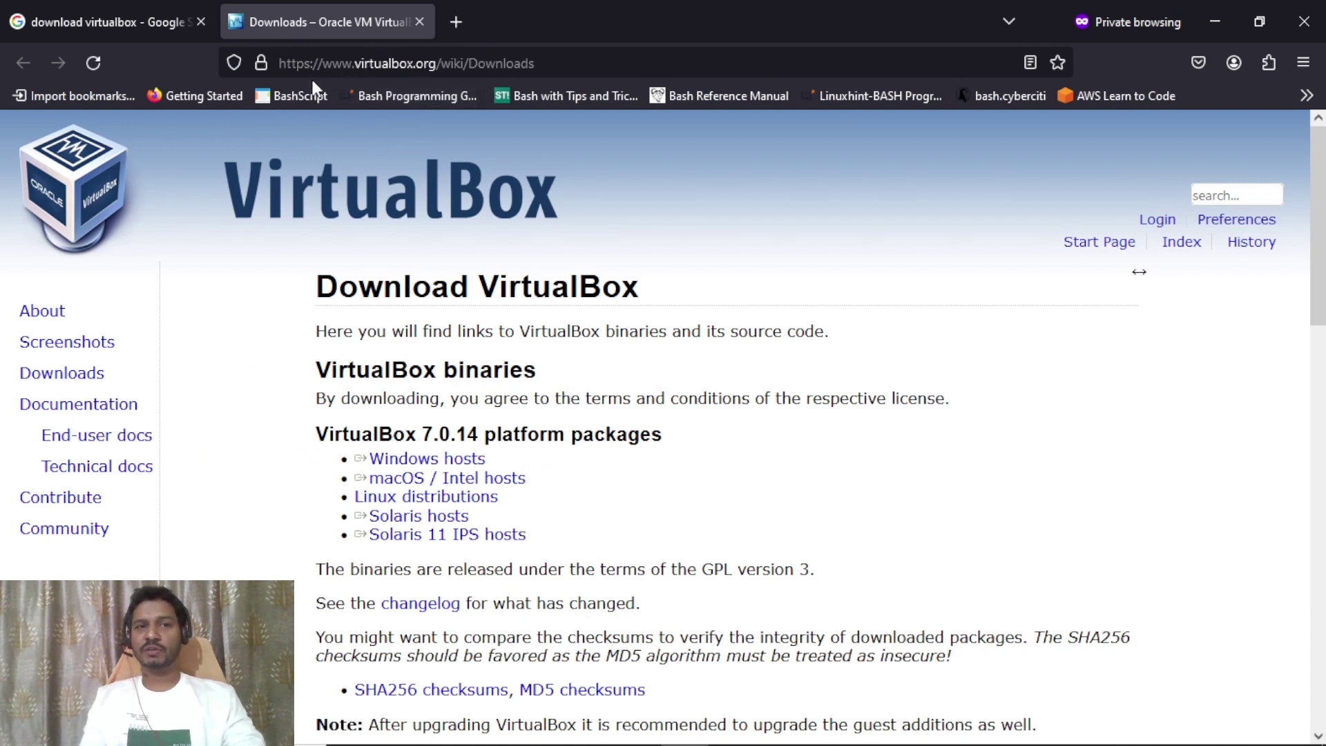
Open Oracle's VirtualBox downloads result from the Google results in a new tab and view it.
left_click(141, 21)
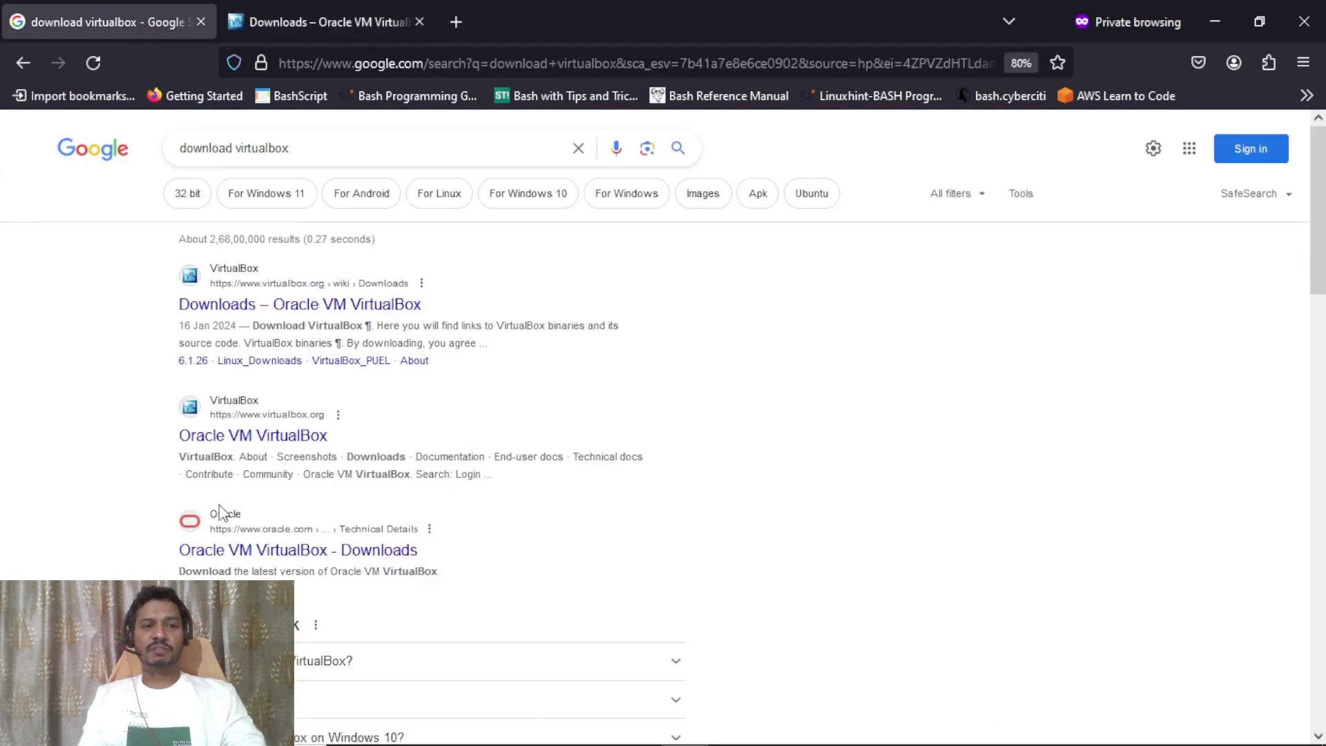
right_click(250, 561)
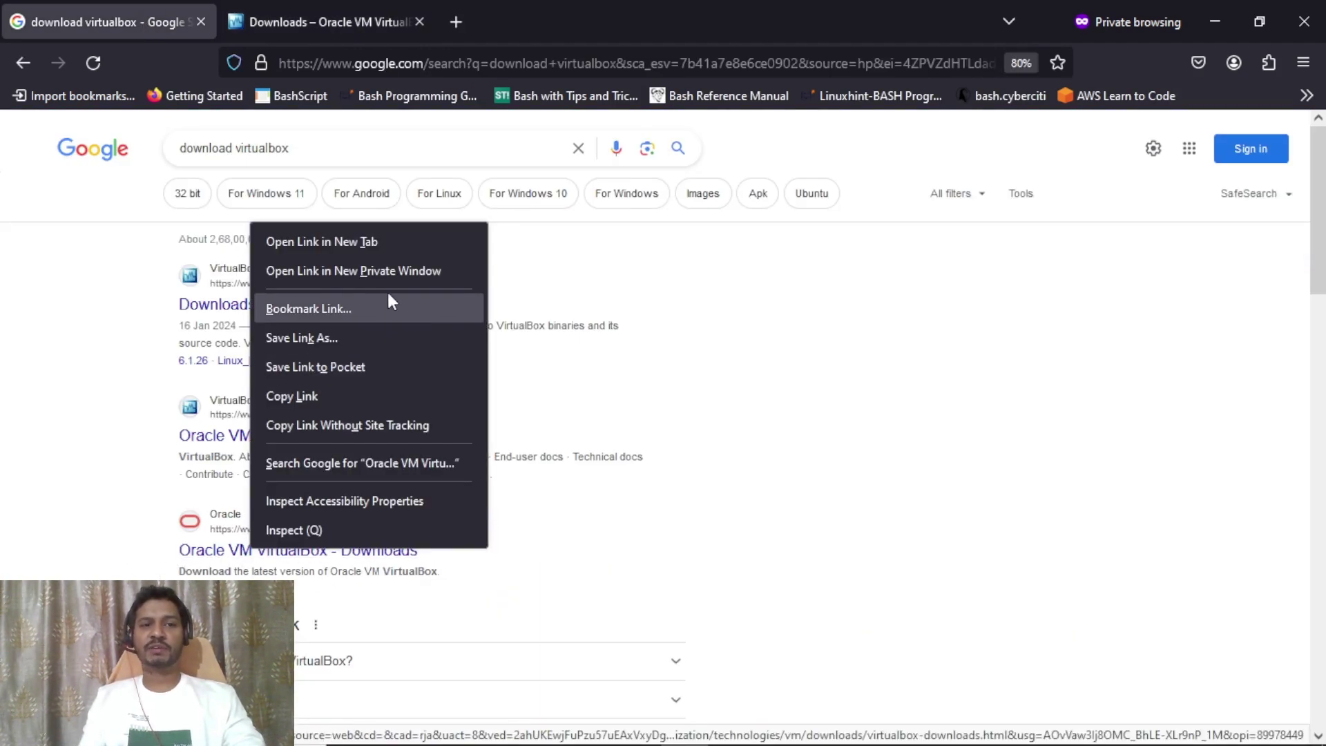
left_click(388, 241)
left_click(312, 21)
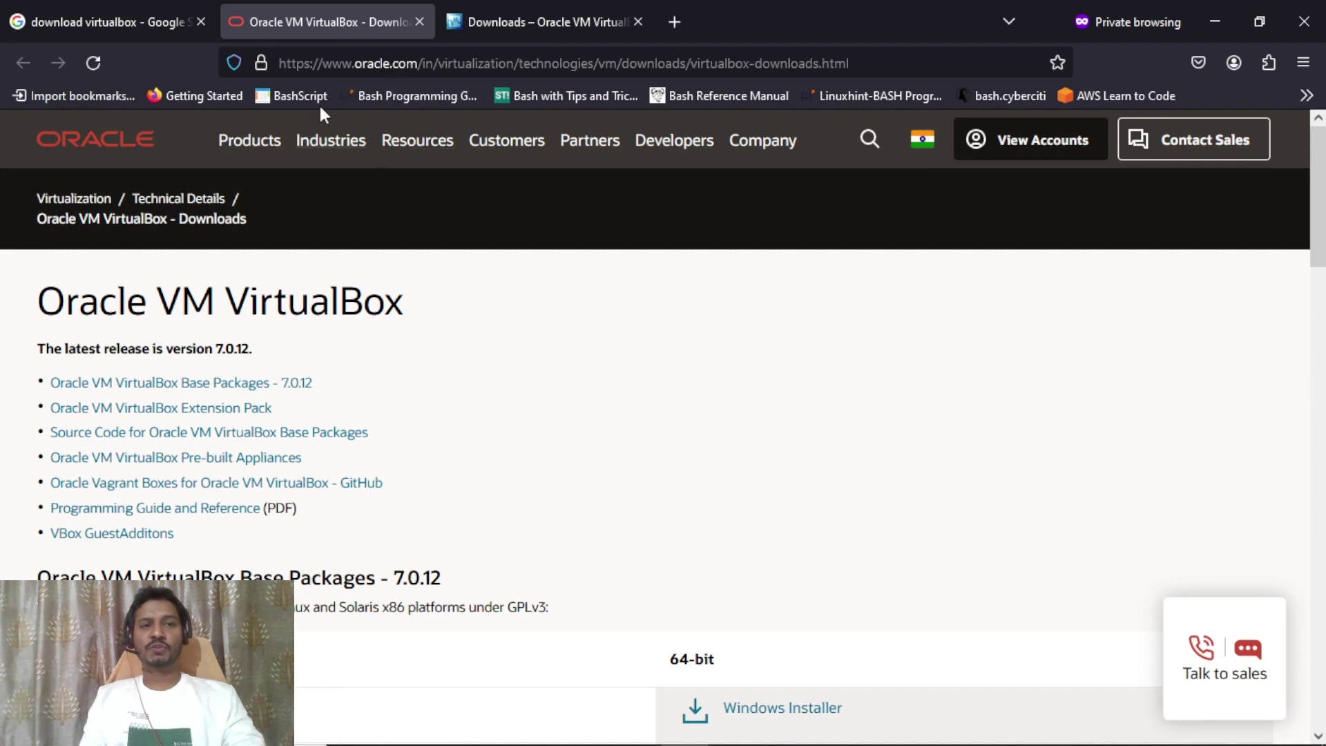
Review Mac OS X, Solaris 11 and Windows in the Base Packages table, then download the 7.0.12 Windows installer.
left_click_drag(1322, 158, 1323, 241)
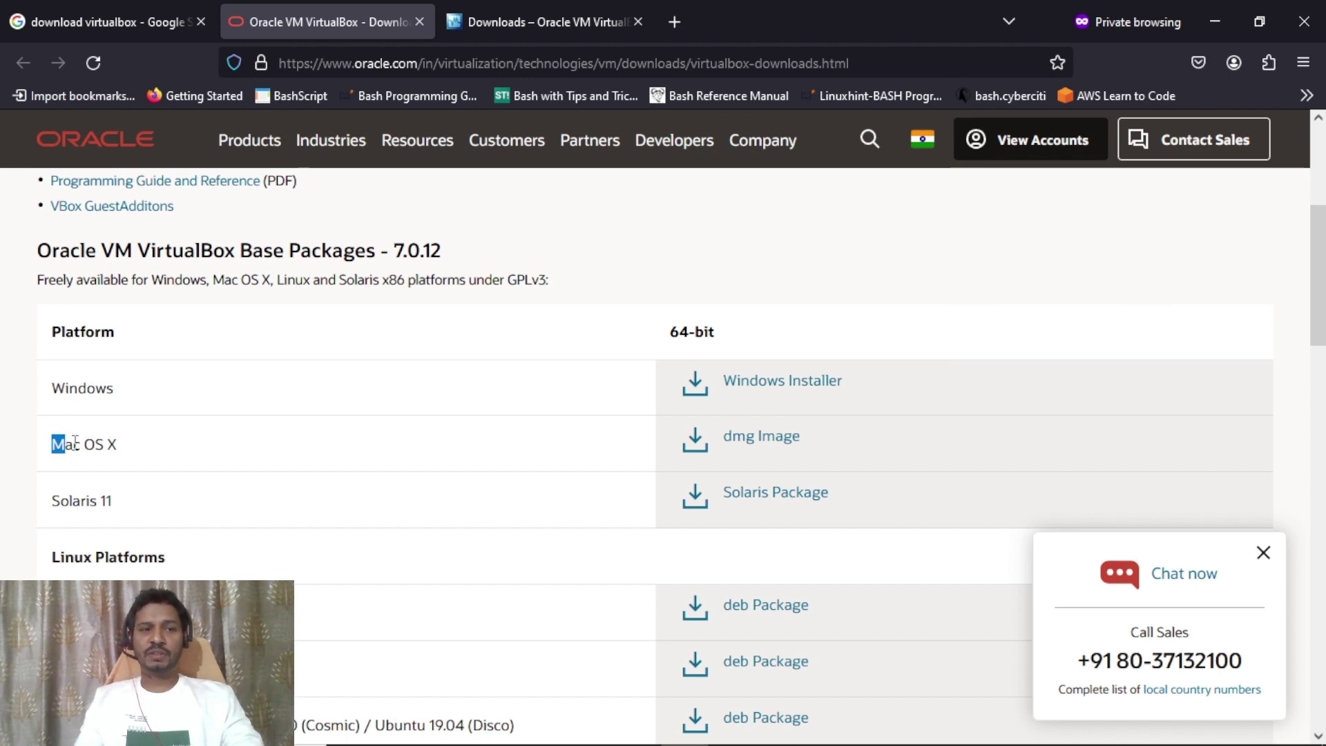
left_click_drag(54, 440, 118, 447)
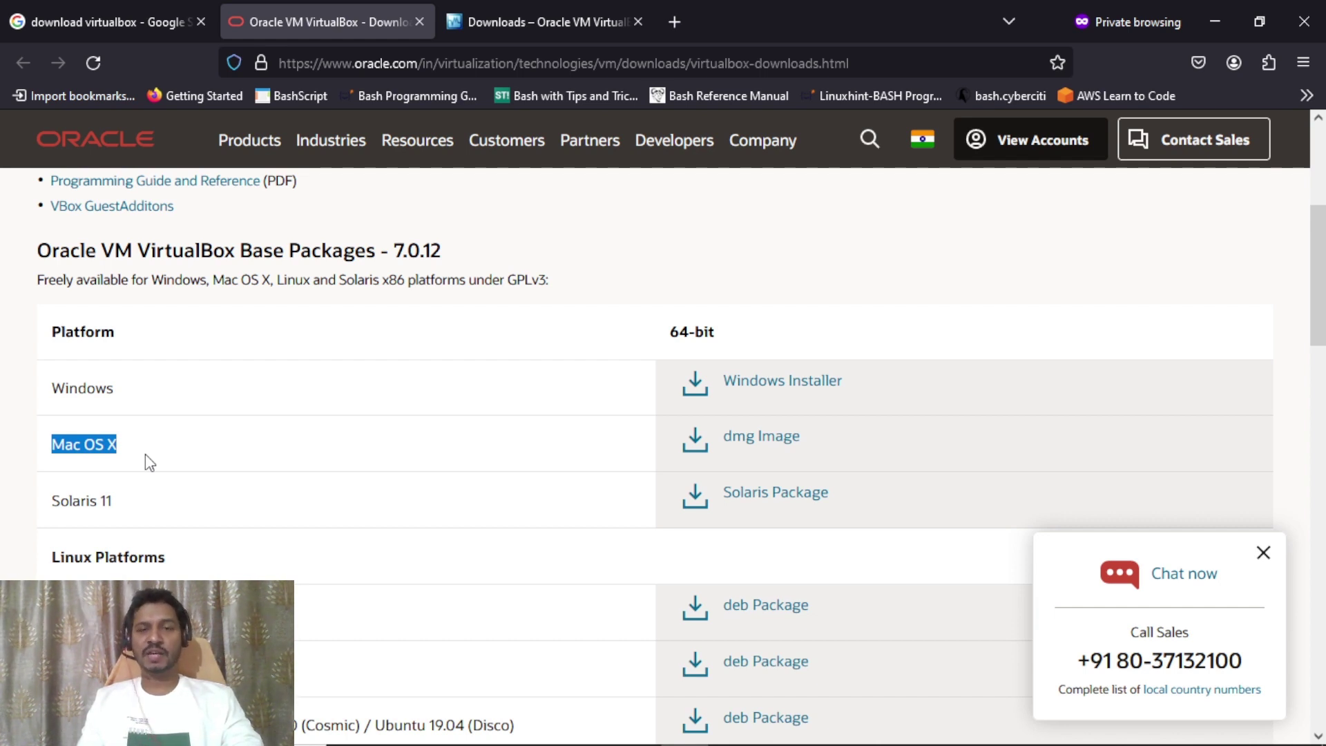
left_click_drag(52, 500, 112, 509)
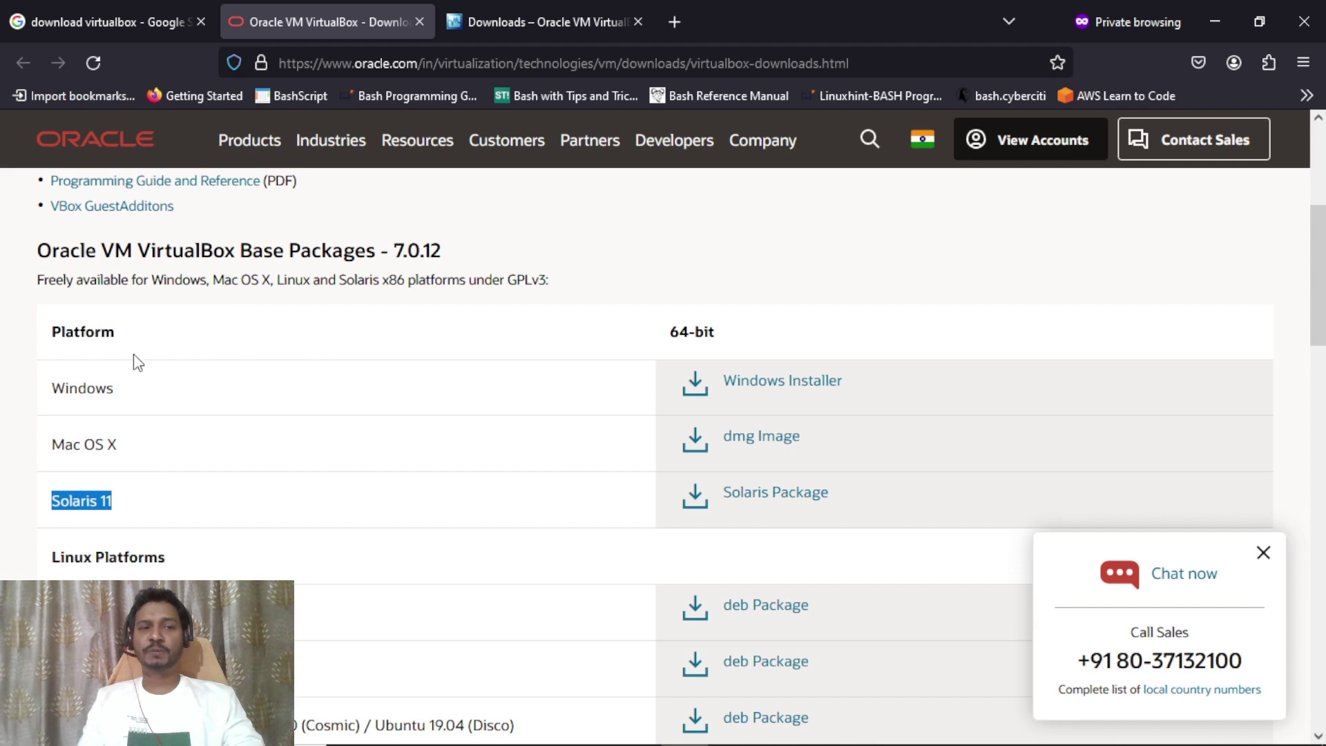
left_click(63, 387)
double_click(64, 388)
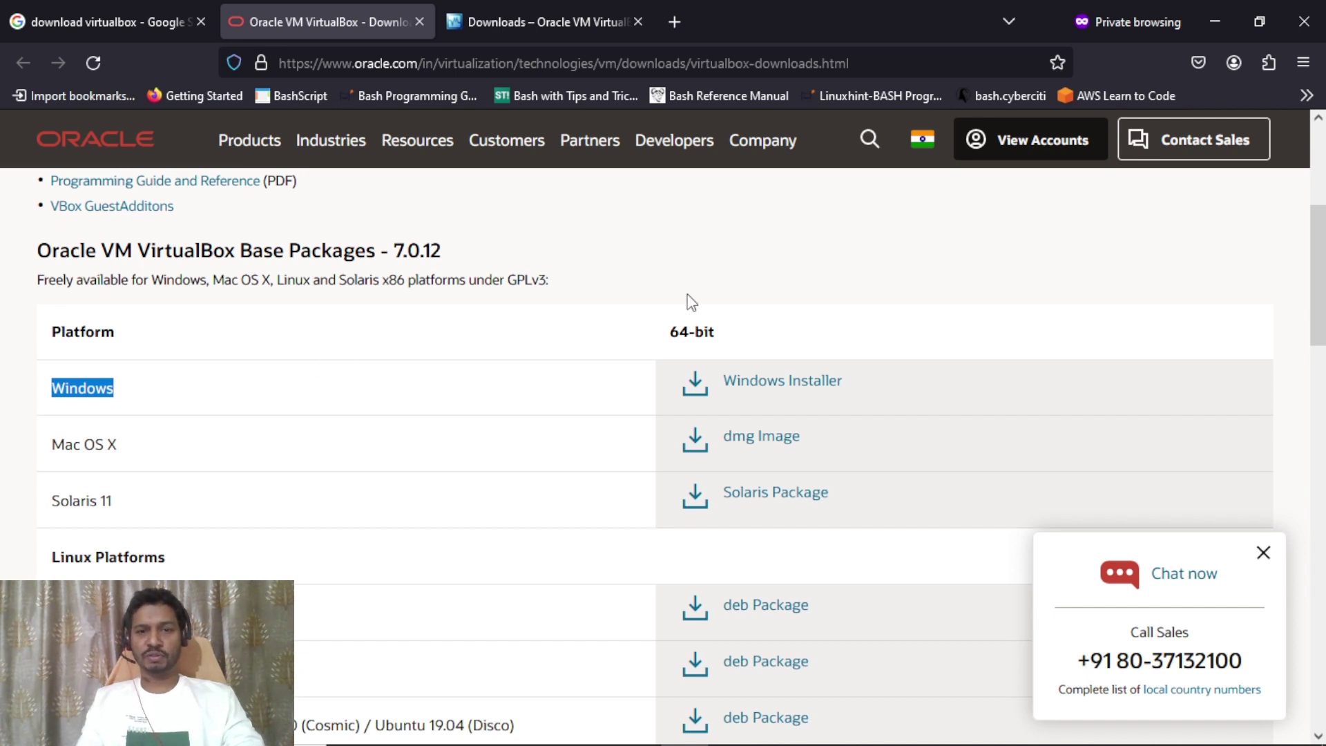
left_click(778, 384)
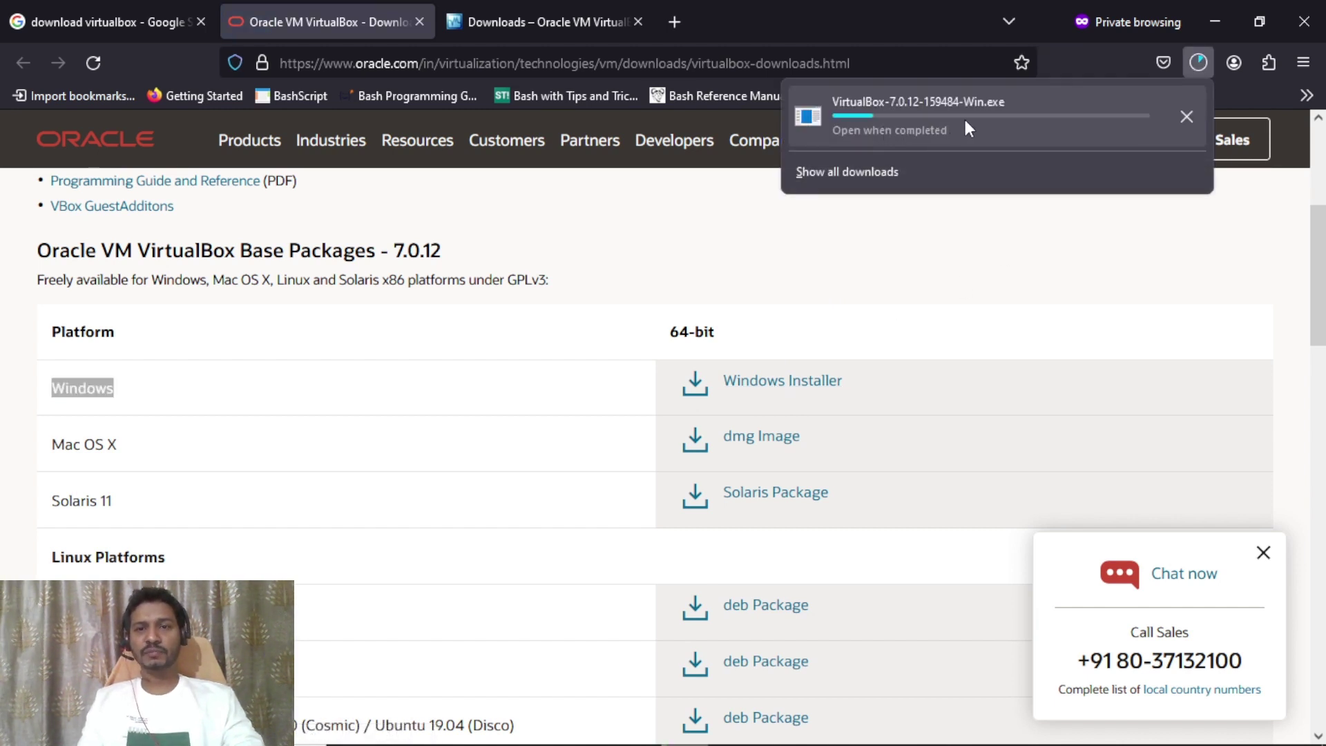
left_click(530, 25)
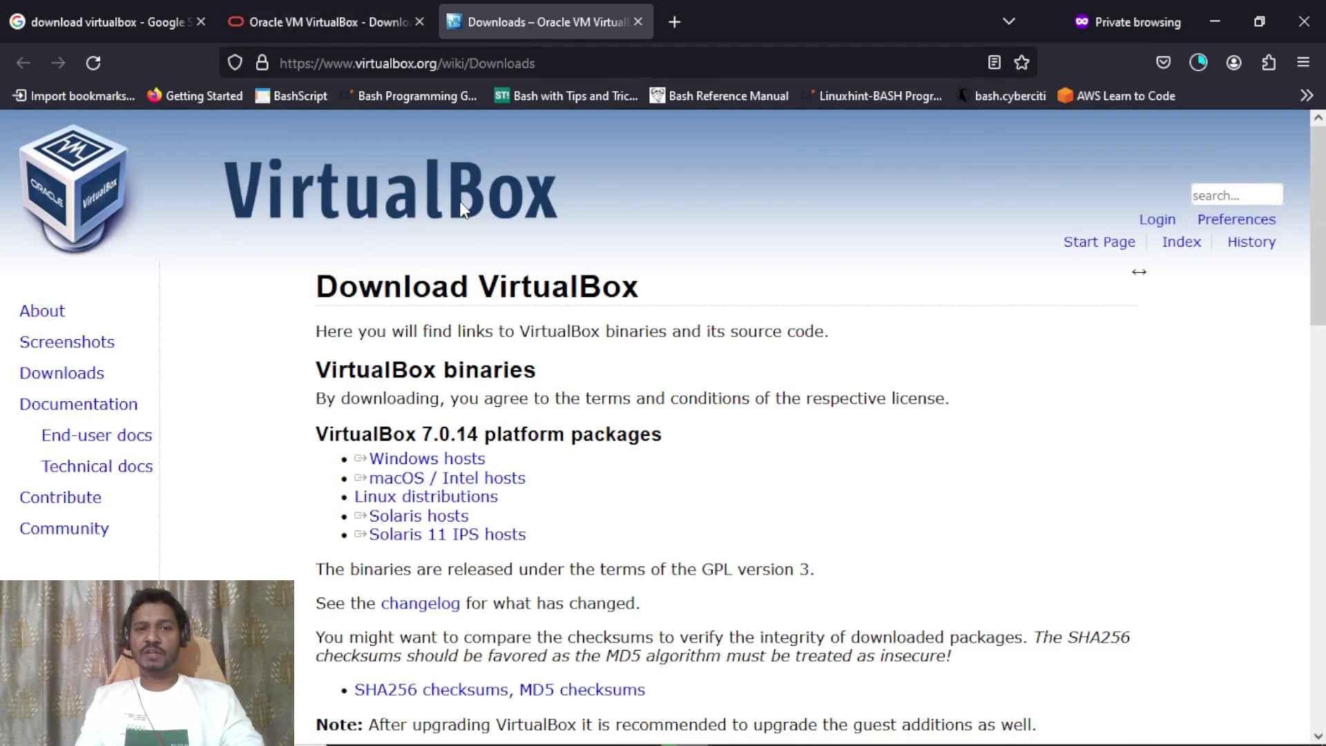
Review the platform packages and download the VirtualBox 7.0.14 Windows hosts installer from virtualbox.org.
double_click(366, 434)
left_click(504, 415)
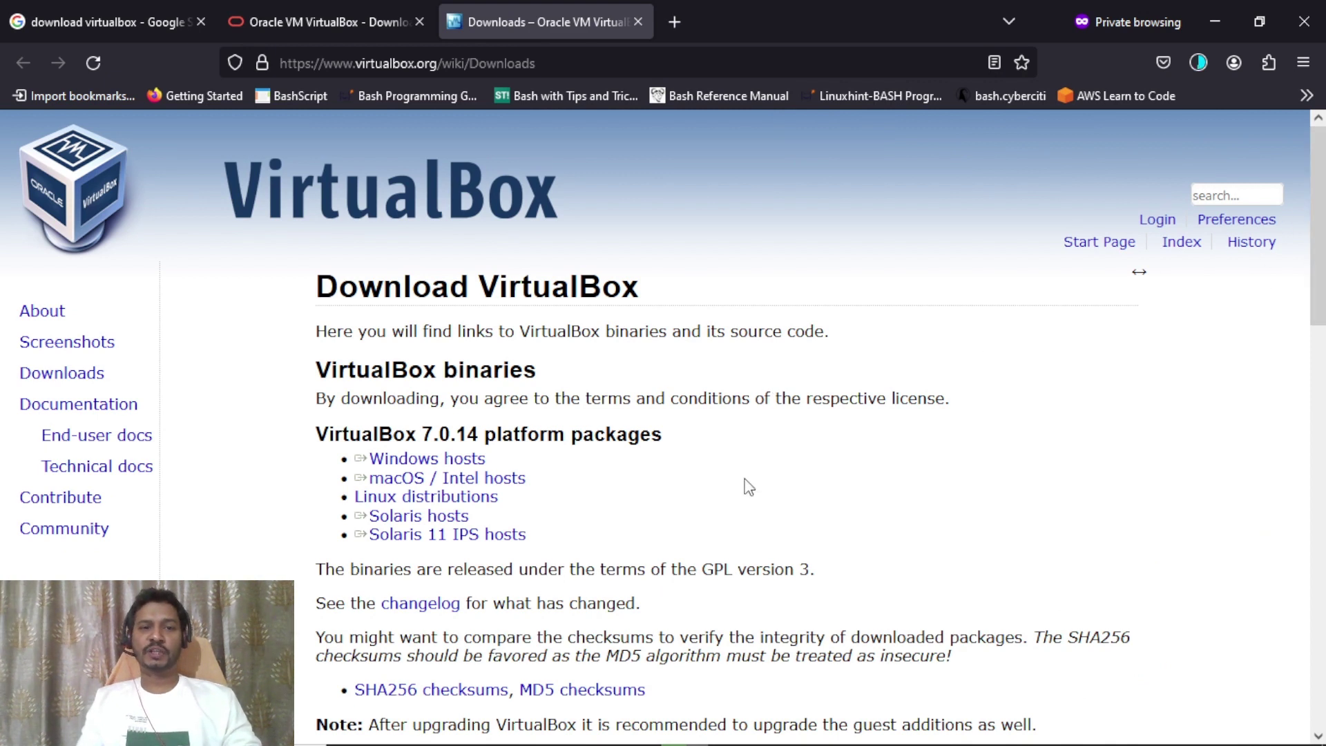
left_click_drag(487, 458, 356, 459)
left_click(536, 468)
left_click_drag(557, 469, 355, 535)
left_click(494, 514)
left_click(511, 484)
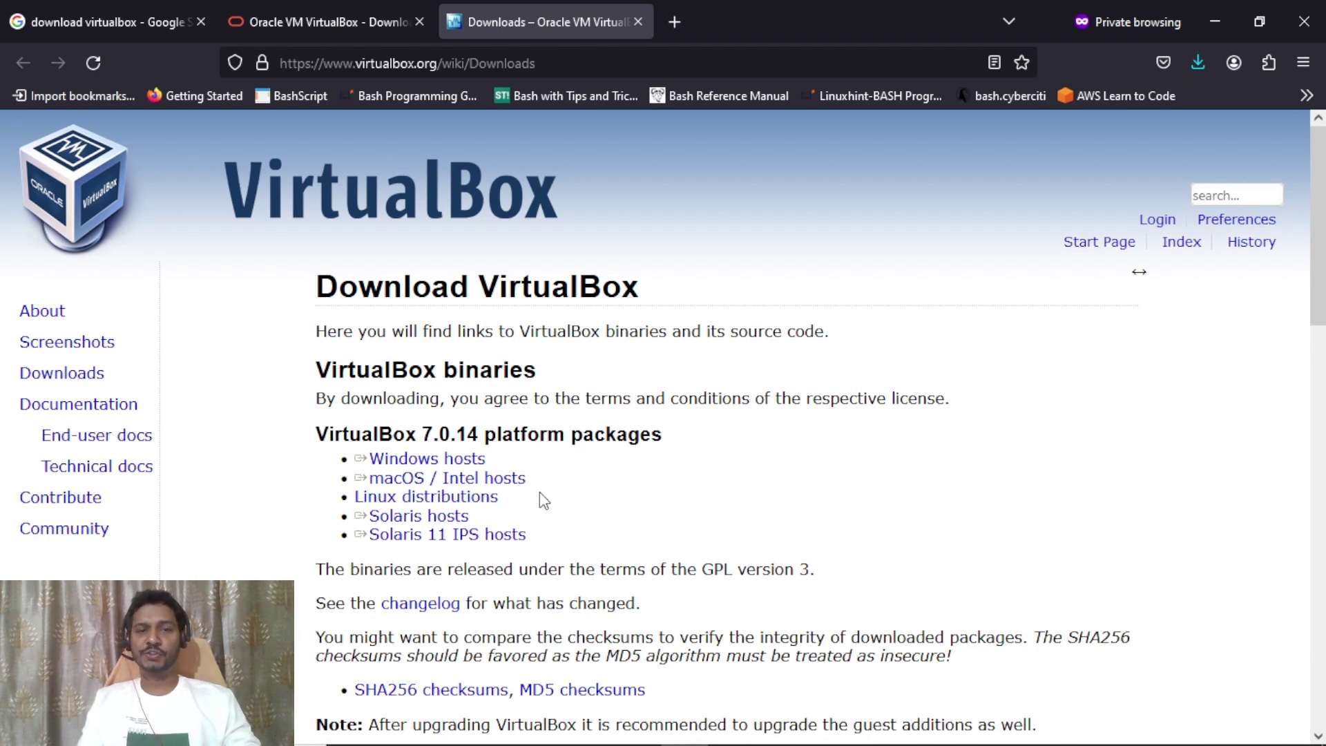
left_click(427, 458)
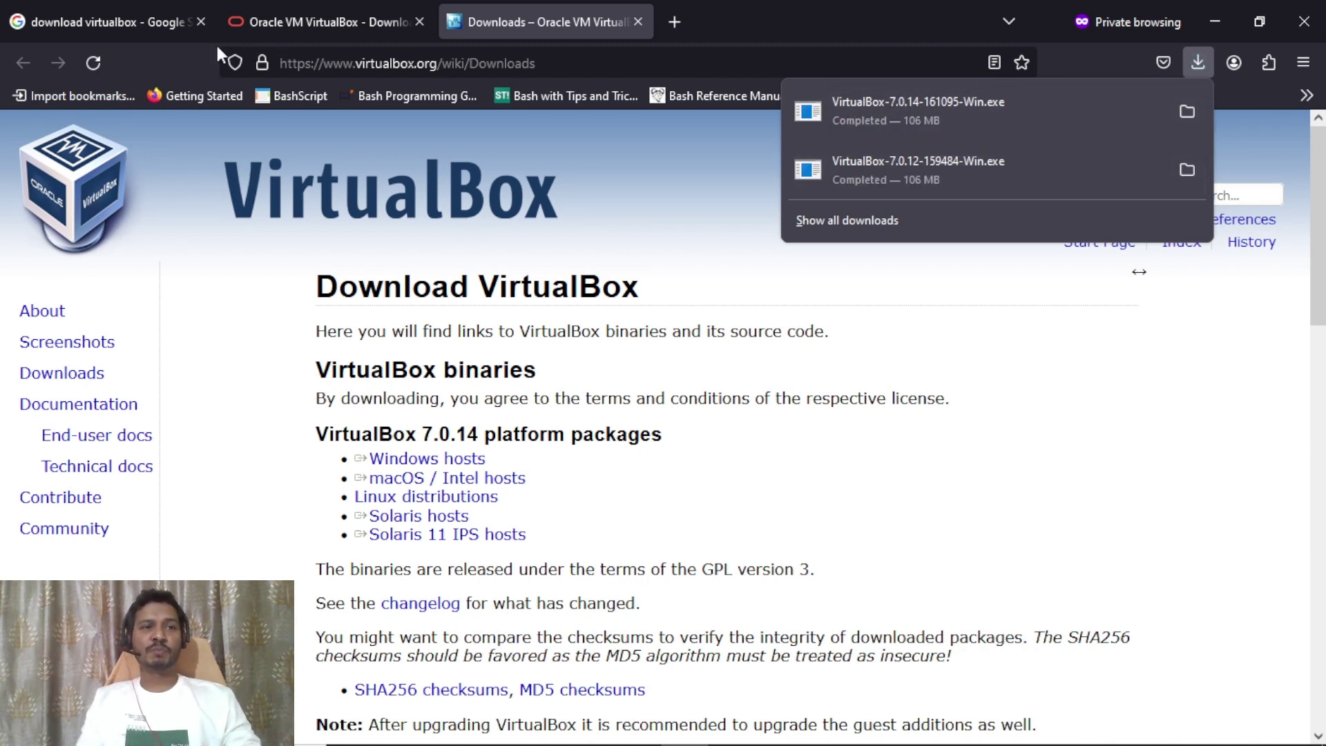
left_click(129, 26)
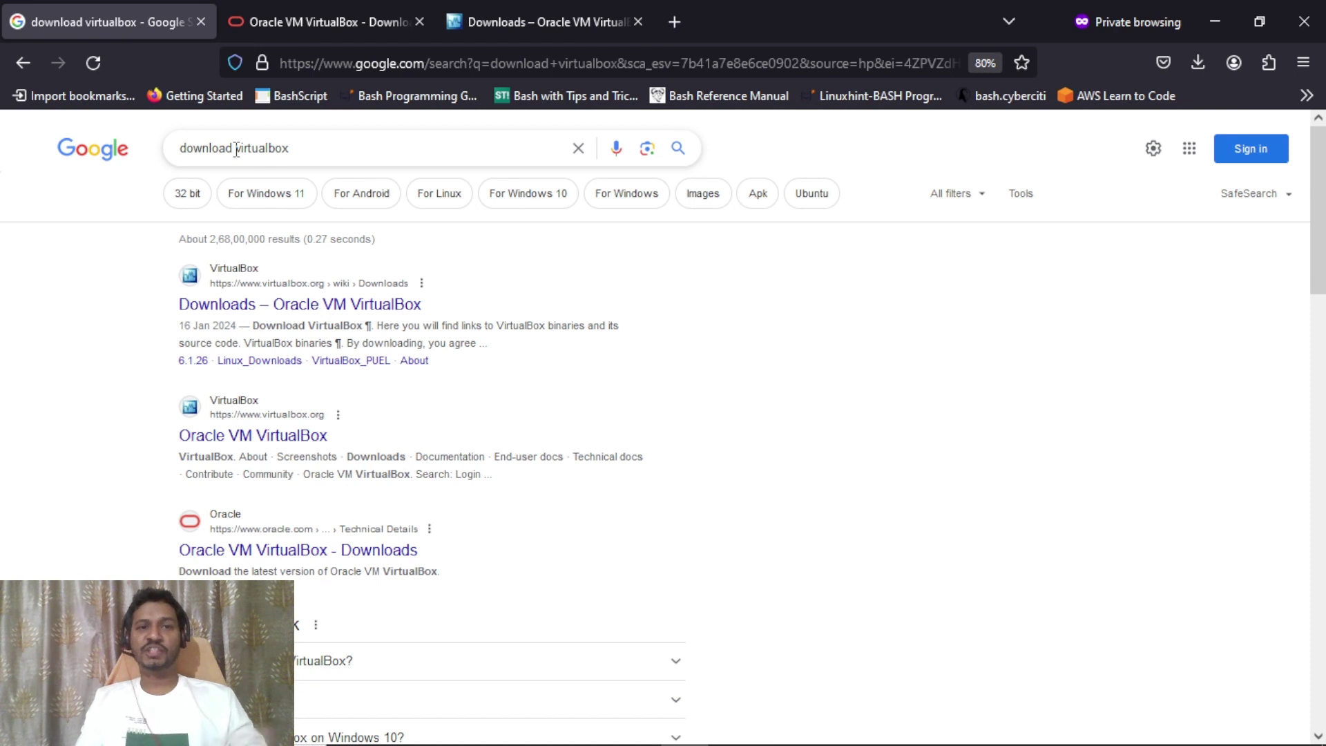
Change the Google query to 'download ubuntu server' and run it.
left_click_drag(237, 150, 315, 149)
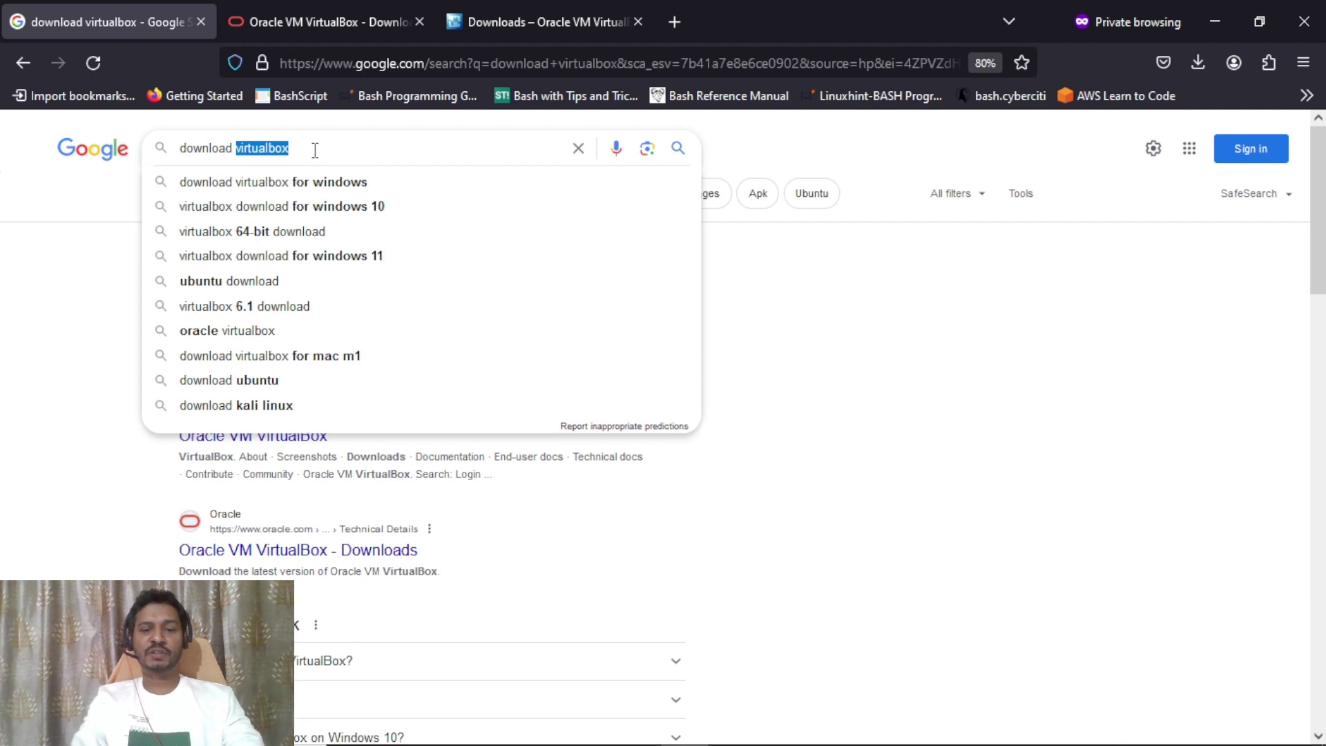
type("ubunt")
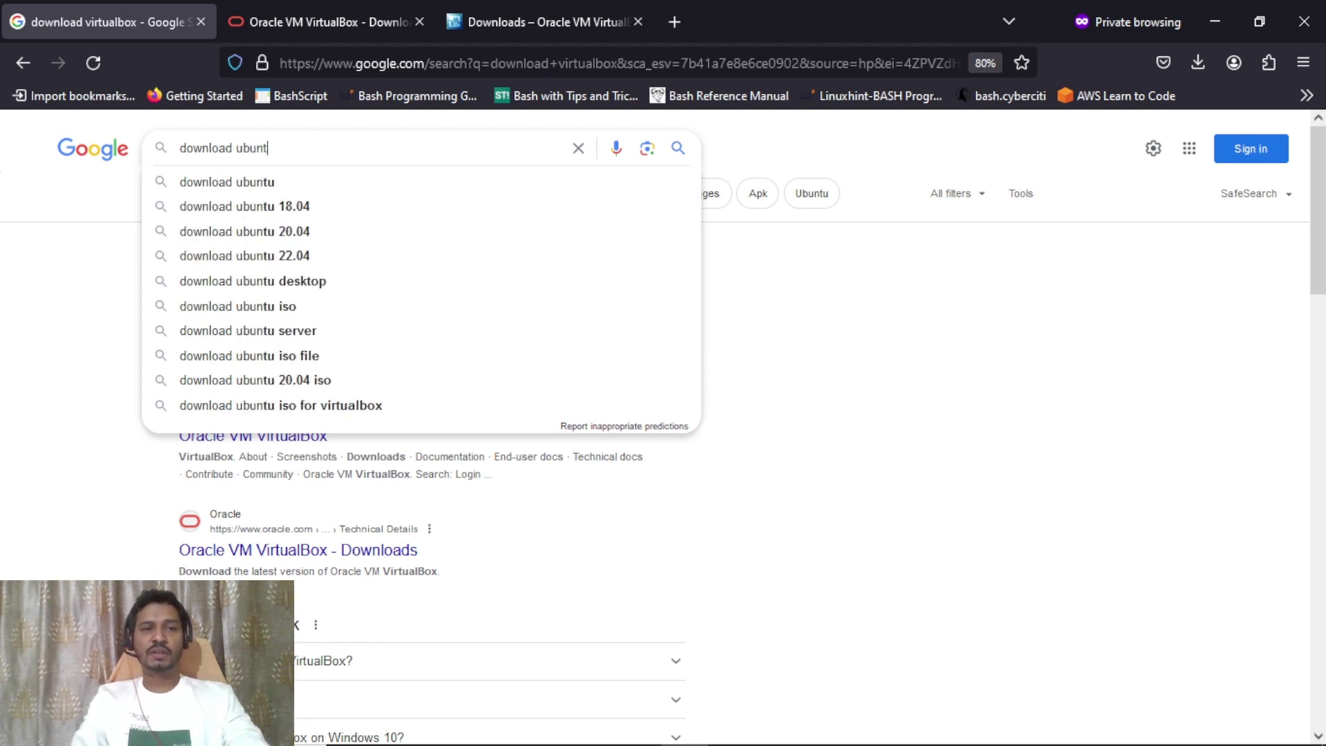
type("u server")
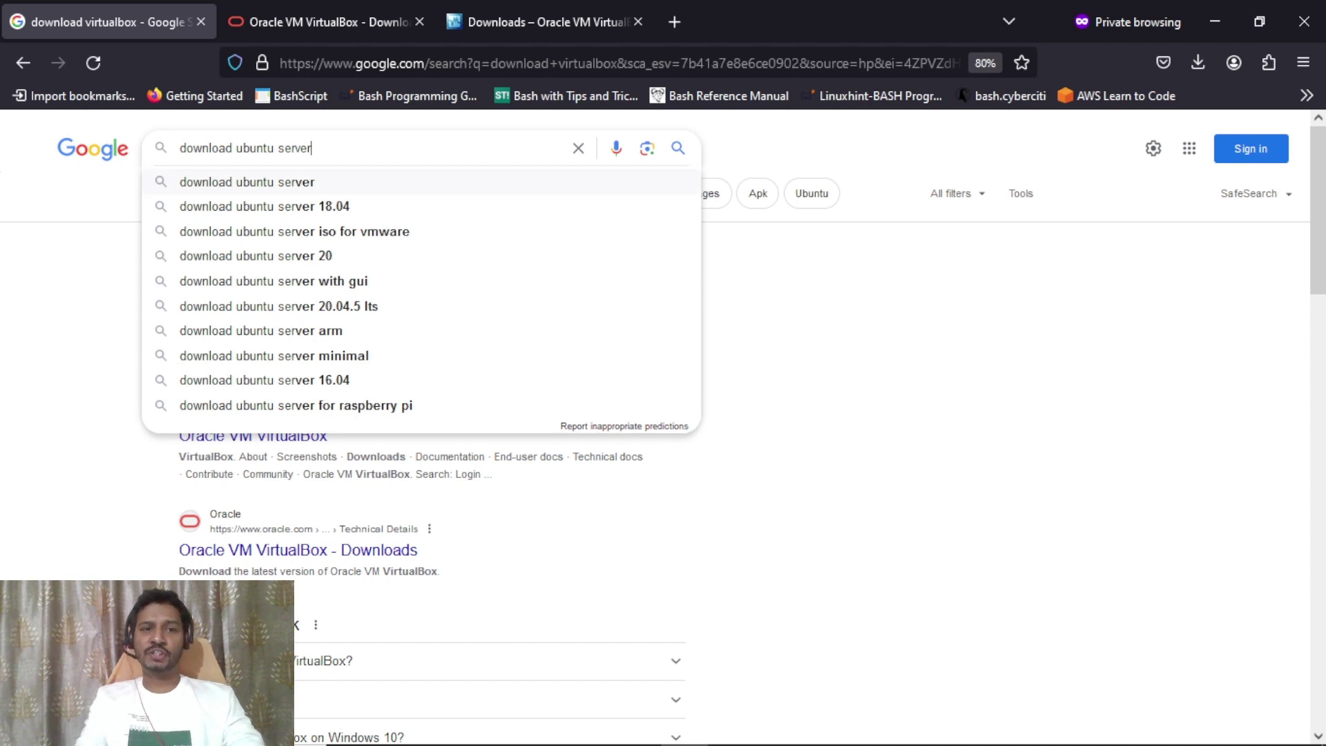
key("Return")
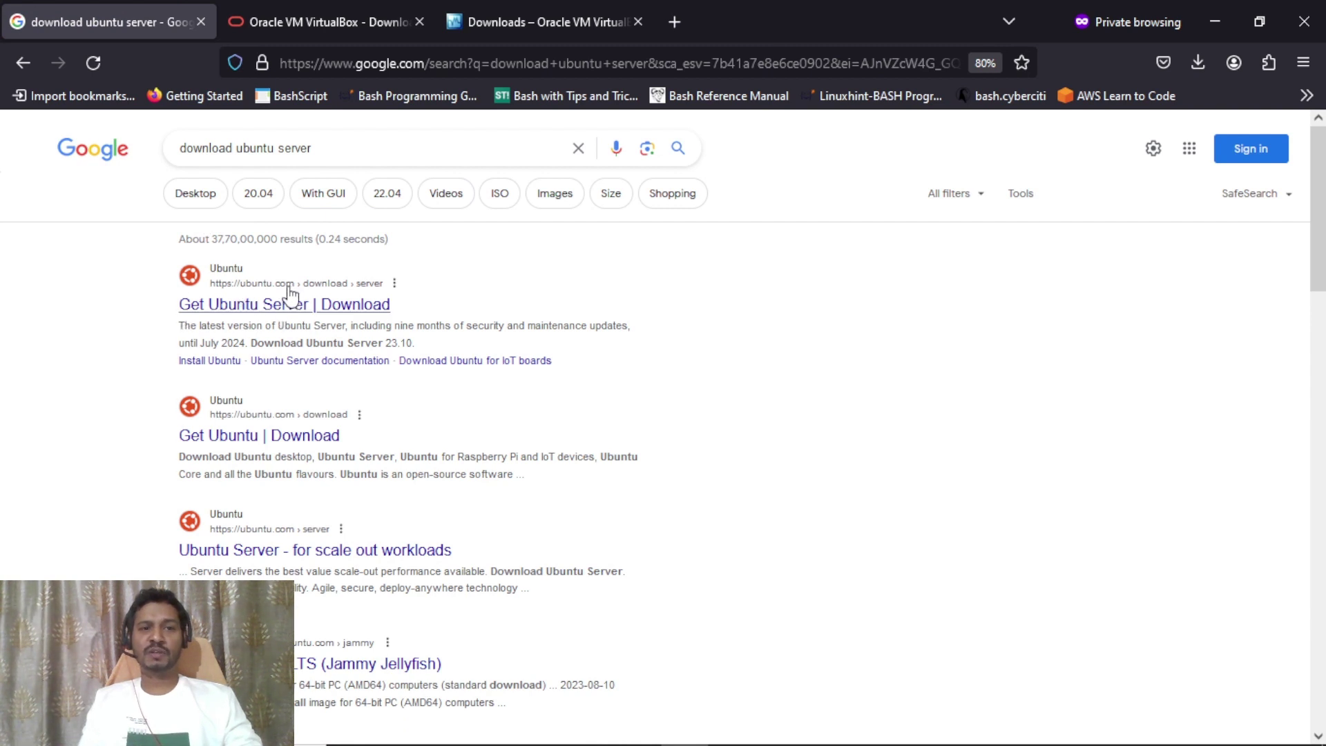
Open the Get Ubuntu Server result in a new tab and accept the site's cookies.
right_click(273, 312)
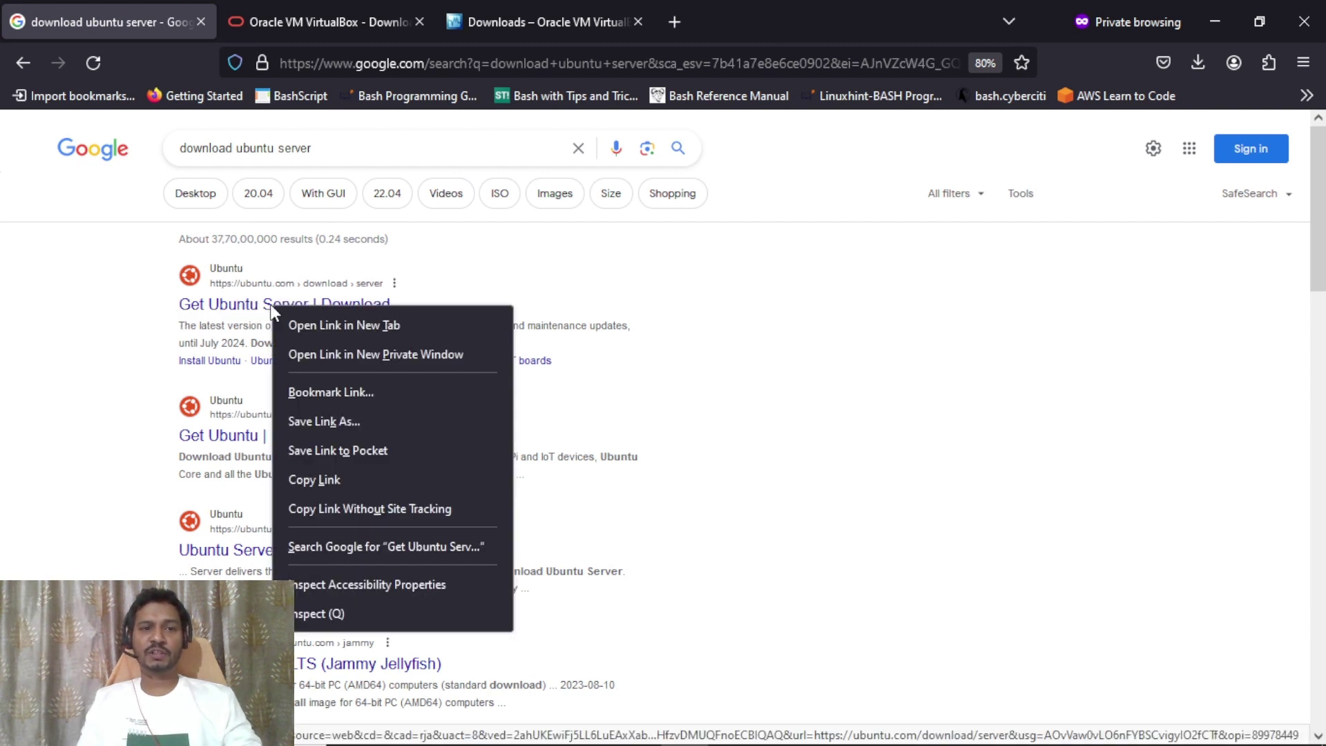
left_click(315, 323)
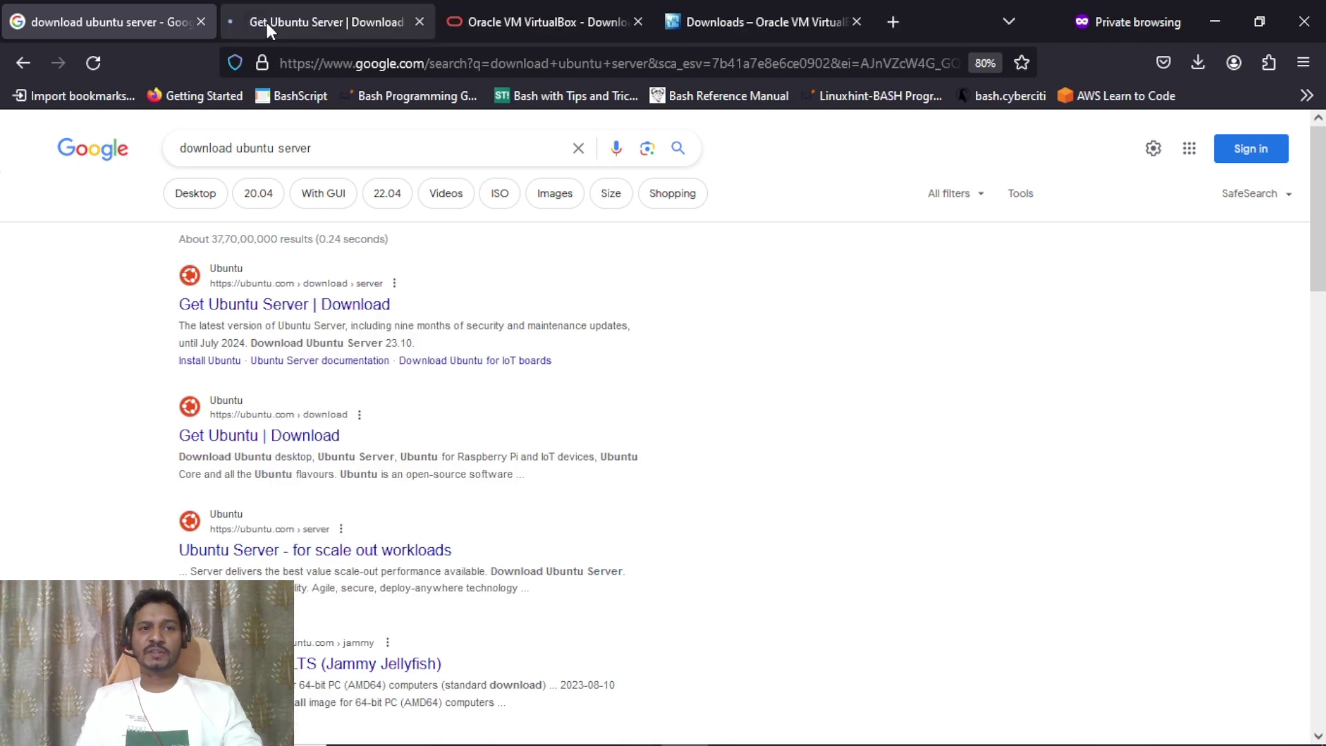
left_click(266, 22)
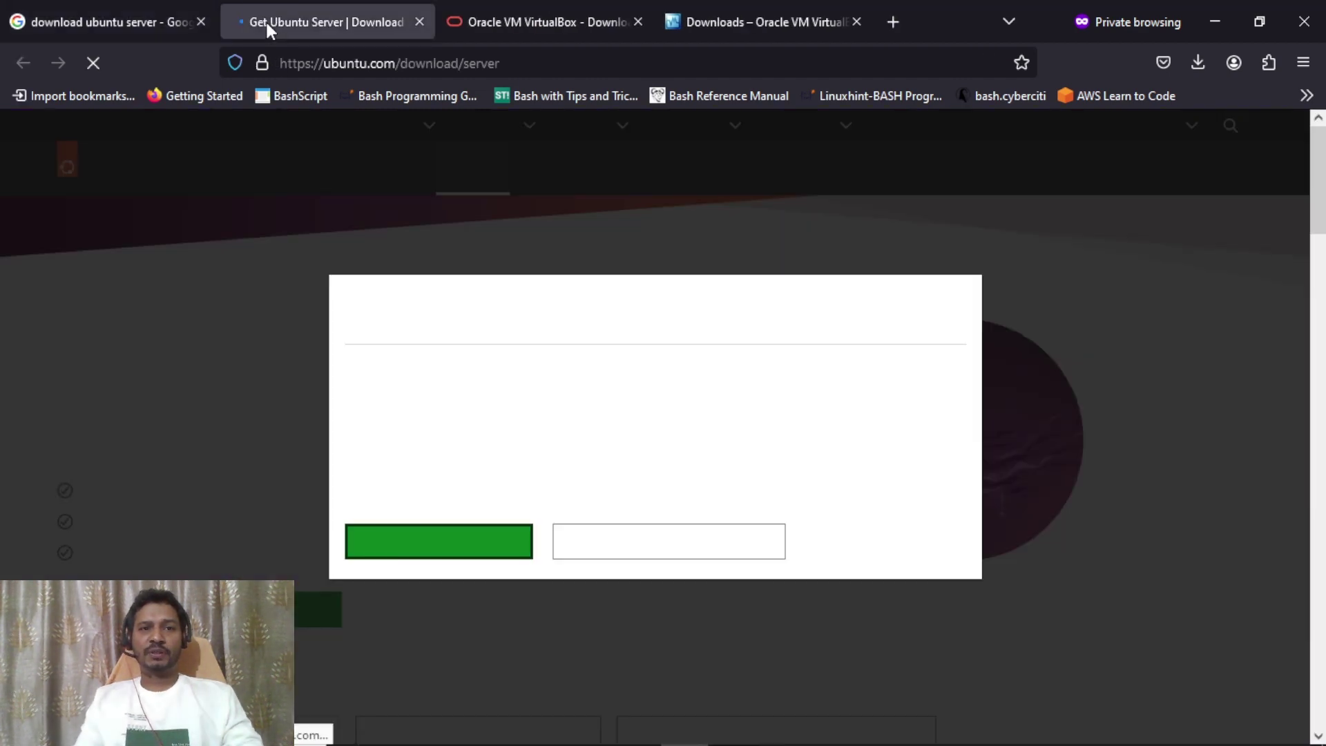
left_click(442, 543)
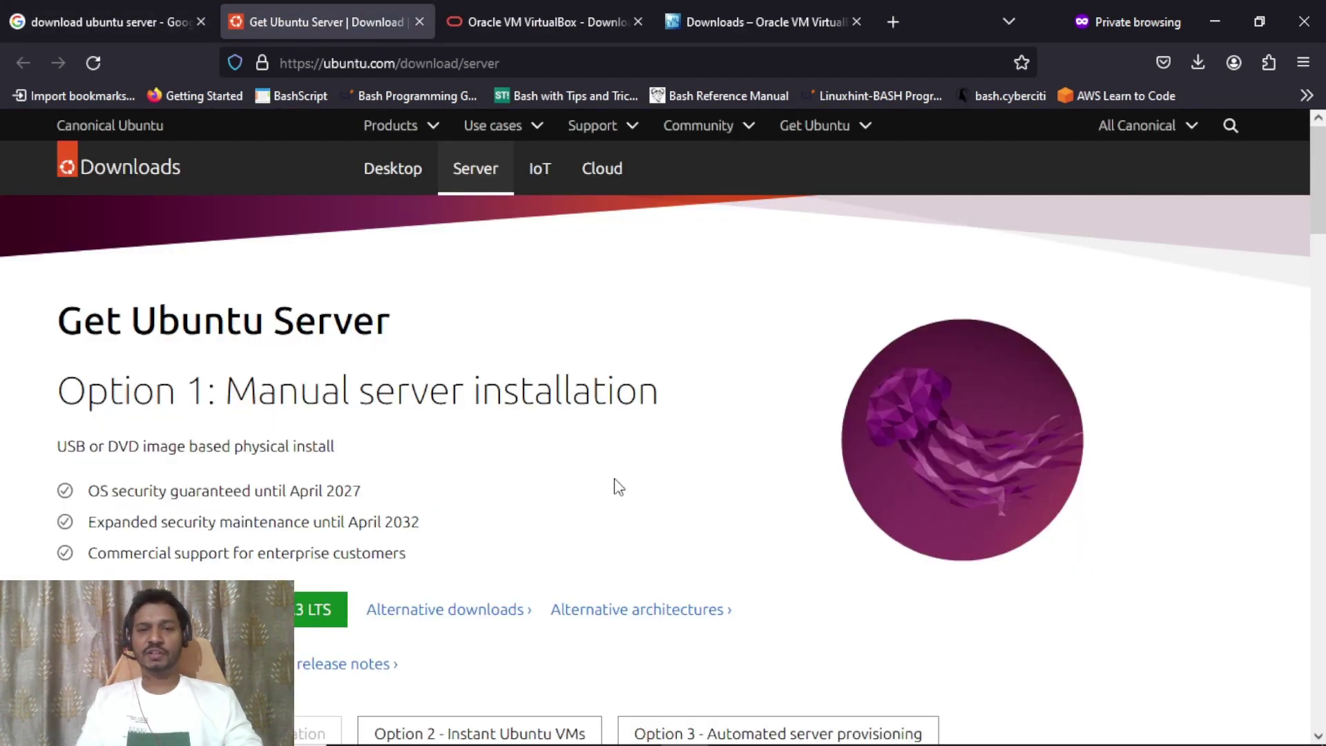
Download Ubuntu Server 22.04.3 LTS and check its progress in the Downloads panel.
scroll(1320, 235, "down", 3)
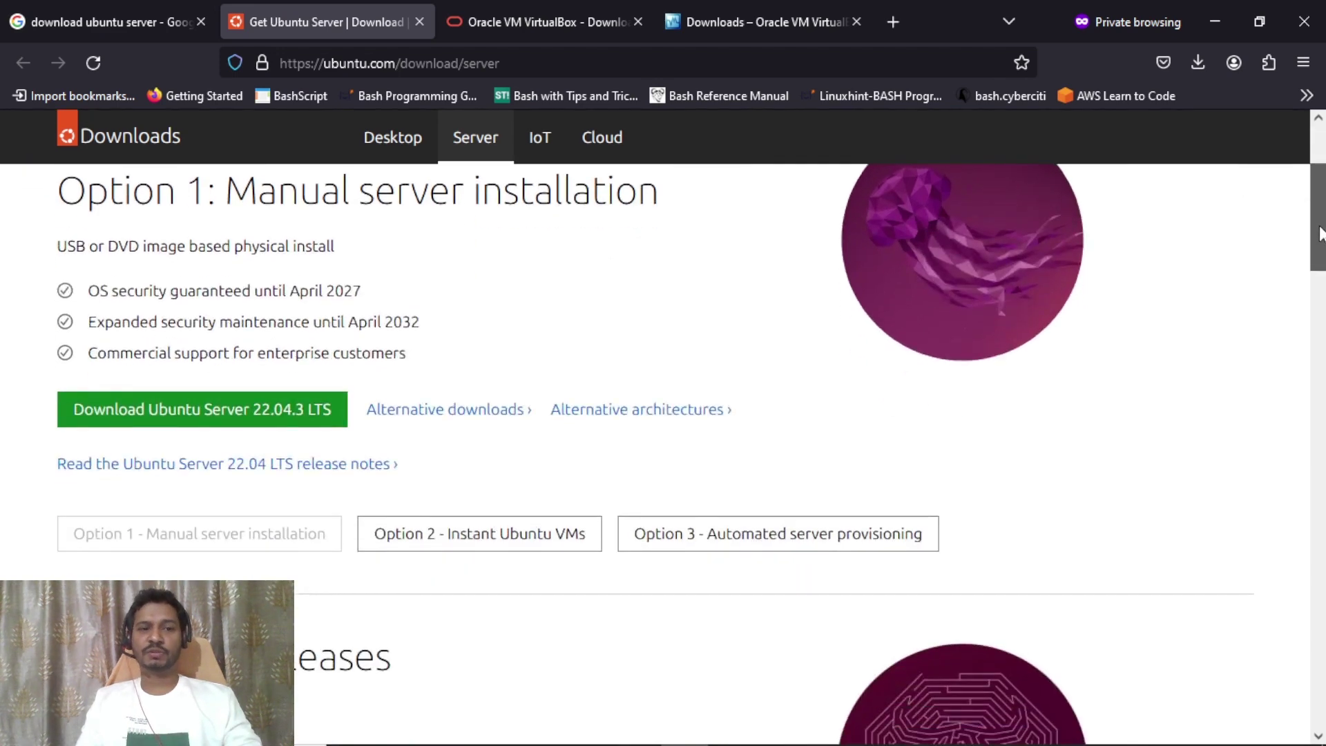
scroll(1320, 231, "up", 2)
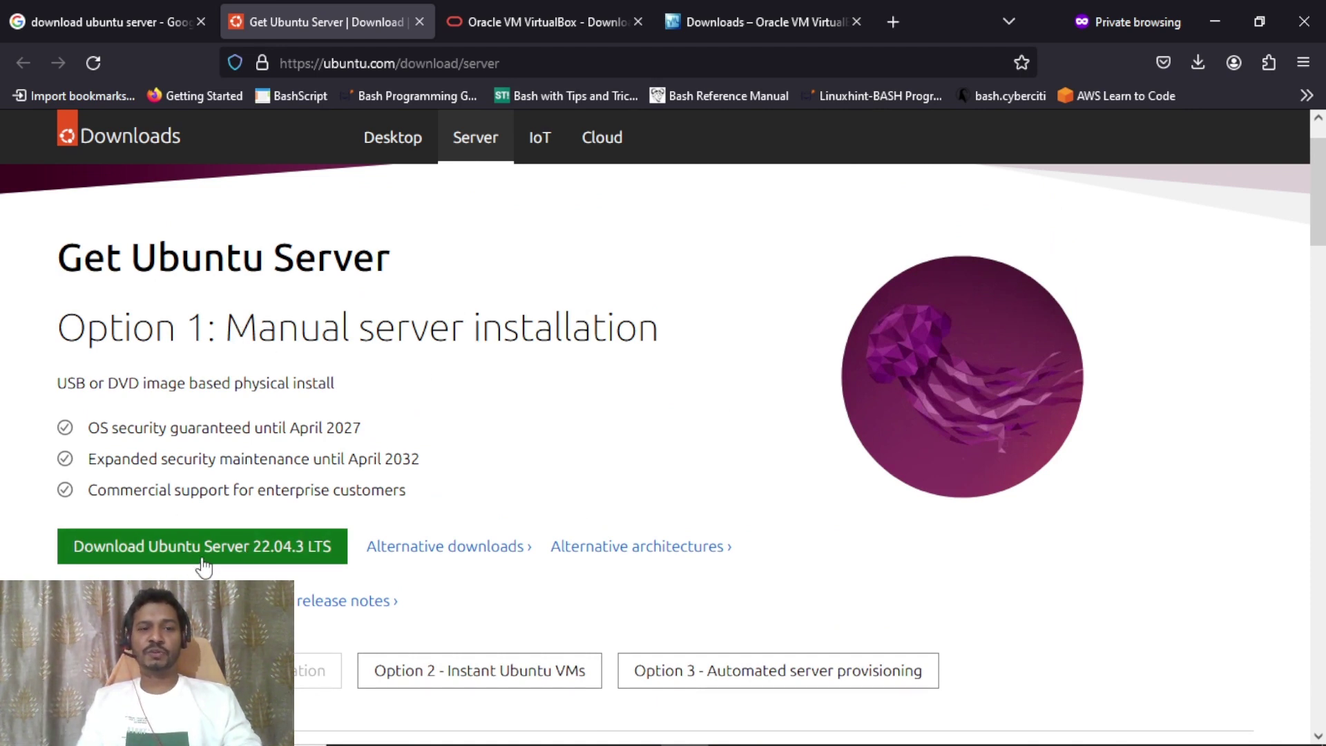
left_click(247, 558)
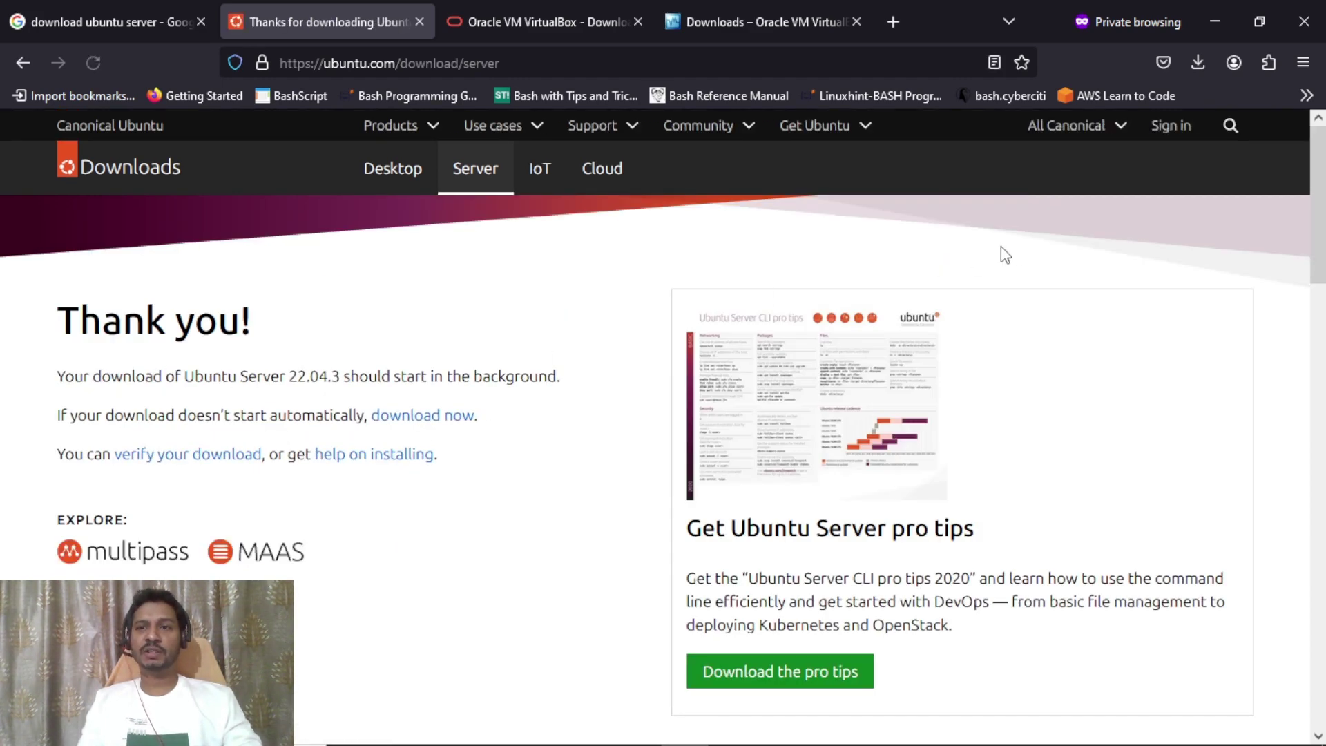
left_click(1200, 65)
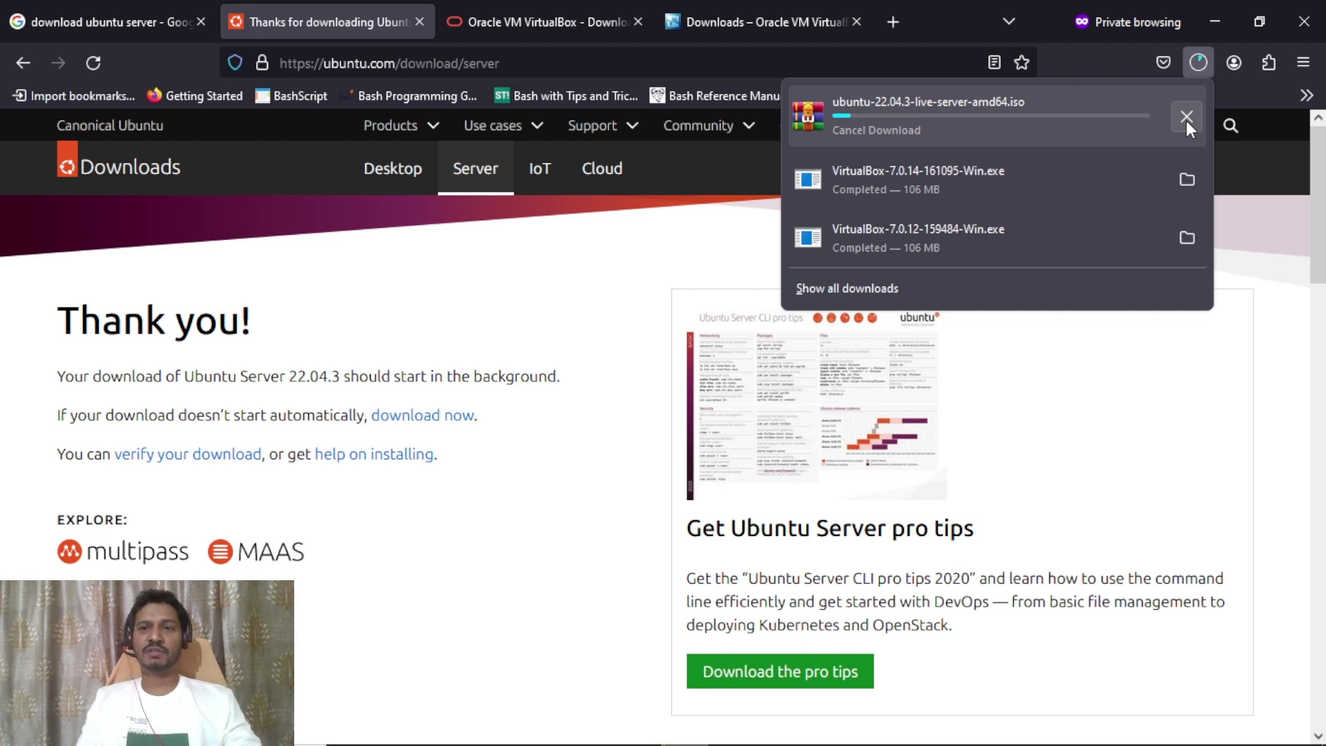
Cancel the Ubuntu Server ISO download and search Google for 'download oracle linux'.
left_click(1187, 116)
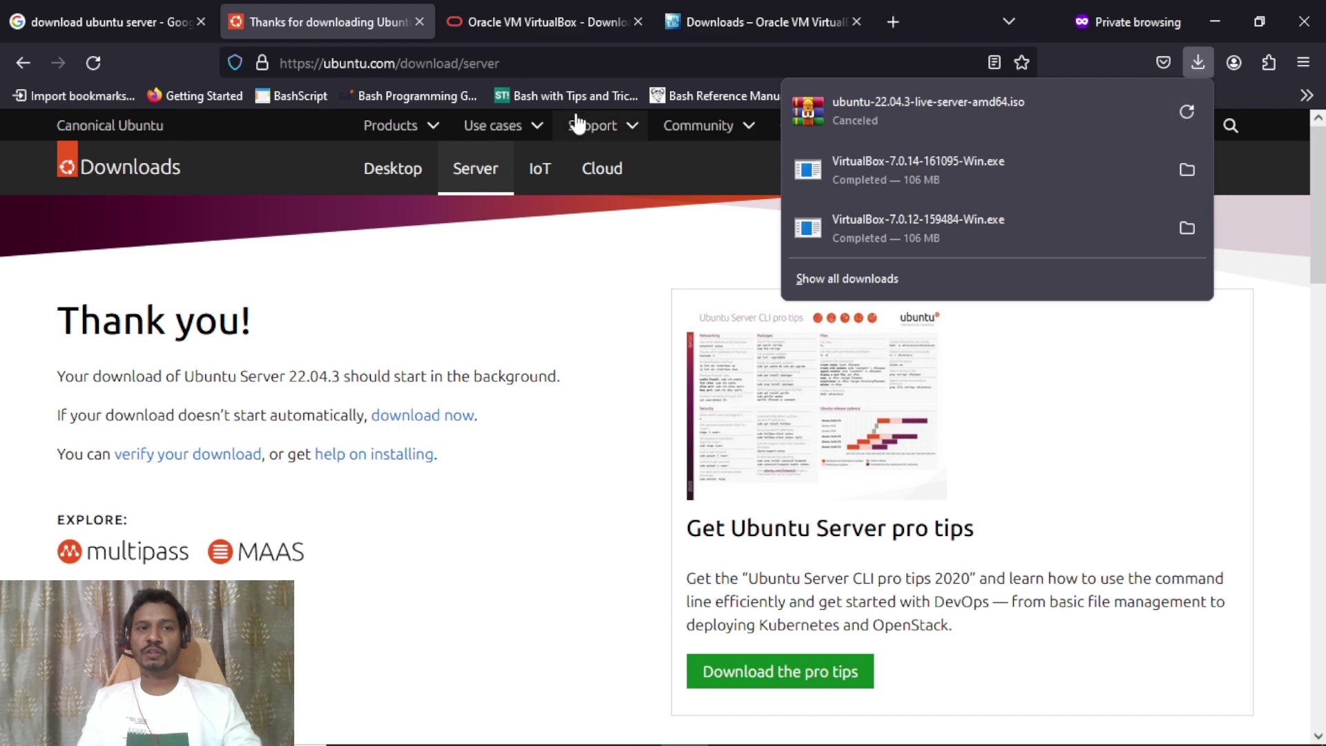
left_click(135, 27)
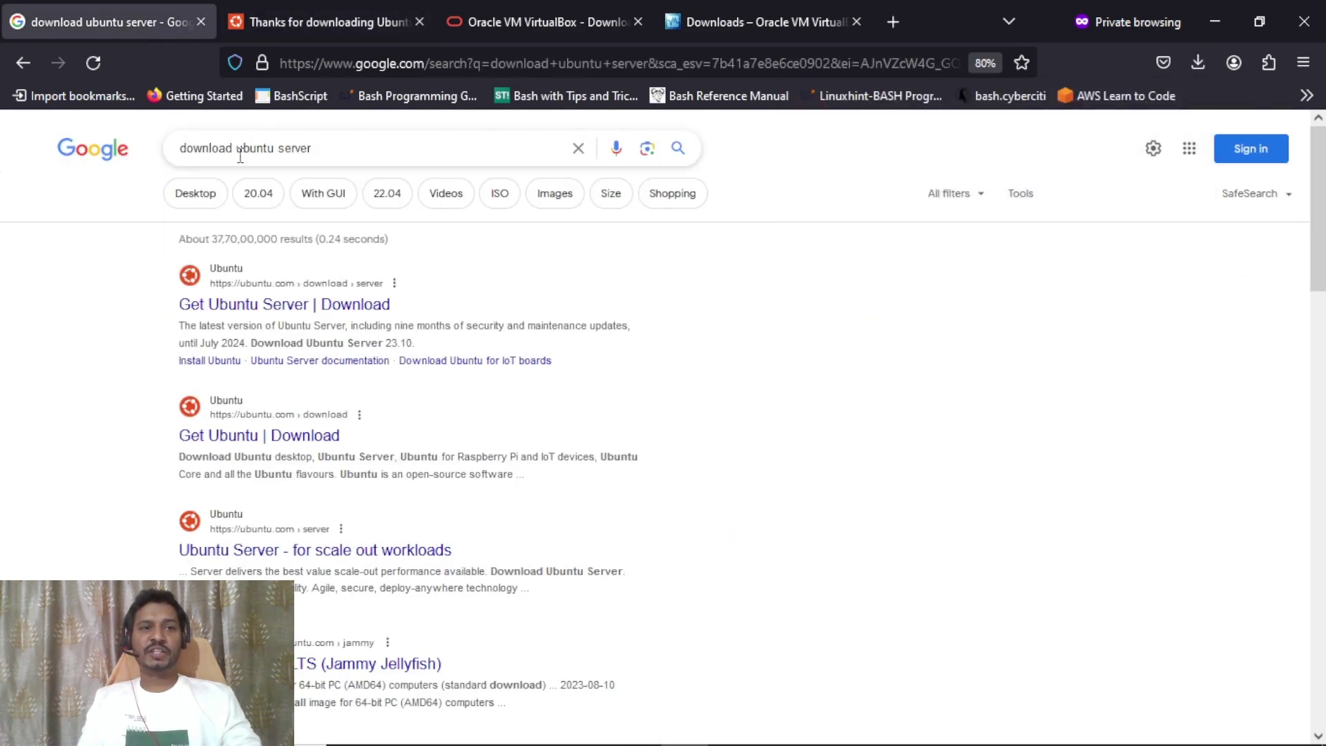
left_click_drag(237, 148, 404, 174)
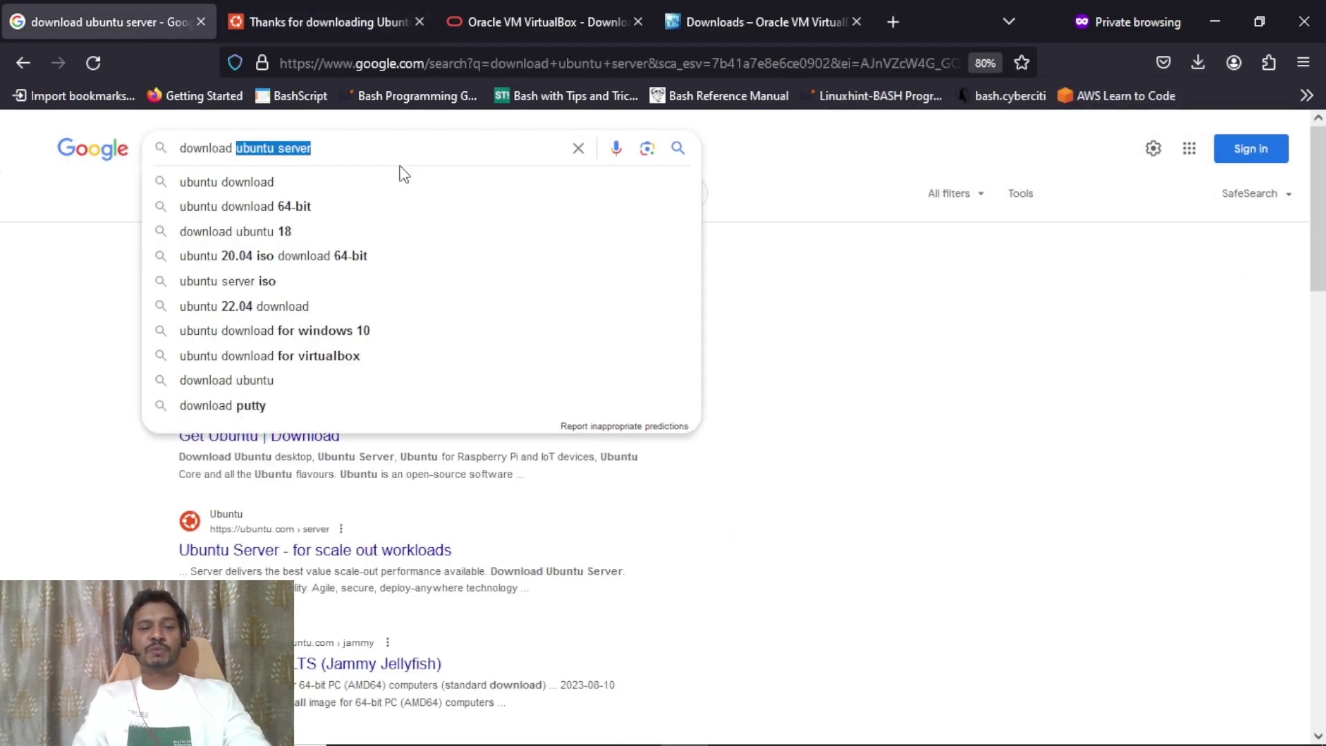
type("oracle ")
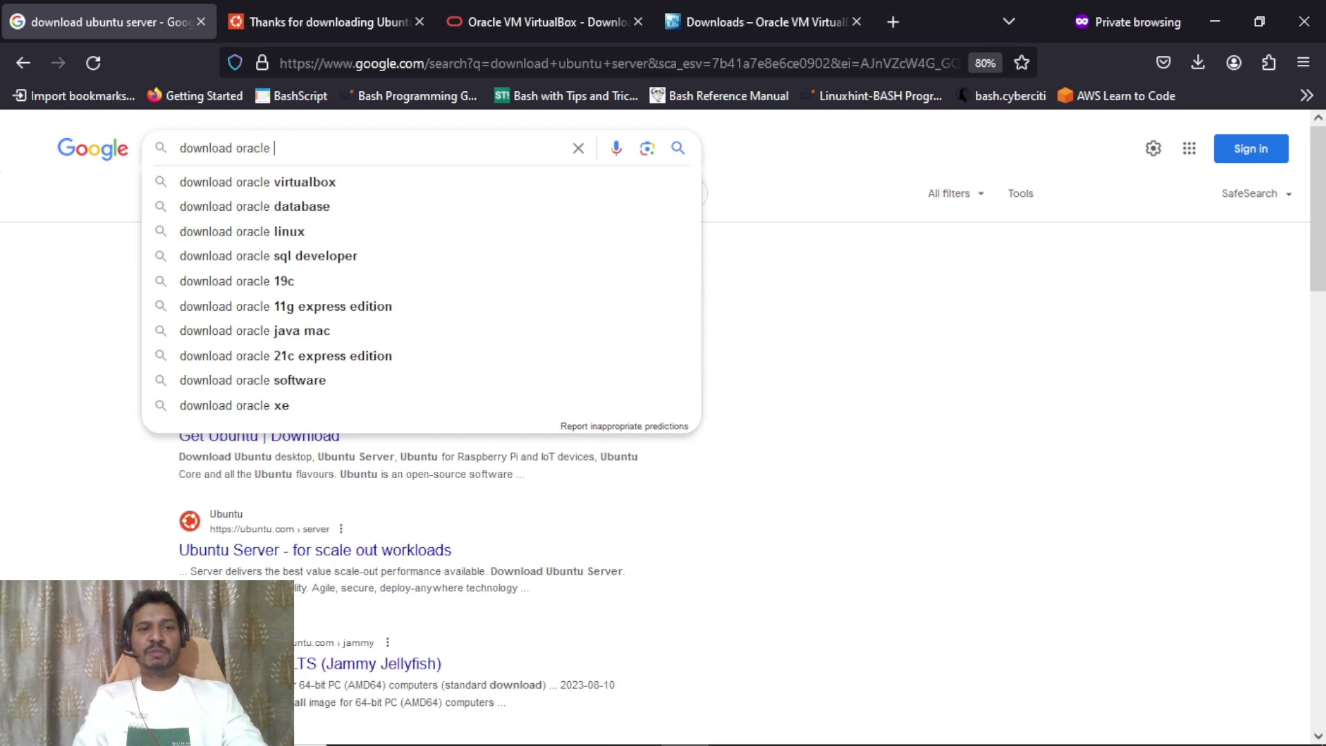
type("linux")
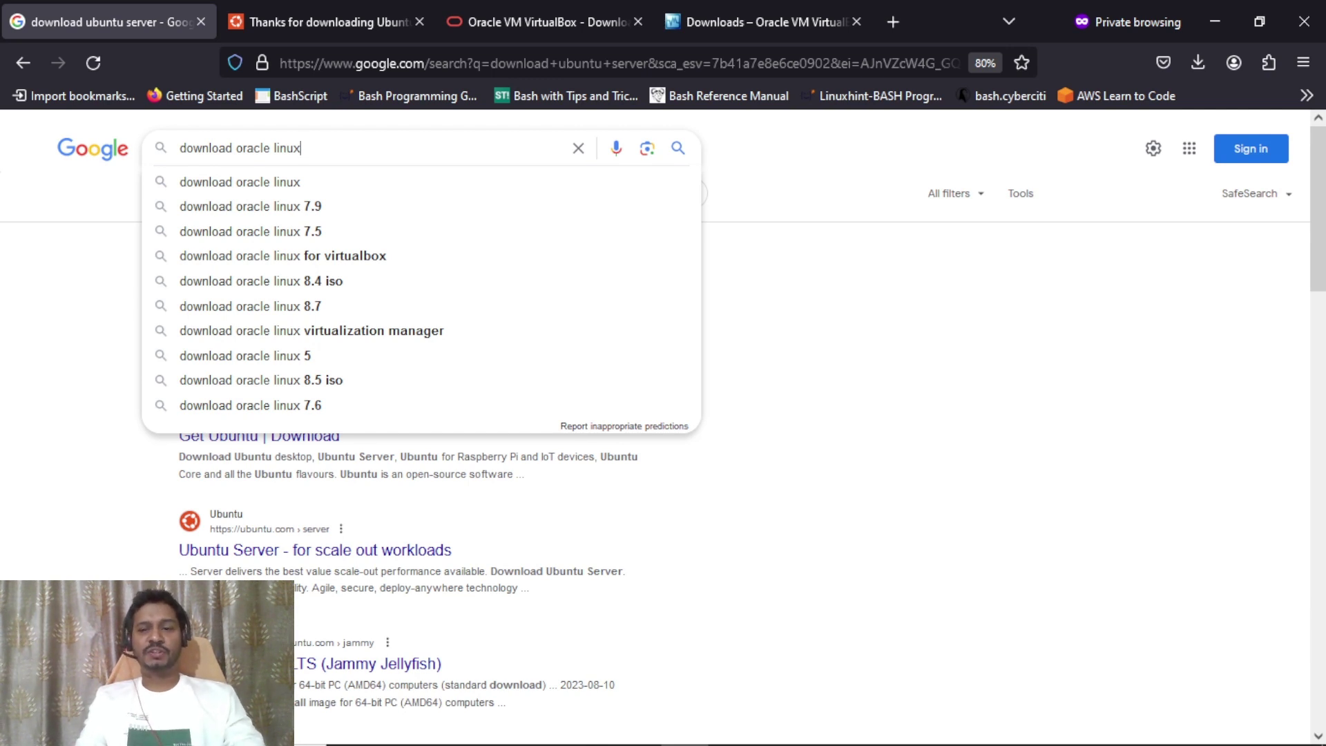
key("Return")
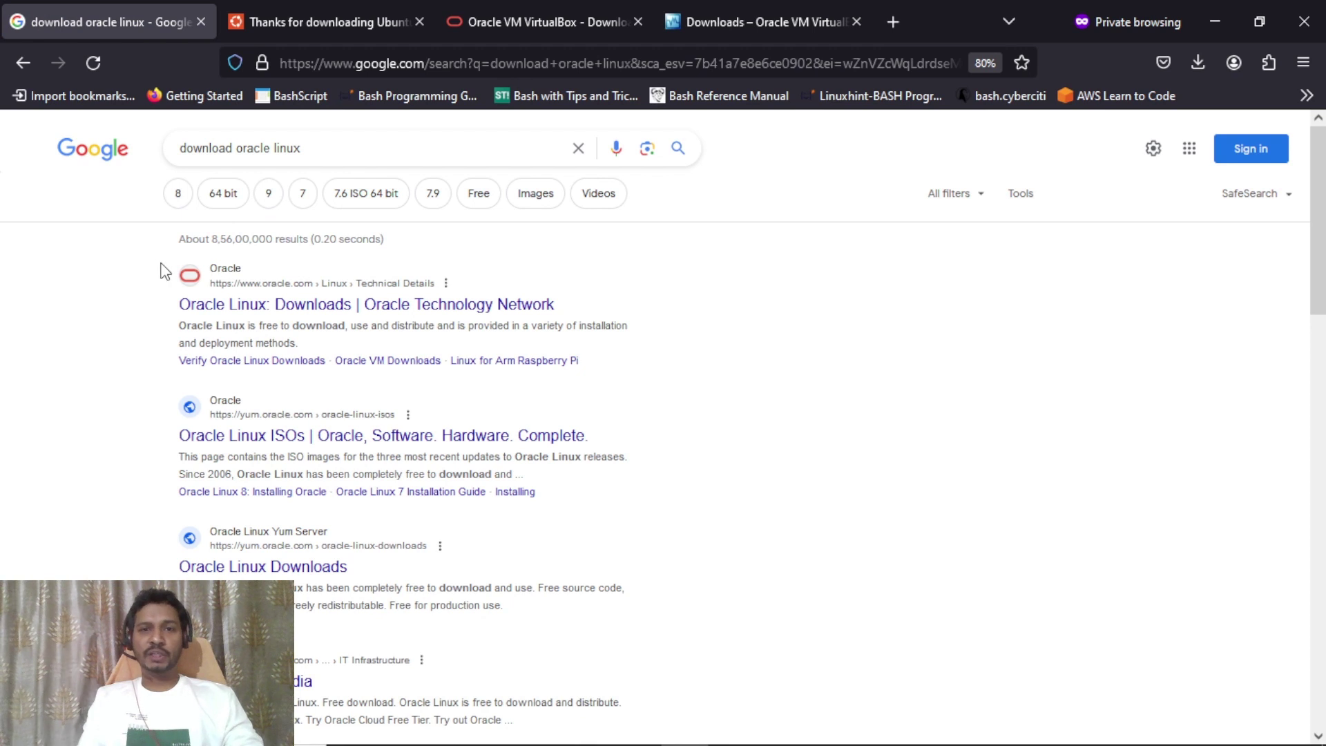
right_click(291, 308)
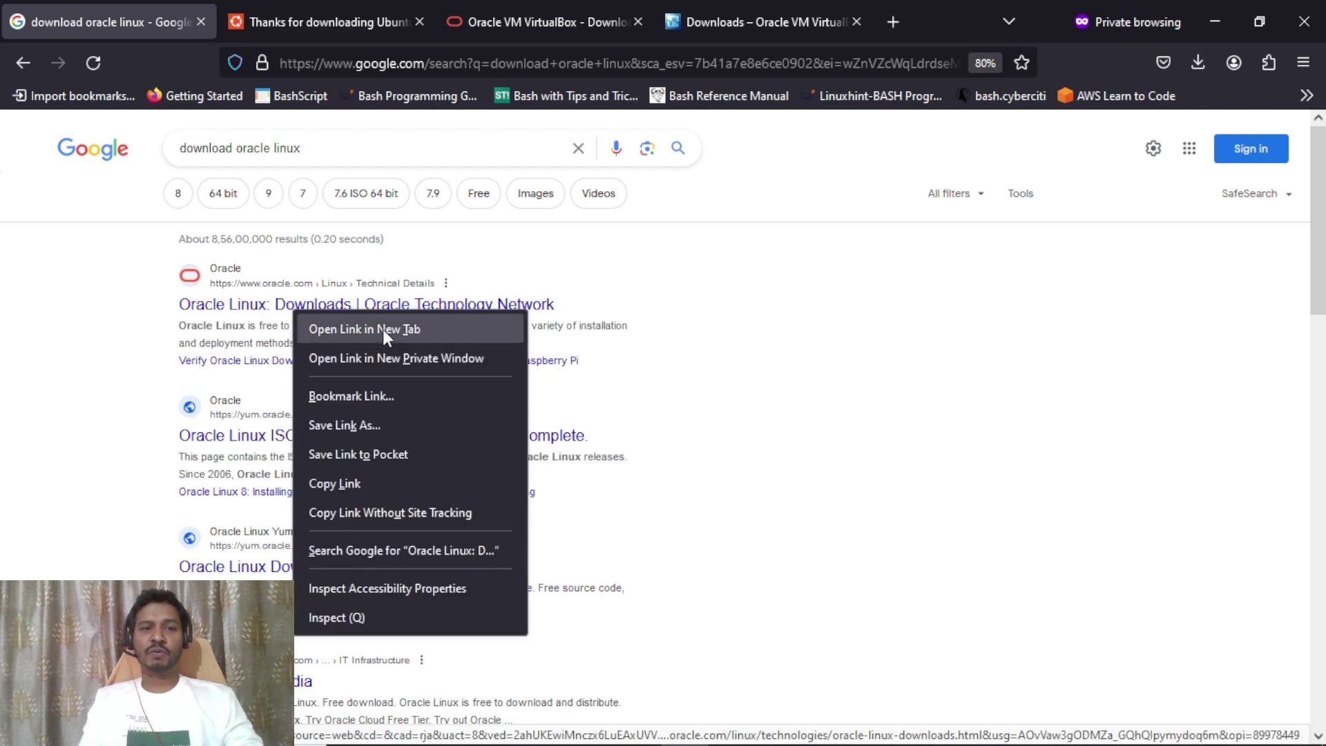
Open the Oracle Linux Downloads result in a new tab and dismiss the country-site popup.
left_click(383, 330)
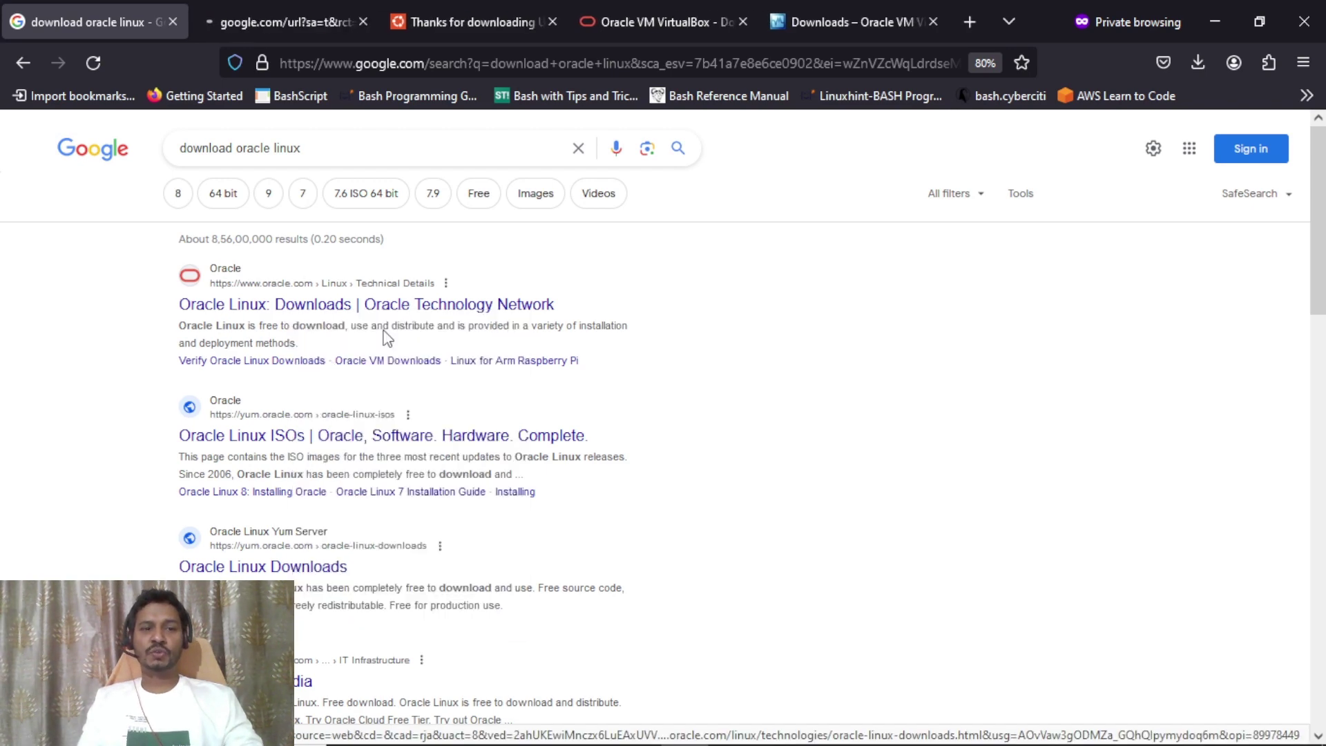
left_click(275, 29)
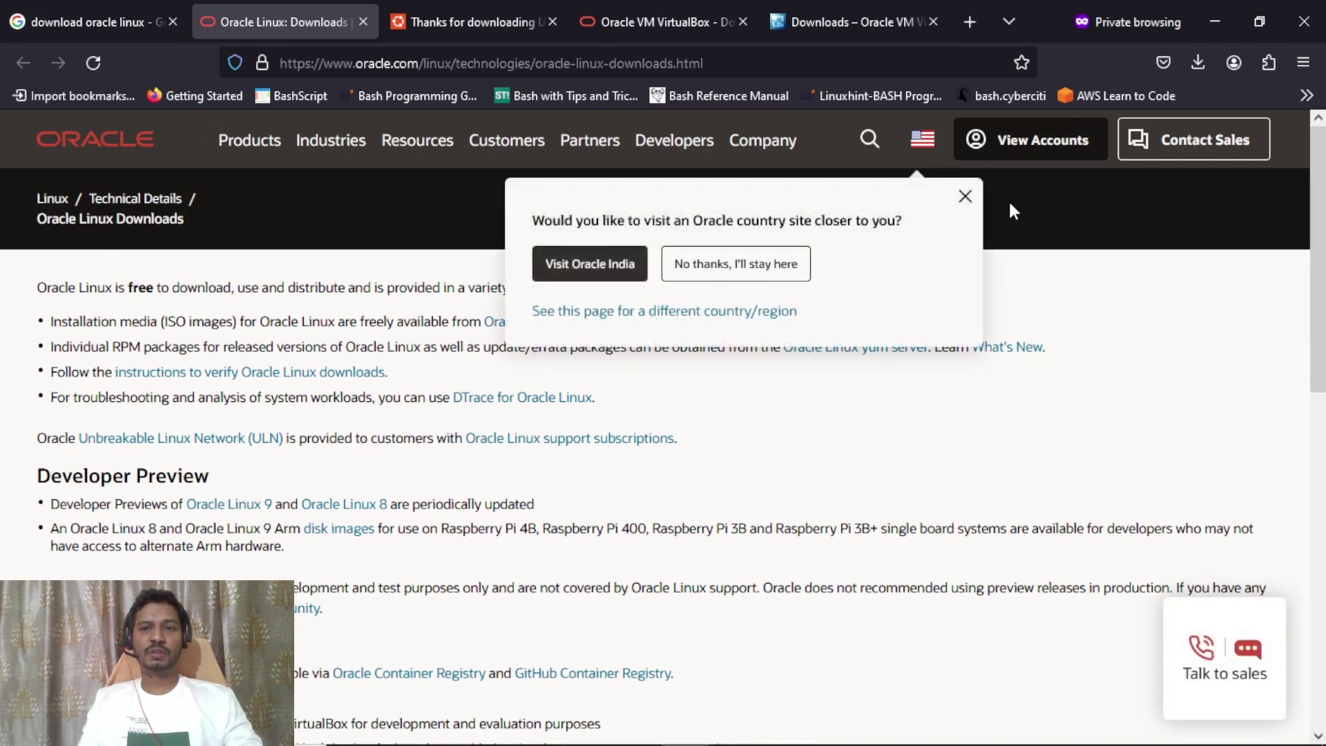
left_click(965, 197)
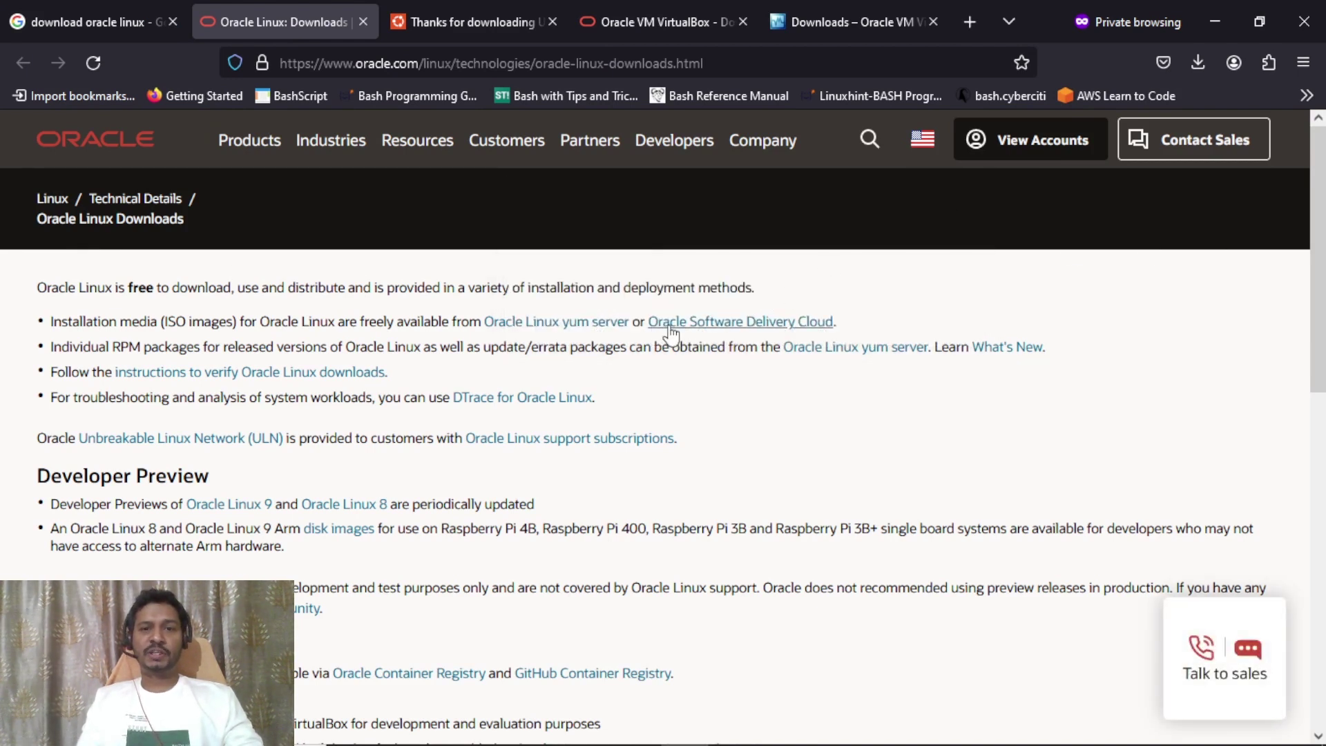
Open Oracle Software Delivery Cloud in a new tab, view it, and return to Oracle Linux Downloads.
right_click(750, 331)
left_click(790, 343)
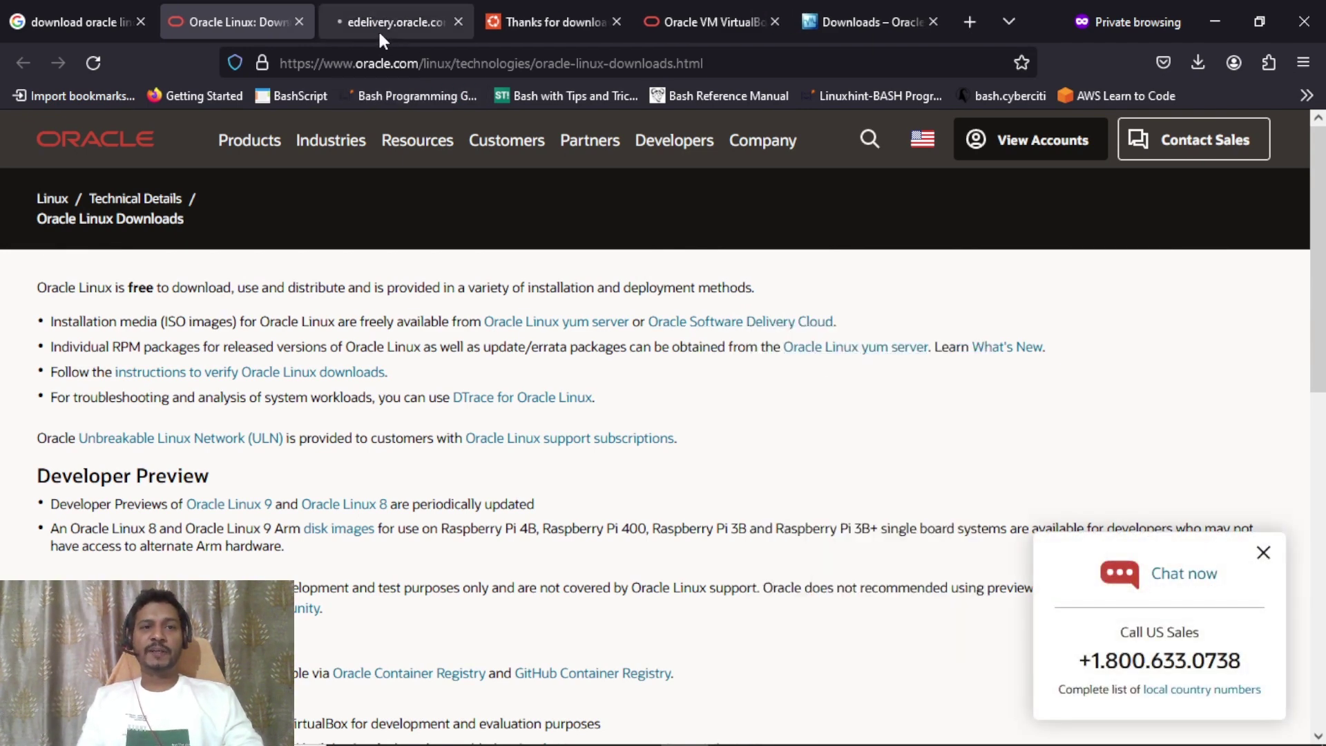
left_click(382, 36)
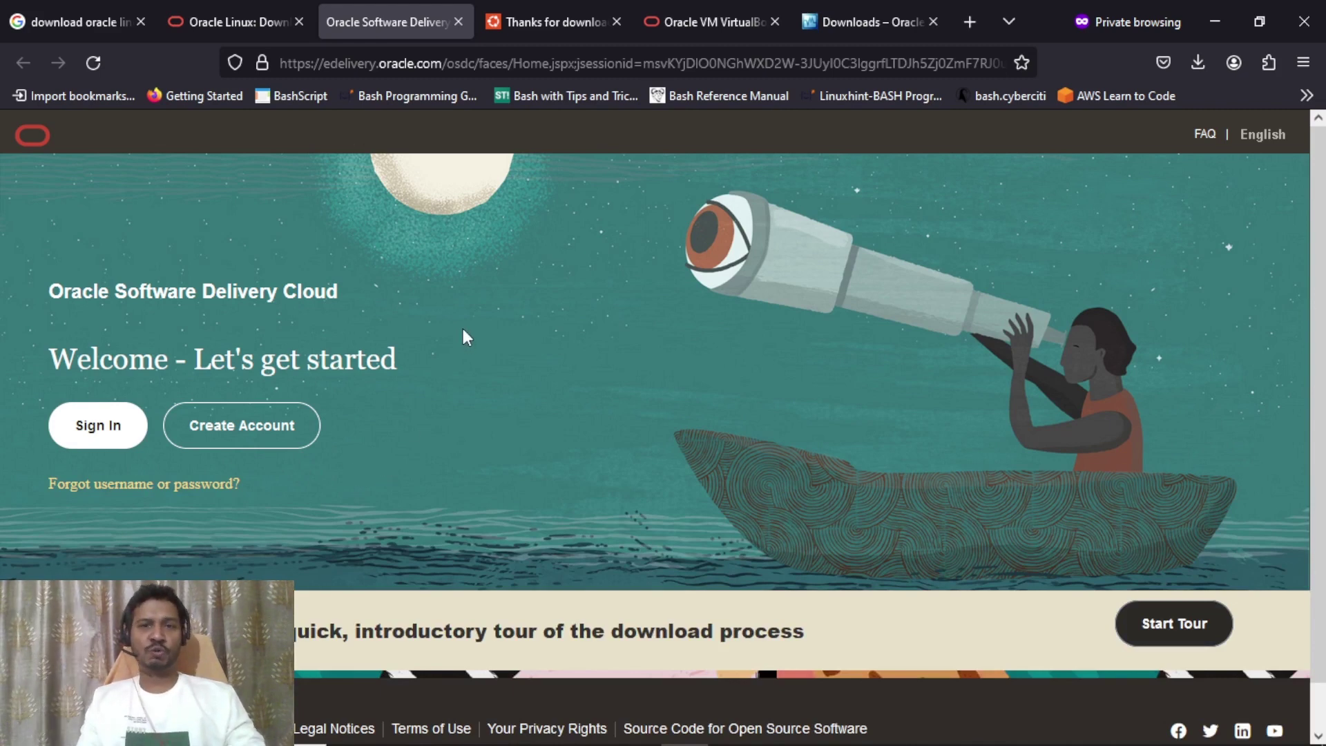
left_click(250, 31)
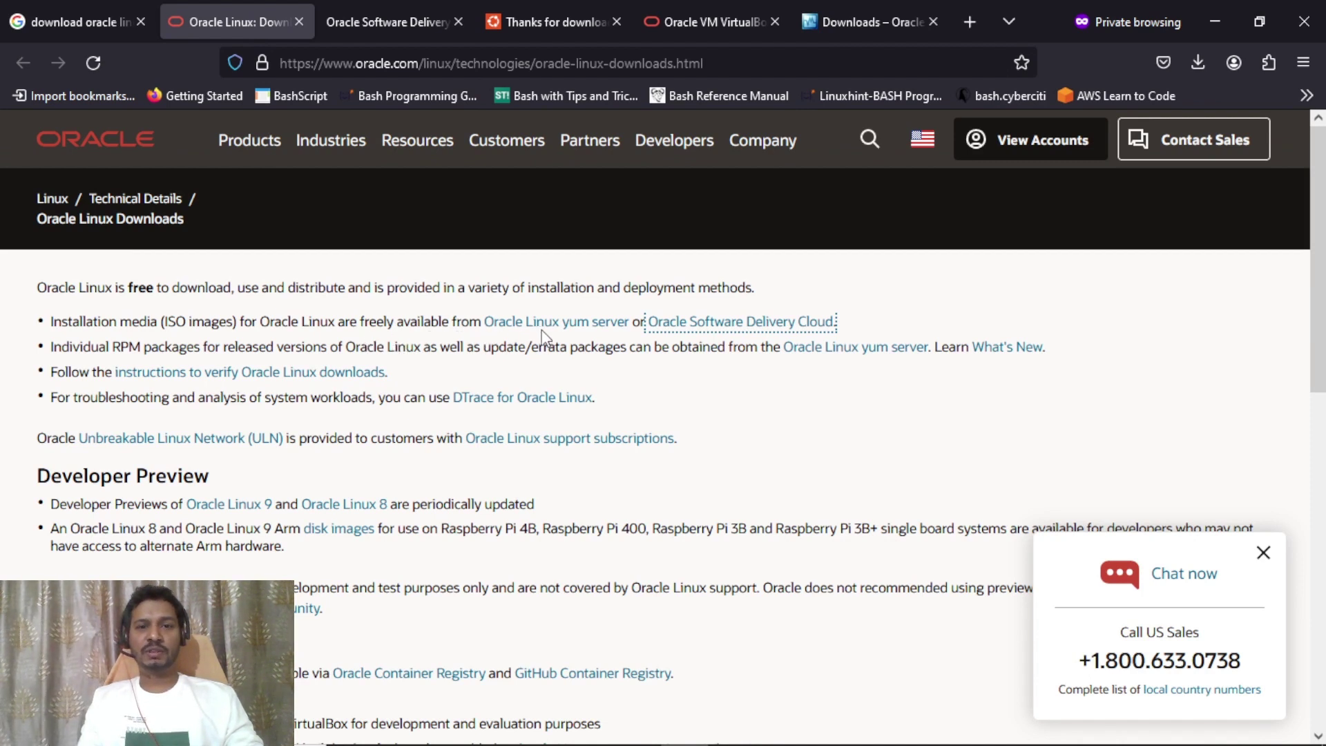
Open the Oracle Linux yum server Installation Media page in a new tab and view it.
right_click(566, 333)
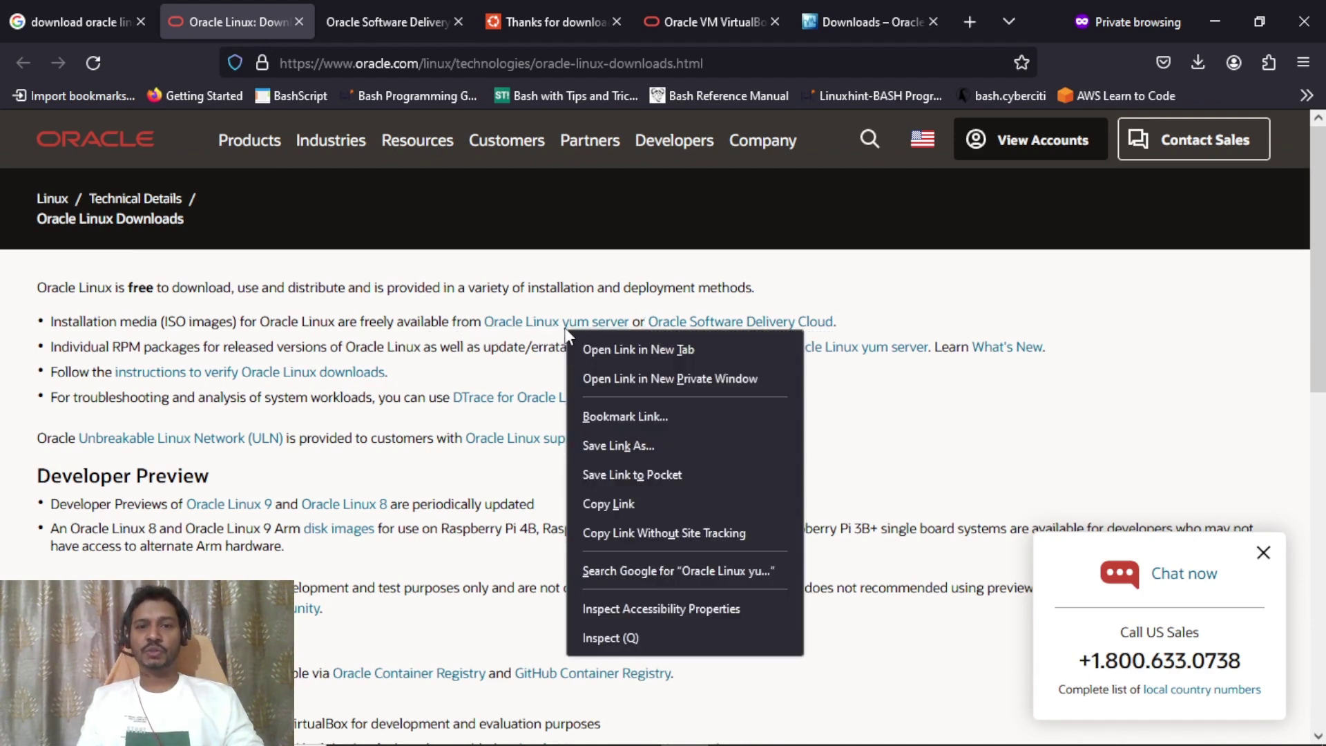
left_click(605, 347)
left_click(335, 23)
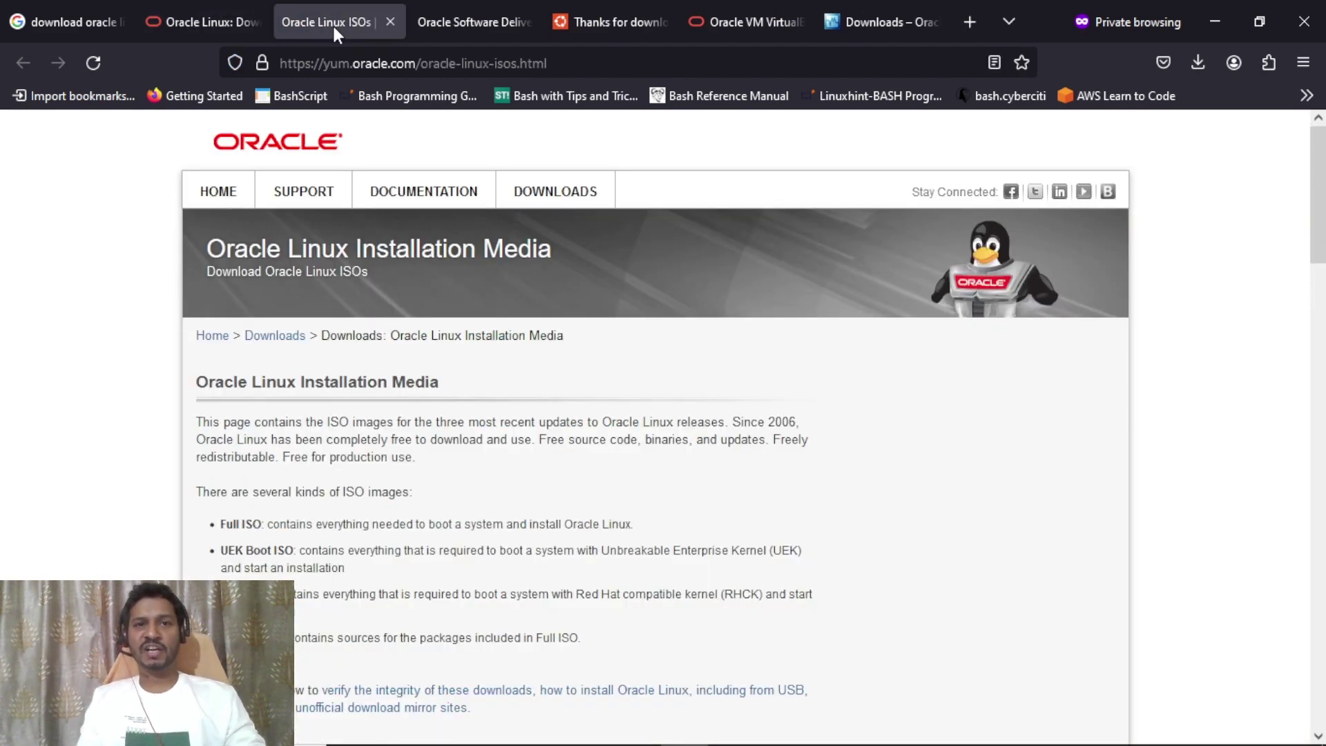
Scroll to the x86_64 ISO table listing release 9.3's OracleLinux-R9-U3-x86_64-dvd.iso.
scroll(1319, 185, "down", 2)
left_click_drag(1319, 185, 1315, 276)
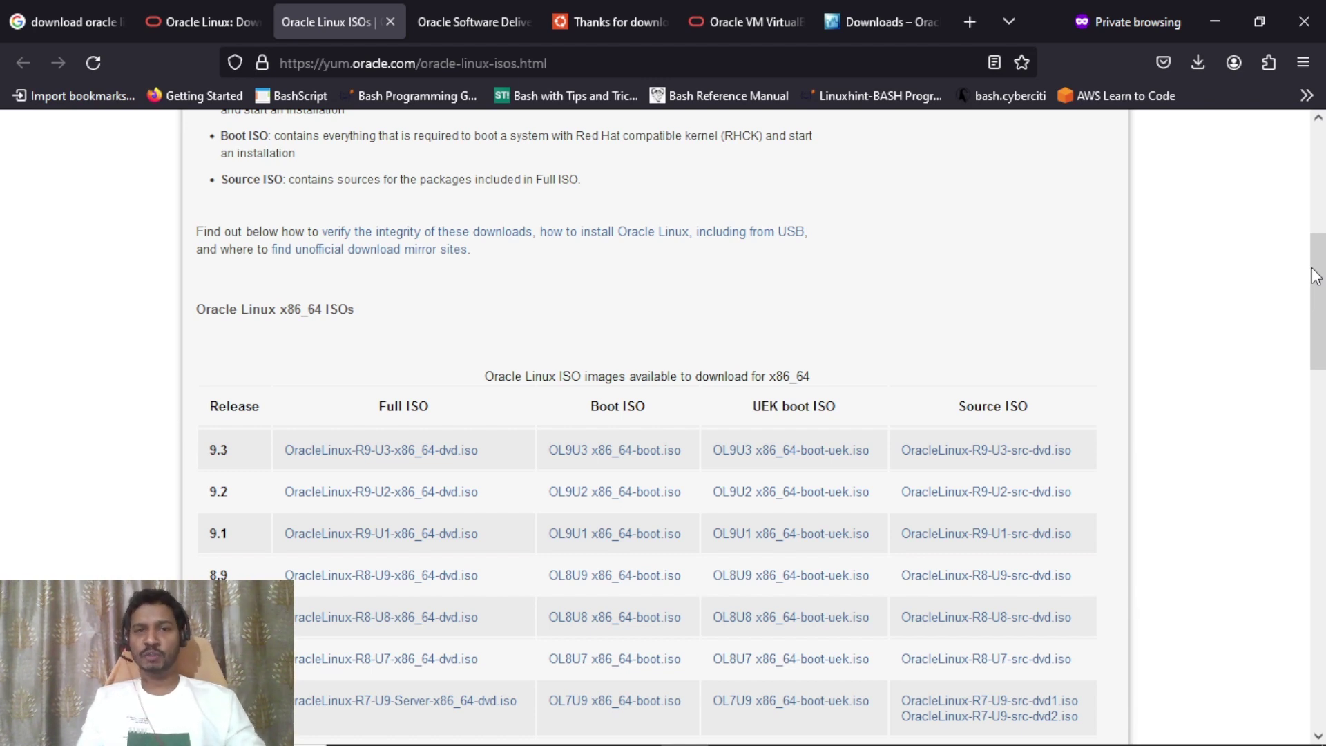
mouse_move(1314, 276)
left_mouse_down()
mouse_move(1319, 230)
mouse_move(1315, 307)
mouse_move(1316, 291)
left_mouse_up()
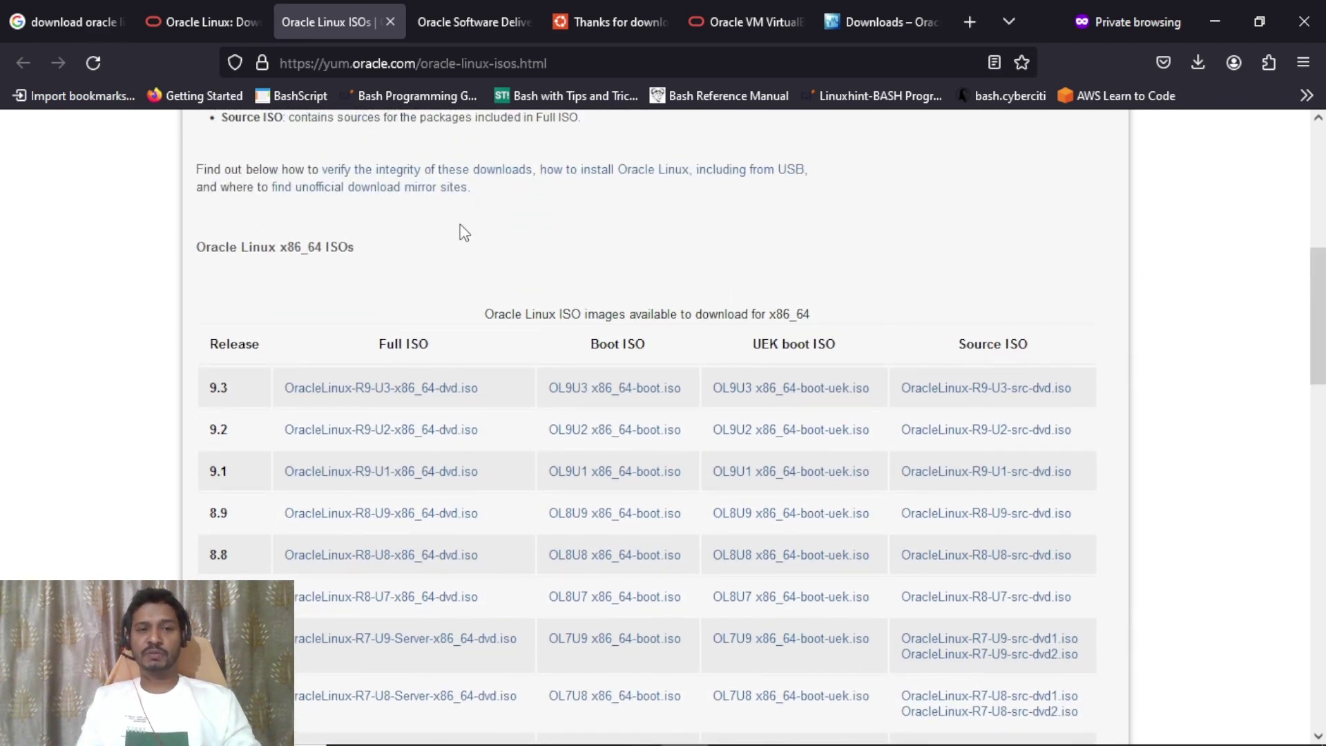
left_click_drag(280, 246, 322, 252)
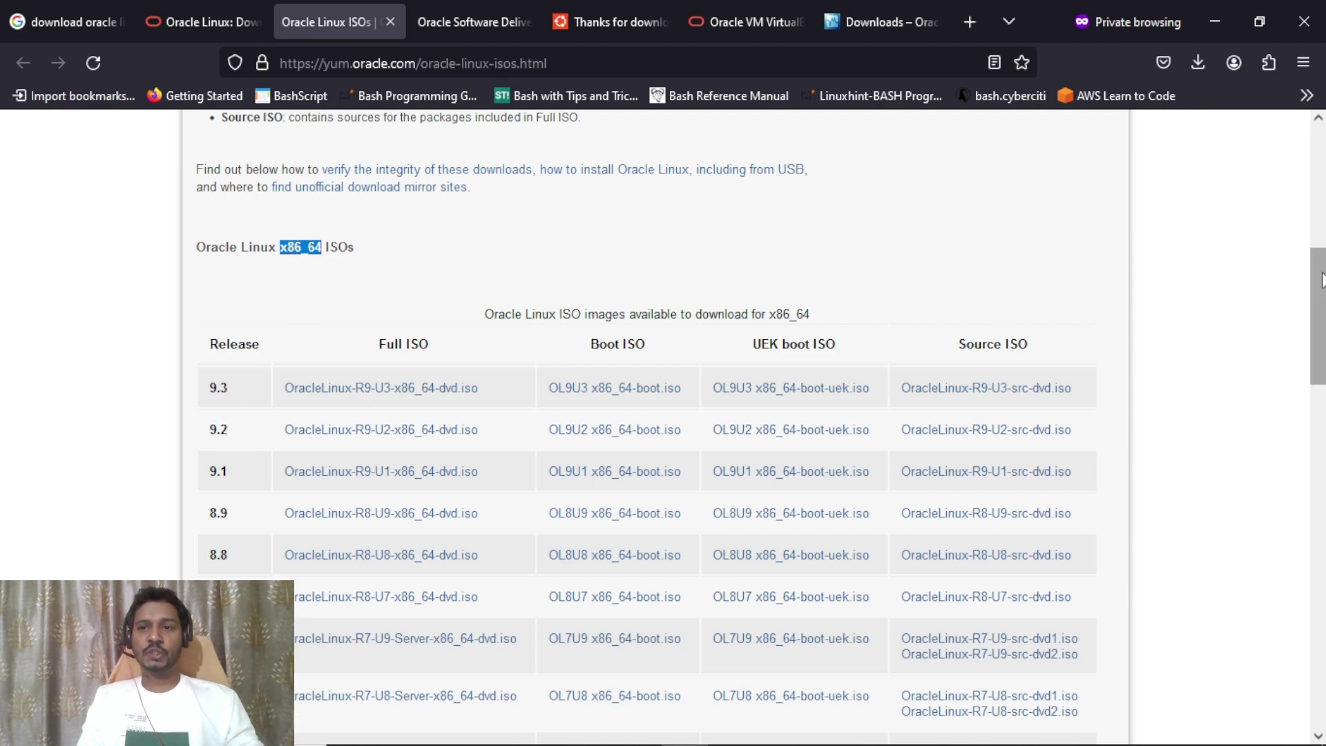
left_click_drag(1320, 278, 1322, 331)
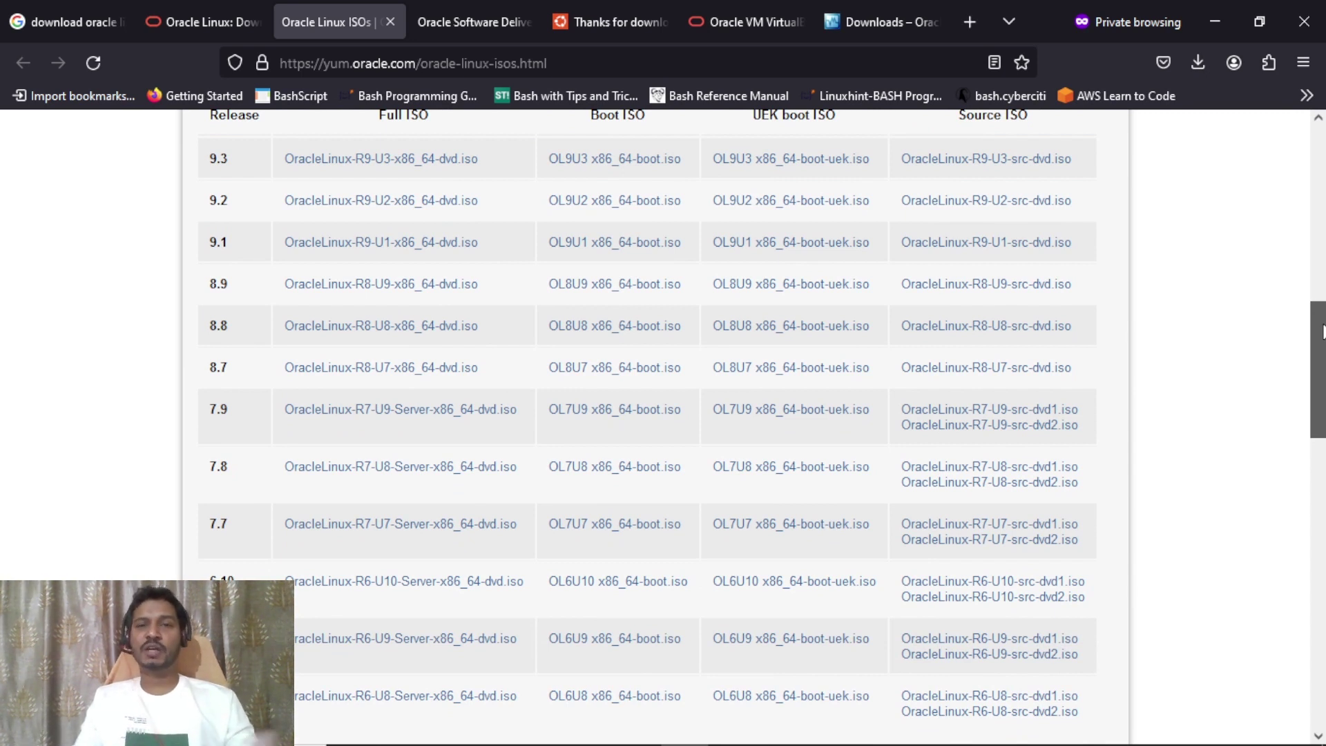
scroll(1321, 331, "down", 1)
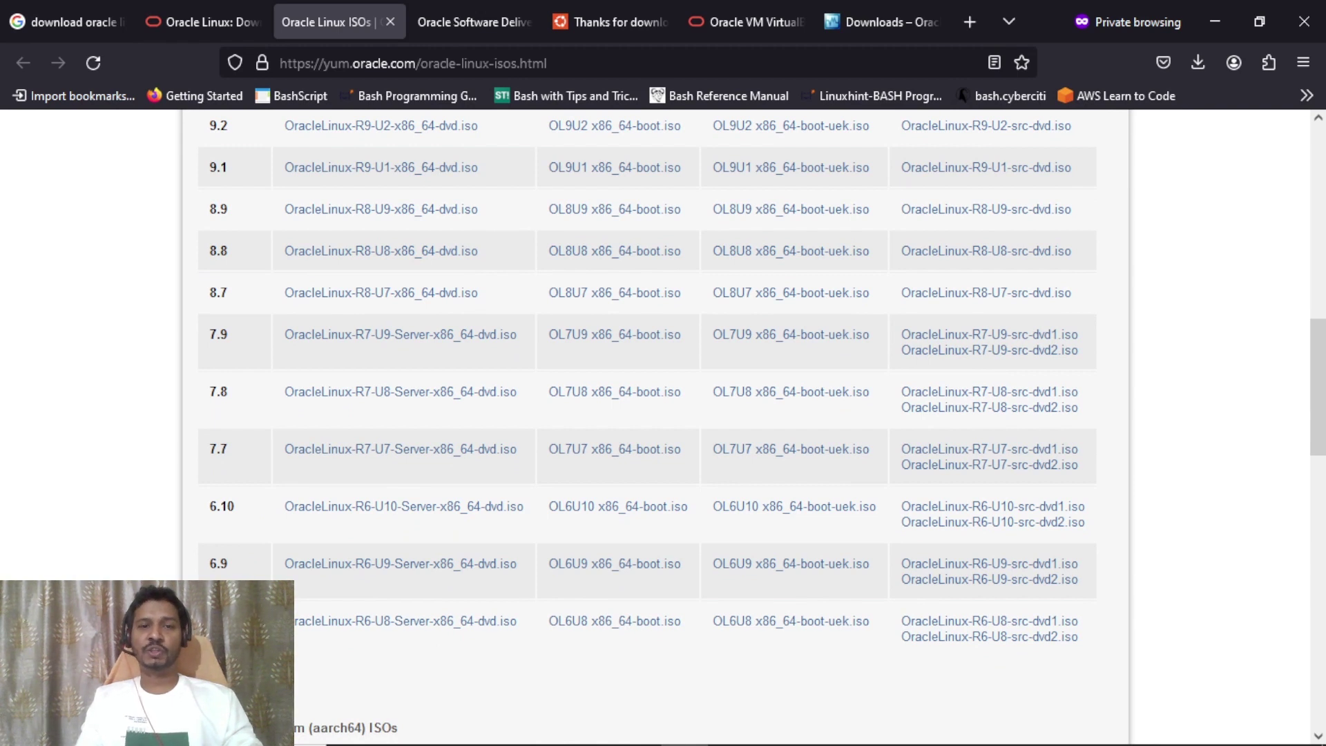
left_click_drag(1320, 414, 1317, 367)
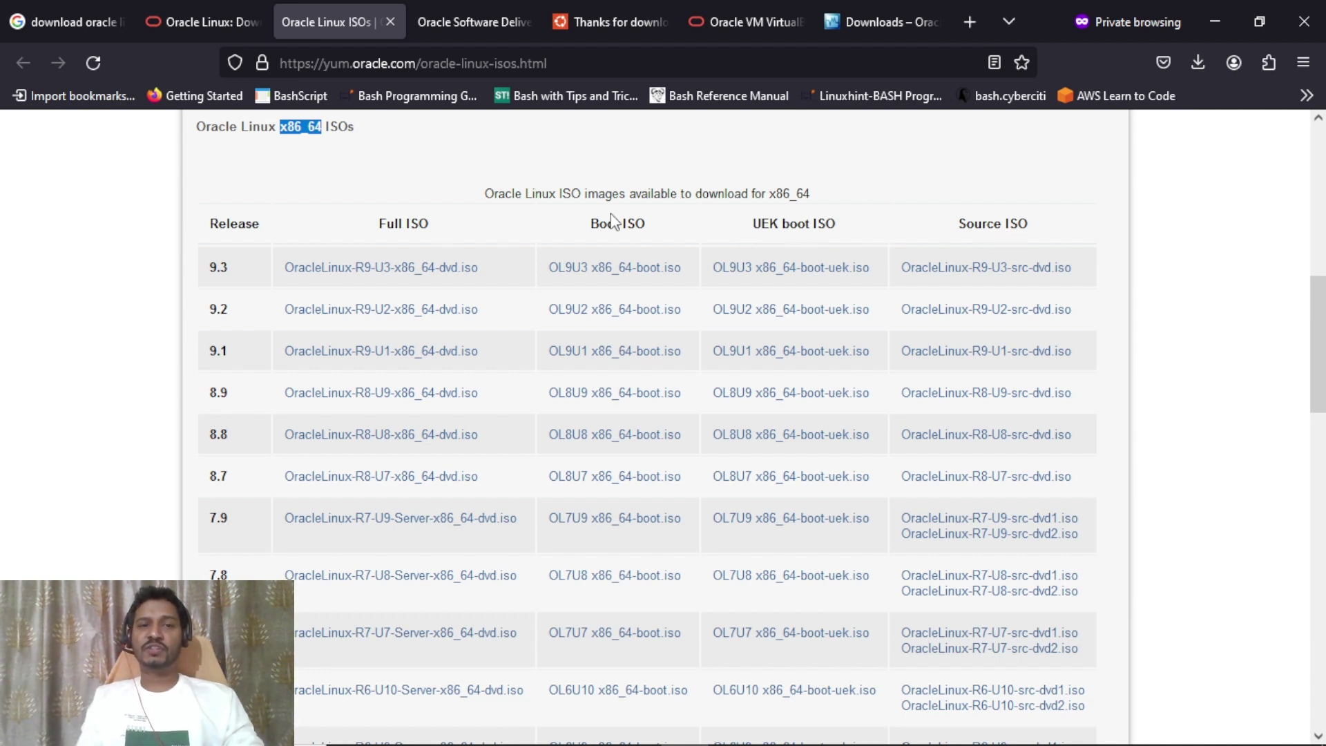
left_click_drag(378, 222, 427, 219)
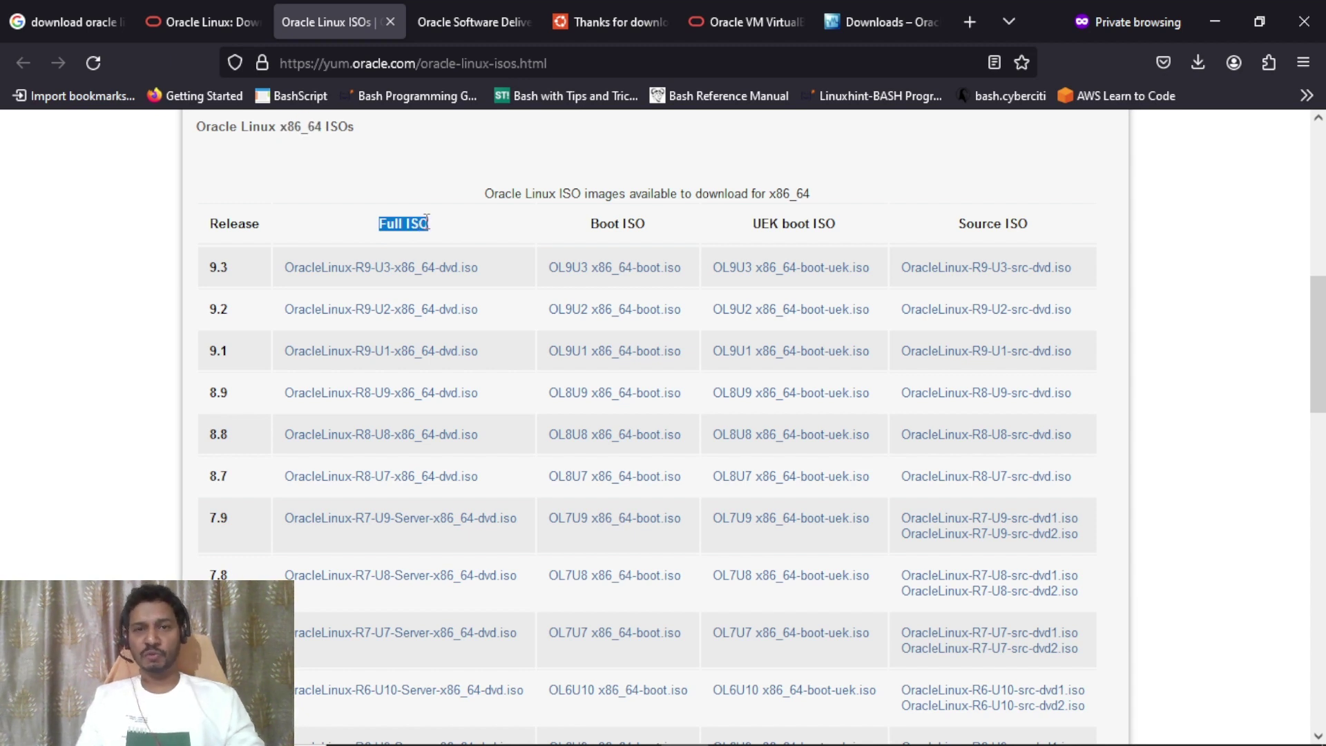
left_click_drag(590, 223, 644, 227)
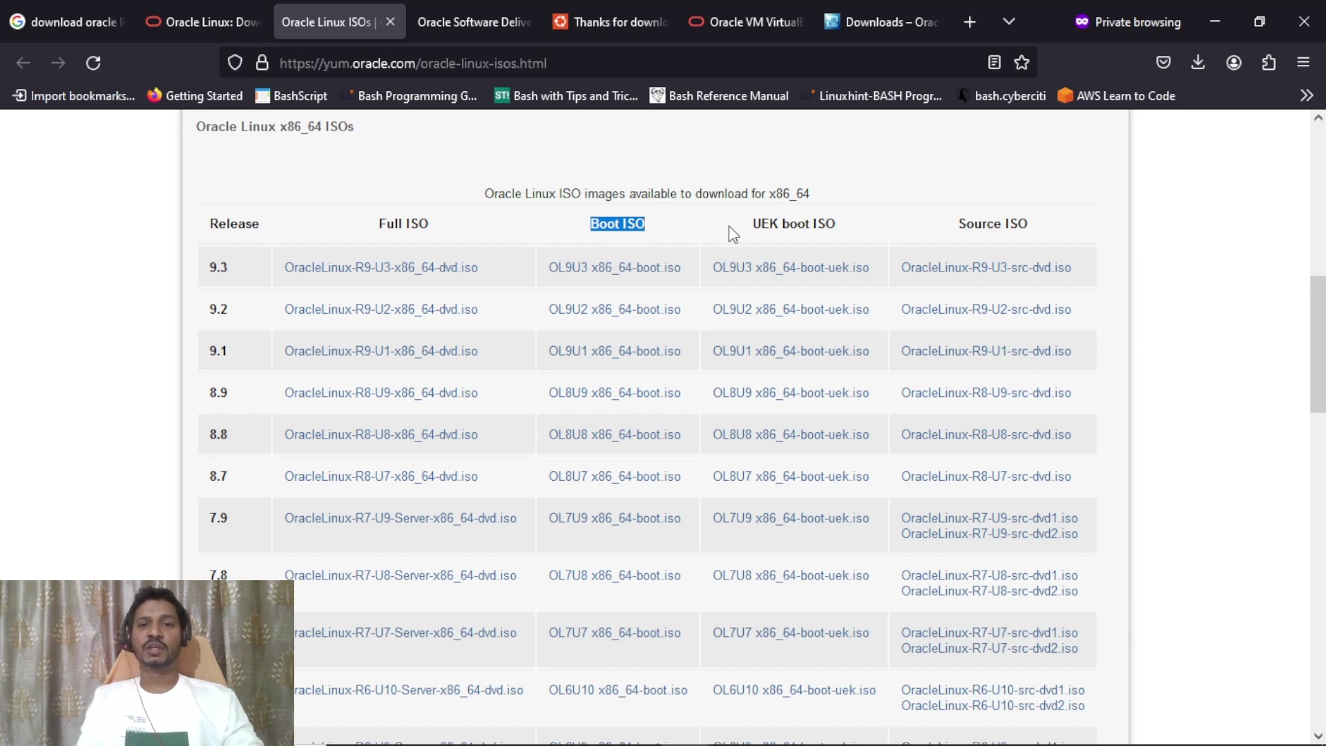
left_click_drag(752, 226, 836, 223)
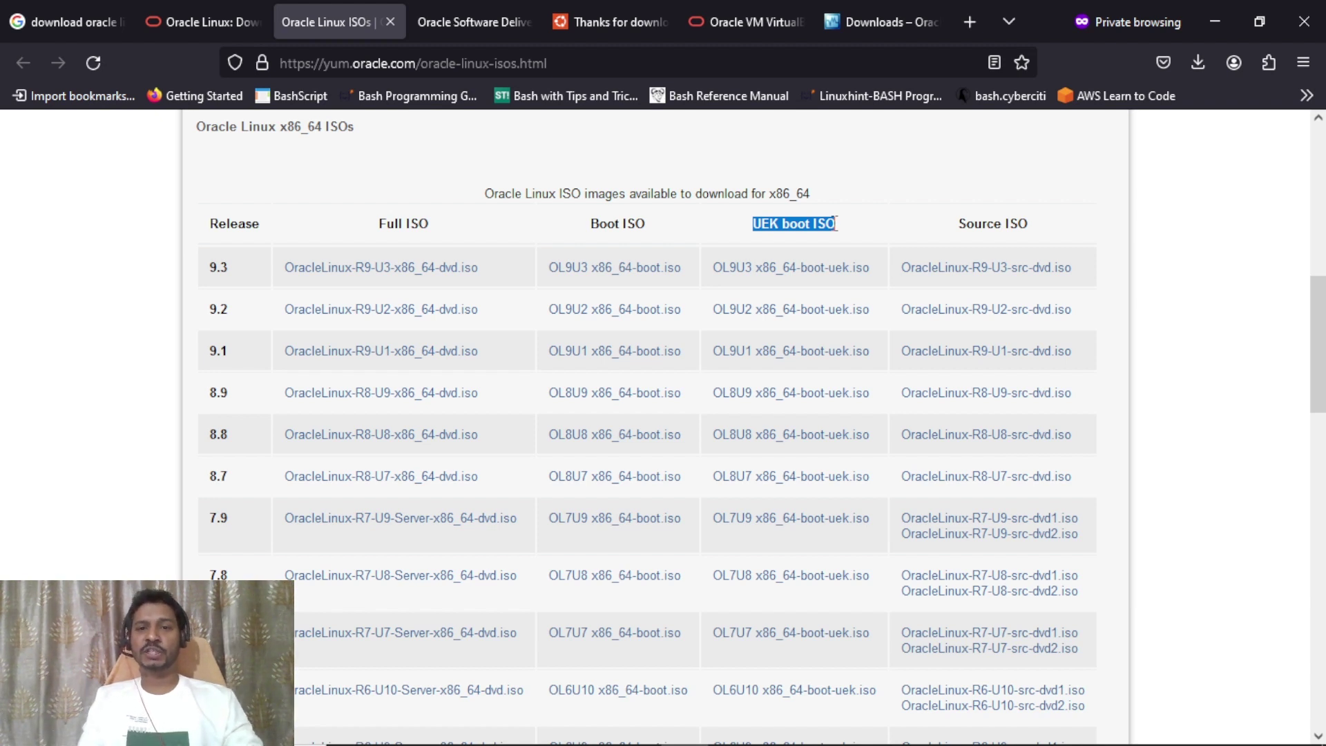
left_click(763, 230)
left_click_drag(778, 226, 833, 223)
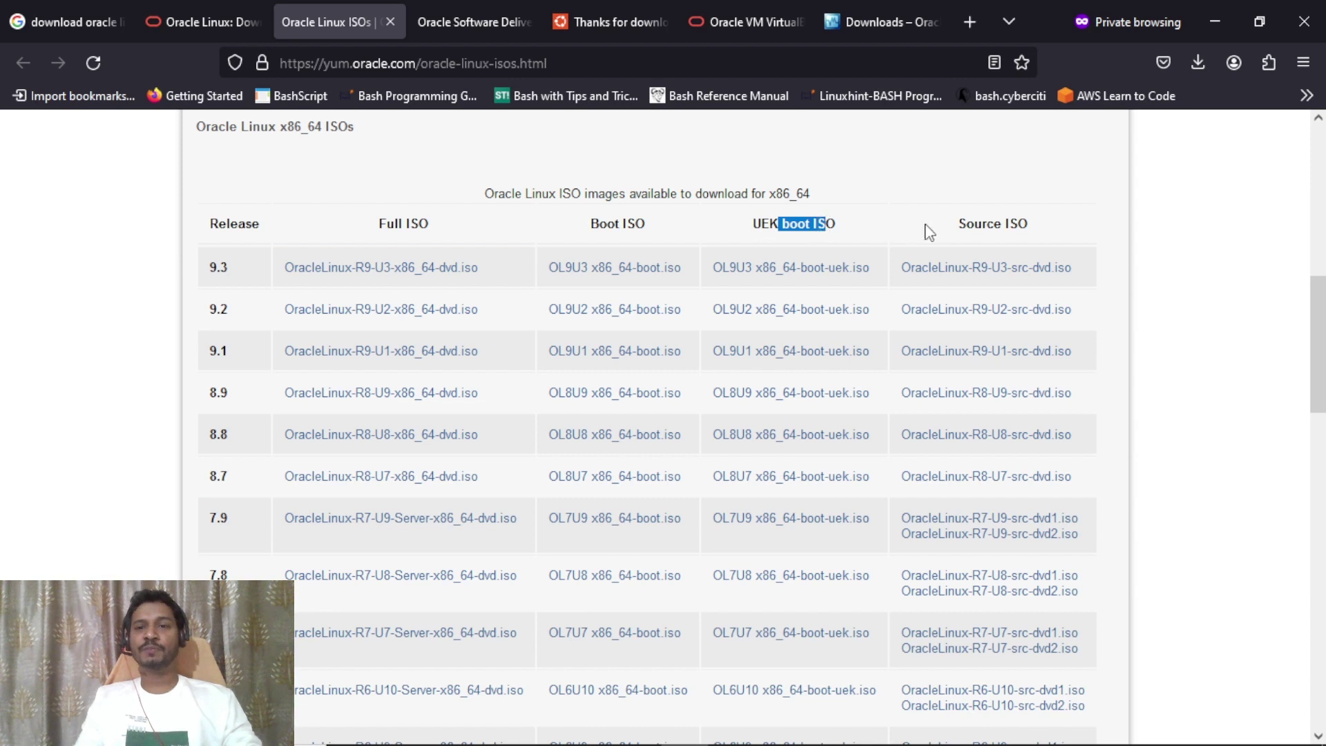
left_click_drag(953, 227, 1036, 231)
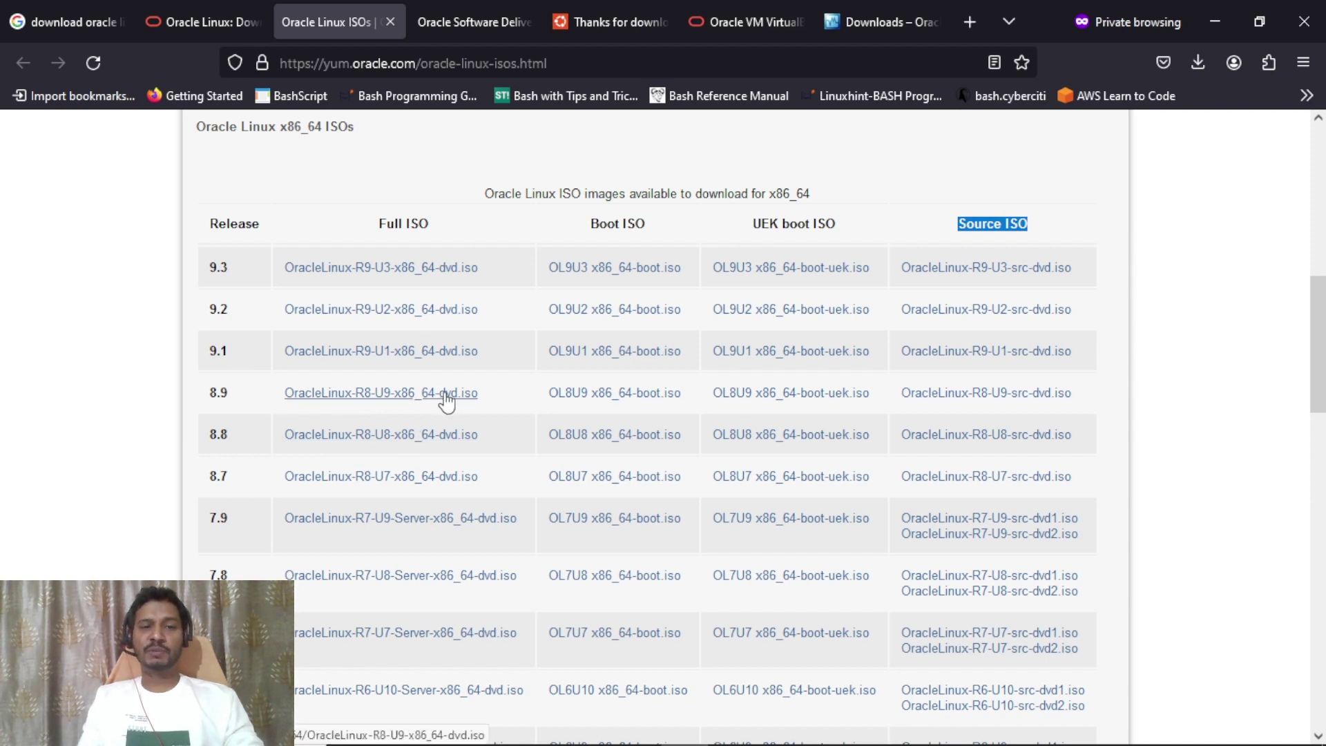
left_click_drag(1317, 311, 1320, 454)
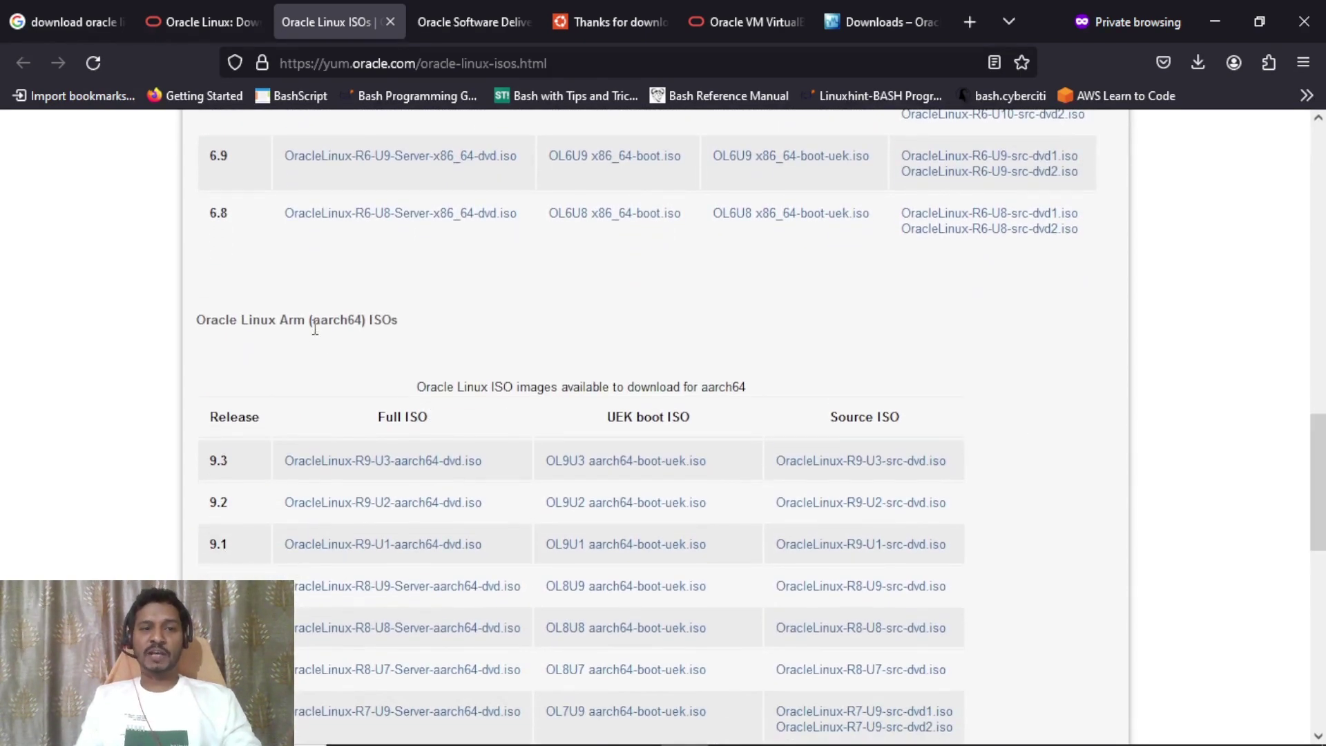
left_click_drag(312, 320, 363, 320)
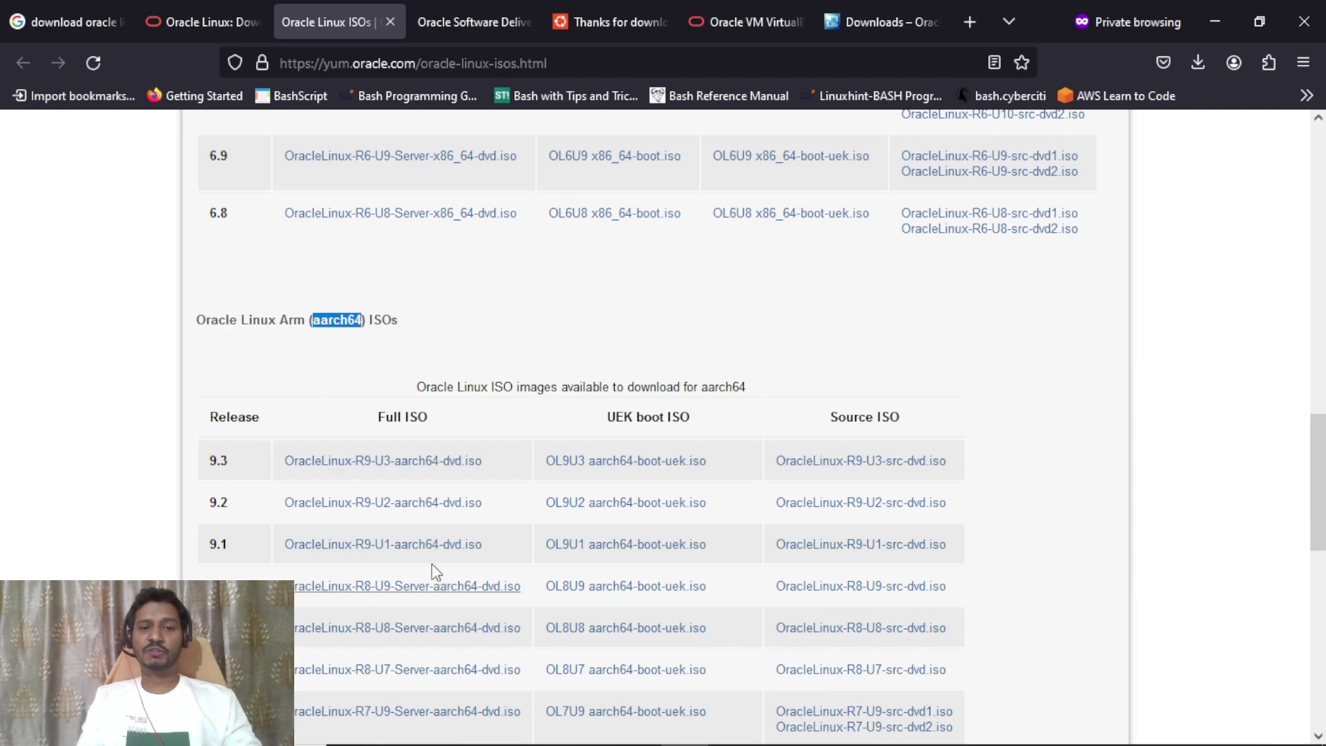
left_click_drag(1320, 502, 1320, 343)
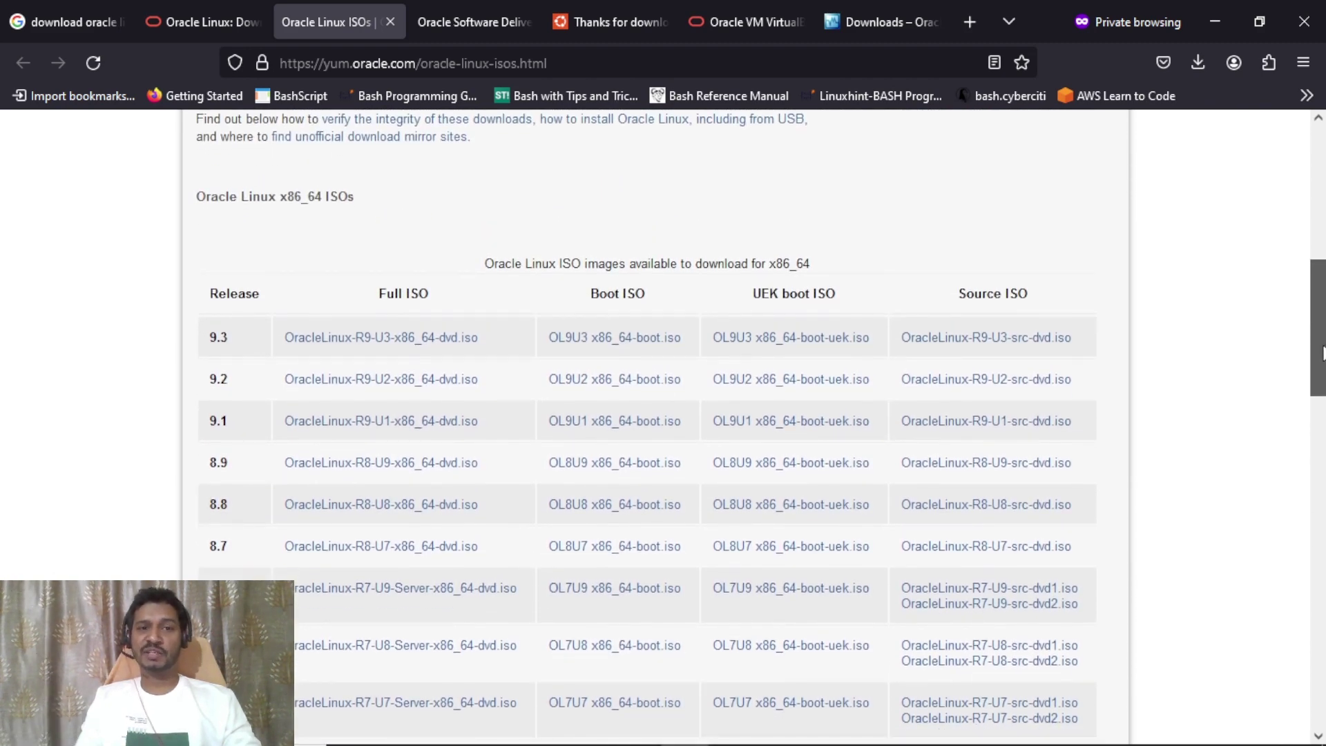
left_click_drag(311, 199, 323, 198)
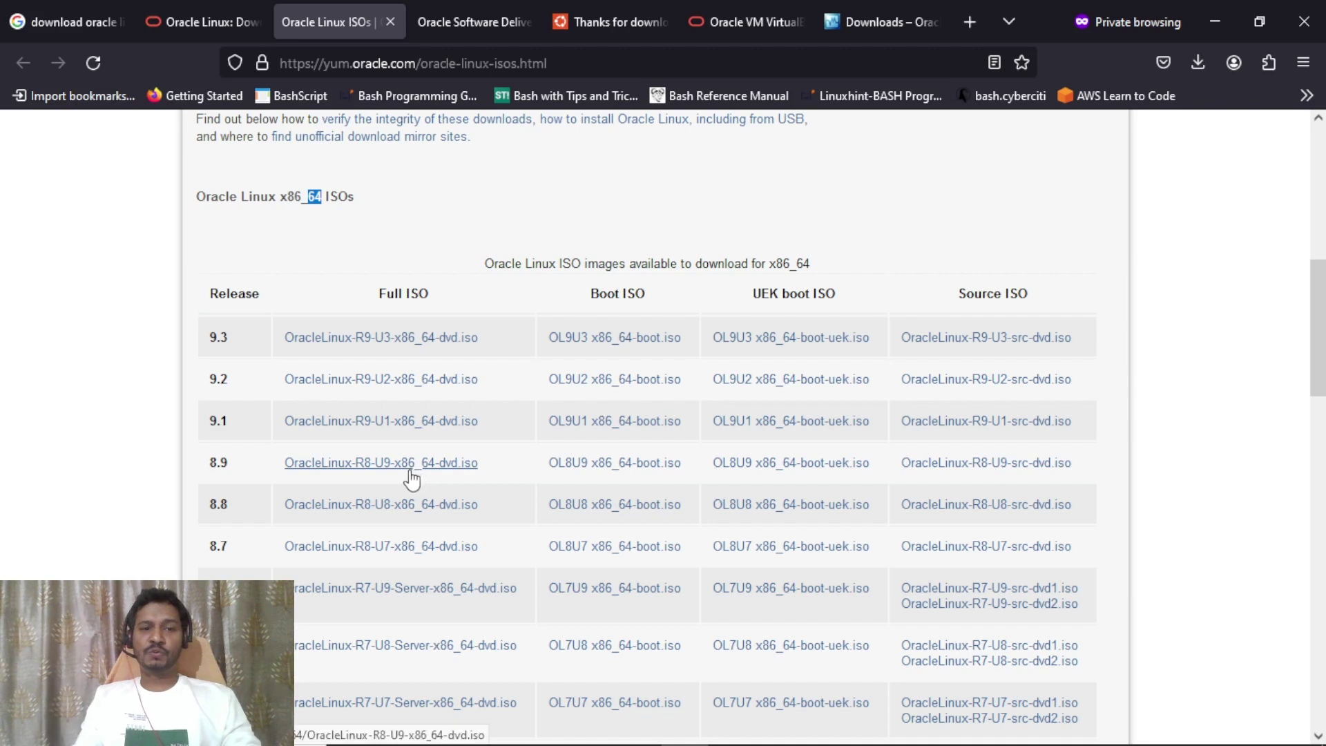
Start downloading OracleLinux-R8-U9-x86_64-dvd.iso from the 8.9 Full ISO link, then cancel it.
left_click(377, 463)
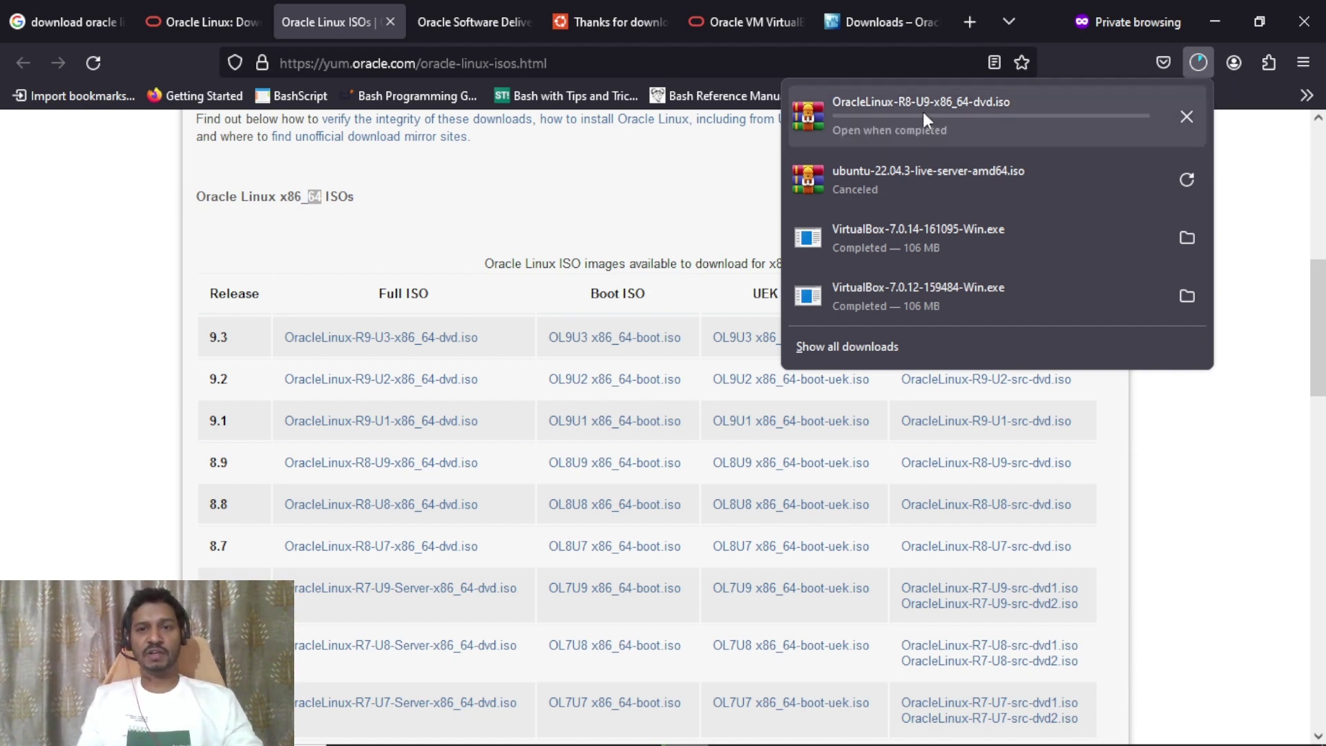
left_click(1192, 125)
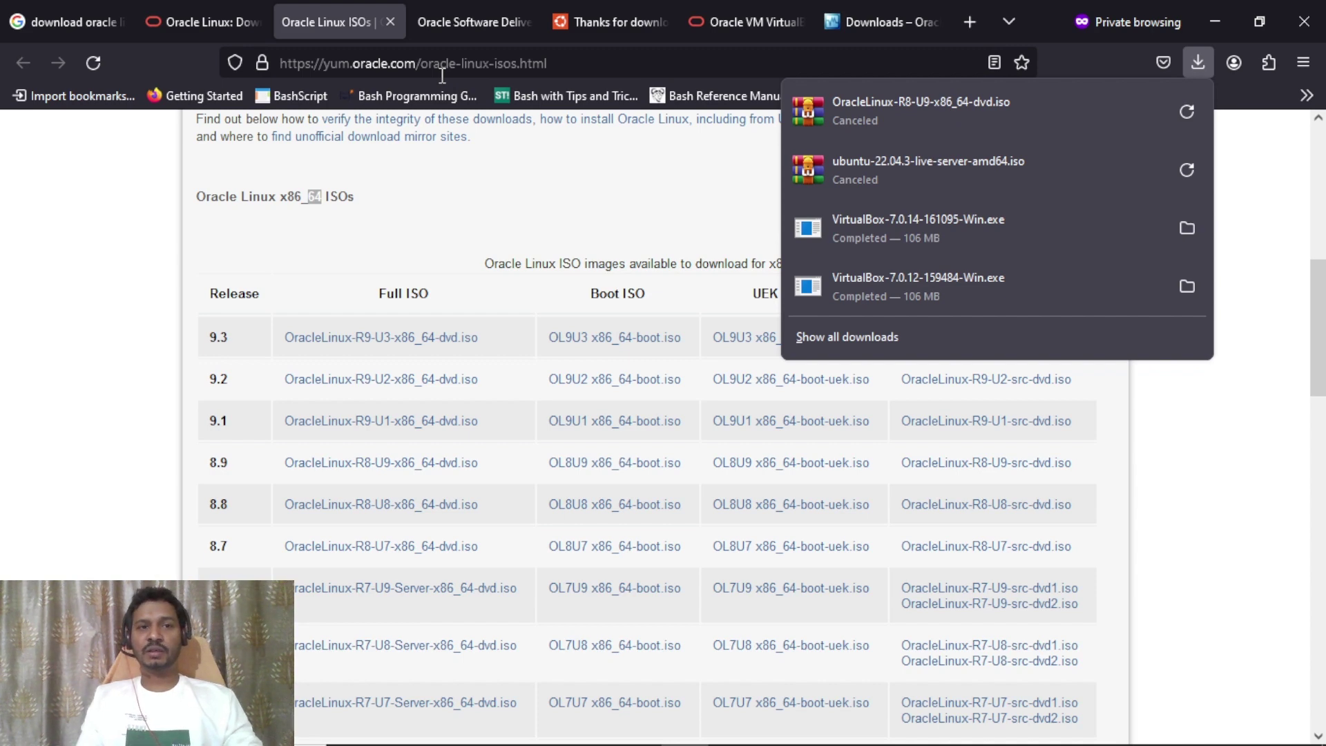
On the Google tab, replace 'oracle linux' in the query and search 'download redhat linux'.
left_click(81, 27)
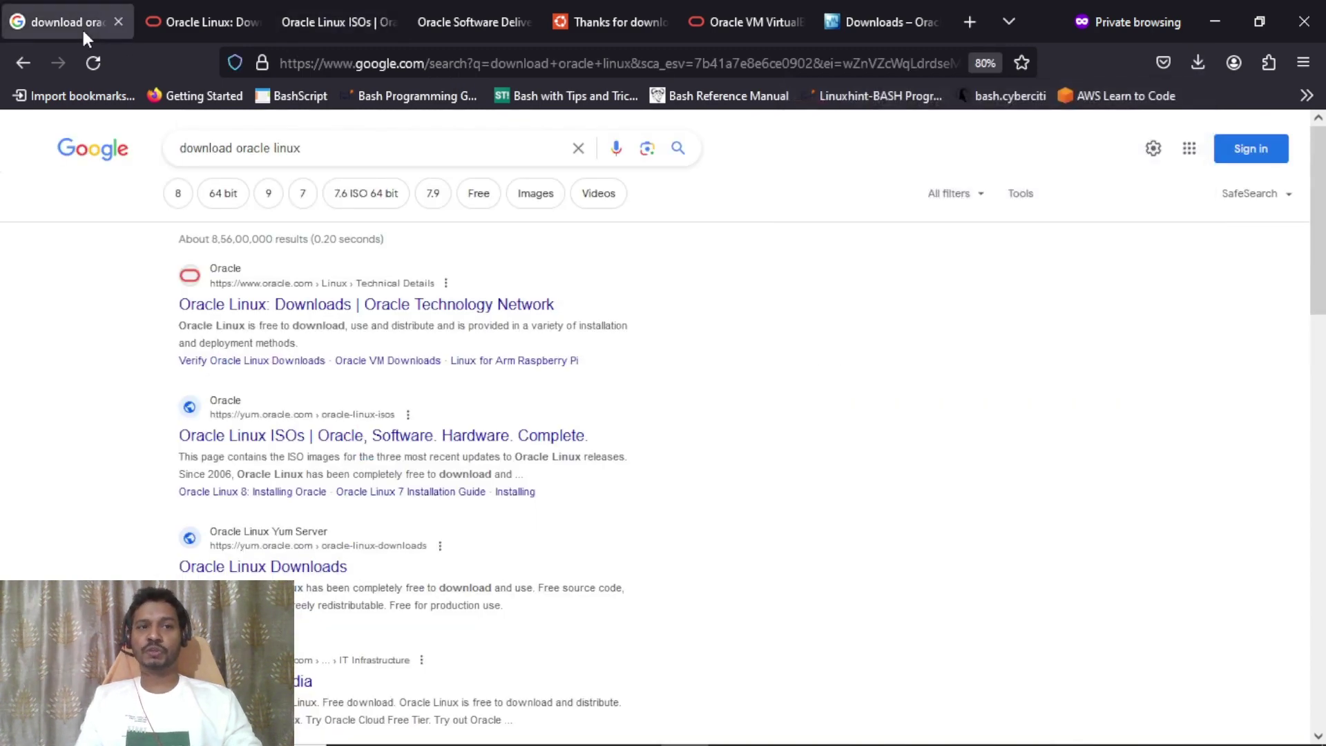
left_click_drag(236, 148, 341, 154)
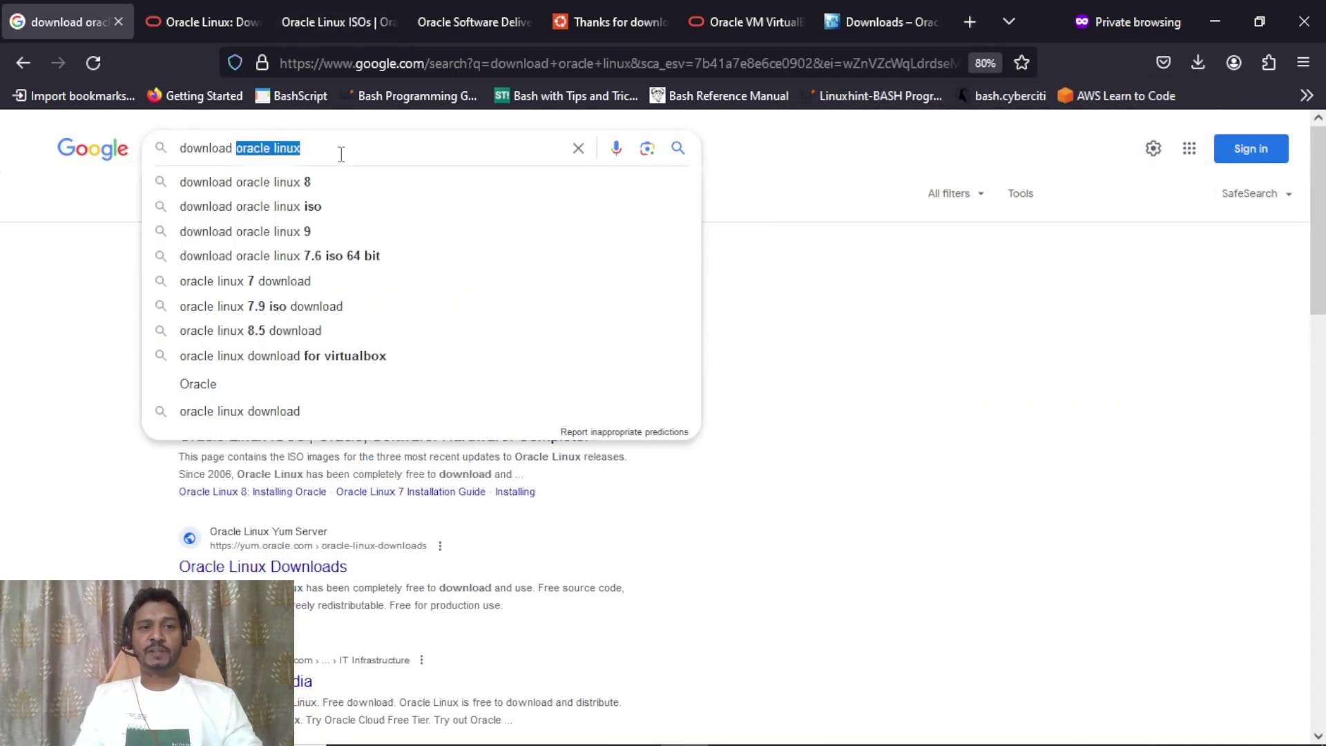
type("re")
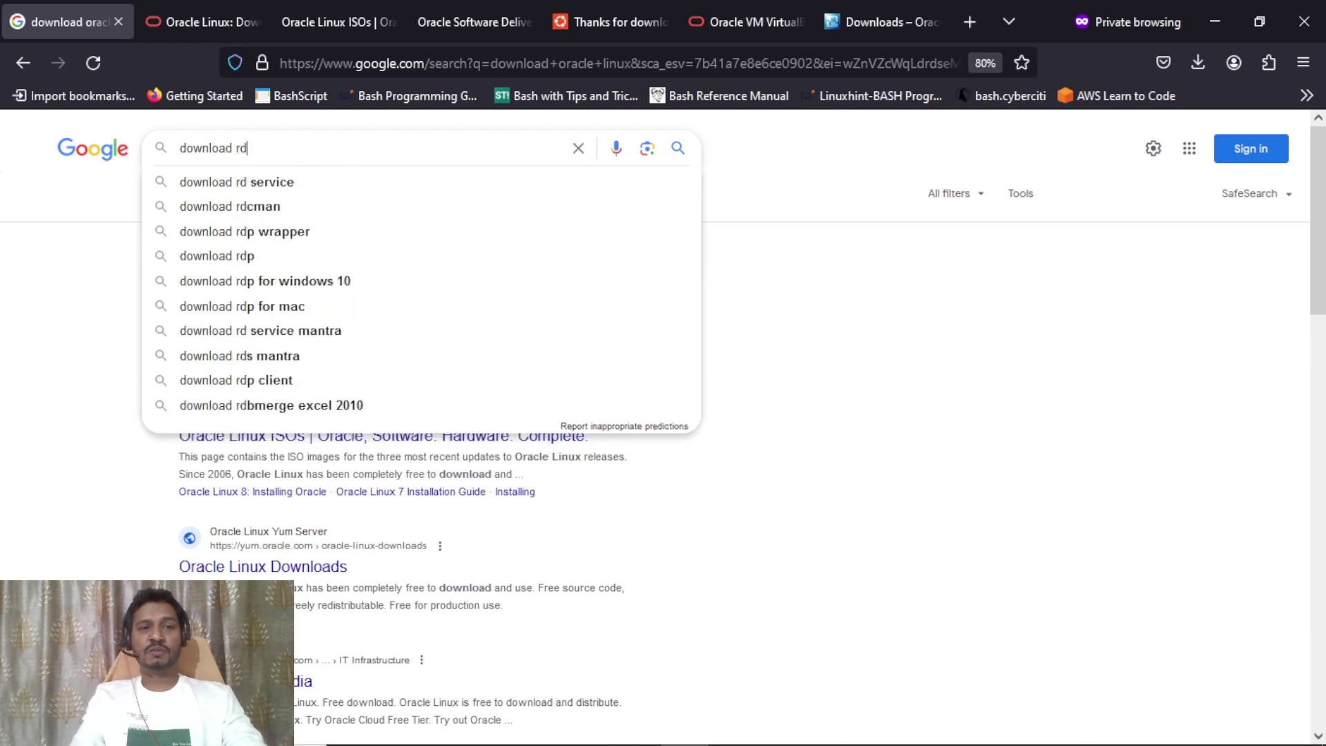
type("d")
key("Down")
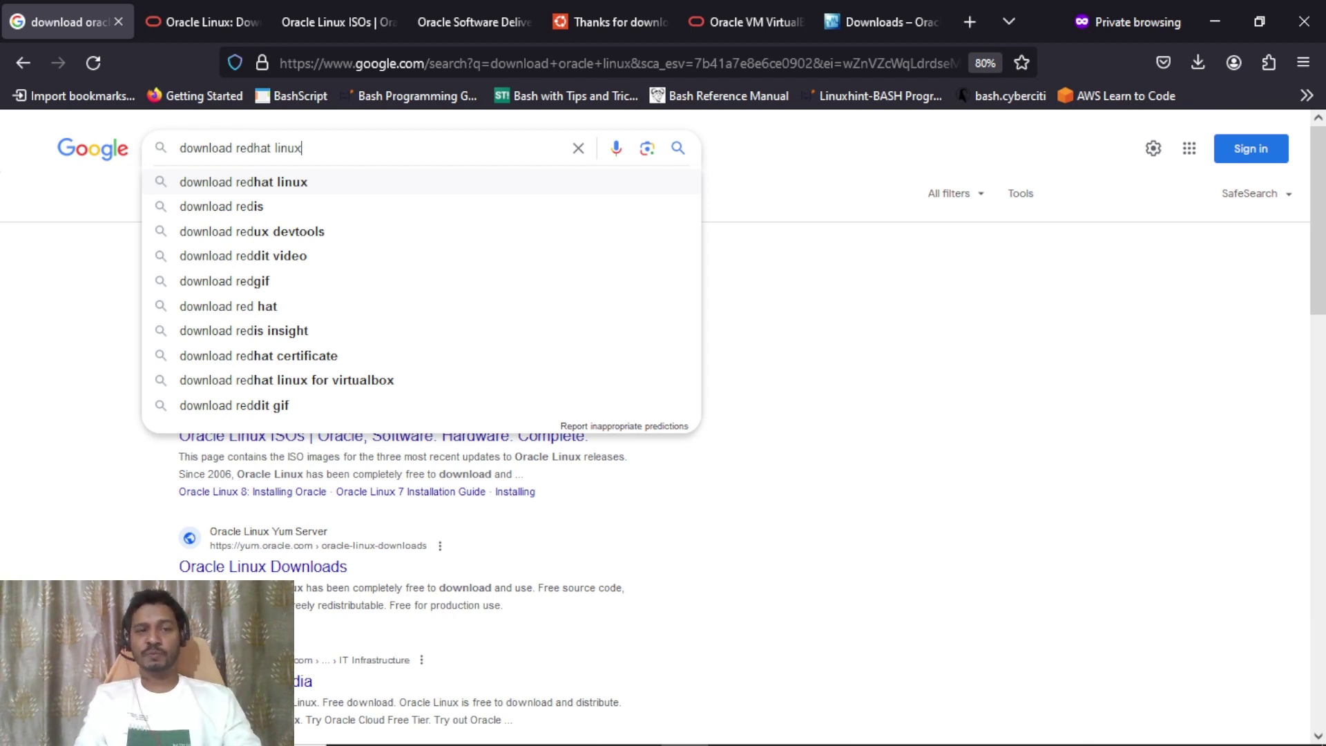
key("Return")
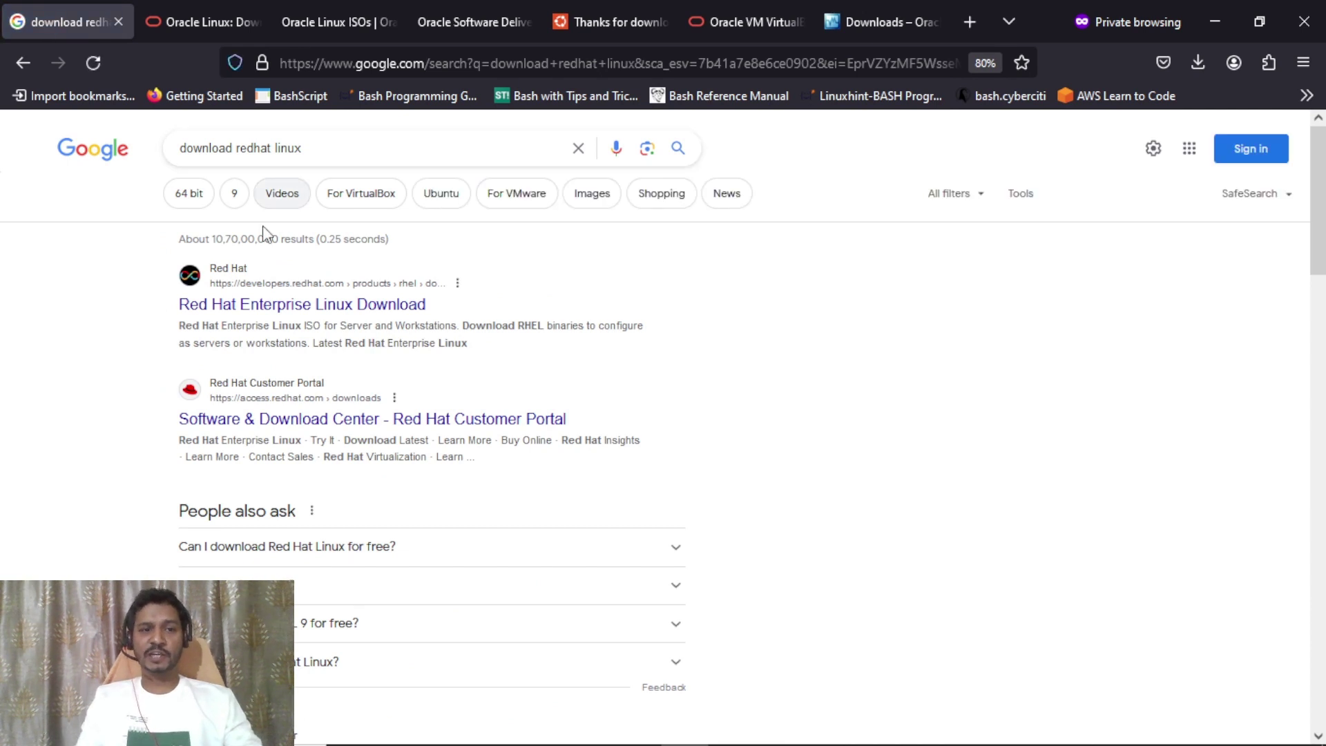
Open the Red Hat Enterprise Linux Download result in a new tab and view it.
right_click(349, 311)
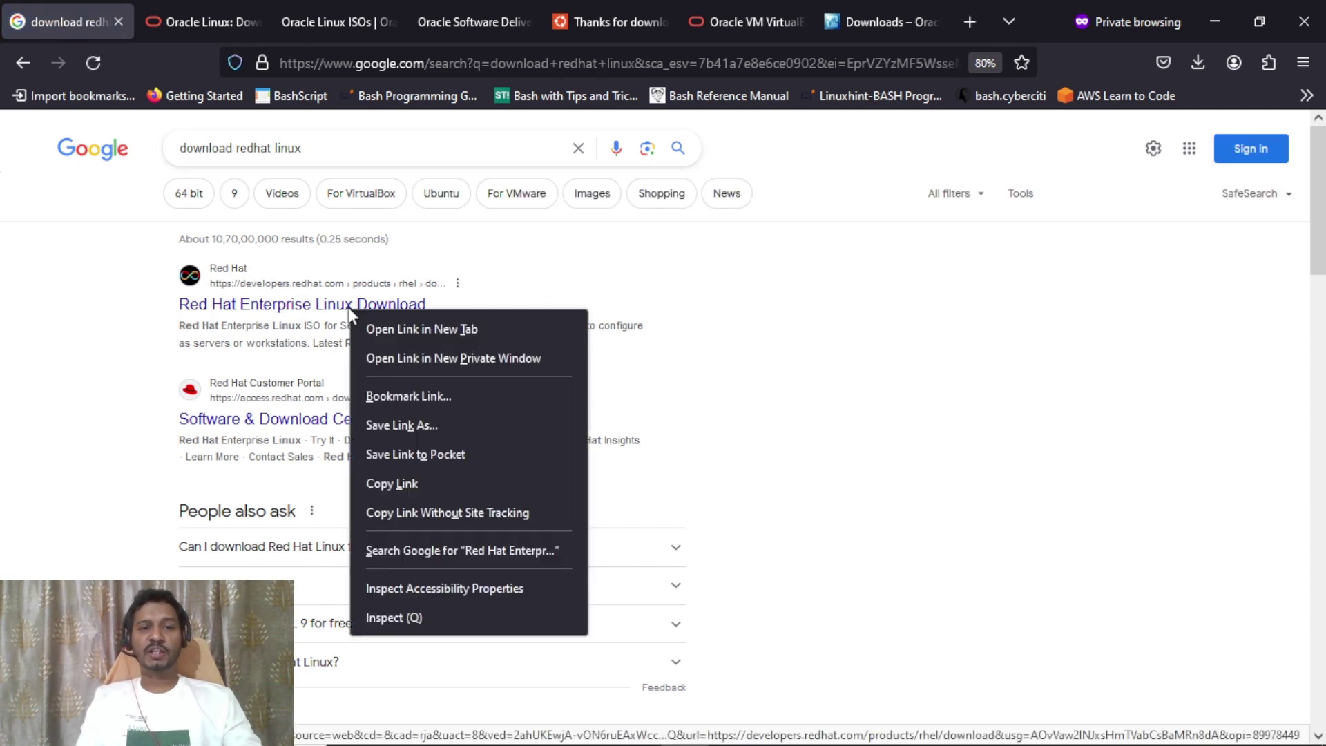
left_click(378, 328)
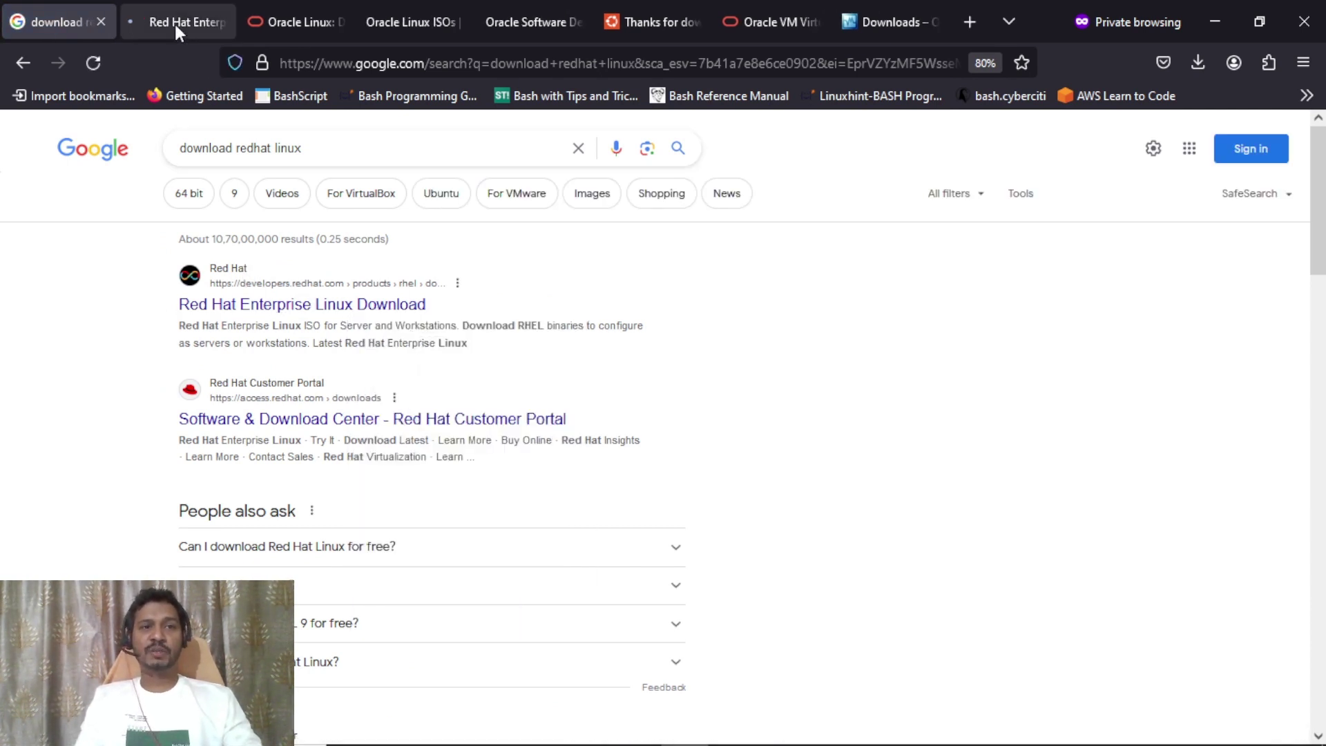
left_click(175, 23)
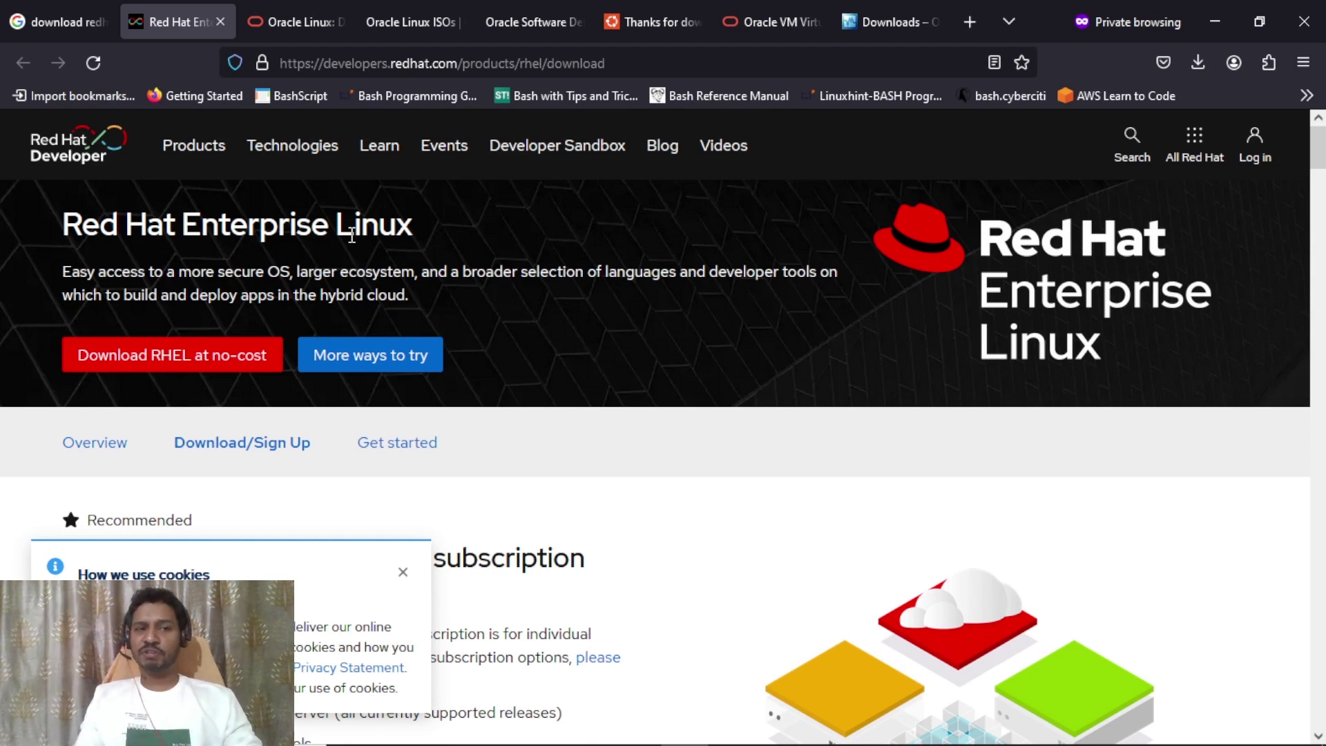
Back on the Google results, change the query to 'download centos' and search.
left_click(68, 22)
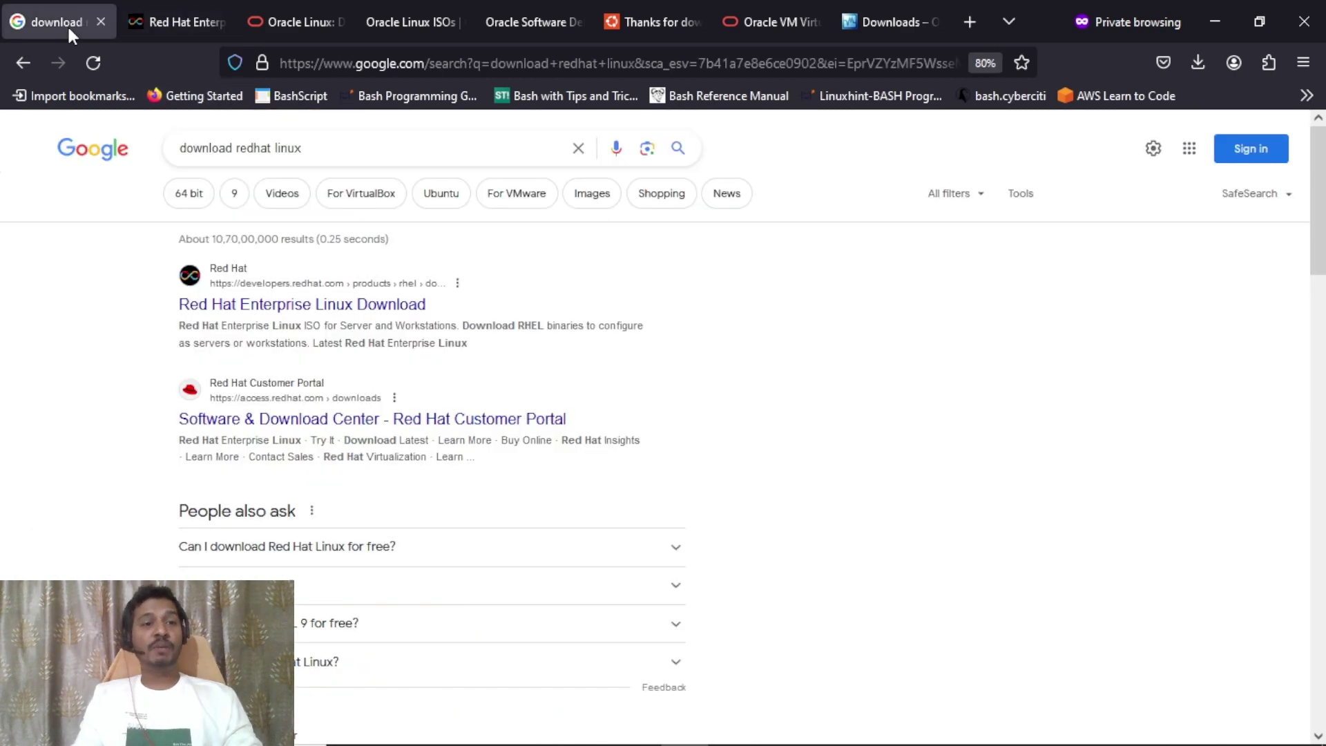
left_click_drag(240, 153, 402, 170)
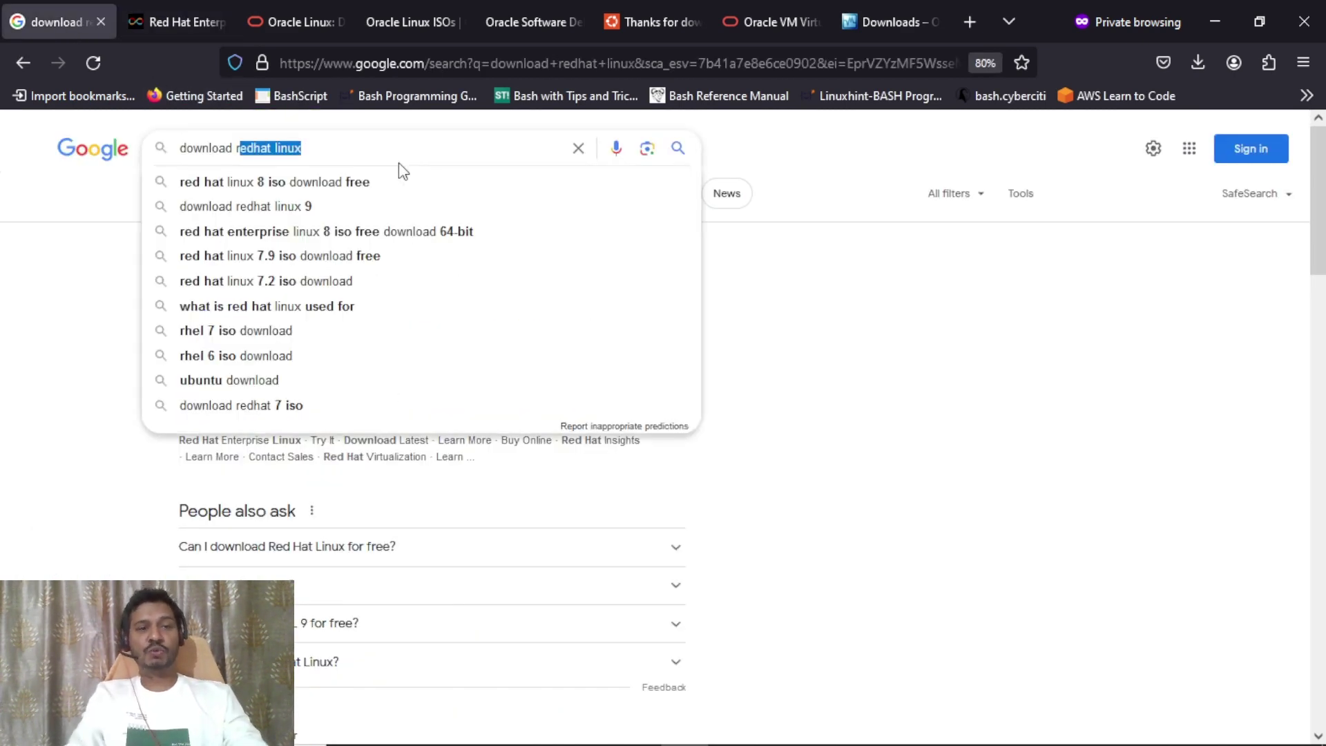
type("c")
key("BackSpace")
key("BackSpace")
type("centos")
key("Return")
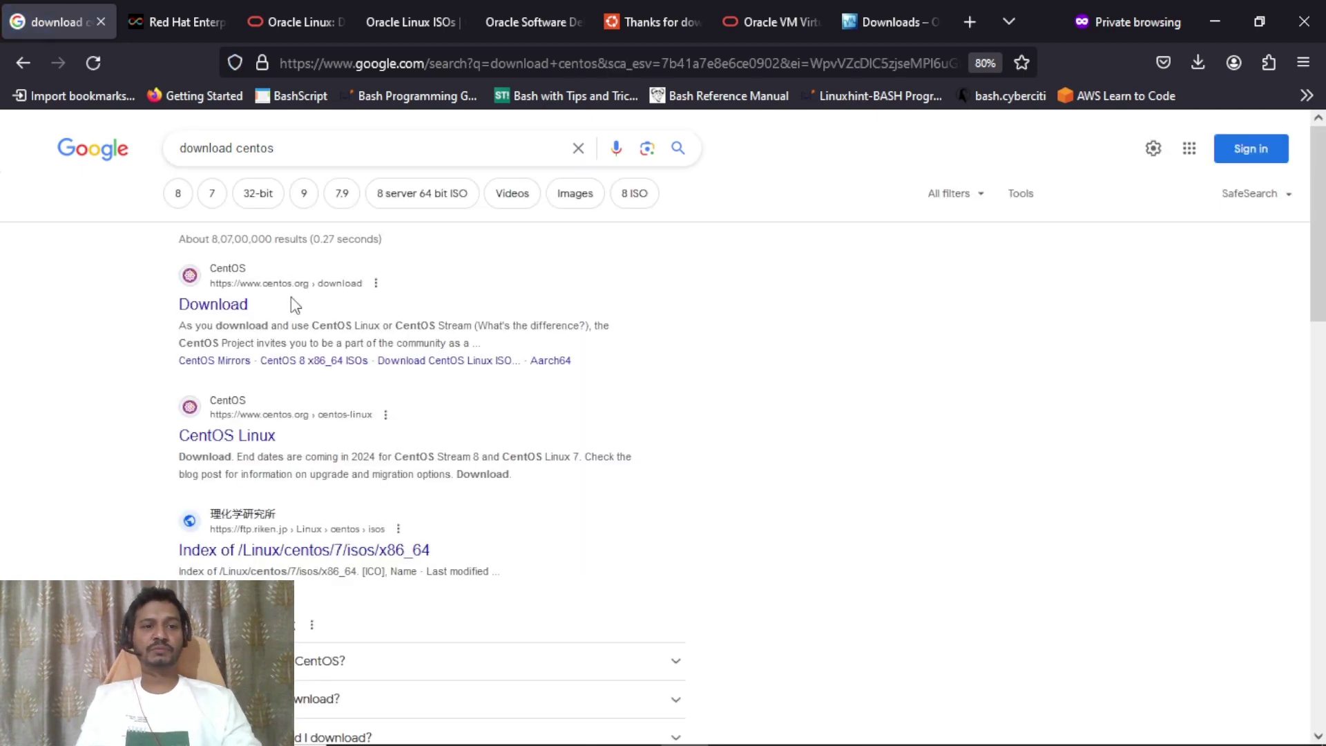
Open the CentOS Download result in a new tab, view it, then return to Oracle Linux Downloads.
right_click(216, 306)
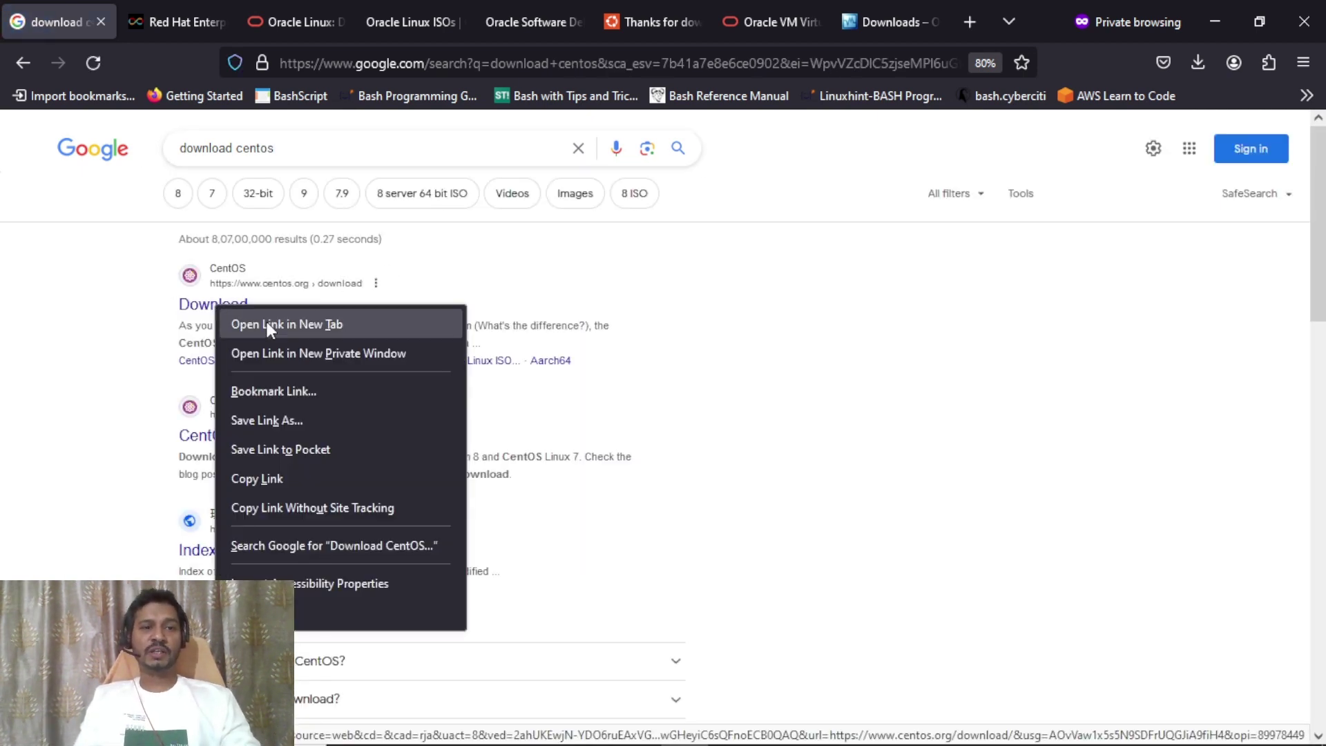
left_click(262, 324)
left_click(163, 23)
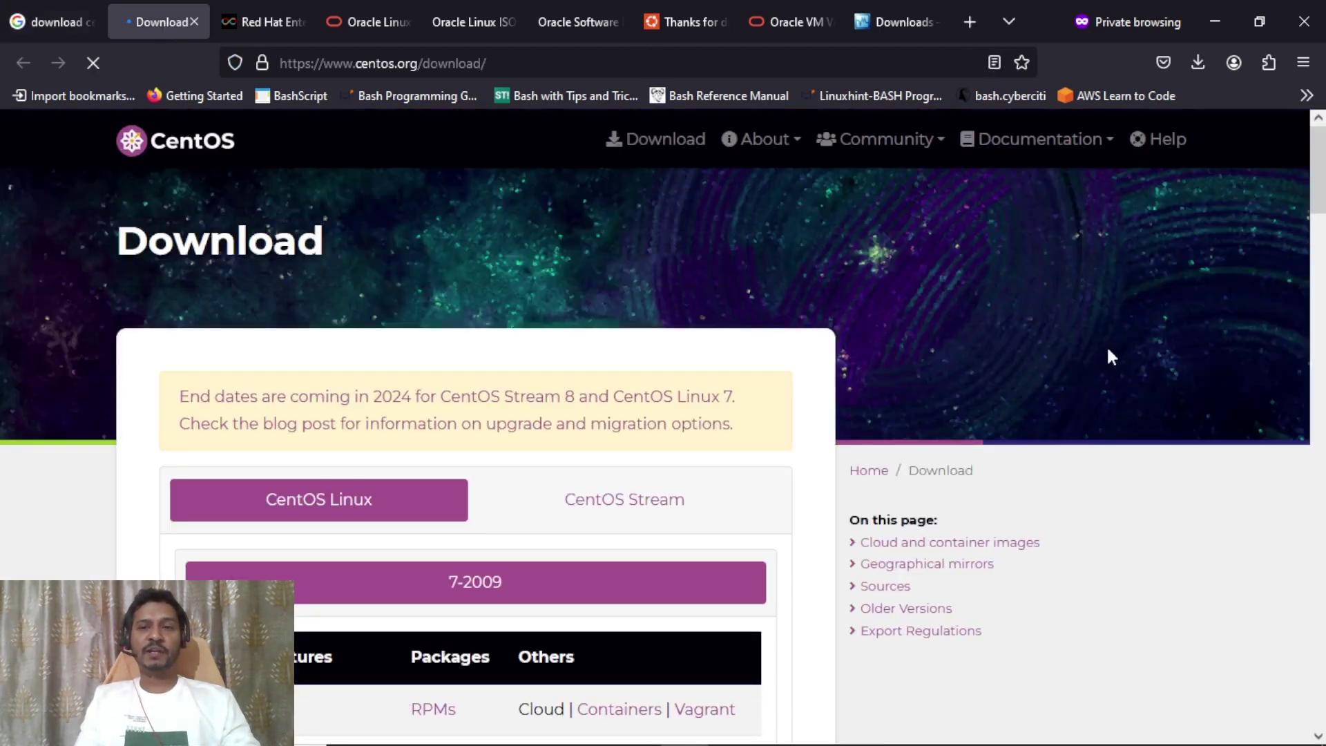
mouse_move(1319, 166)
left_mouse_down()
mouse_move(1319, 201)
mouse_move(1319, 164)
left_mouse_up()
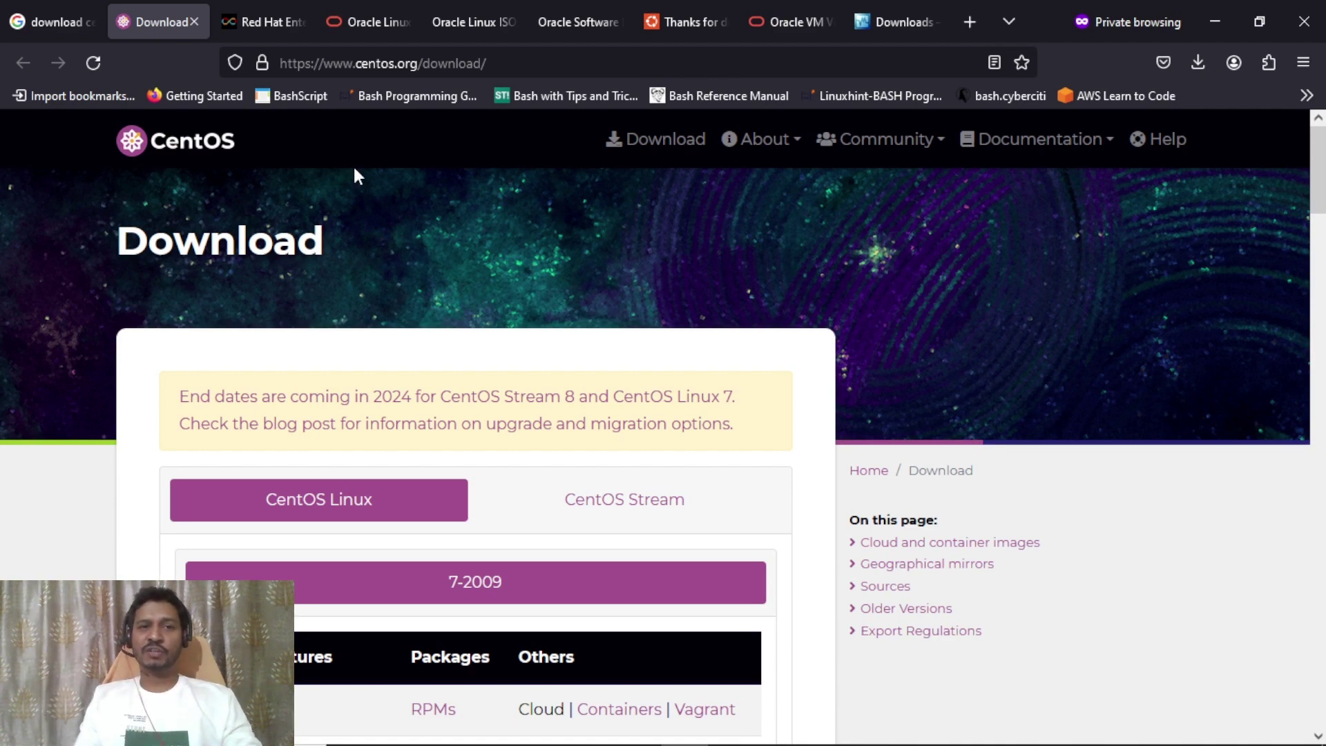
left_click(360, 23)
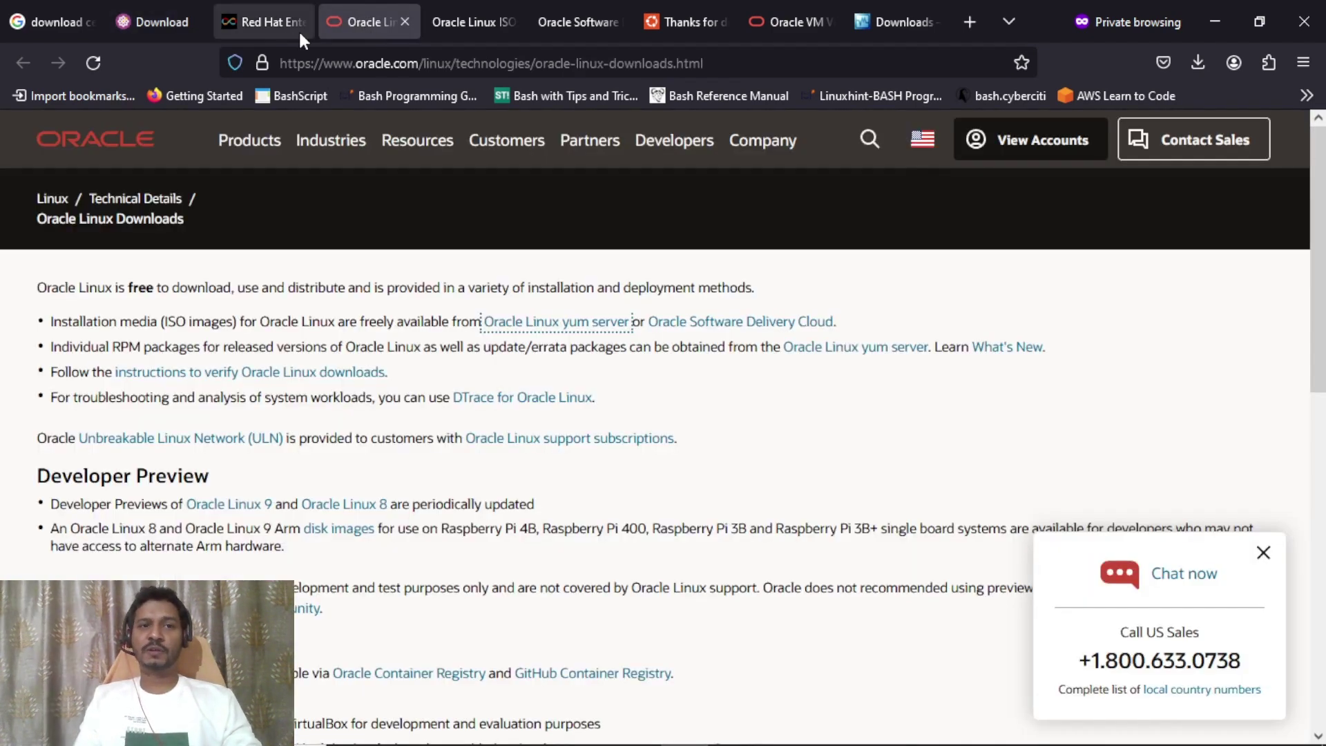
Compare the Red Hat RHEL download page with the Oracle Linux Downloads page.
left_click(266, 23)
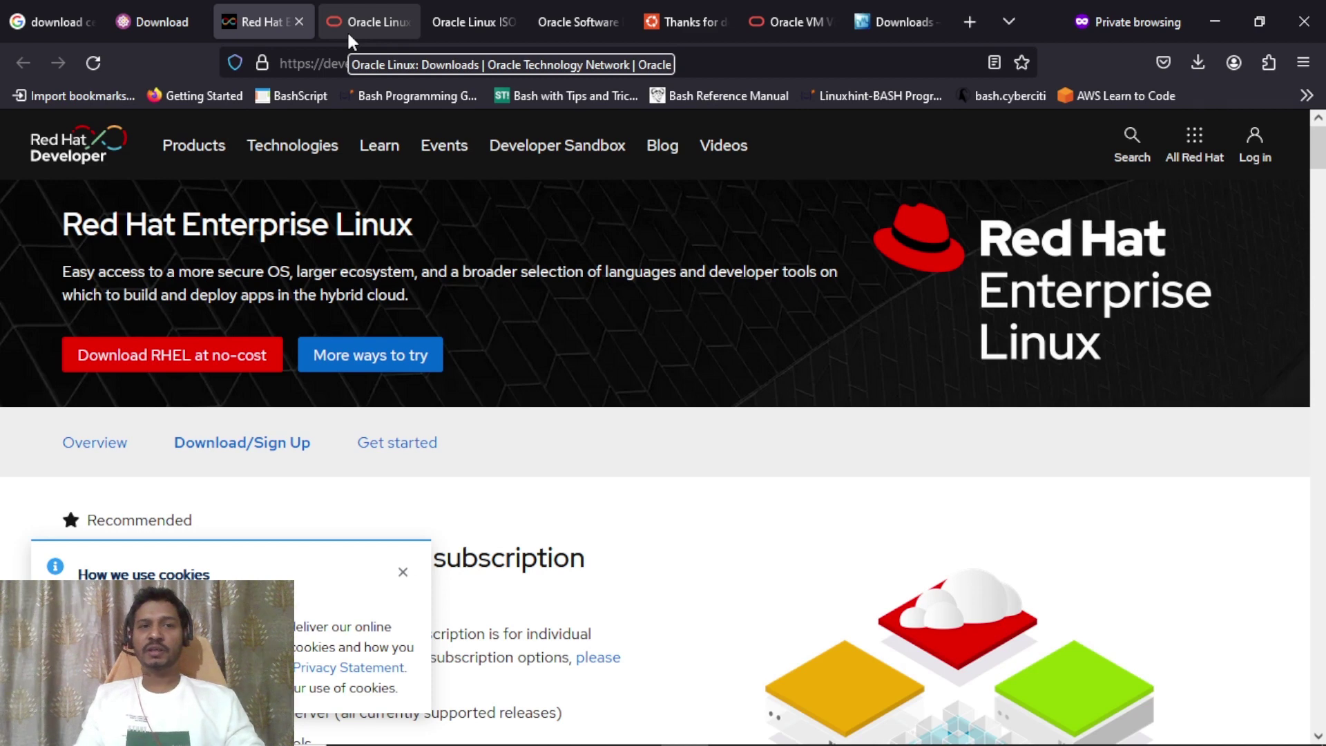
left_click(347, 30)
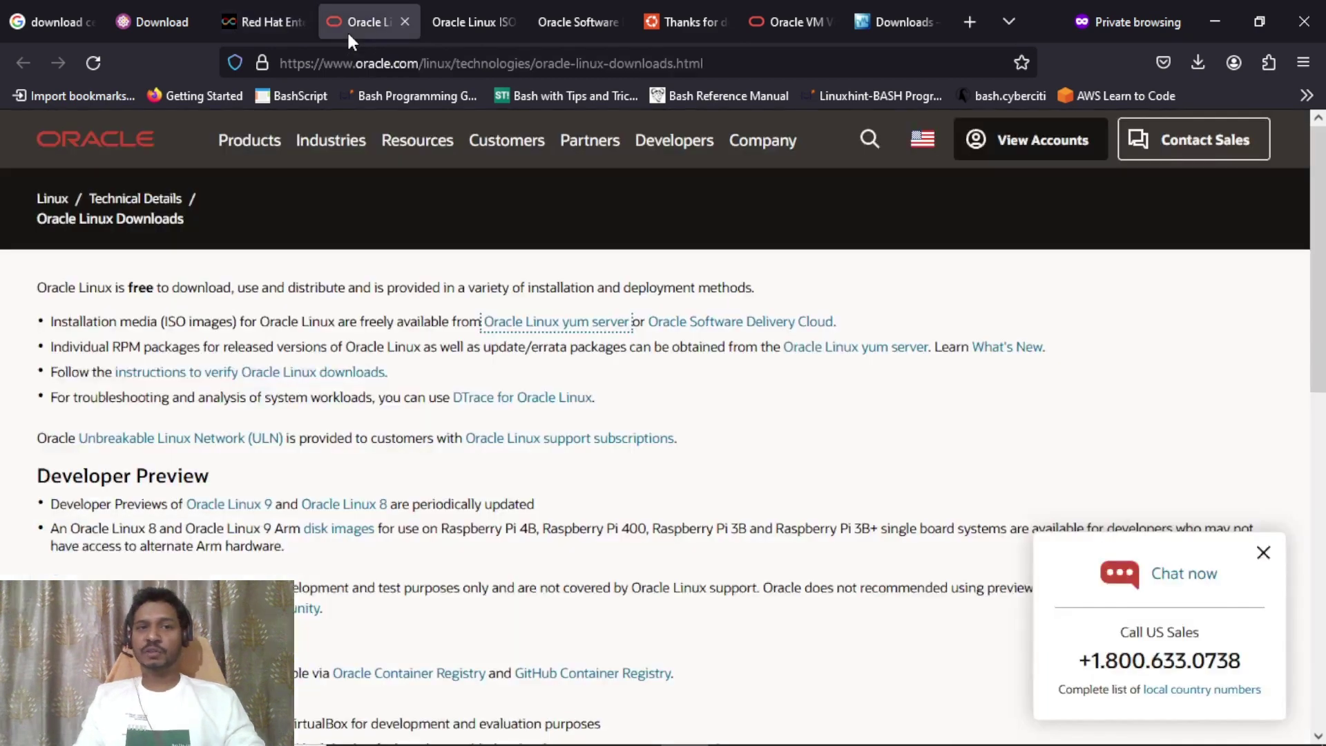
left_click(243, 28)
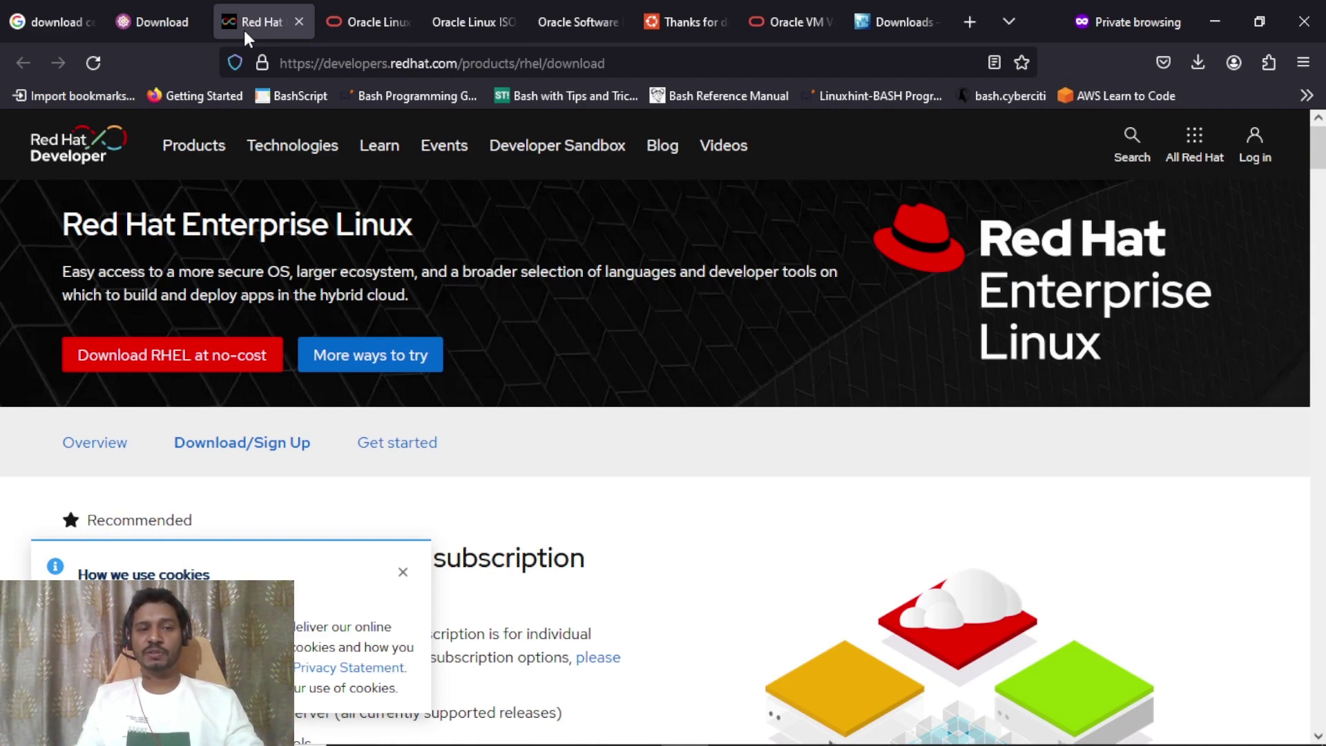
left_click(366, 27)
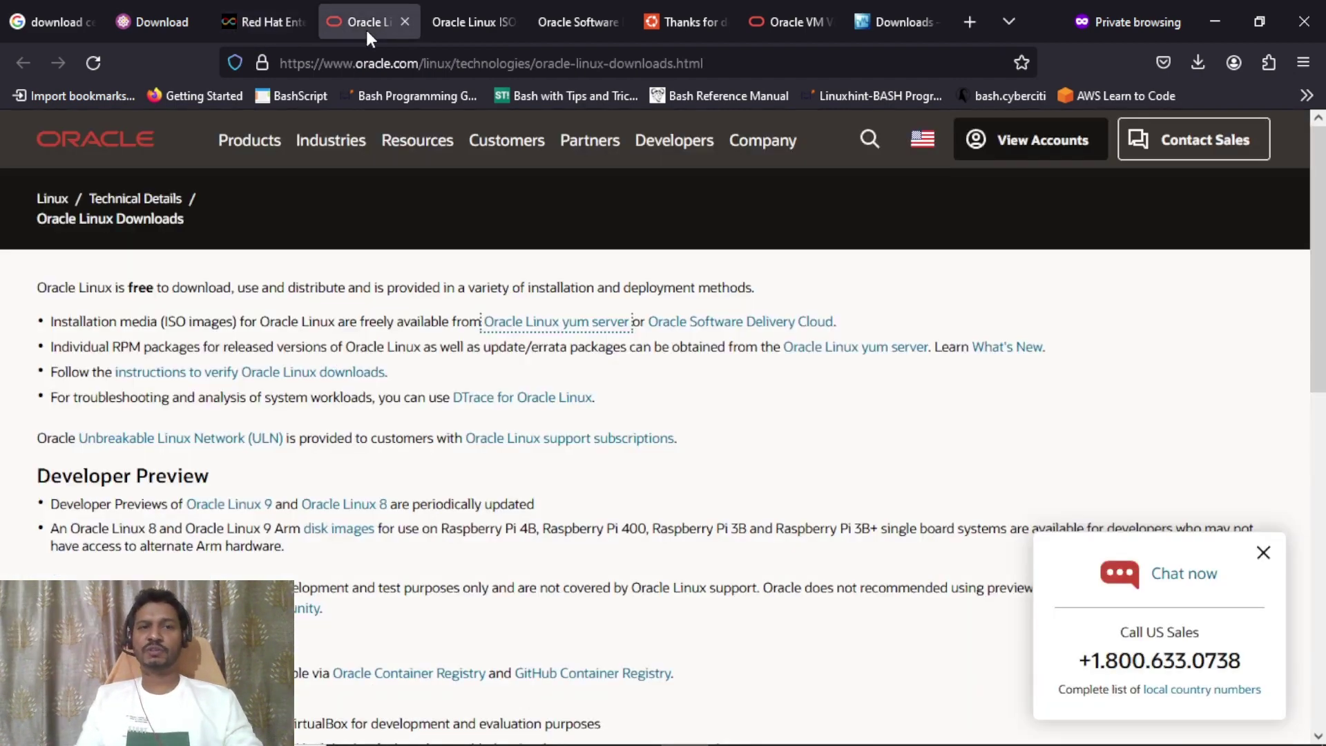
left_click(259, 26)
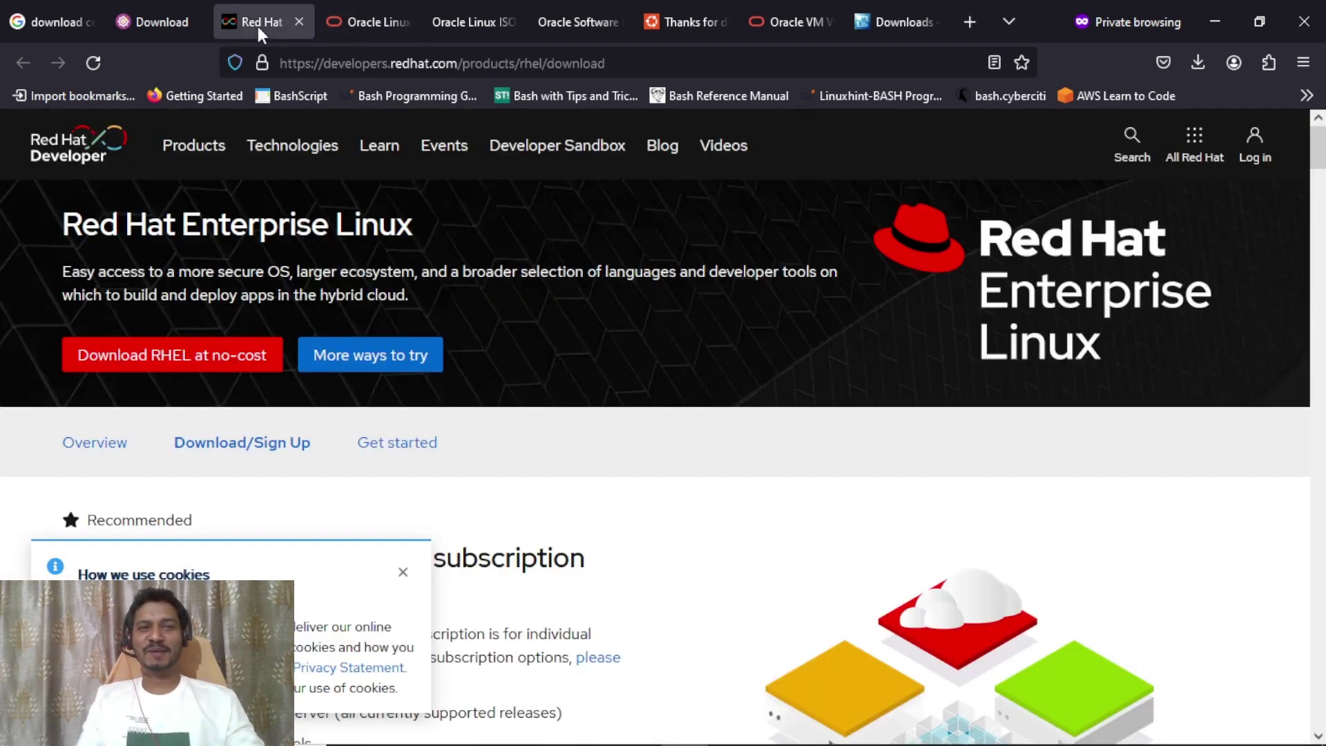
left_click(368, 26)
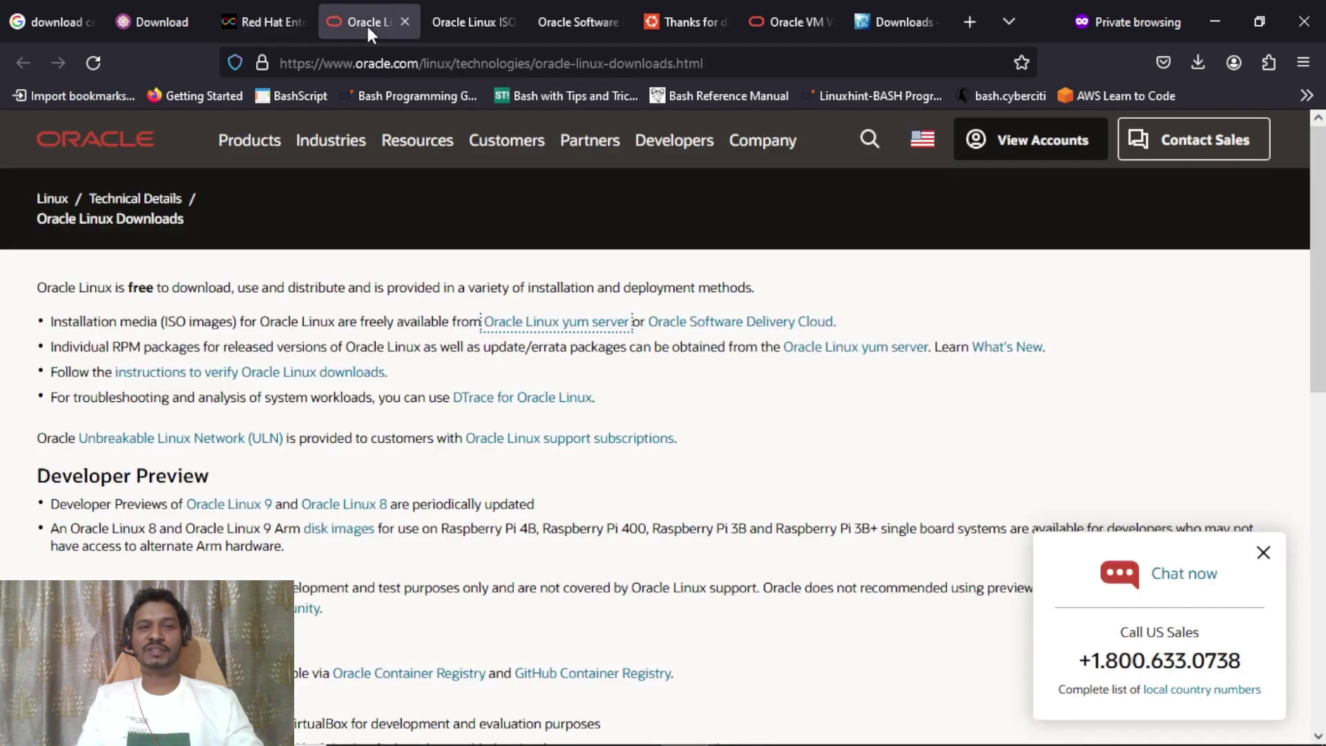
Review the Oracle Linux ISO table and Oracle Software Delivery Cloud page, then return to the slide show.
left_click(471, 23)
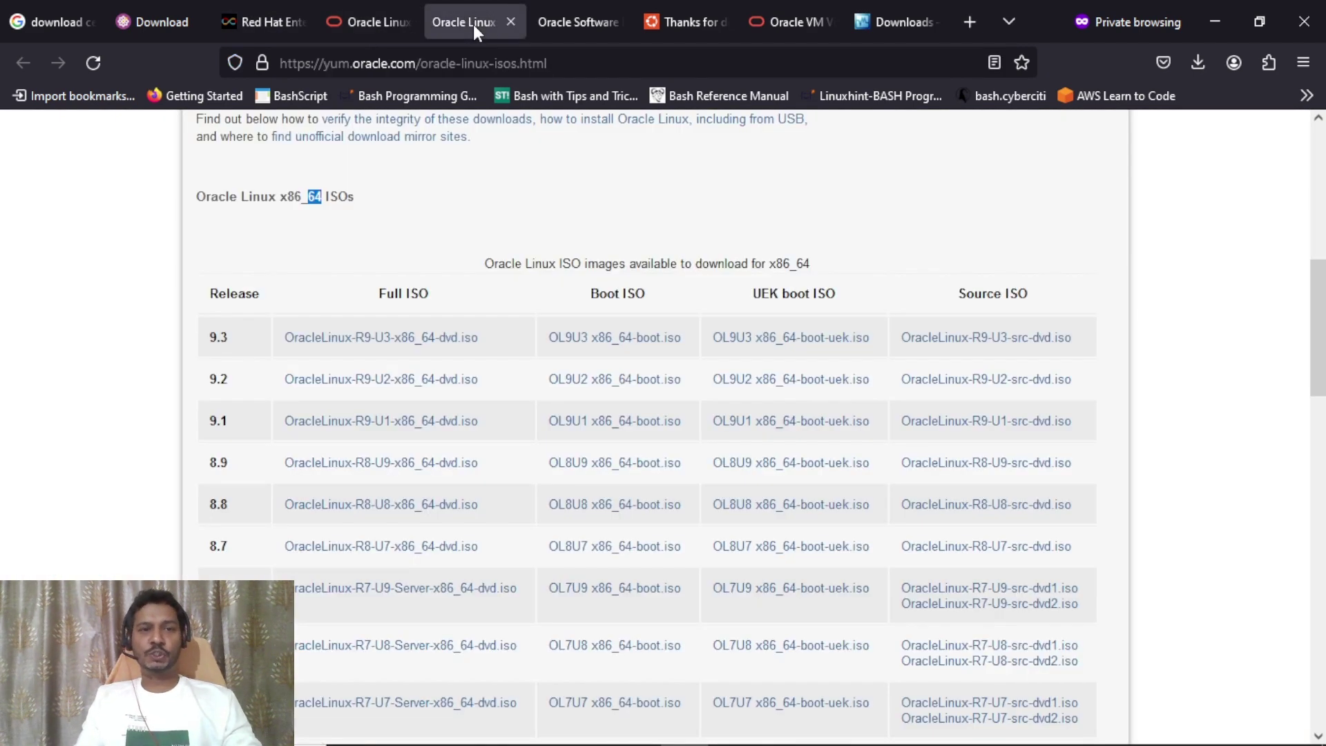
left_click(559, 23)
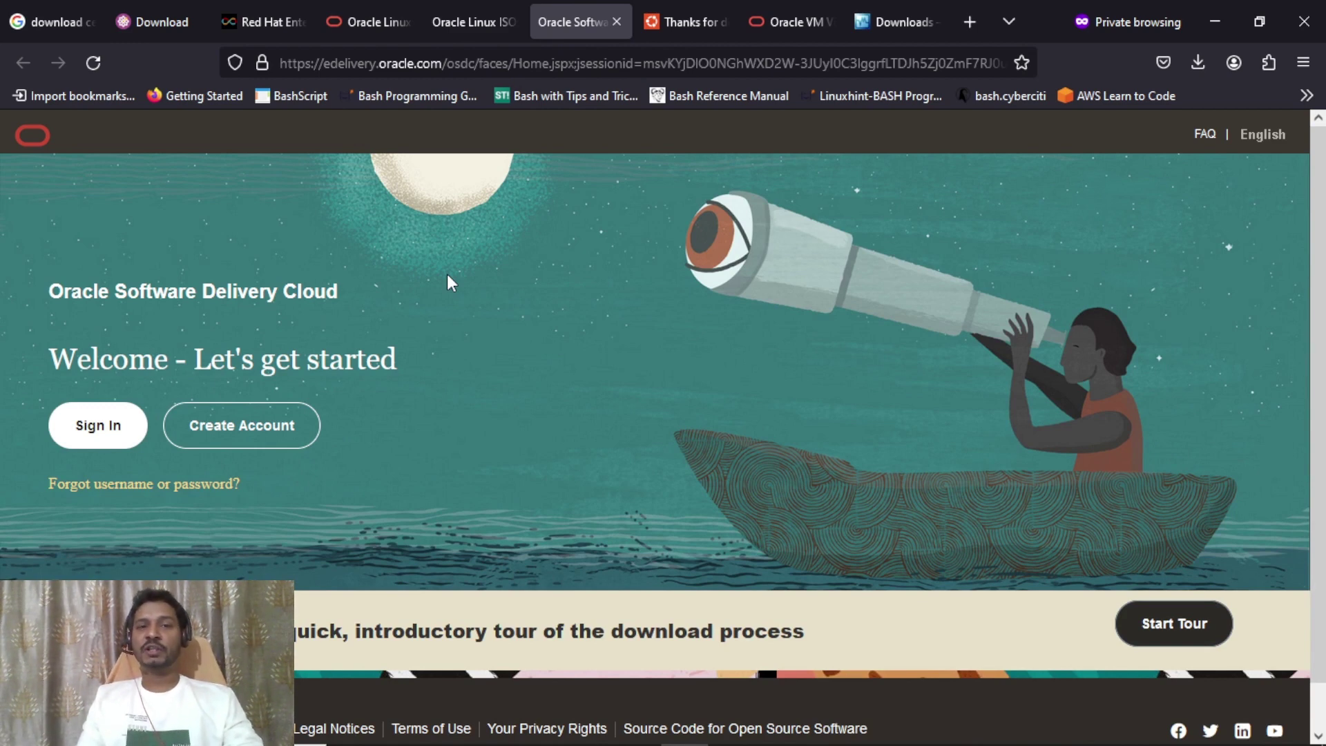
key("alt+Tab")
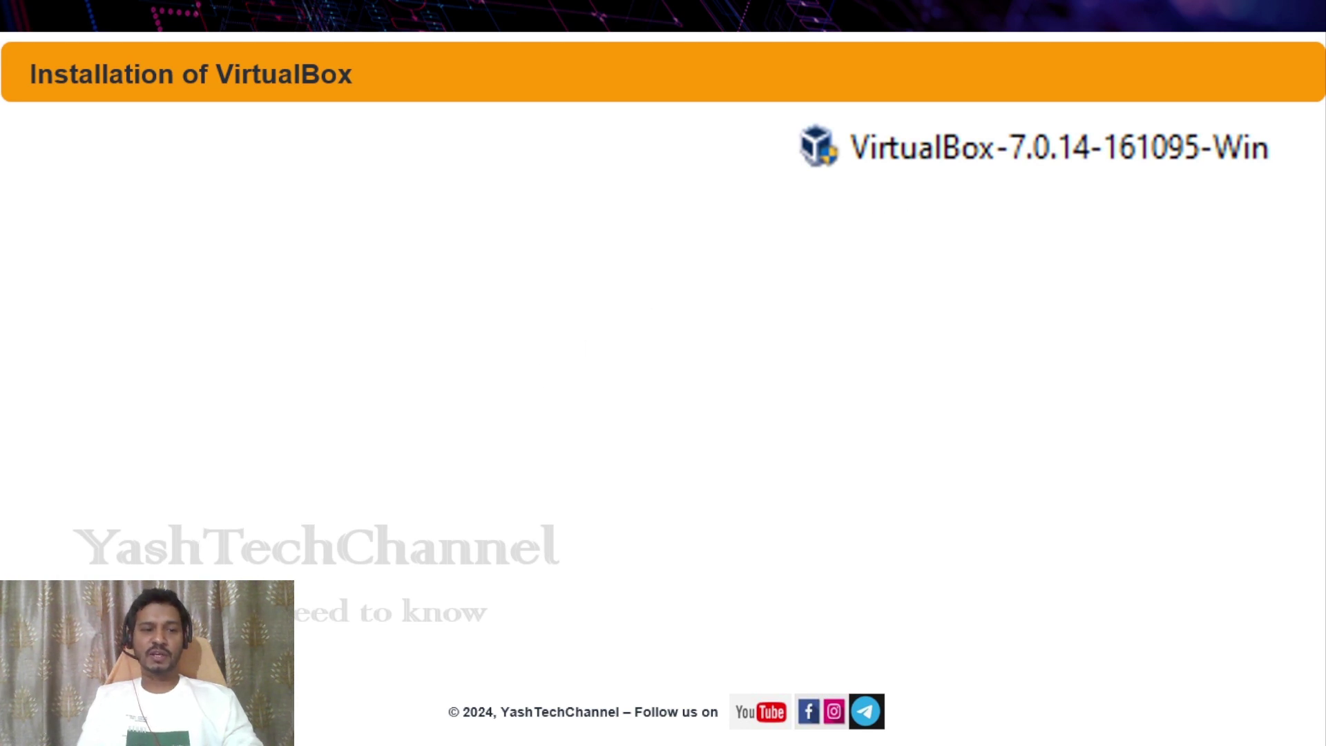
Turn on the laser pointer and reveal the failed VirtualBox 7.0.14 setup wizard screenshot.
left_click(90, 718)
left_click(62, 546)
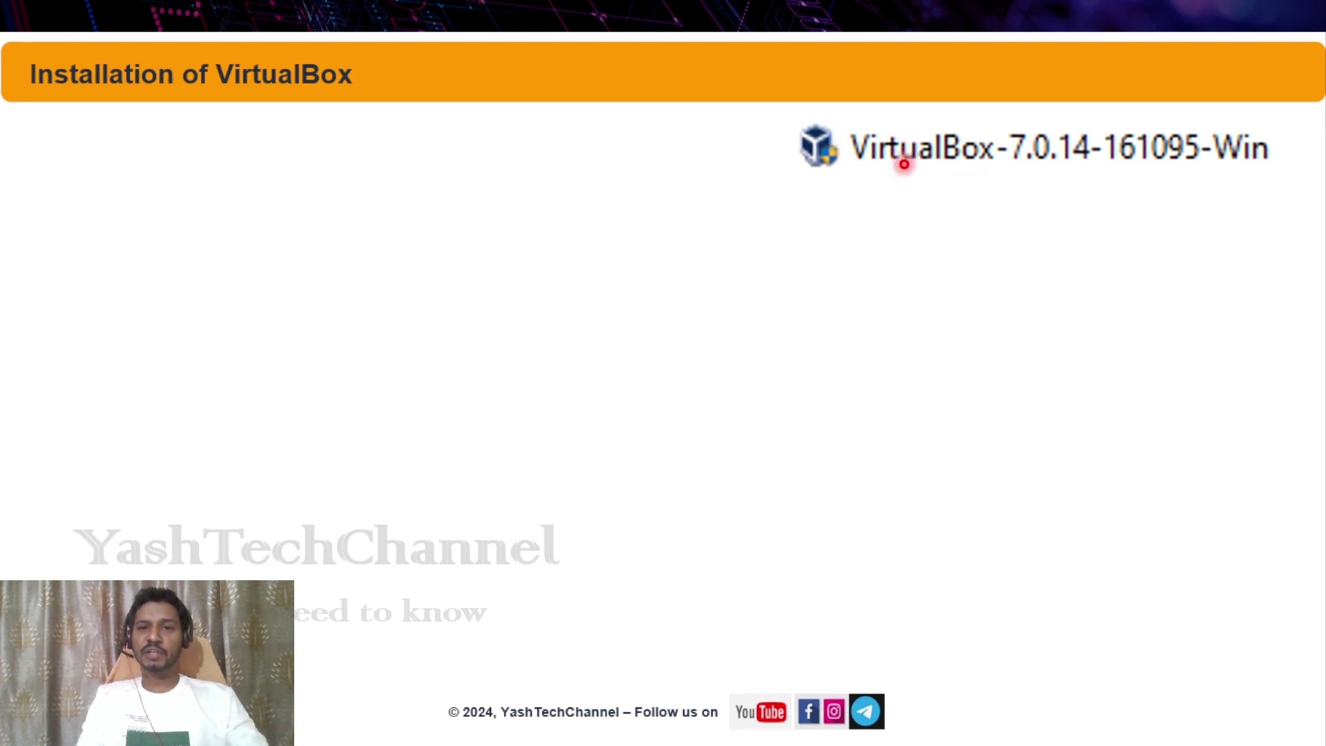
key("Right")
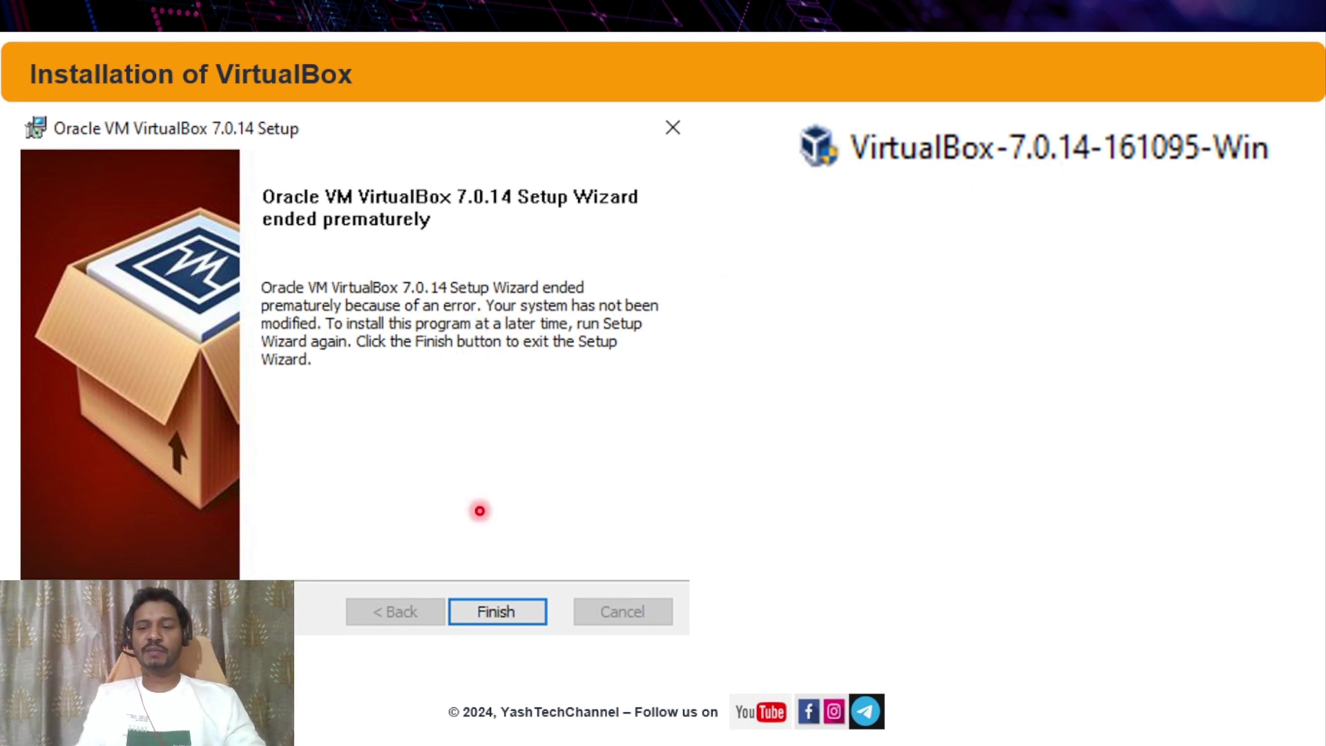
Reveal the Visual C++ 2019 Redistributable requirement message, then go back to Firefox.
key("Right")
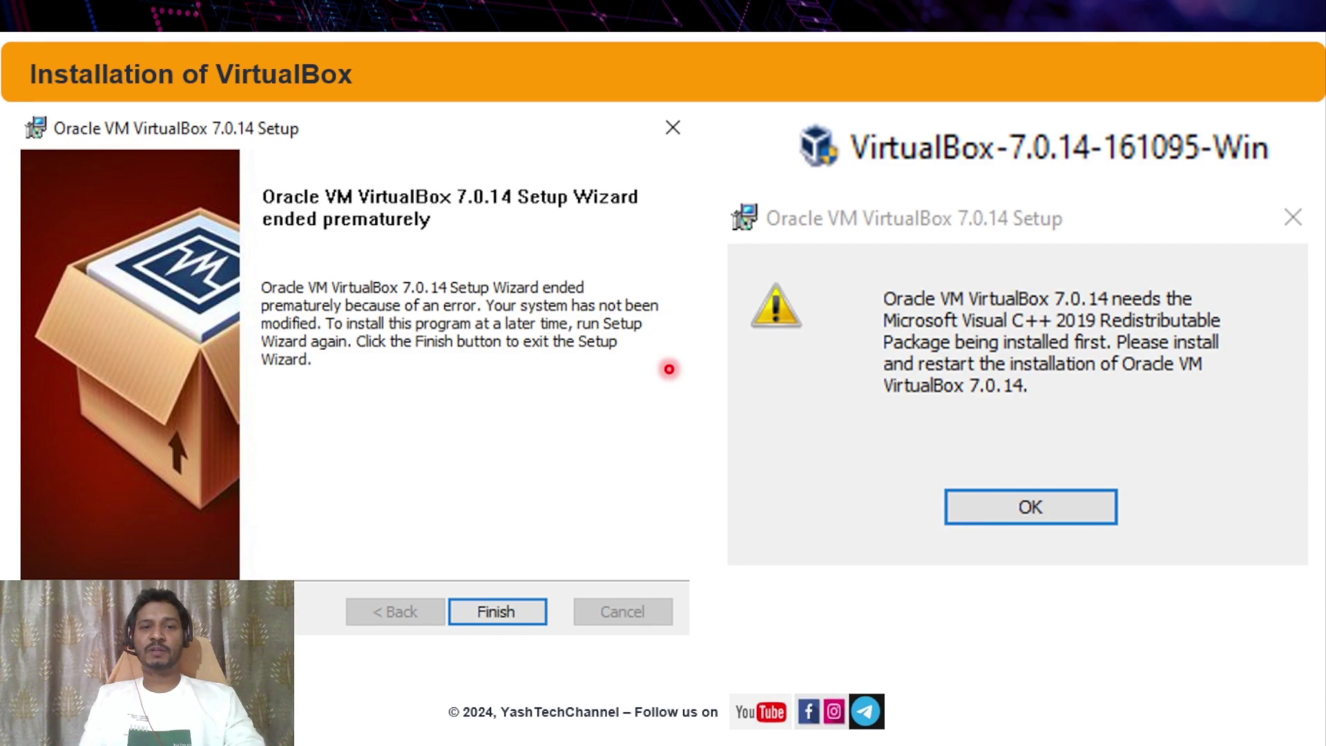
key("alt+Tab")
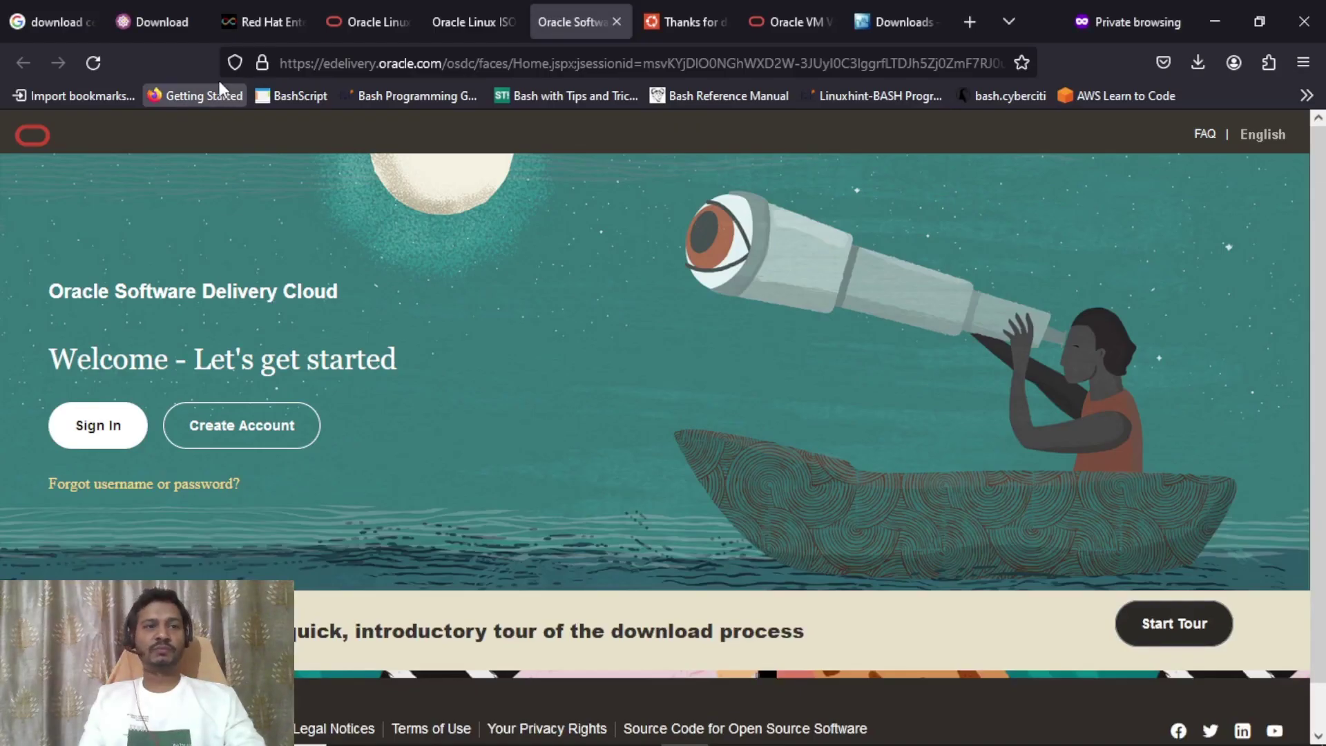
Replace the Google query with 'windows c++ redistributable 2019' and run the search.
left_click(42, 19)
left_click_drag(203, 148, 418, 155)
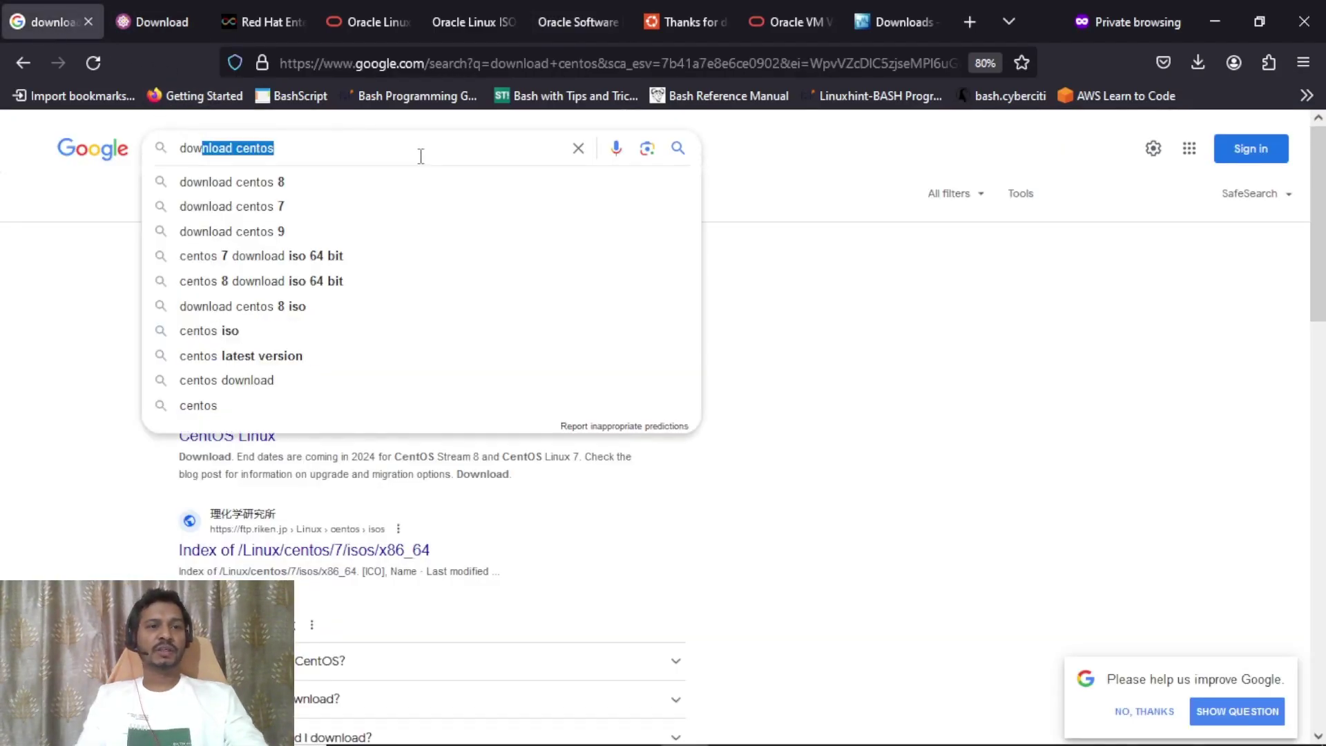
key("ctrl+a")
type("windows")
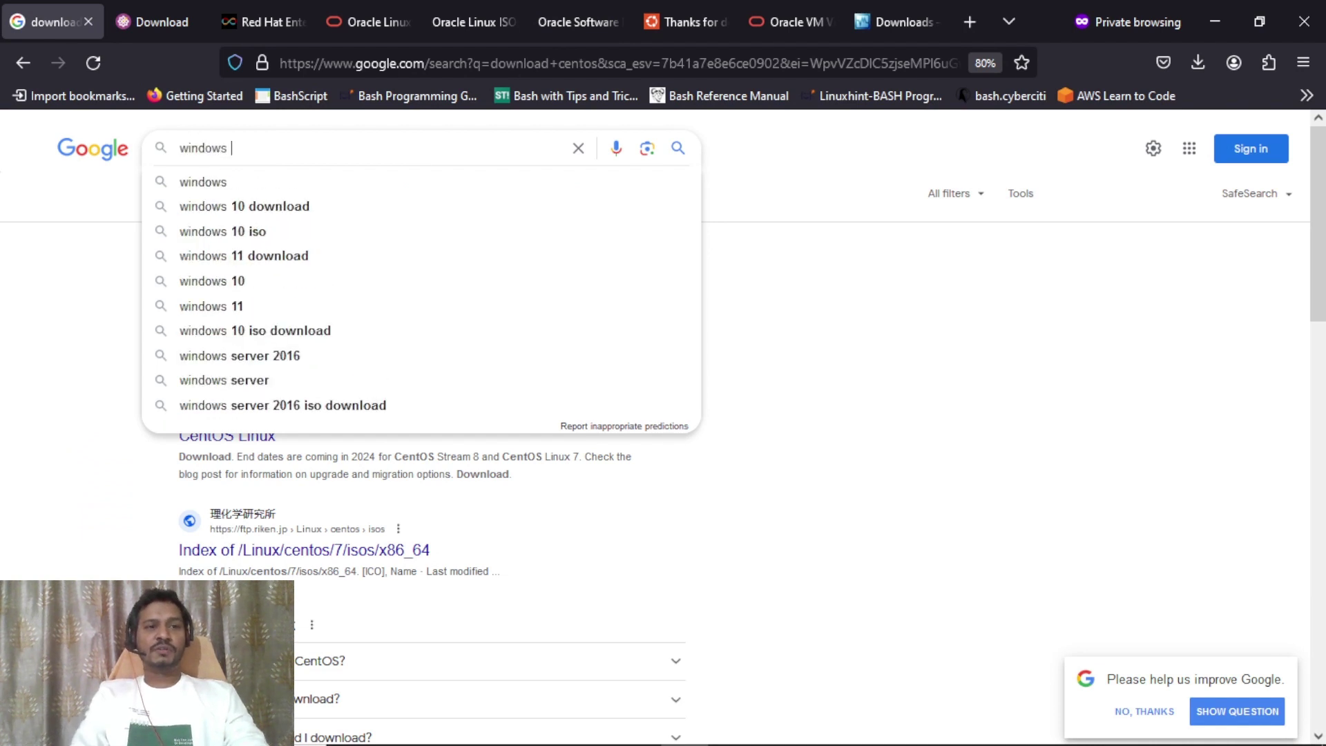
type("++")
key("Down")
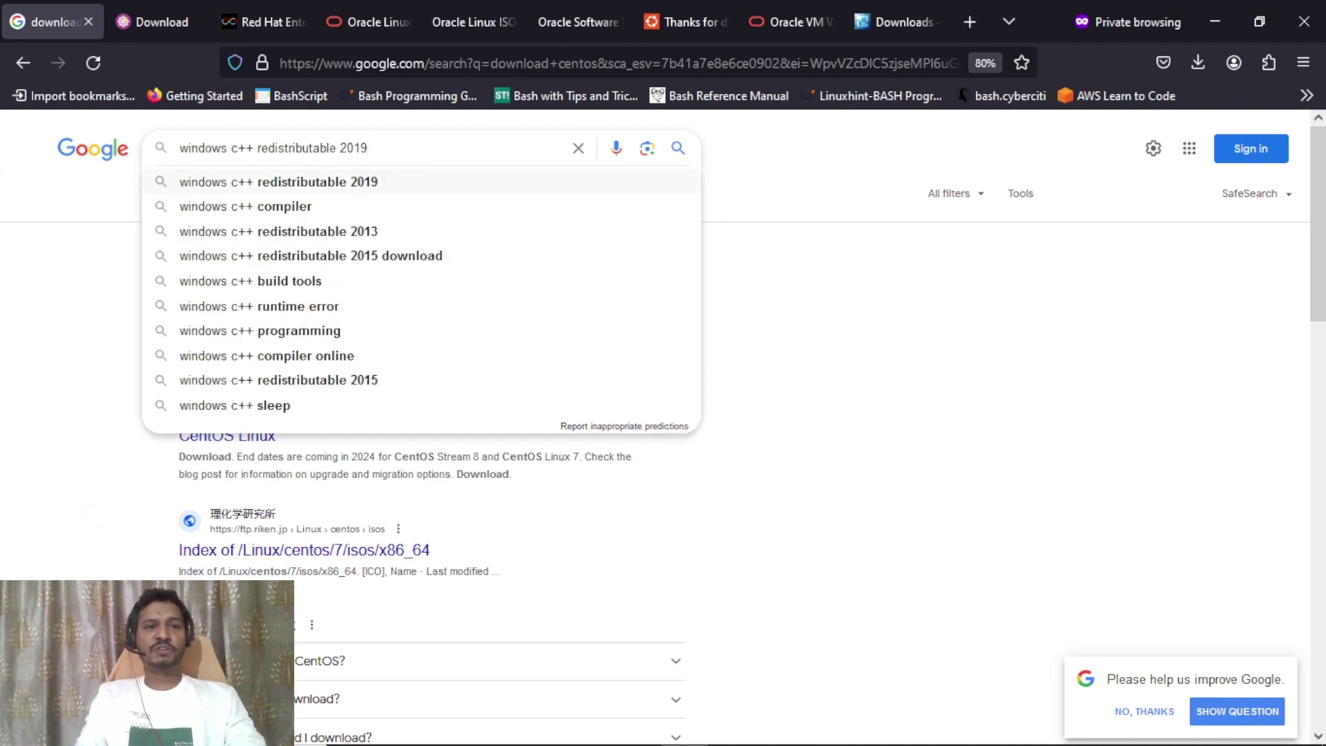
key("Return")
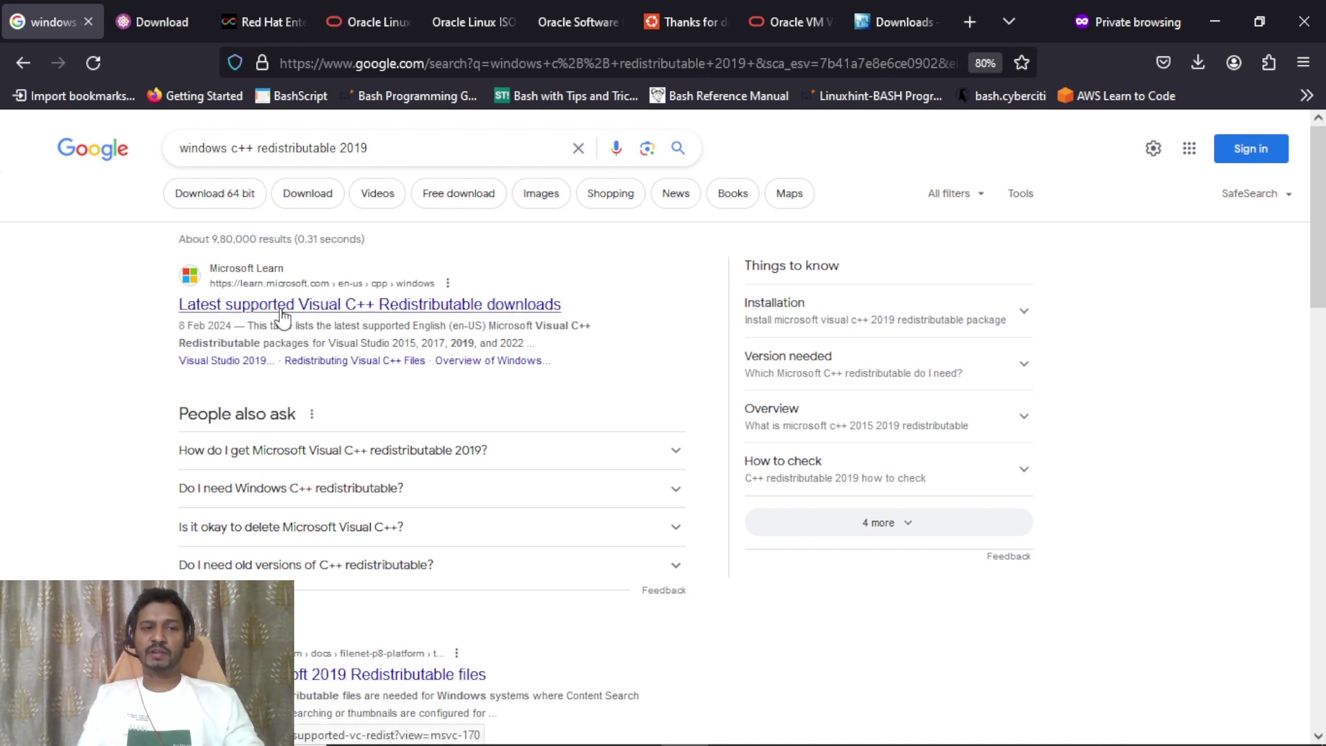
Open the Microsoft Learn Visual C++ Redistributable downloads result in a new tab and view it.
right_click(282, 318)
left_click(348, 330)
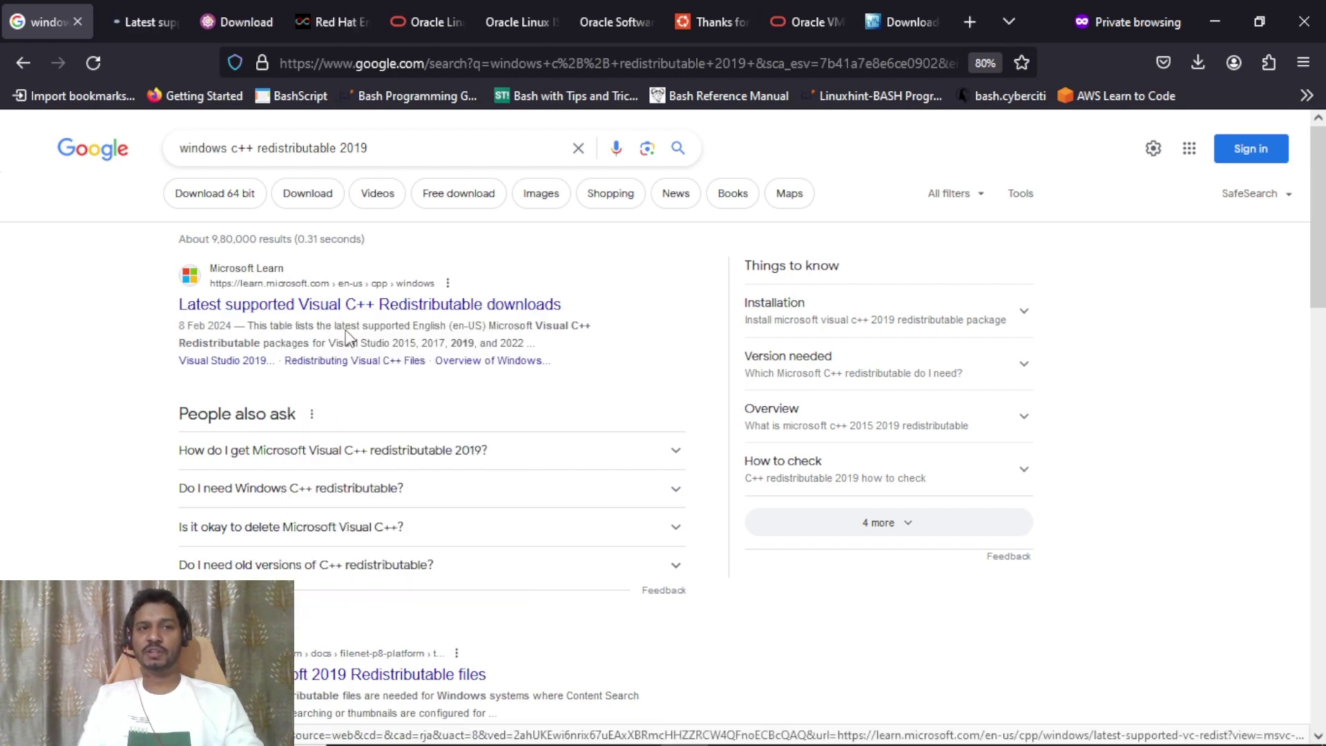
left_click(141, 28)
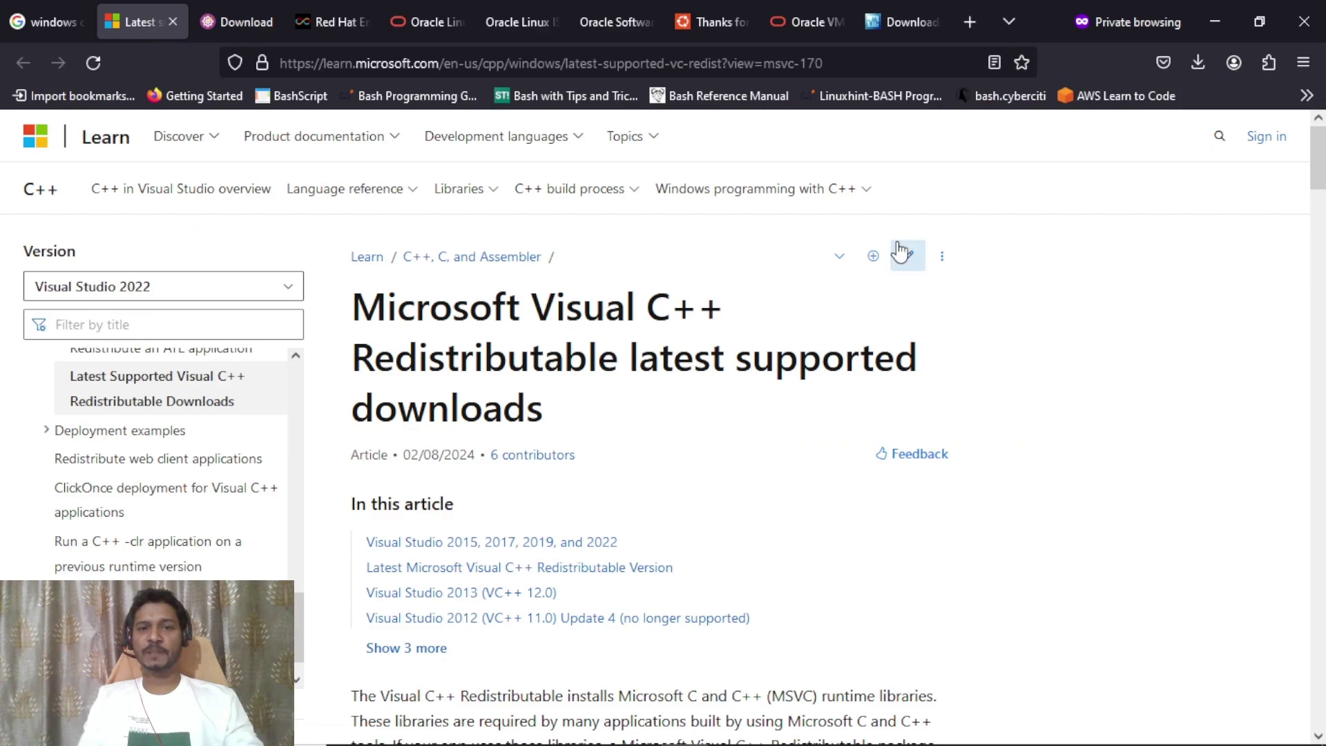
Download VC_redist.x64.exe from the table's X64 row, then return to the slide show.
scroll(1319, 216, "down", 5)
left_click_drag(1319, 216, 1319, 310)
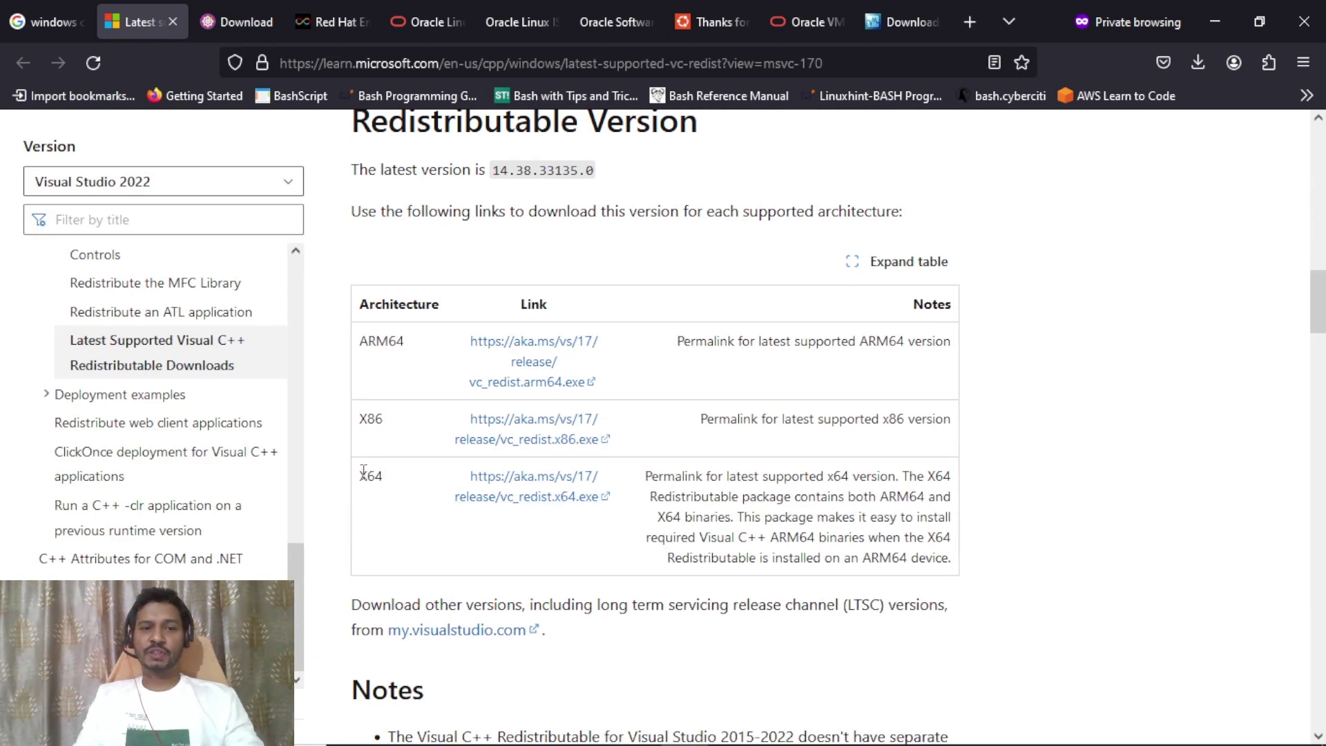
left_click_drag(364, 472, 393, 477)
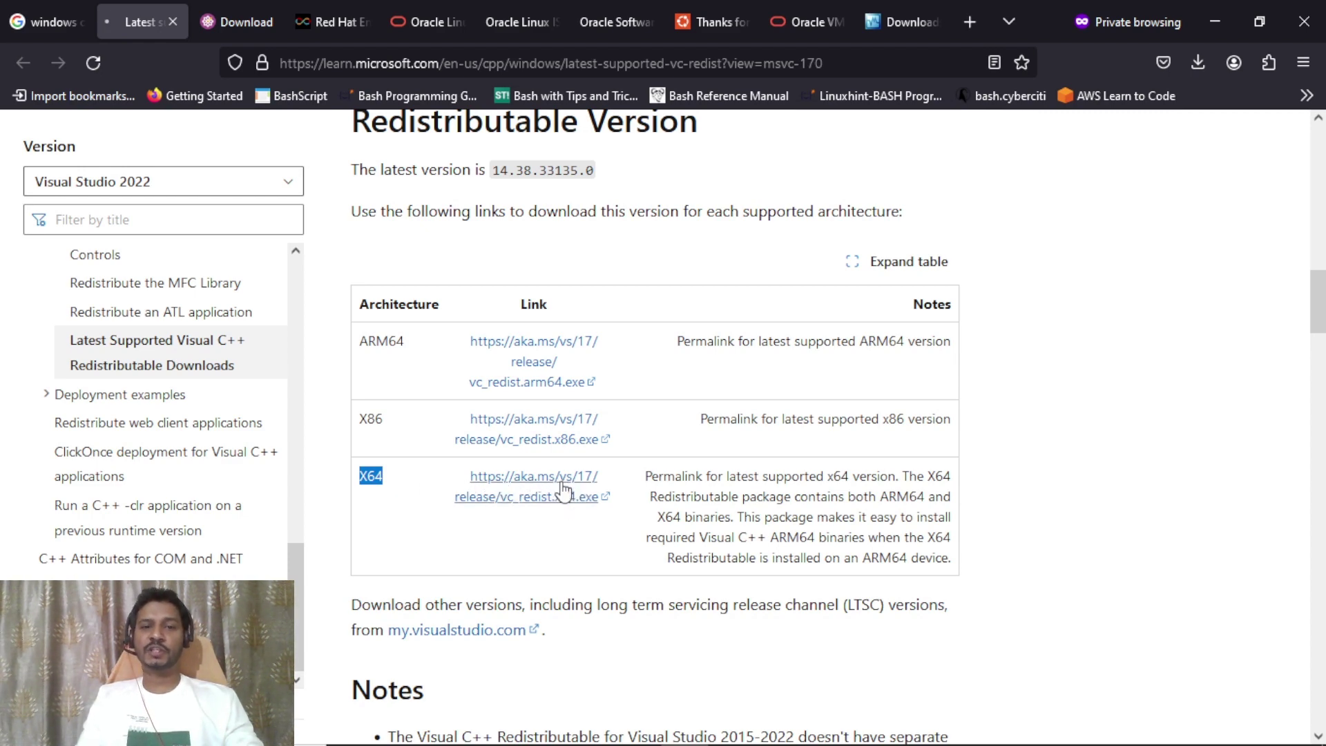
left_click(565, 489)
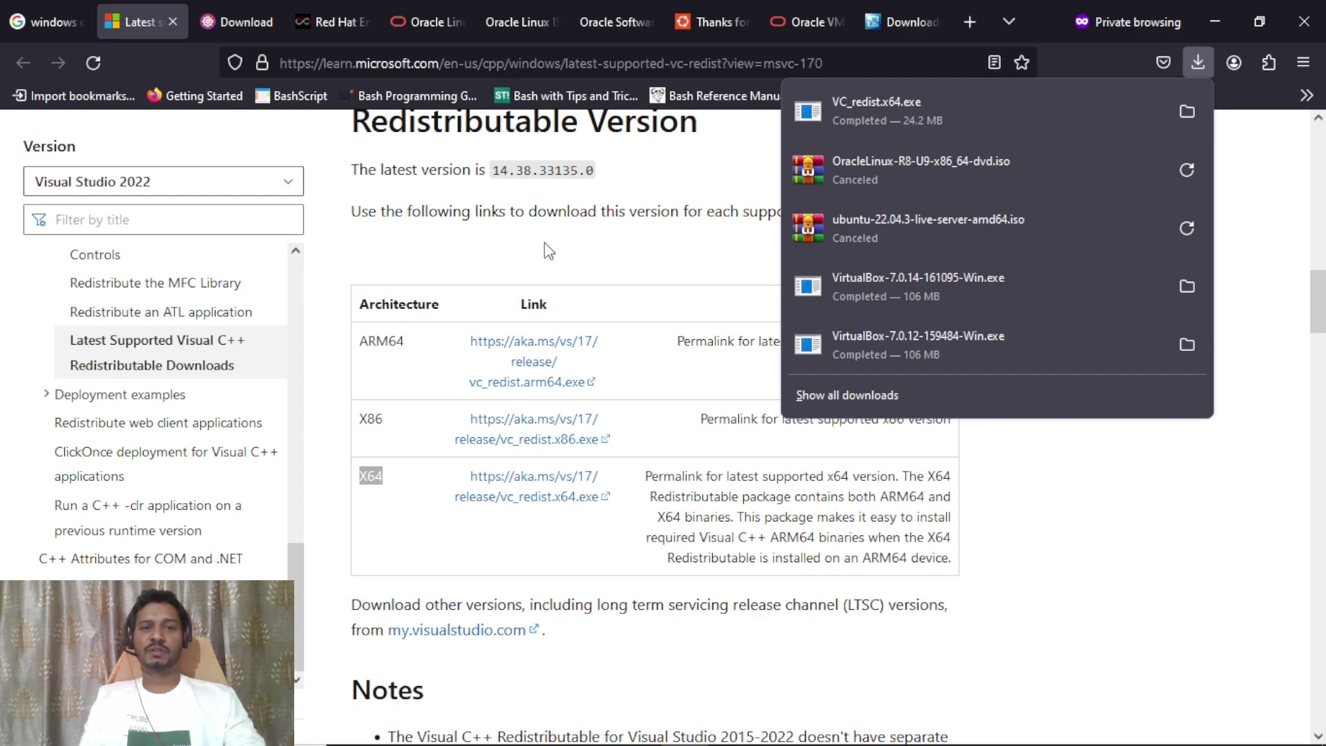
key("alt+Tab")
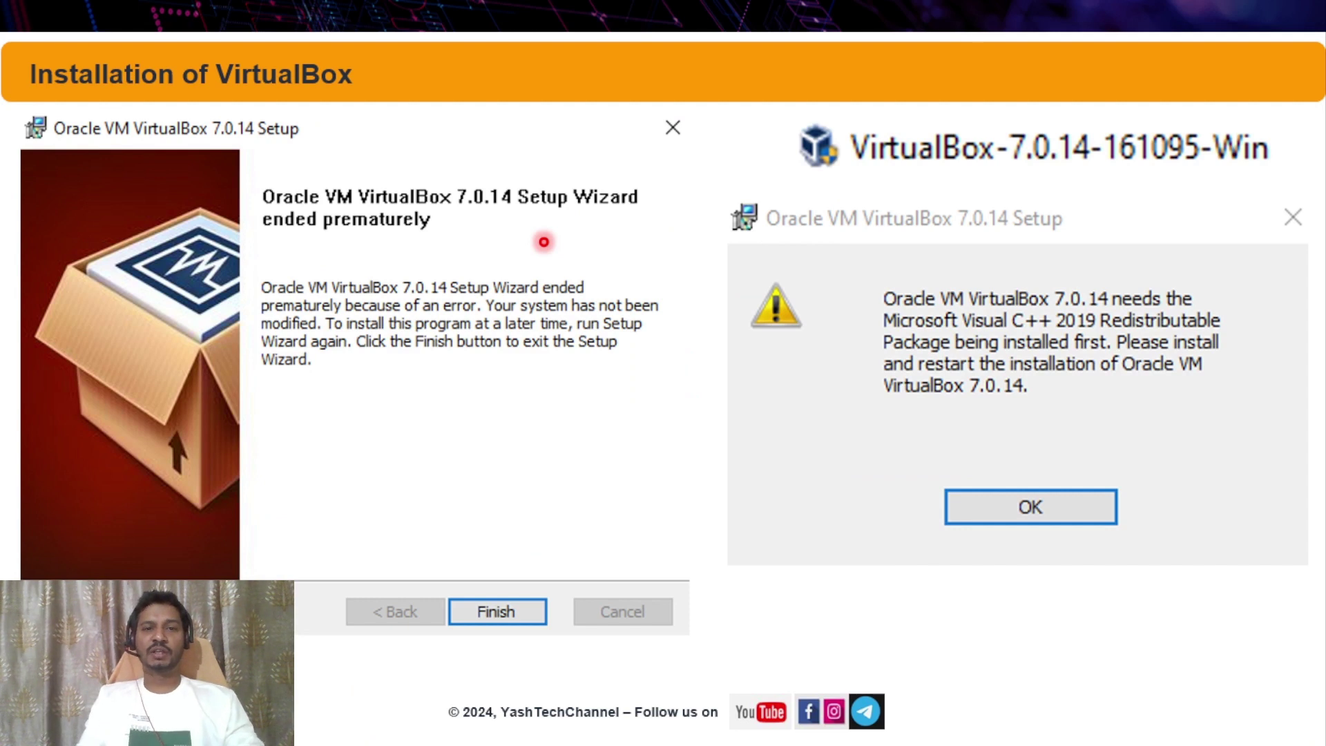
Show the Visual C++ 2015-2022 Redistributable (x64) license slide, then reveal its Setup Progress screen.
key("Right")
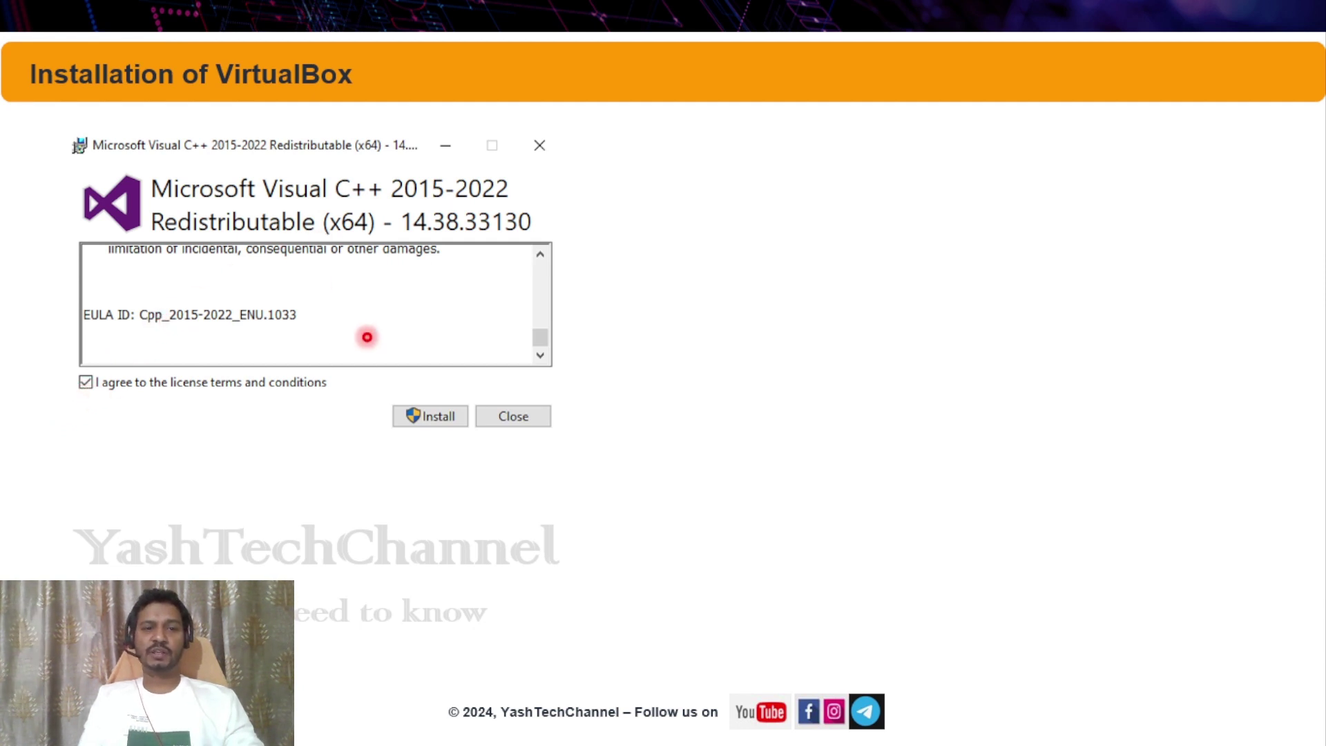
left_click(441, 426)
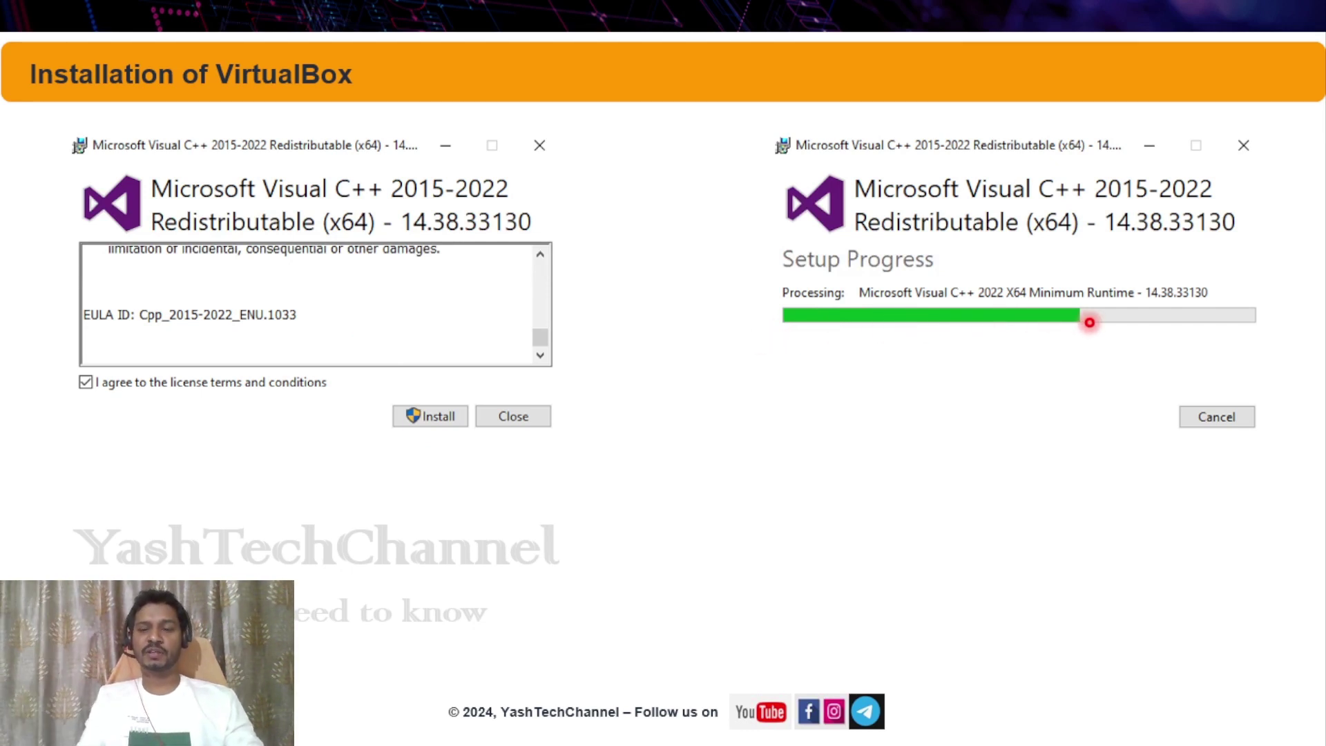
Show the Visual C++ Redistributable's Setup Successful screen requiring a restart, then advance to the next slide.
key("Right")
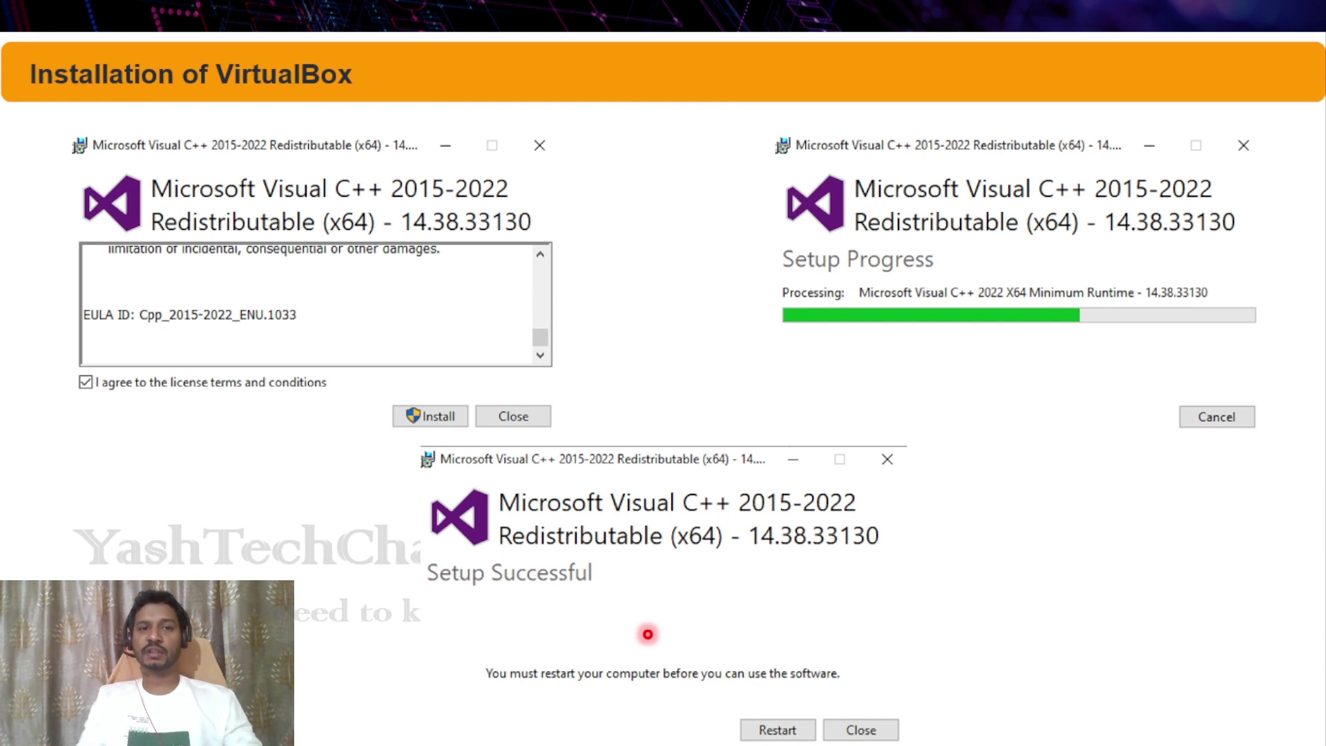
key("Right")
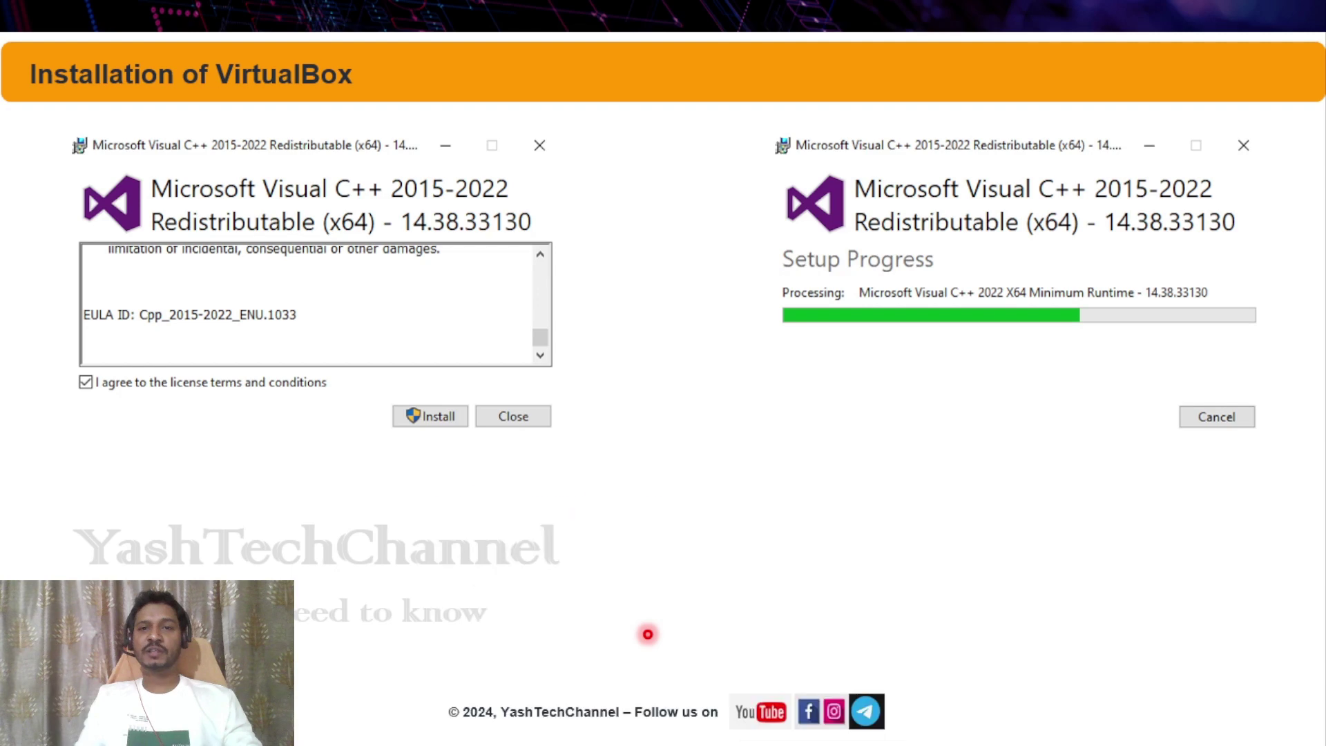
Move through the setup error and Visual C++ slides to the Oracle VM VirtualBox 7.0.14 Setup welcome wizard.
key("Right")
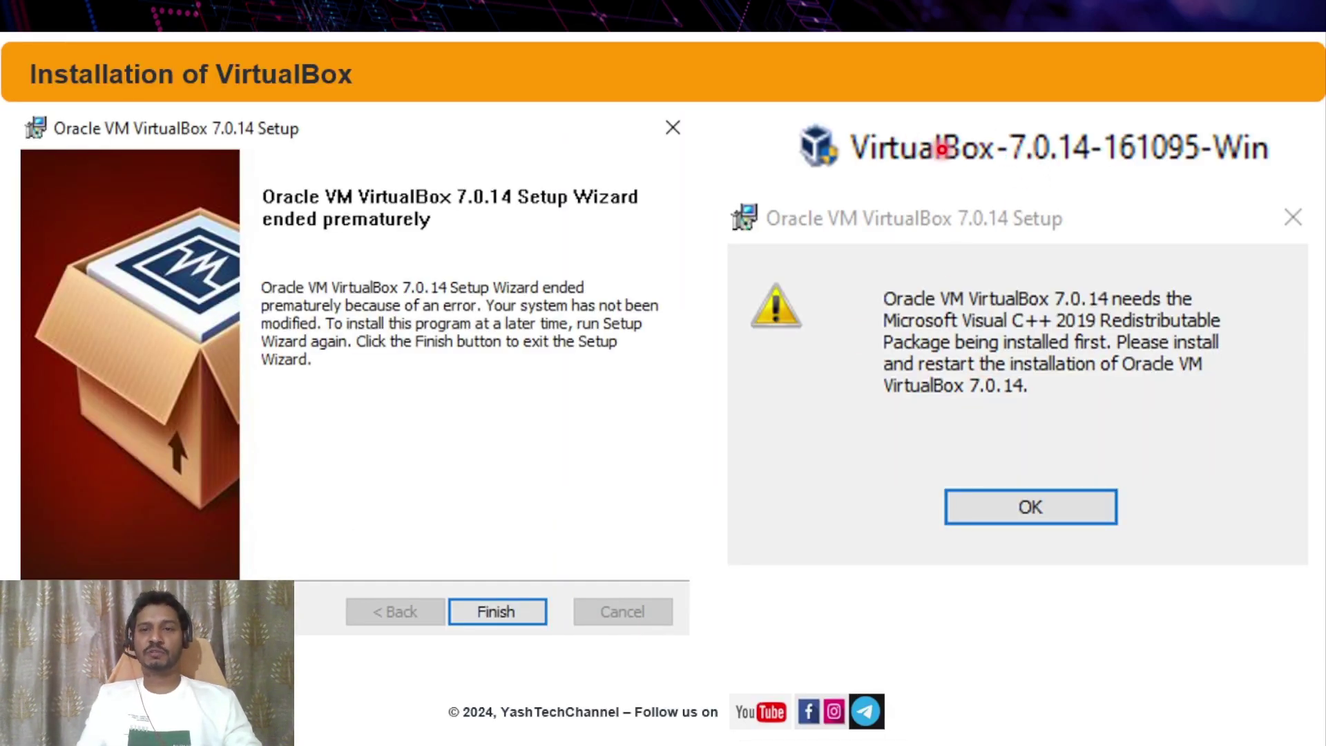
key("Right")
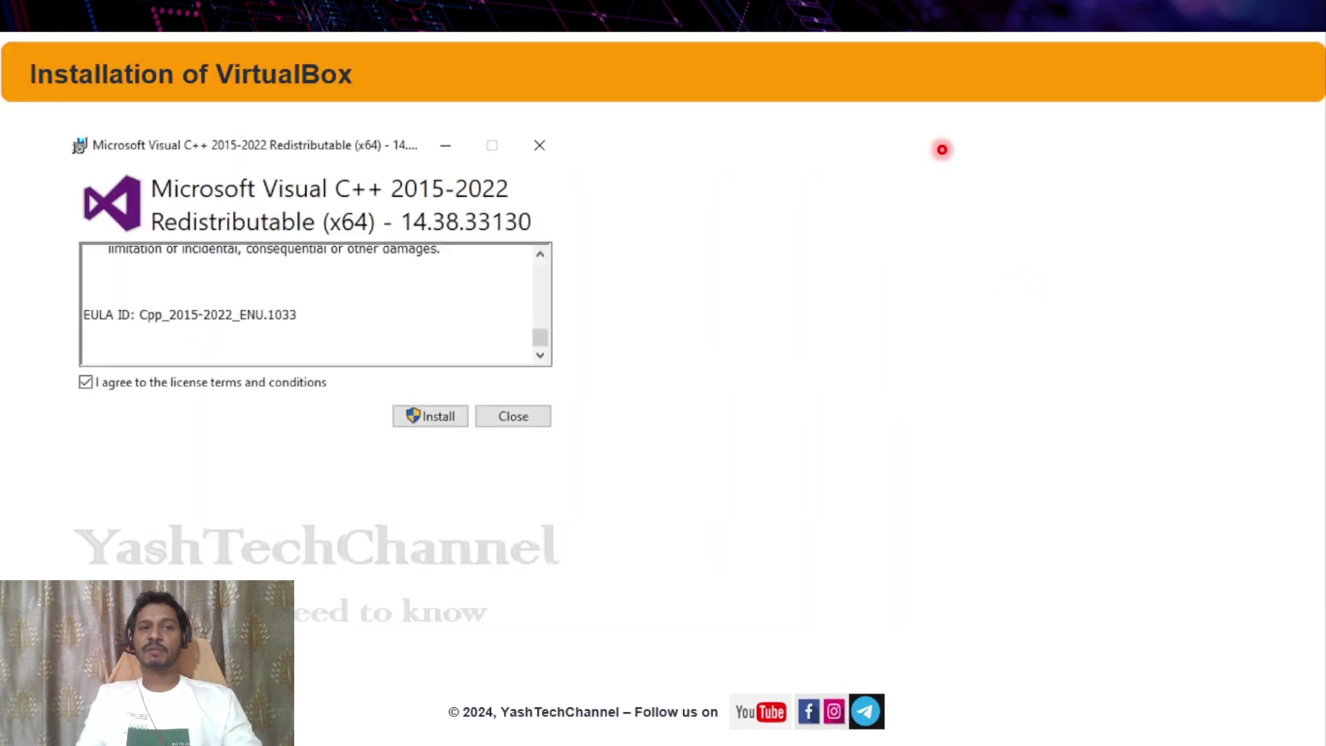
key("Right")
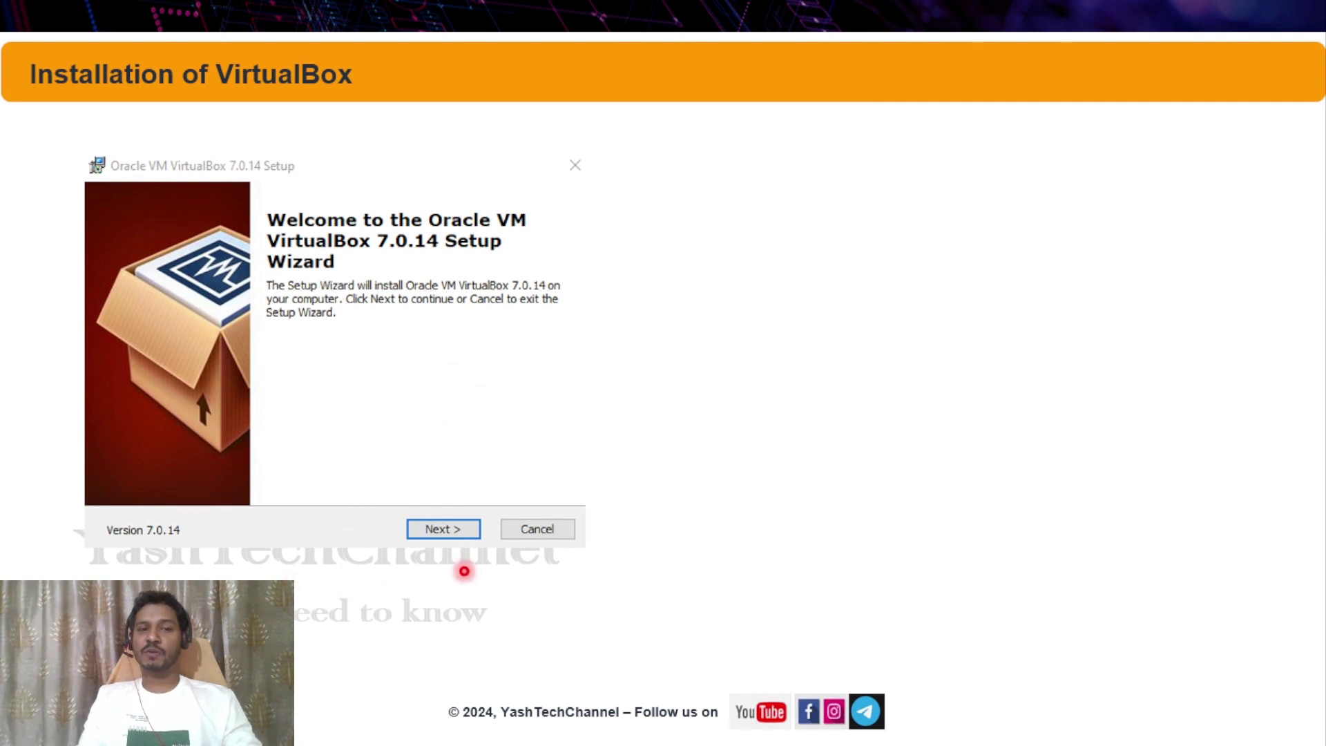
Continue past Custom Setup with the default C:\Program Files\Oracle\VirtualBox\ location to the Network Interfaces warning.
left_click(437, 543)
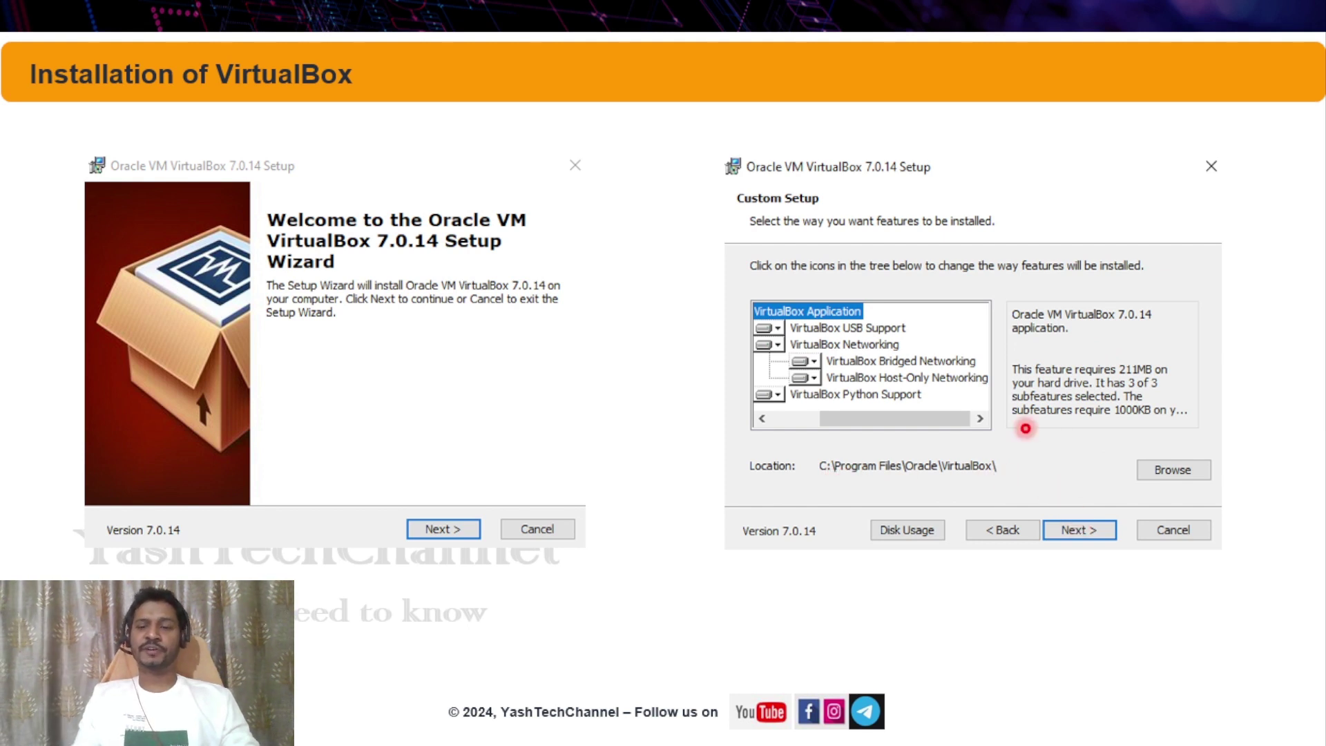
key("Right")
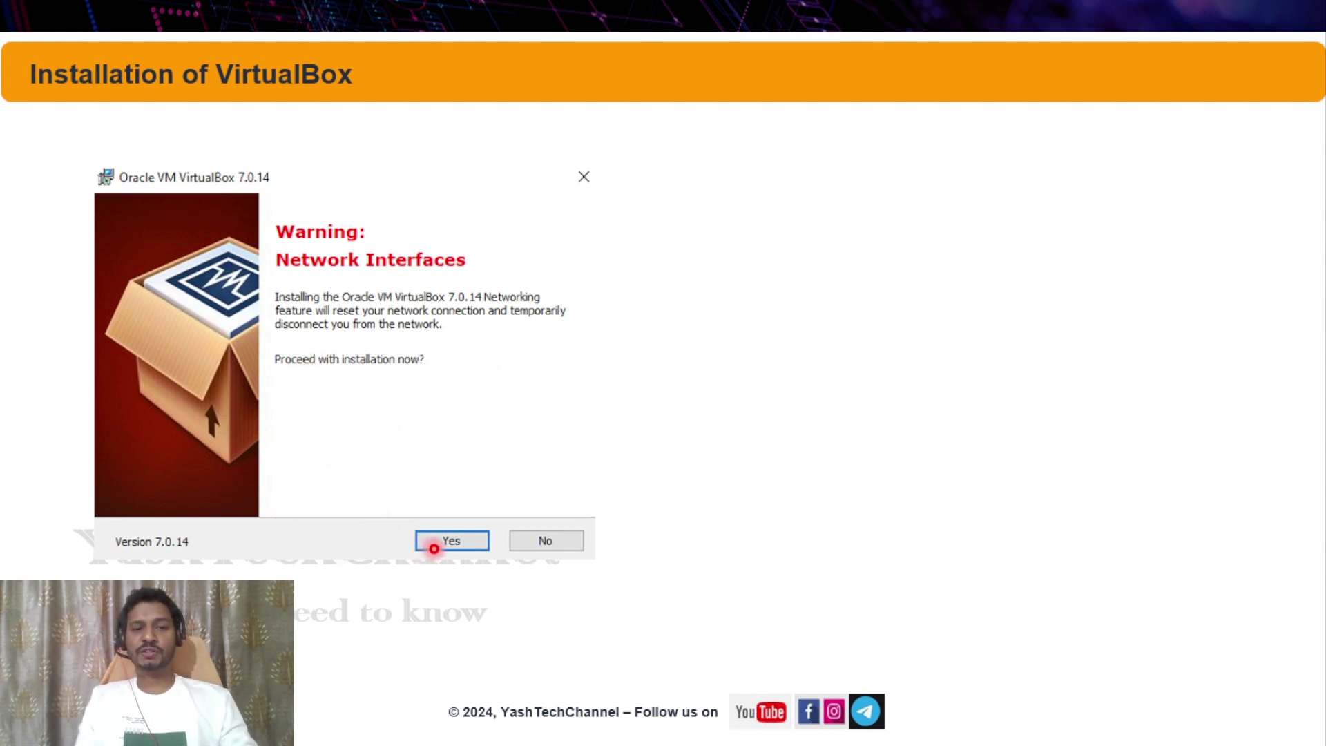
Accept the Network Interfaces and missing Python Core / win32api warnings to reach Ready to Install.
key("Right")
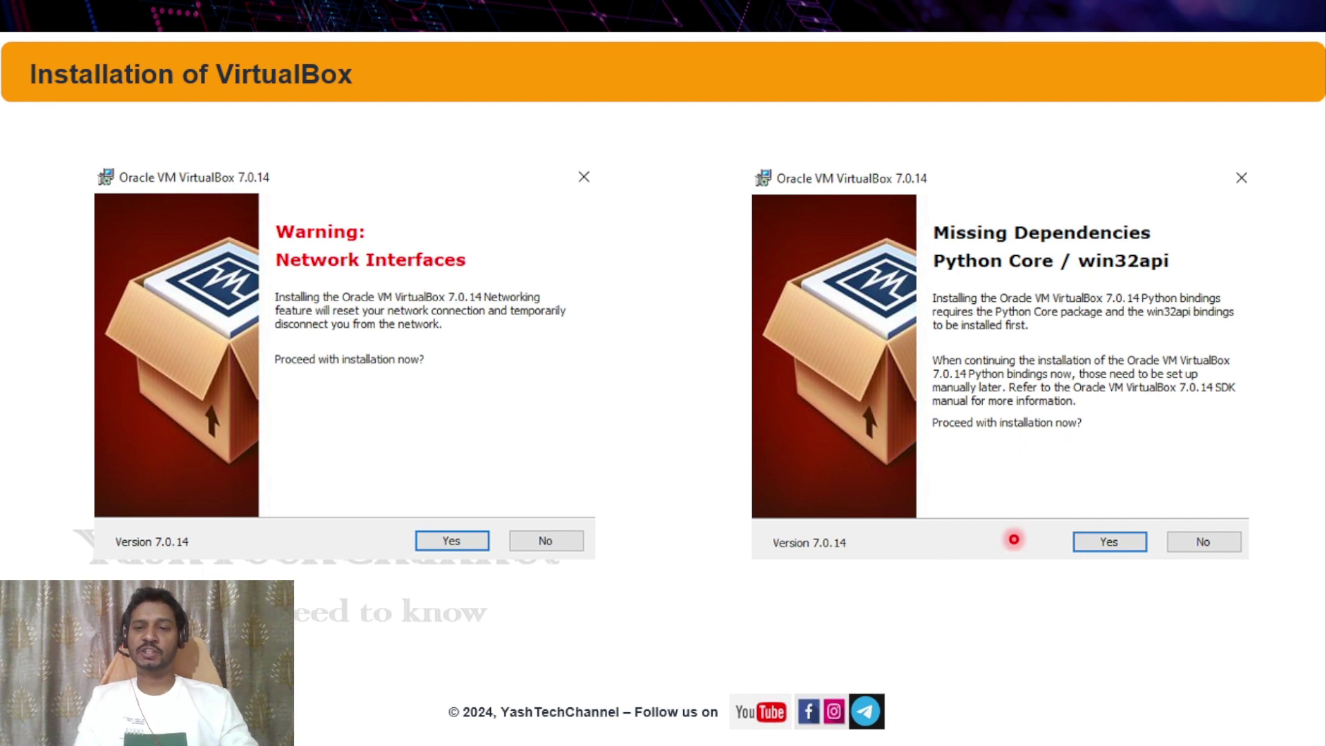
key("Right")
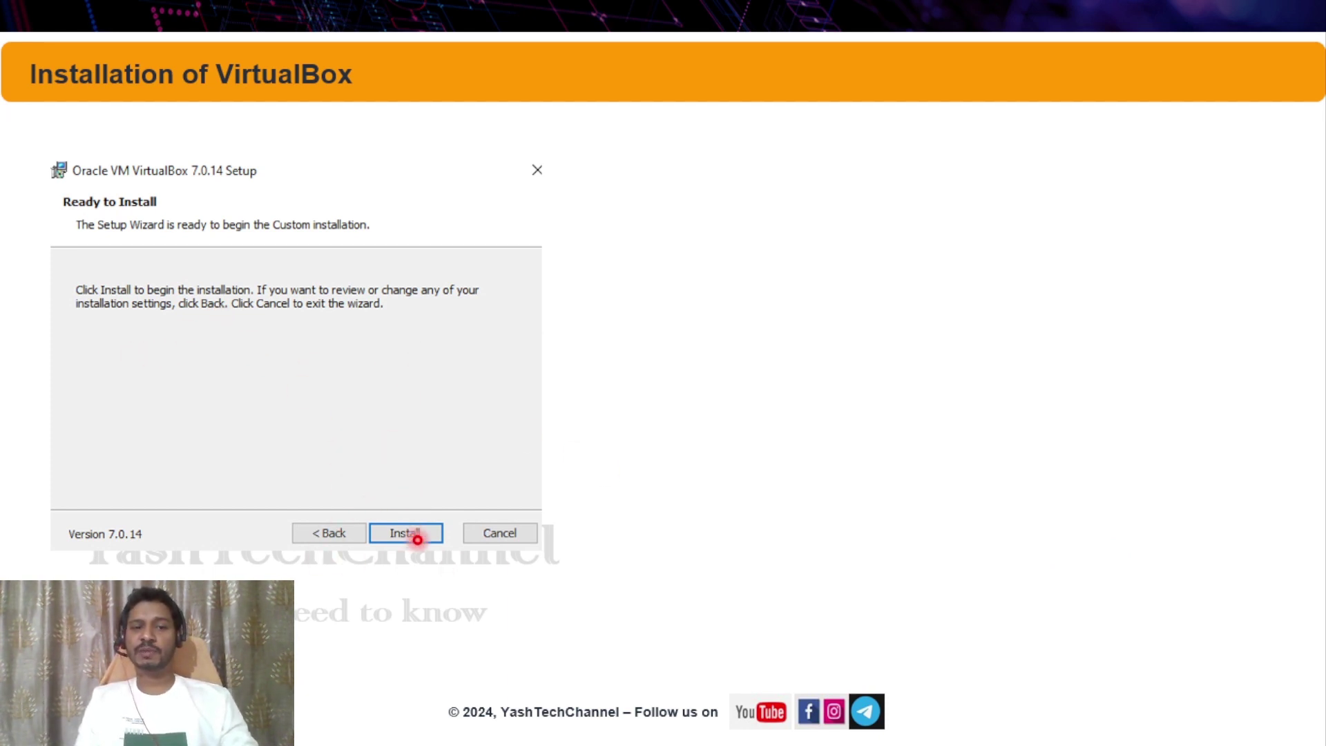
Install VirtualBox 7.0.14 until the setup's installation complete screen appears.
key("Right")
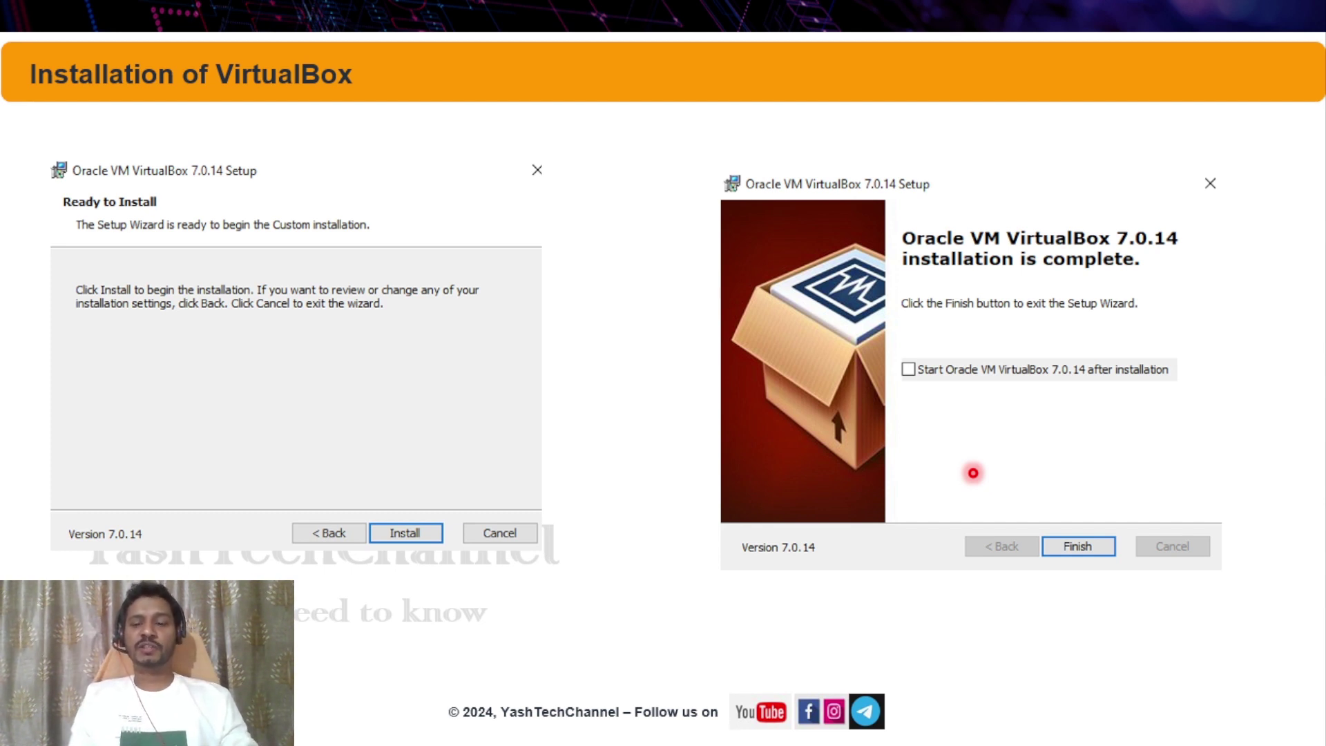
Finish the setup and show VirtualBox Manager's Welcome screen with an empty machine list.
key("Right")
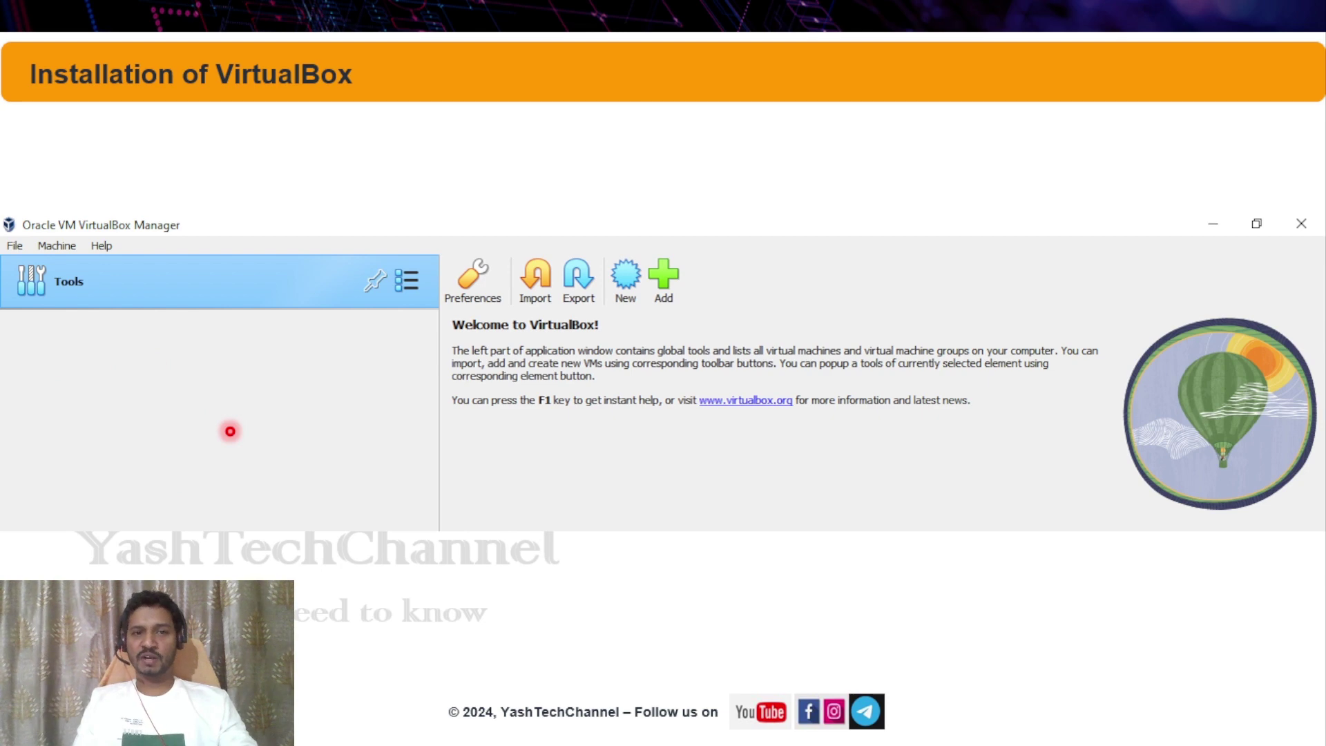
Switch to VirtualBox Manager and start the Ubuntu VM with Normal Start.
key("alt+Tab")
key("alt+Tab")
key("alt+Tab")
key("alt+Tab")
key("alt+Tab")
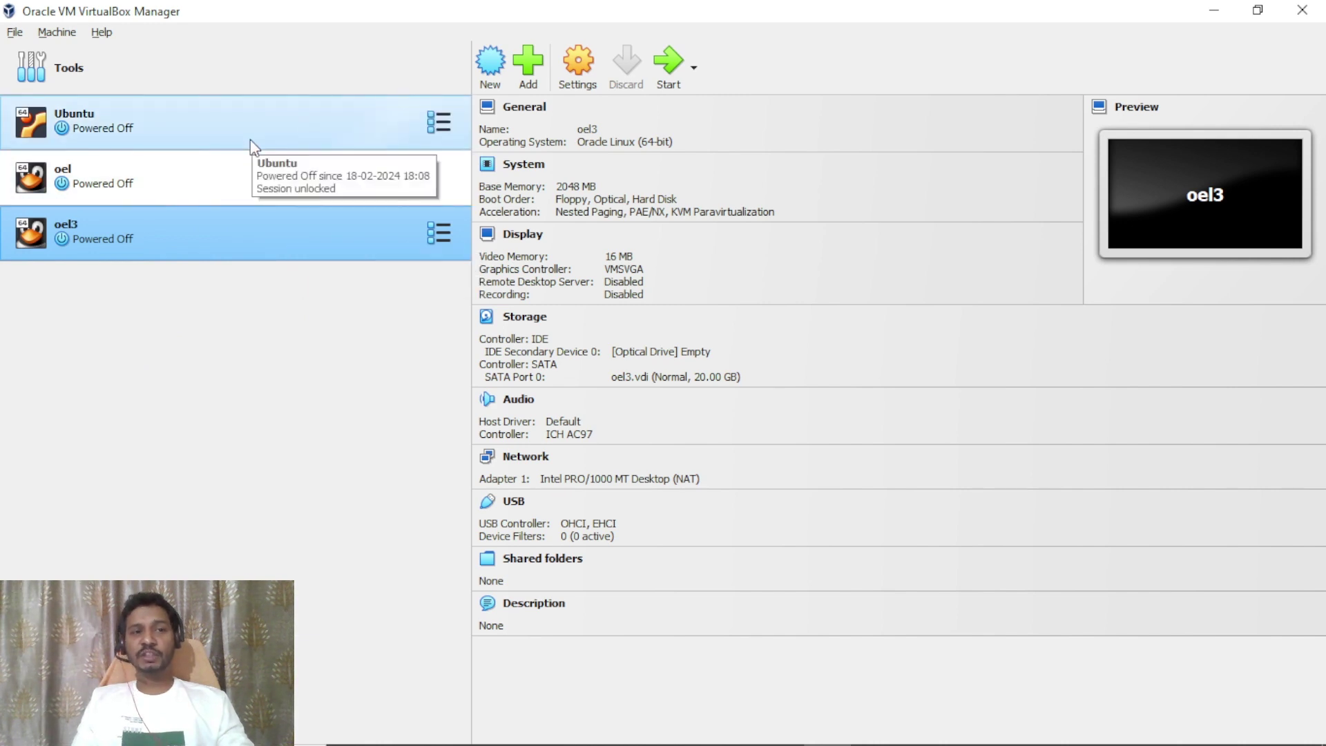
left_click(194, 132)
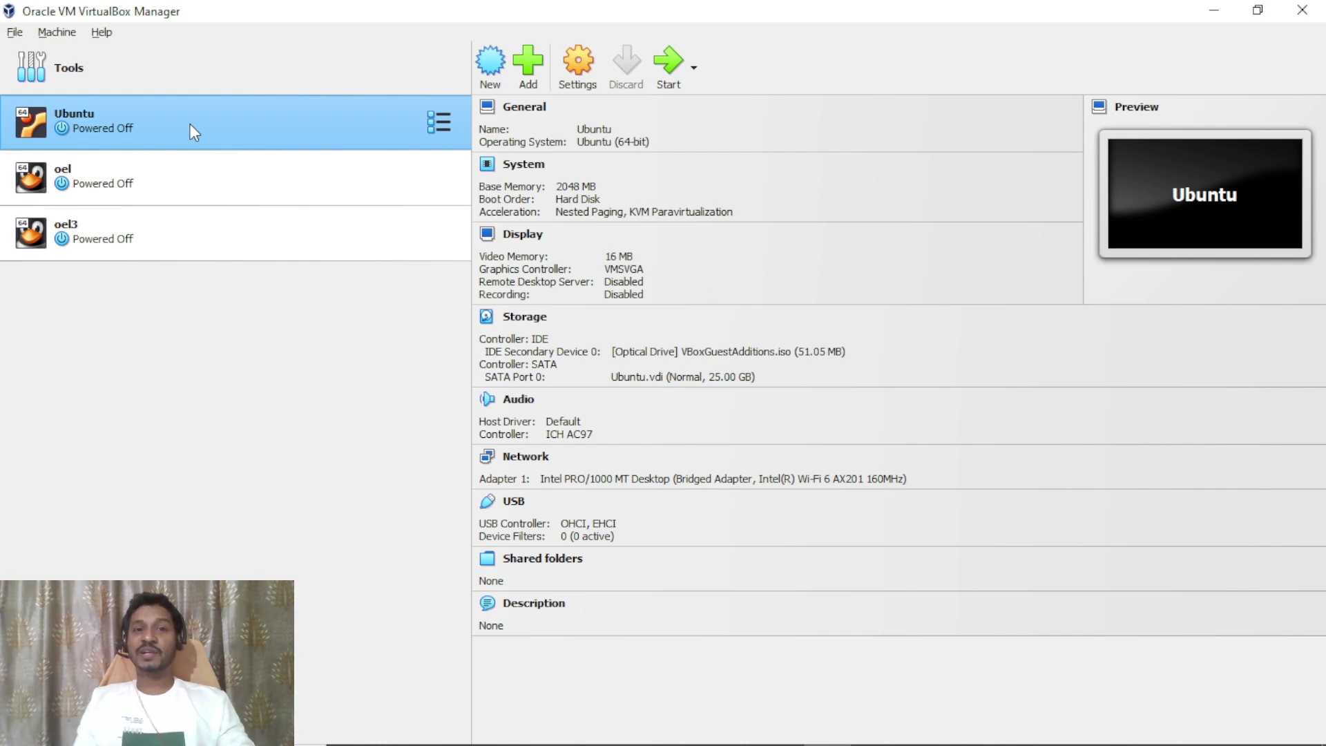
right_click(191, 124)
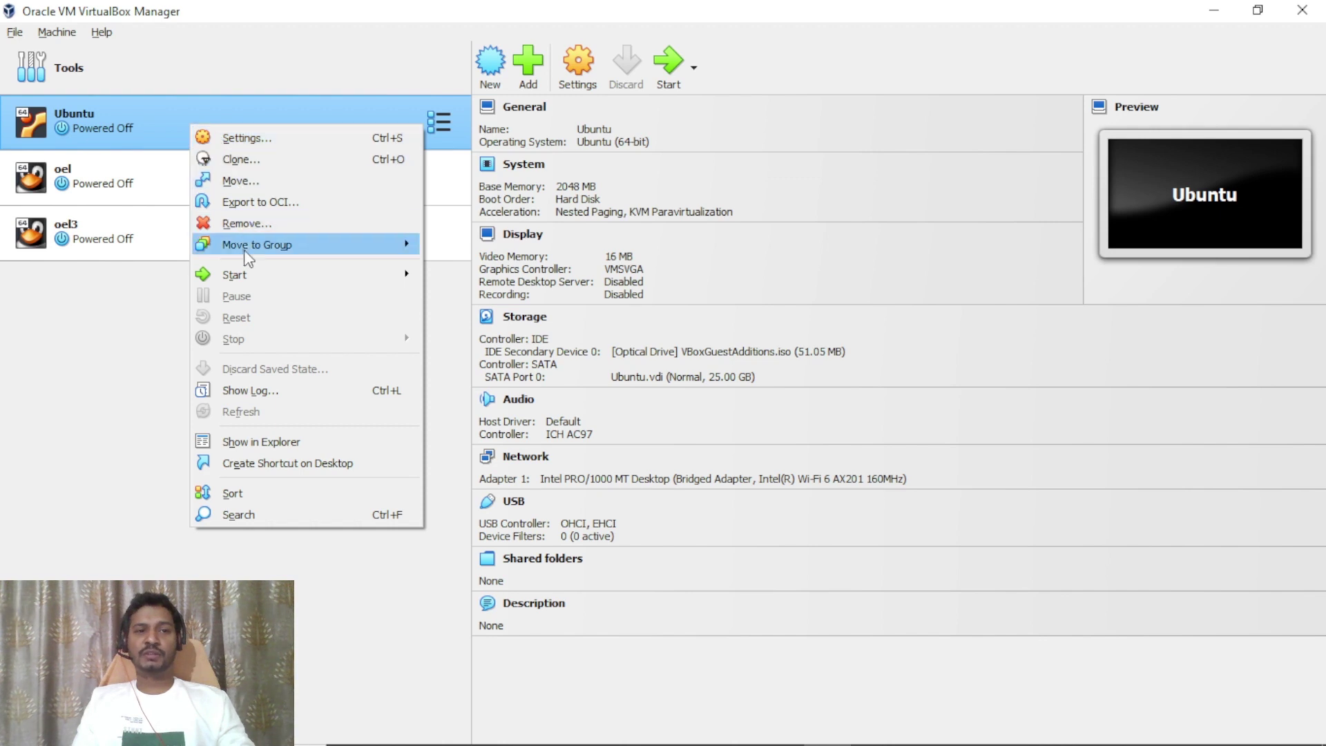
mouse_move(258, 279)
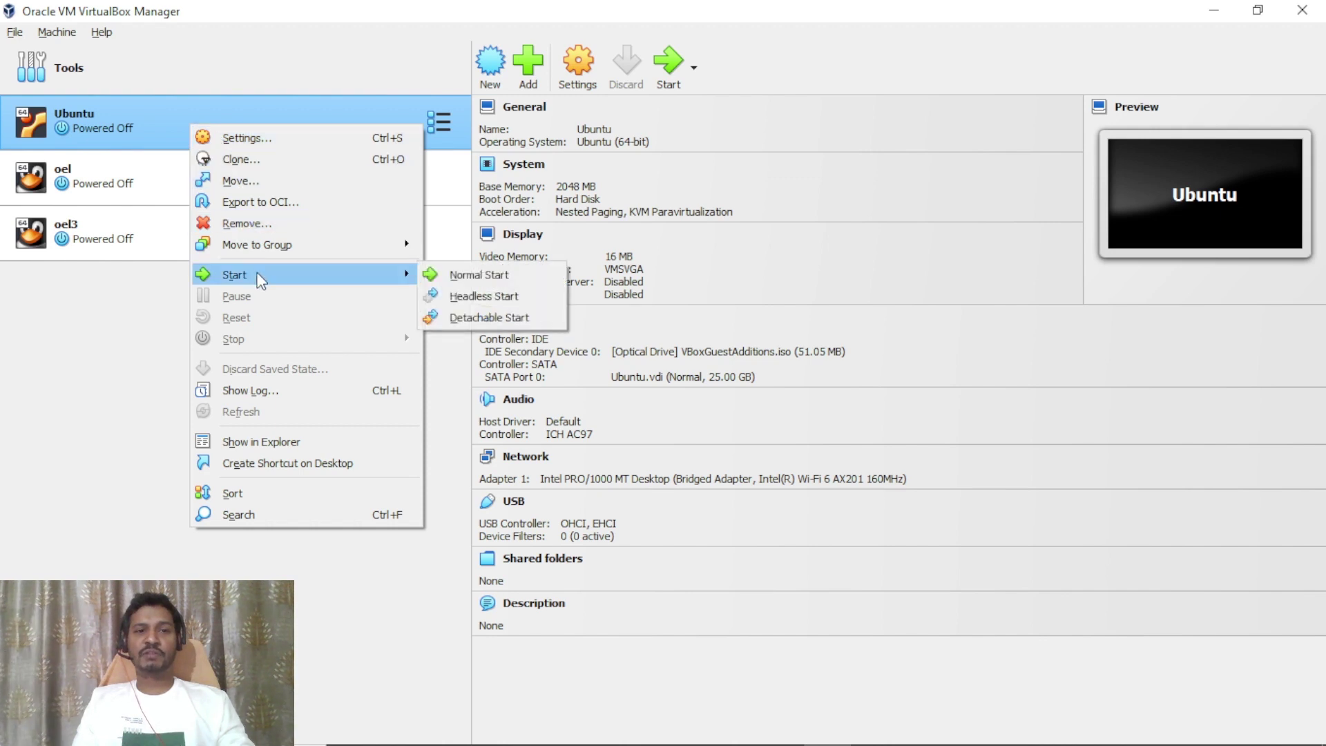
left_click(486, 280)
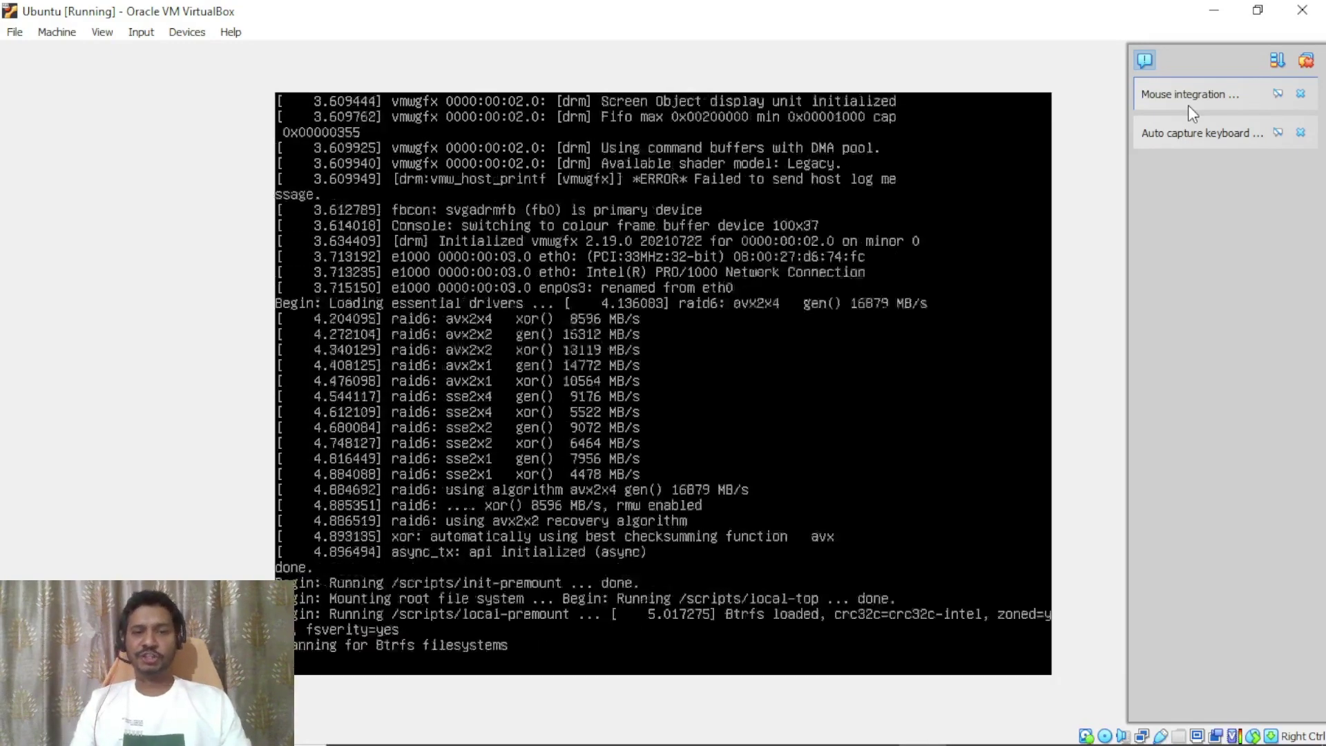
Close the Mouse integration and Auto capture keyboard notices in the Ubuntu VM window.
left_click(1302, 95)
left_click(1302, 95)
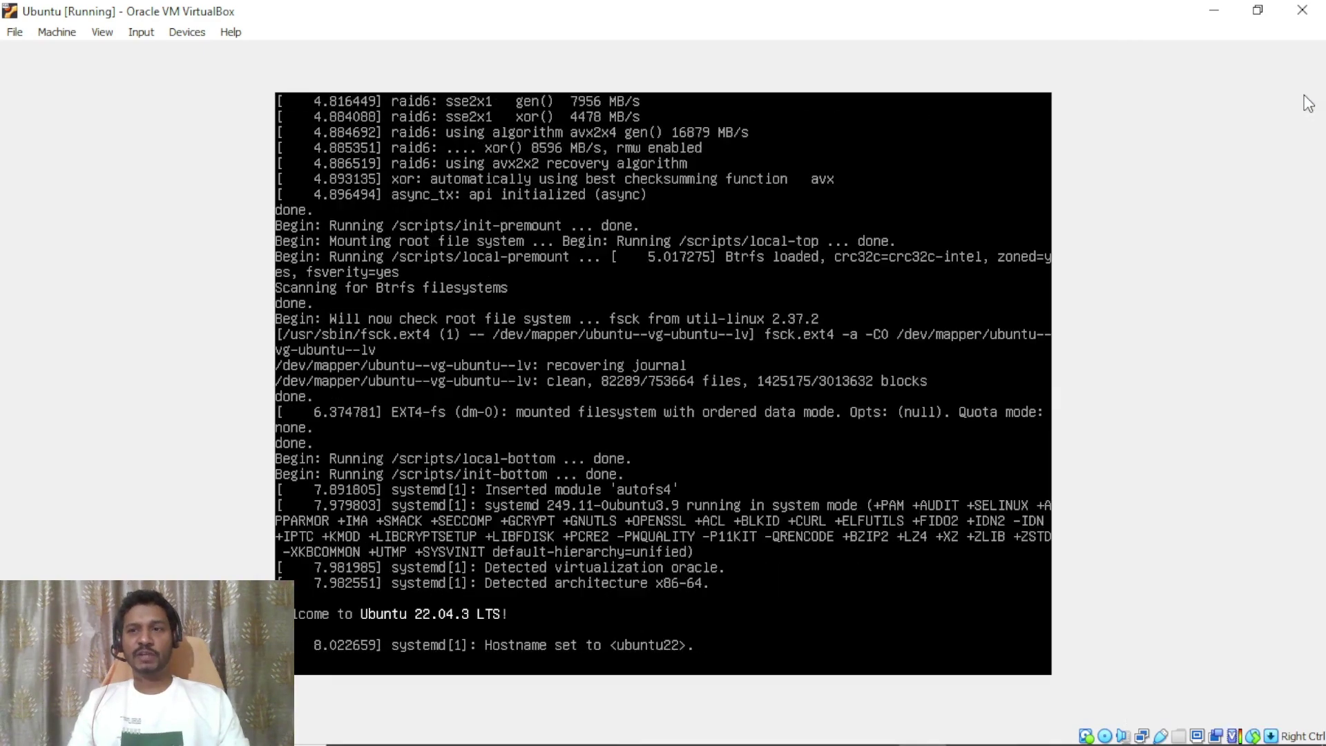
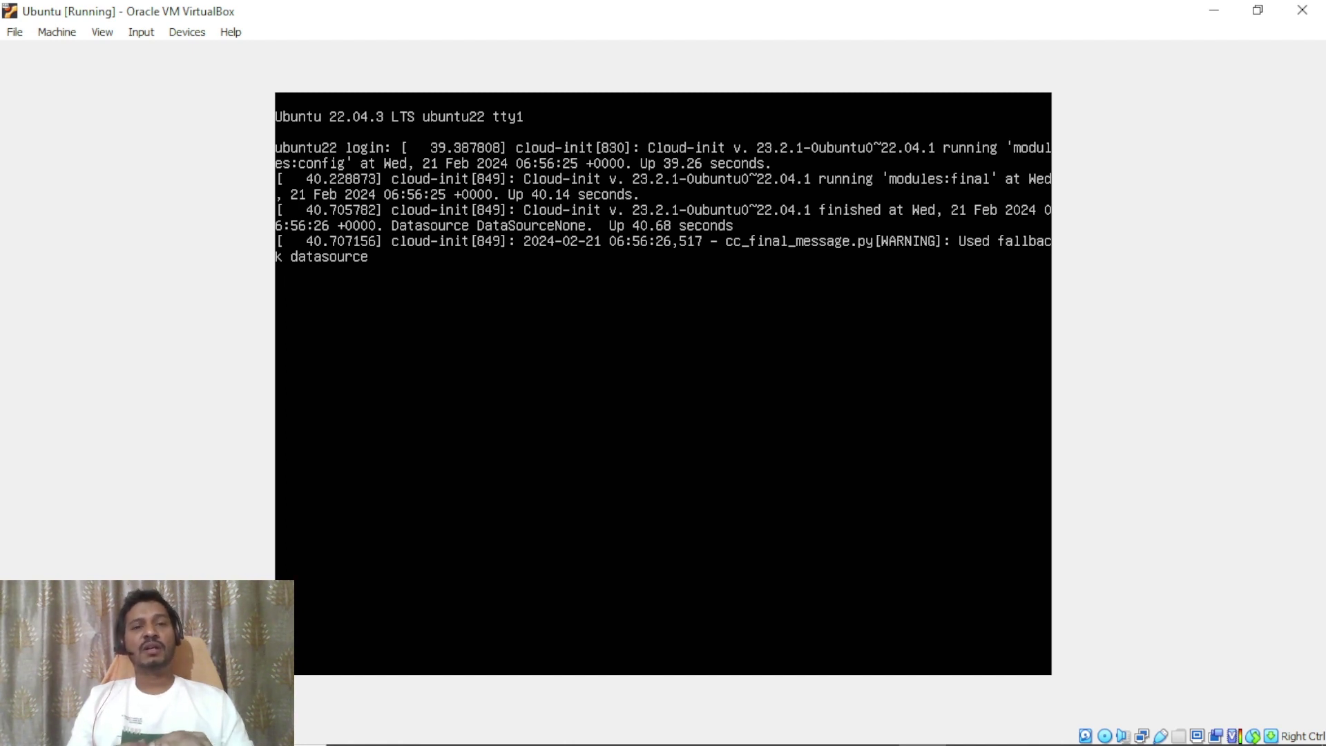
Attempt a login at the Ubuntu console with the username and password; it is rejected.
key("Return")
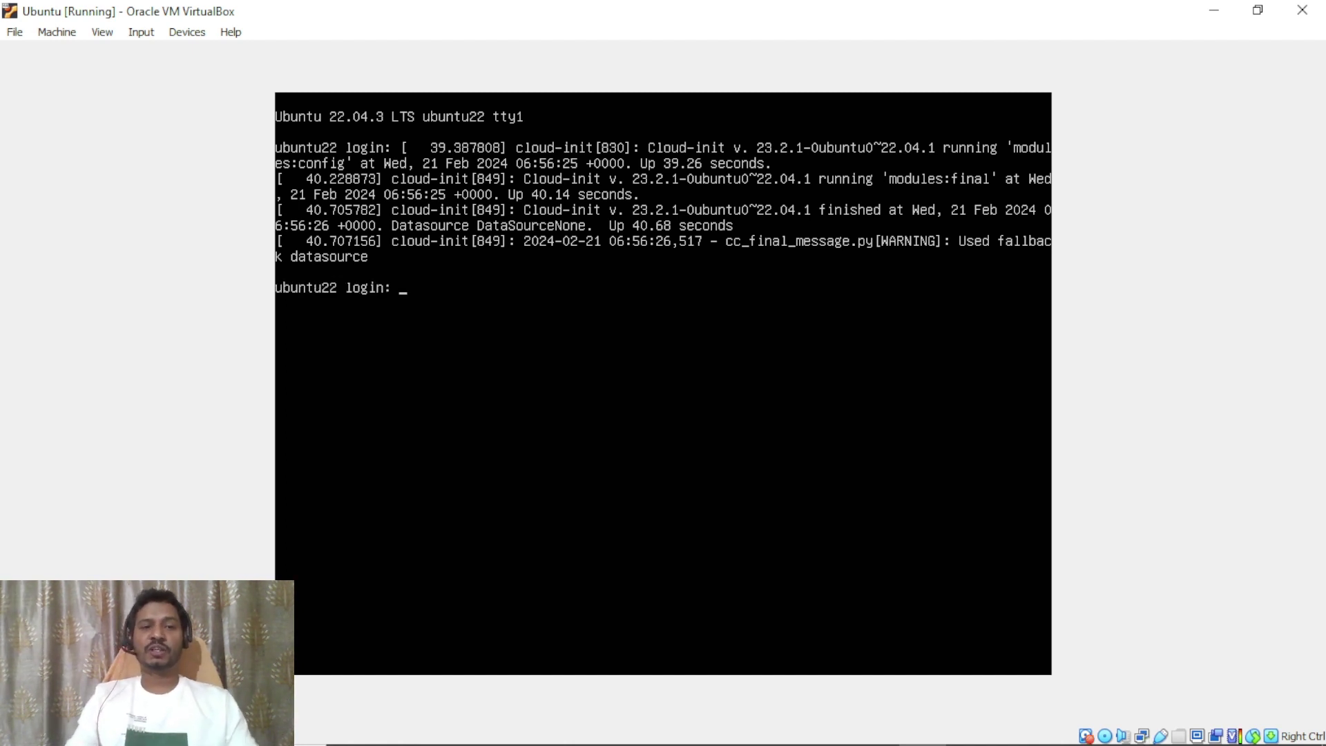
key("Return")
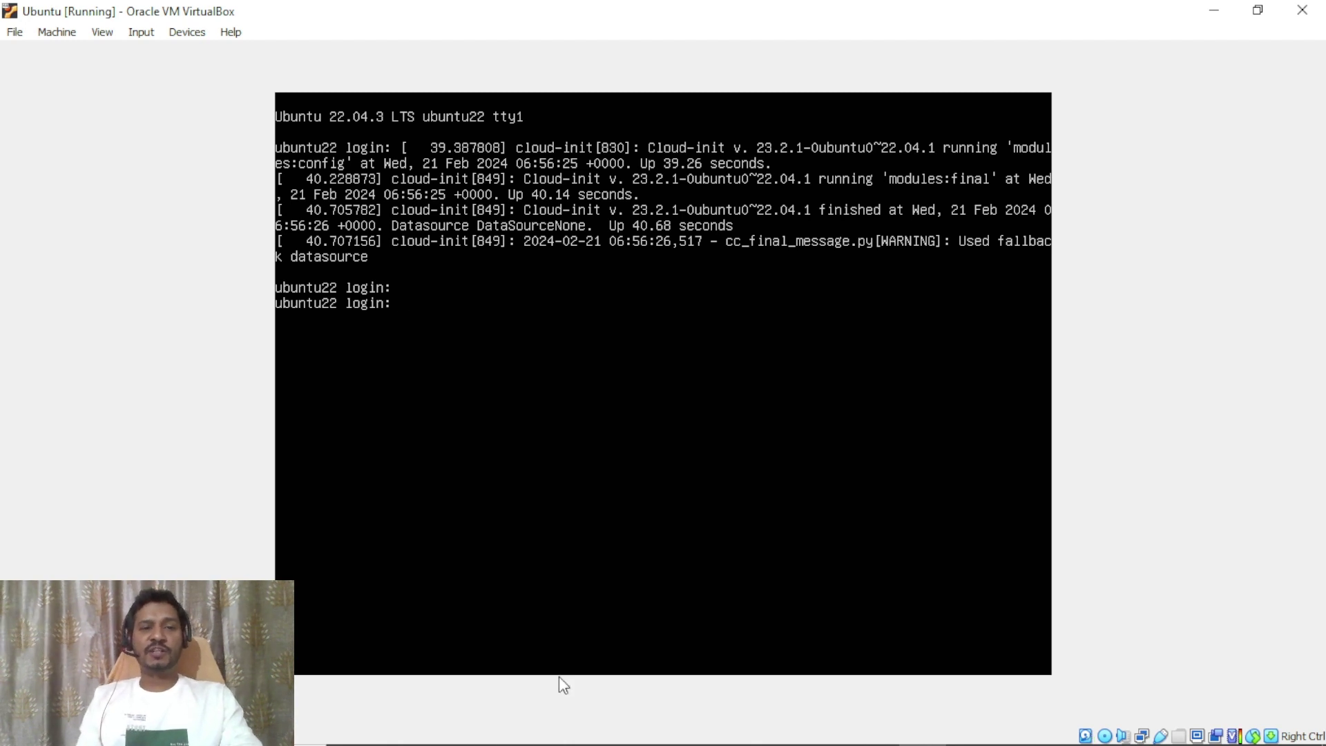
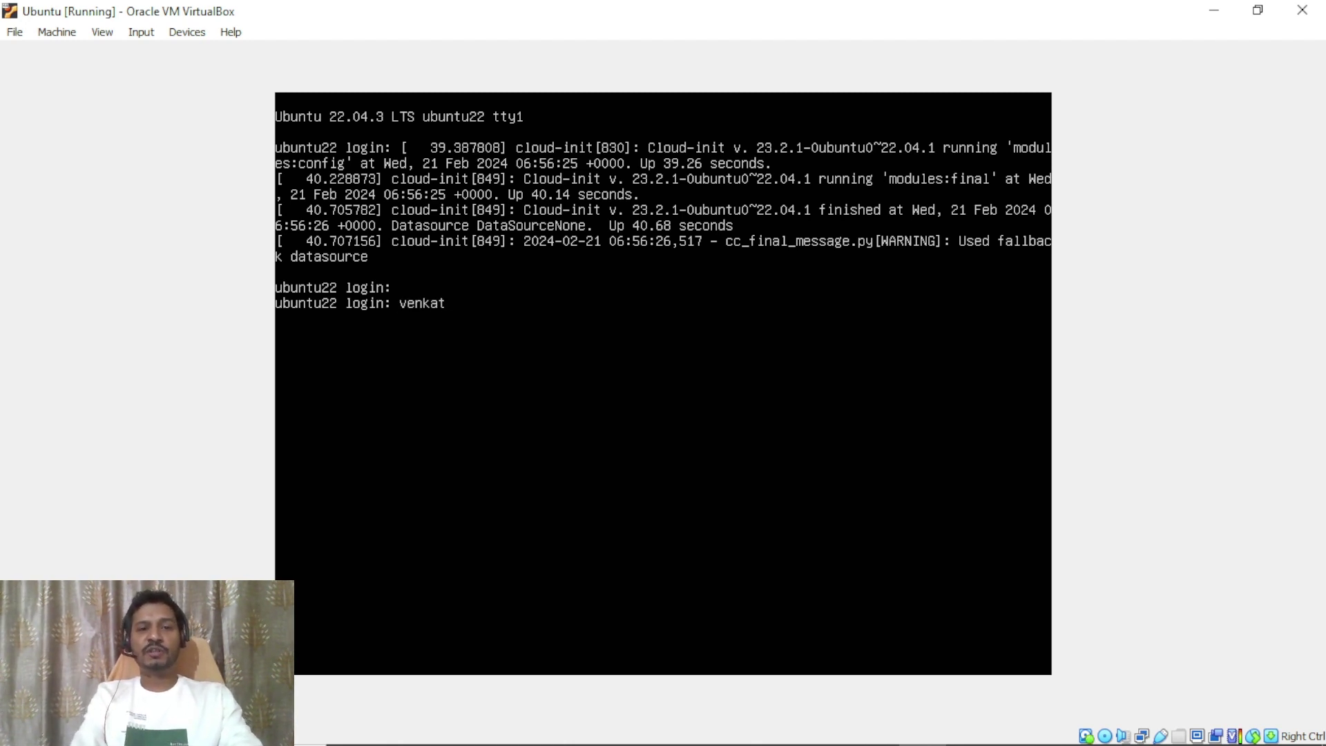
key("Return")
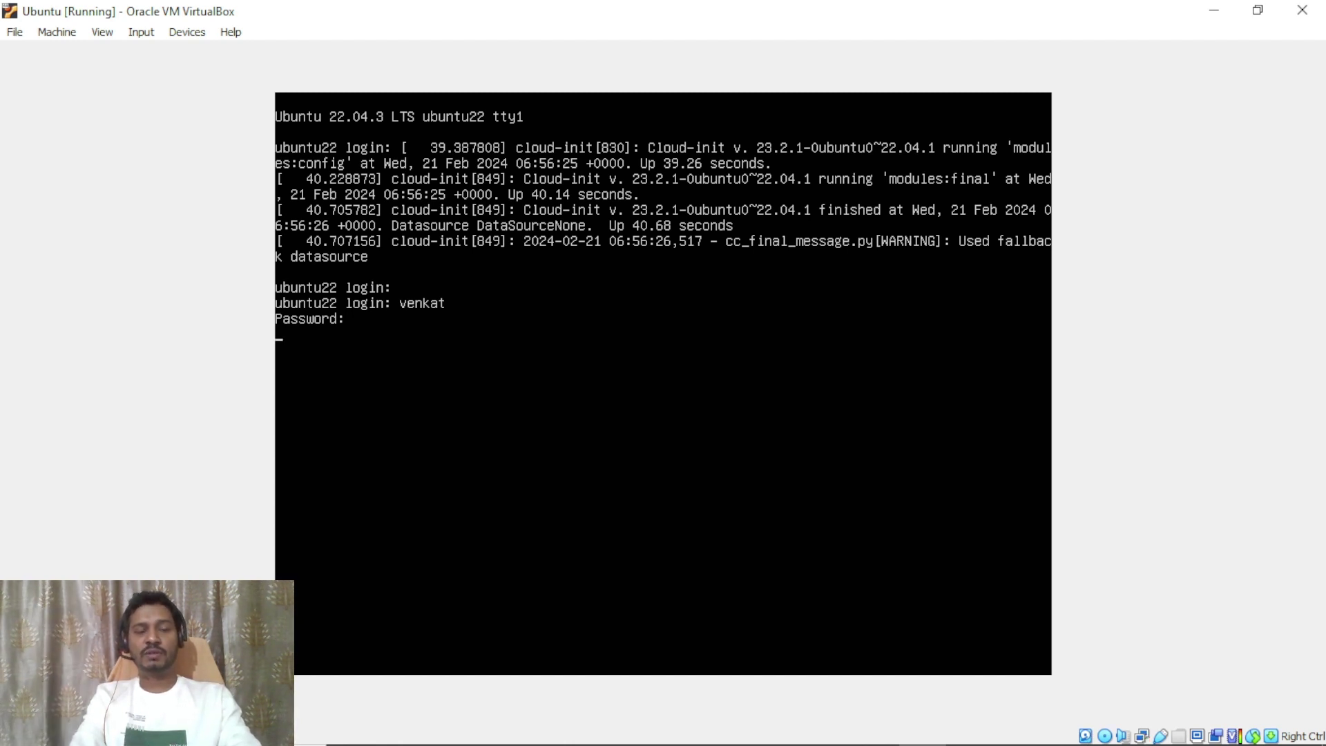
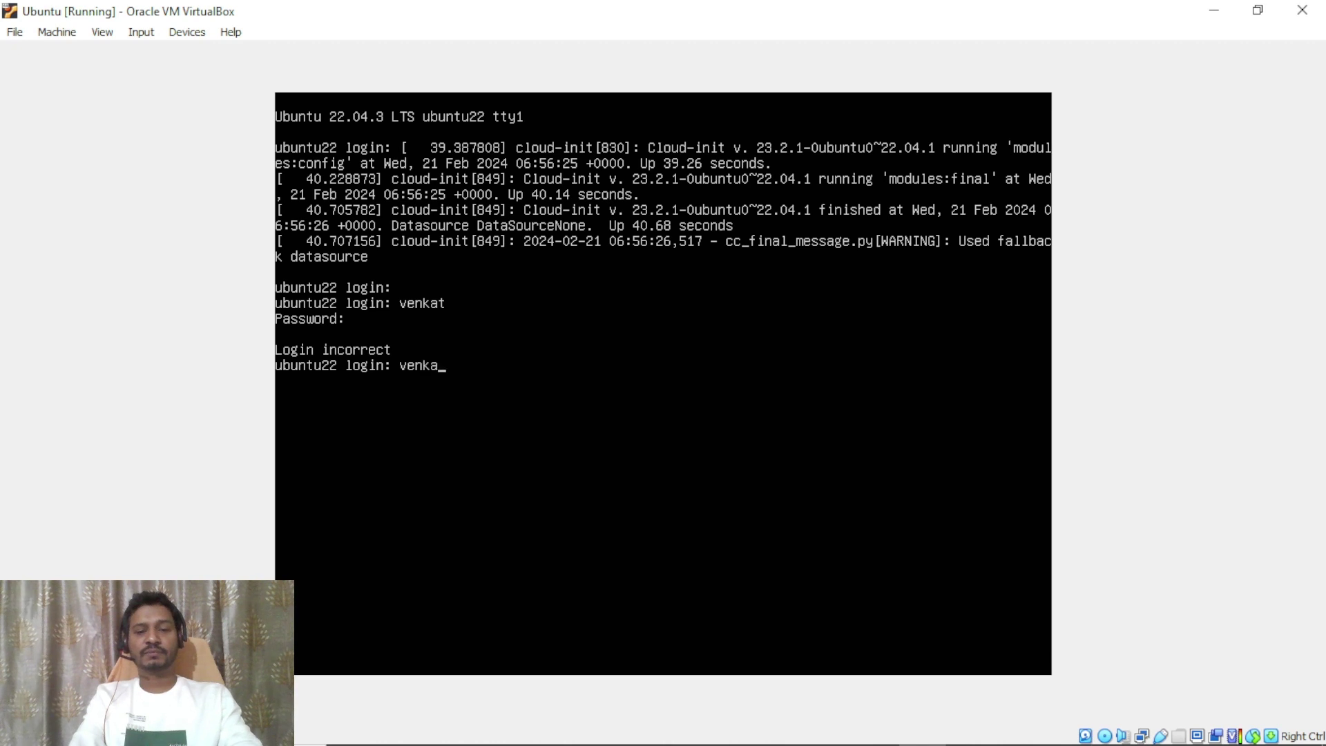
key("Return")
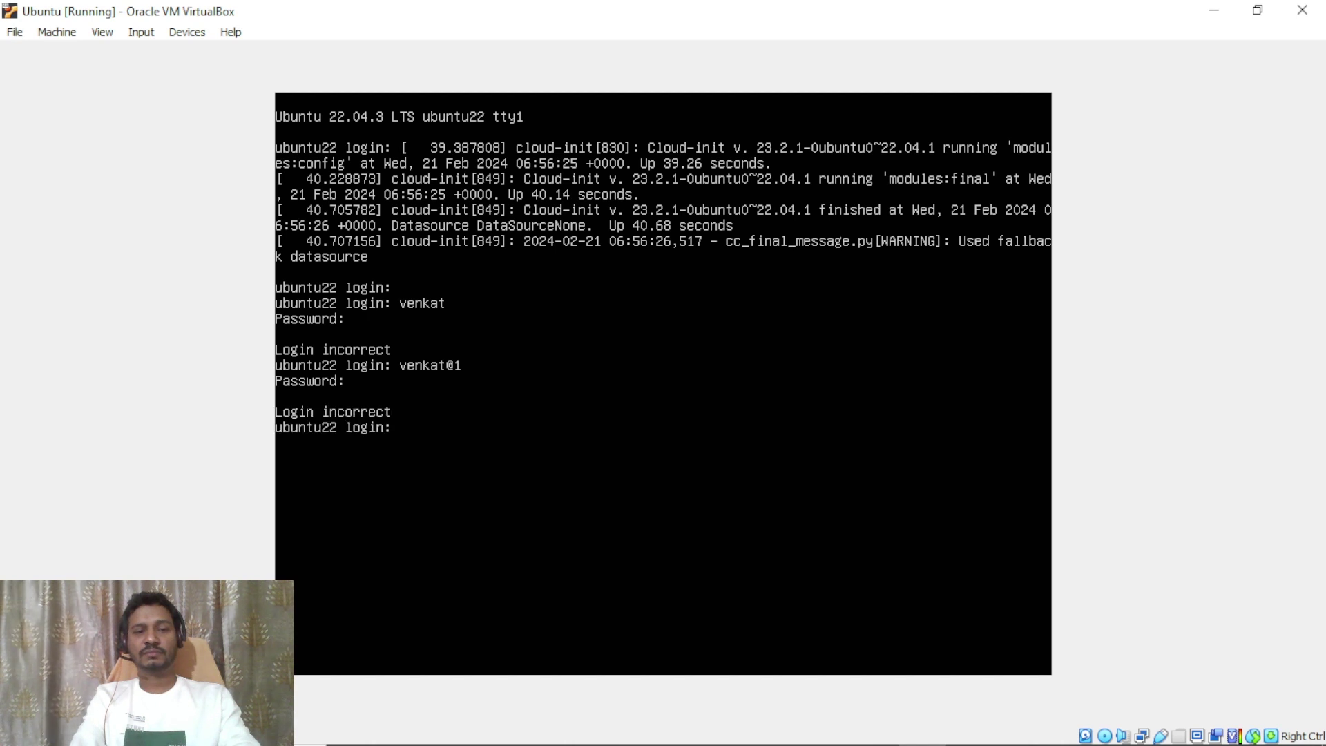
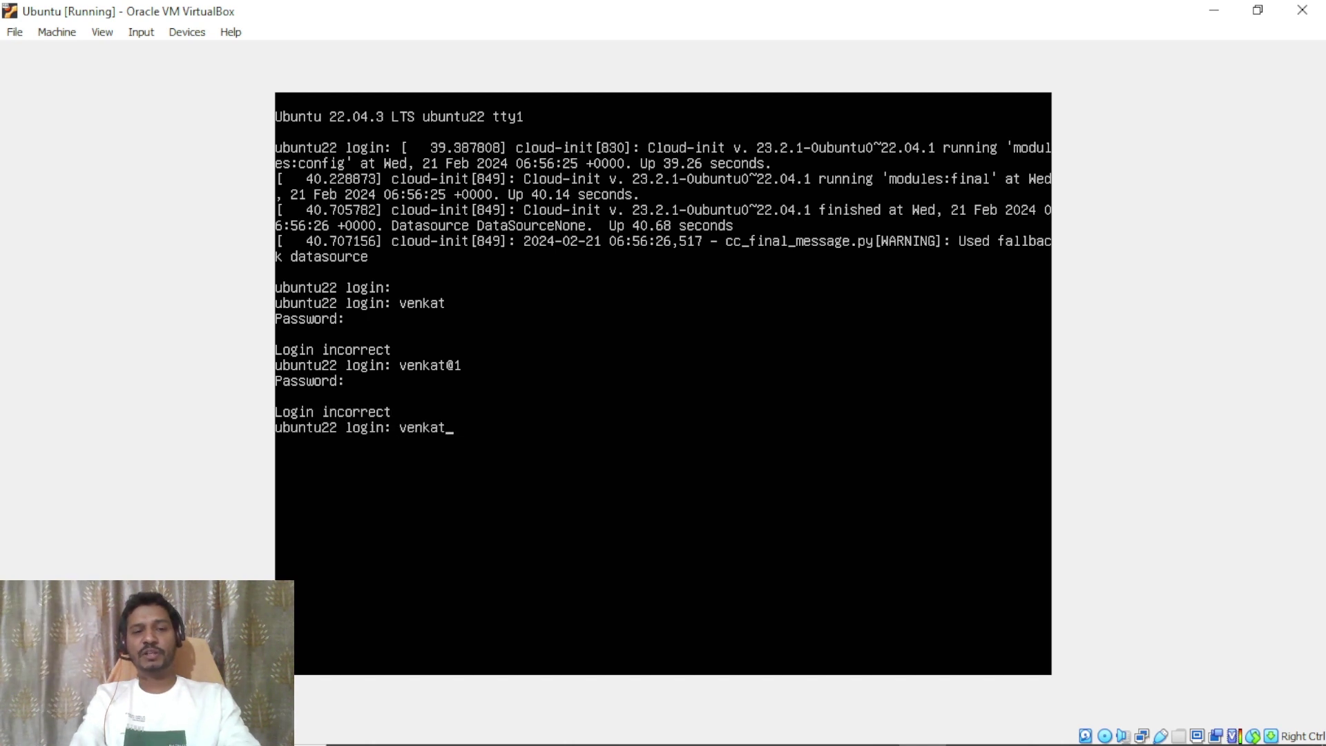
Retry the login credentials twice more, each failing with Login incorrect.
key("Return")
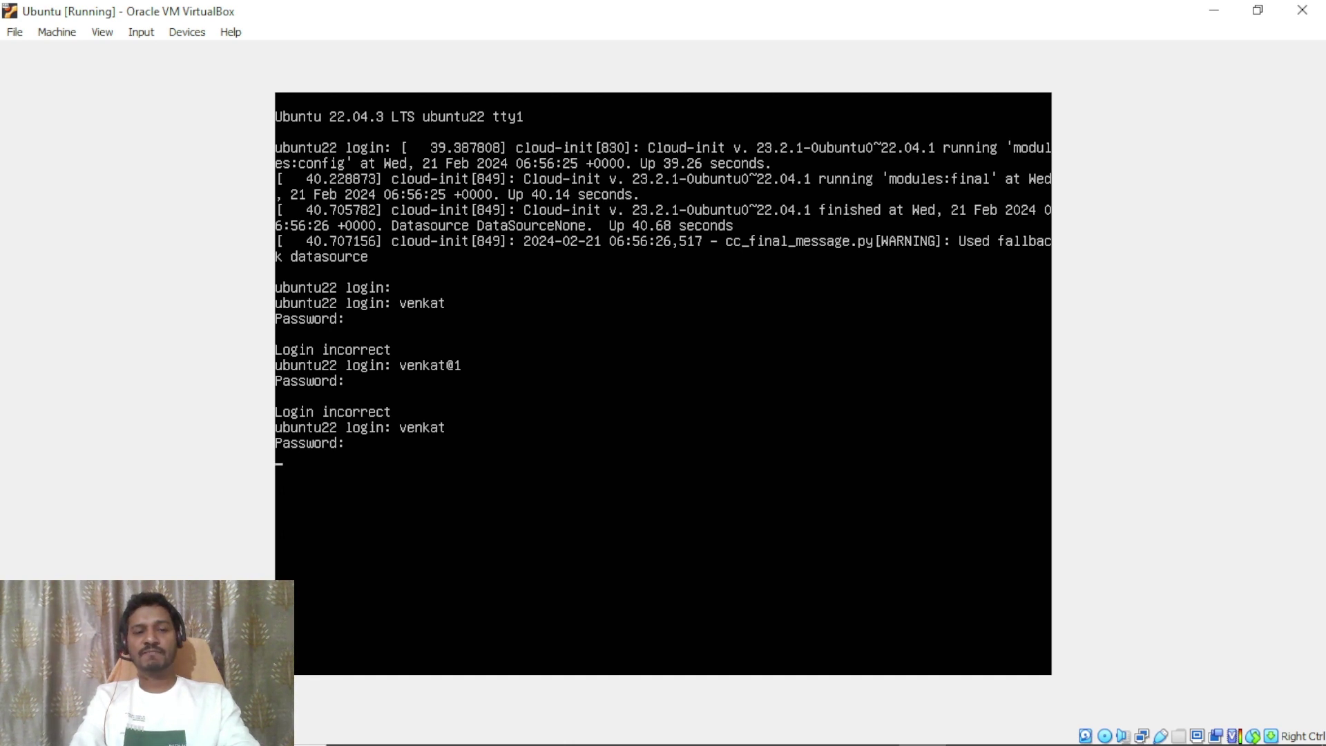
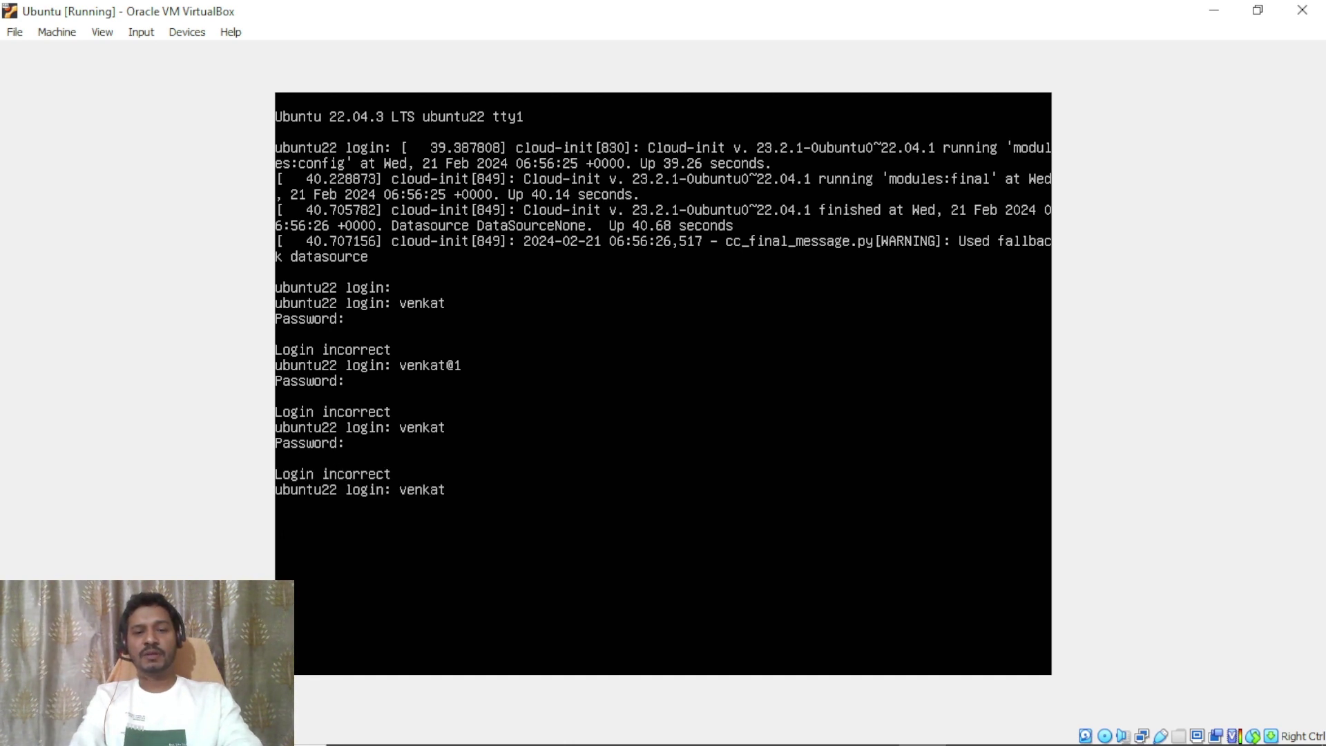
key("Return")
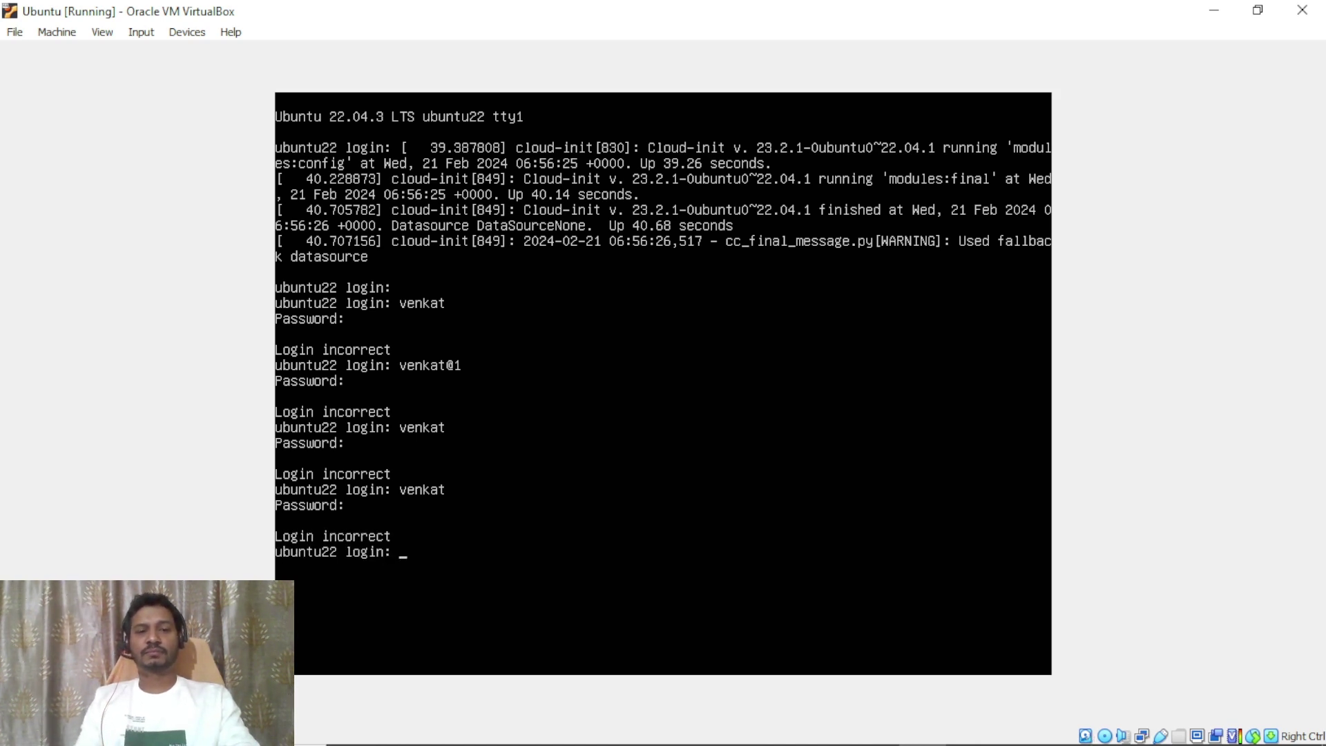
key("Escape")
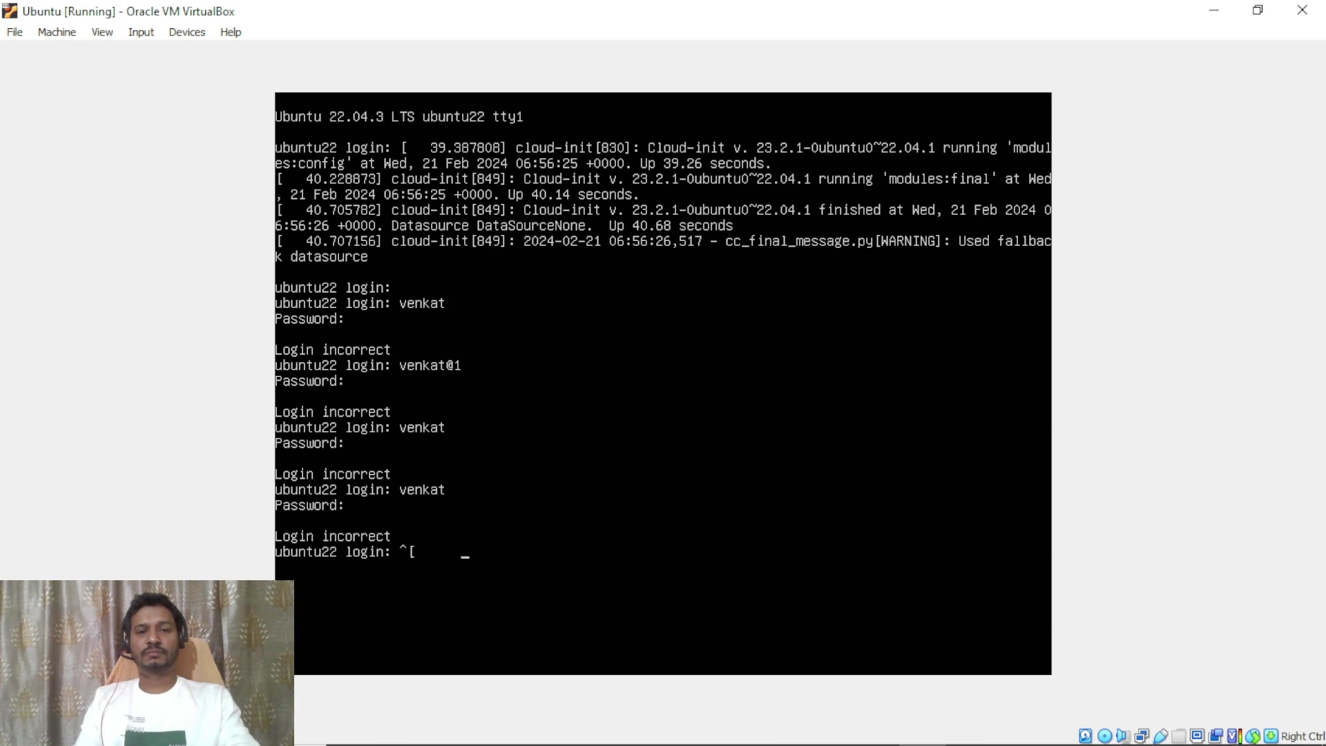
Switch over to VirtualBox Manager and back to the Ubuntu VM console.
key("alt+Tab")
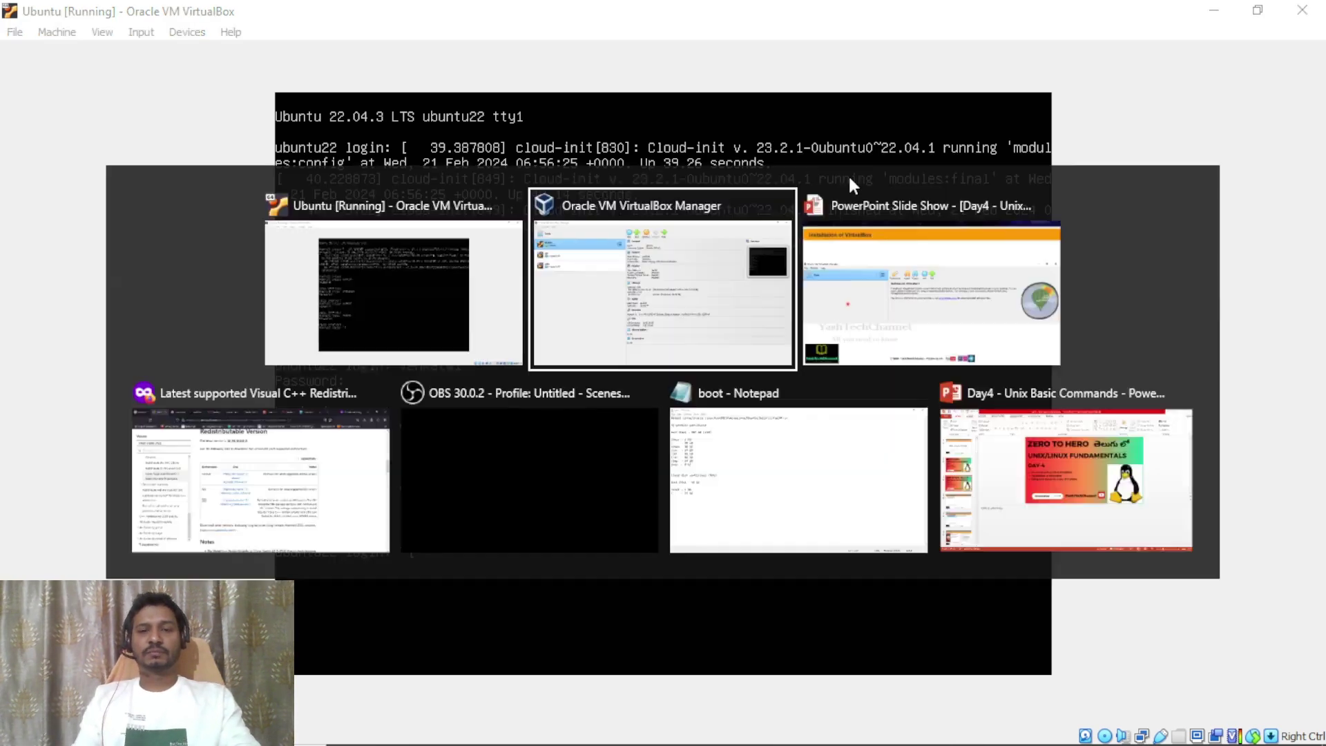
key("alt+Tab")
key("alt+Tab")
key("alt+Tab")
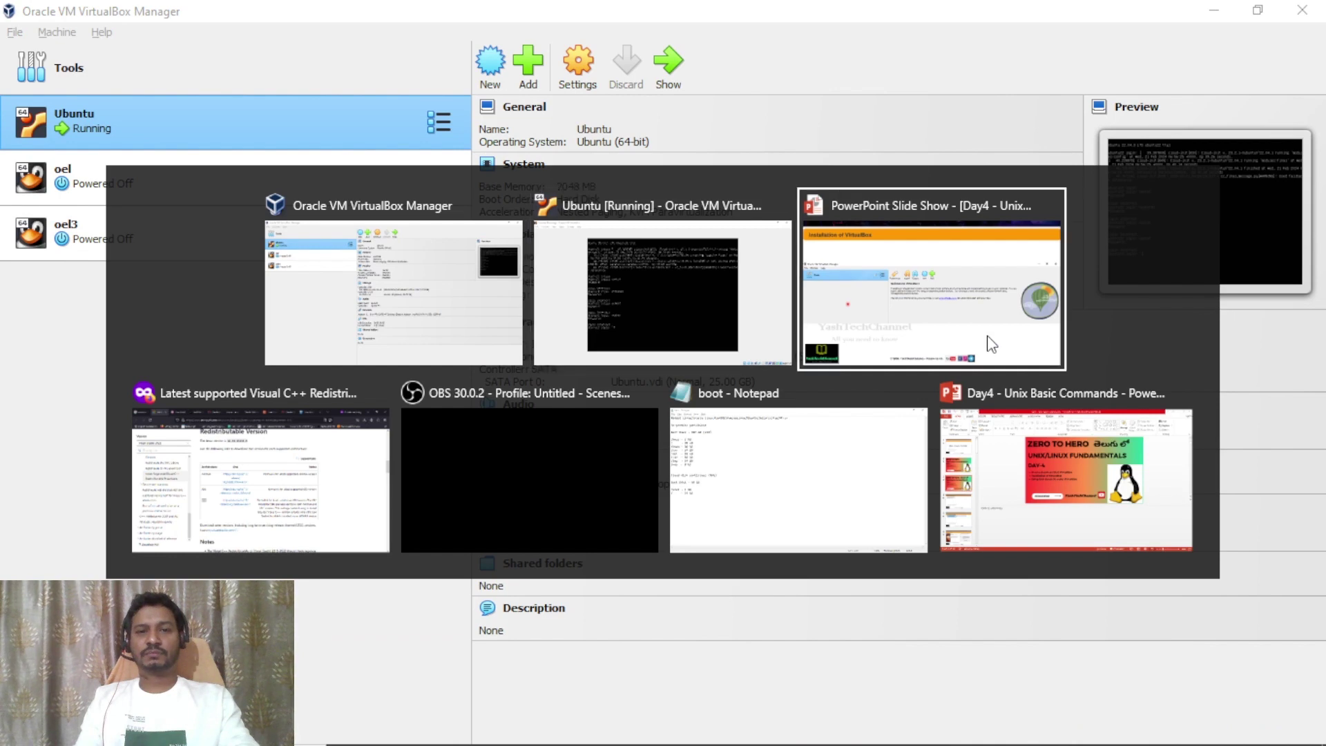
key("Escape")
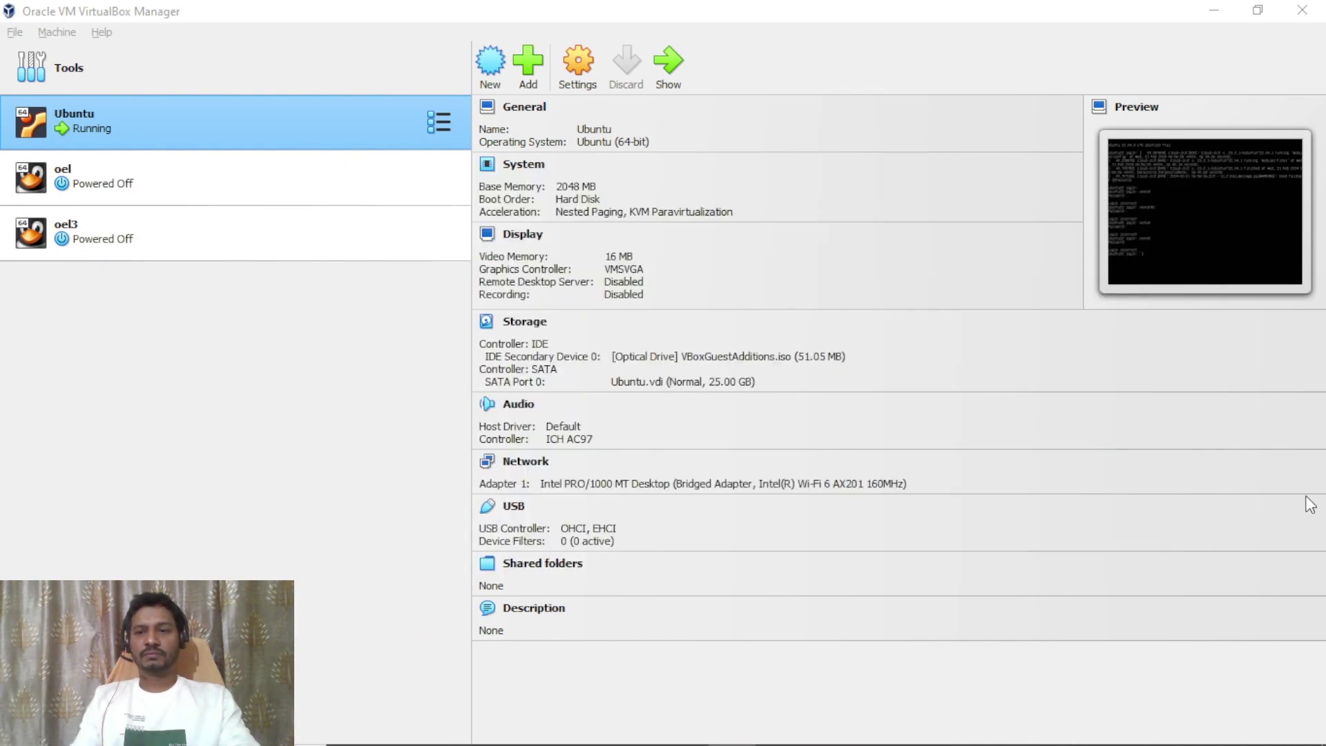
key("alt+Tab")
key("alt+Tab")
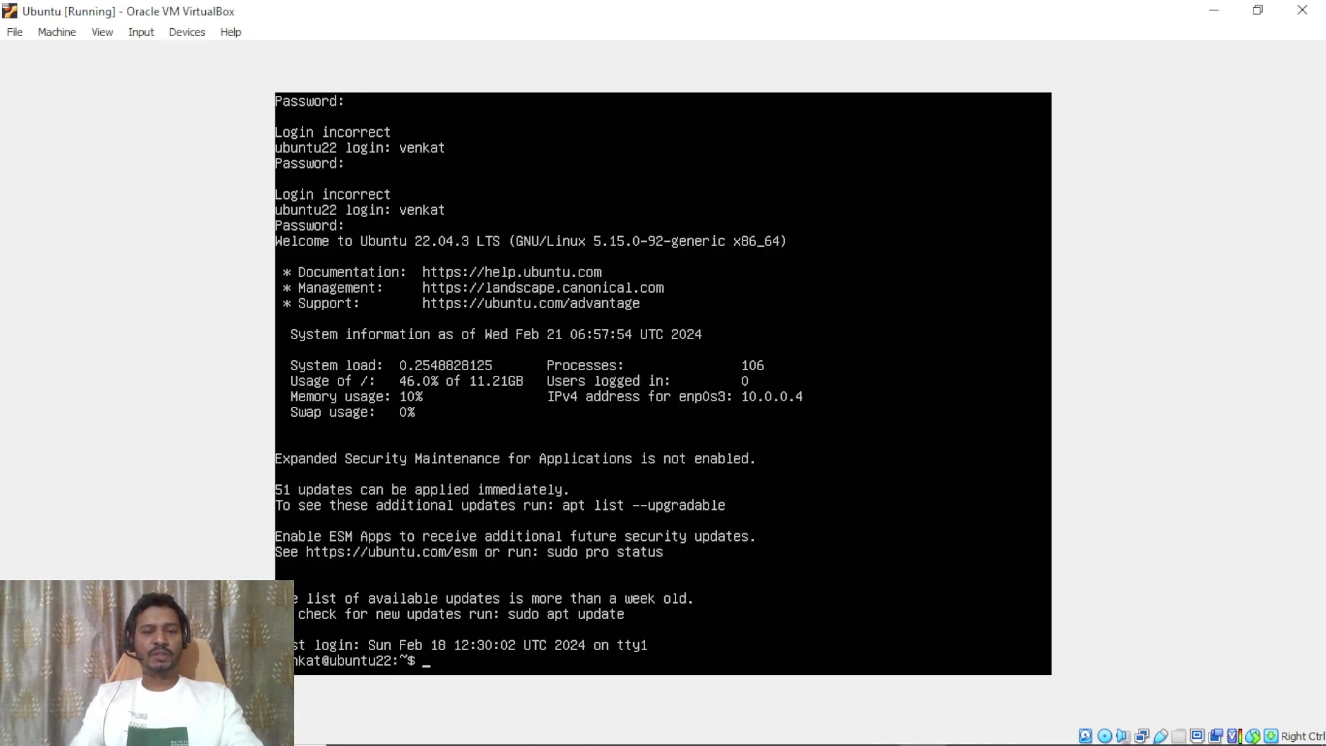
Run clear to empty the logged-in console down to a bare shell prompt.
key("Return")
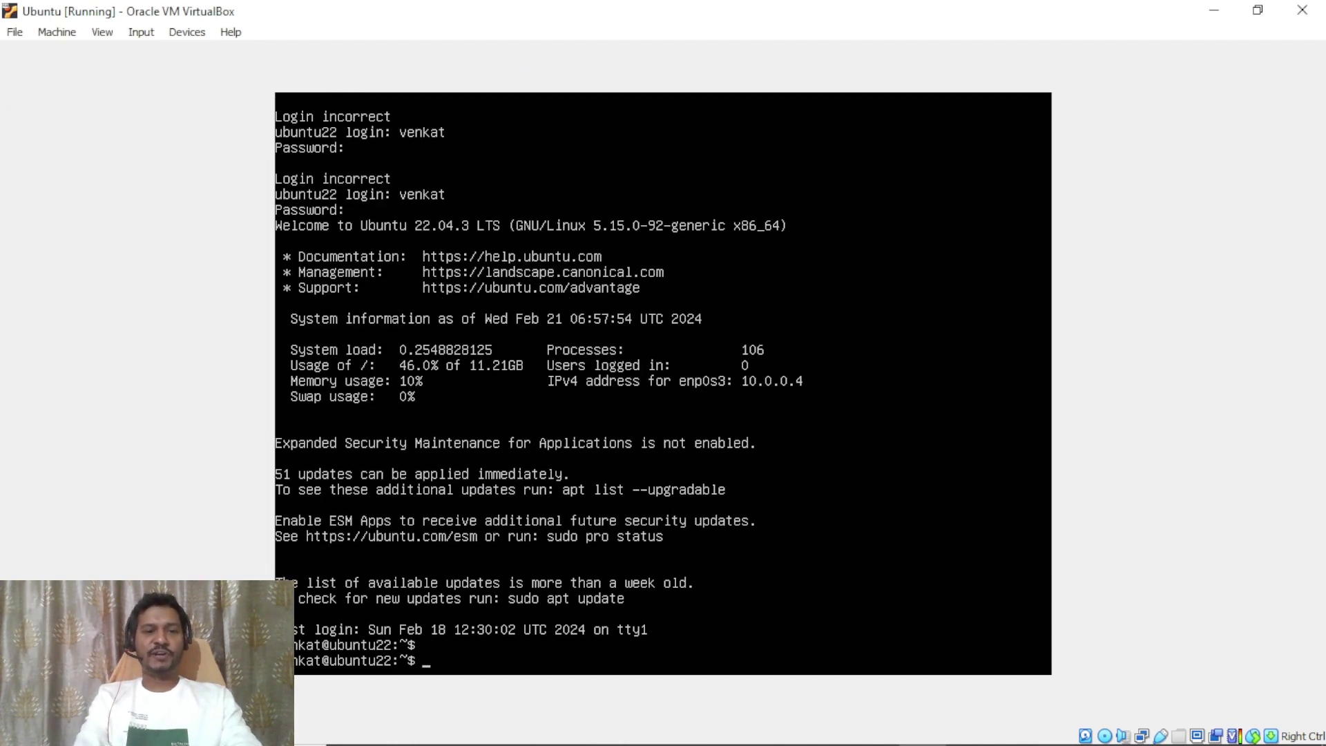
type("clear")
key("Return")
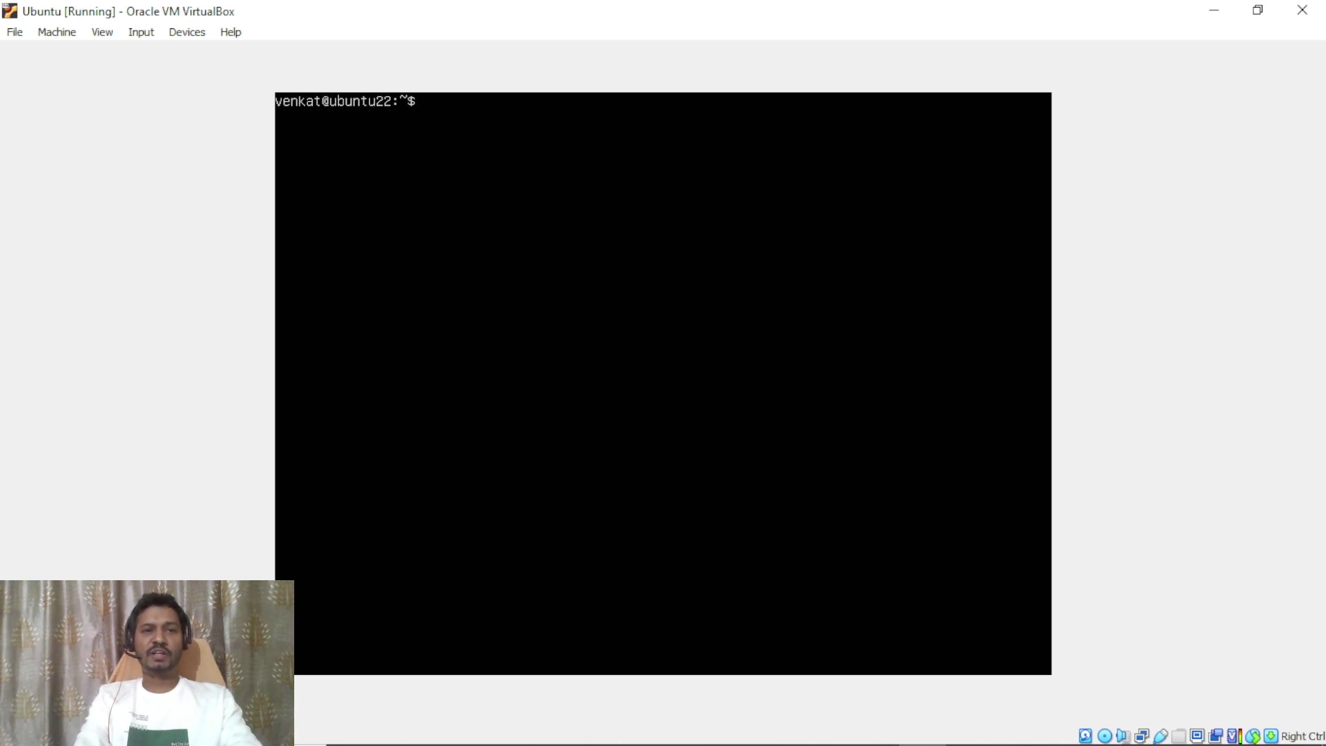
key("Return")
key("Return")
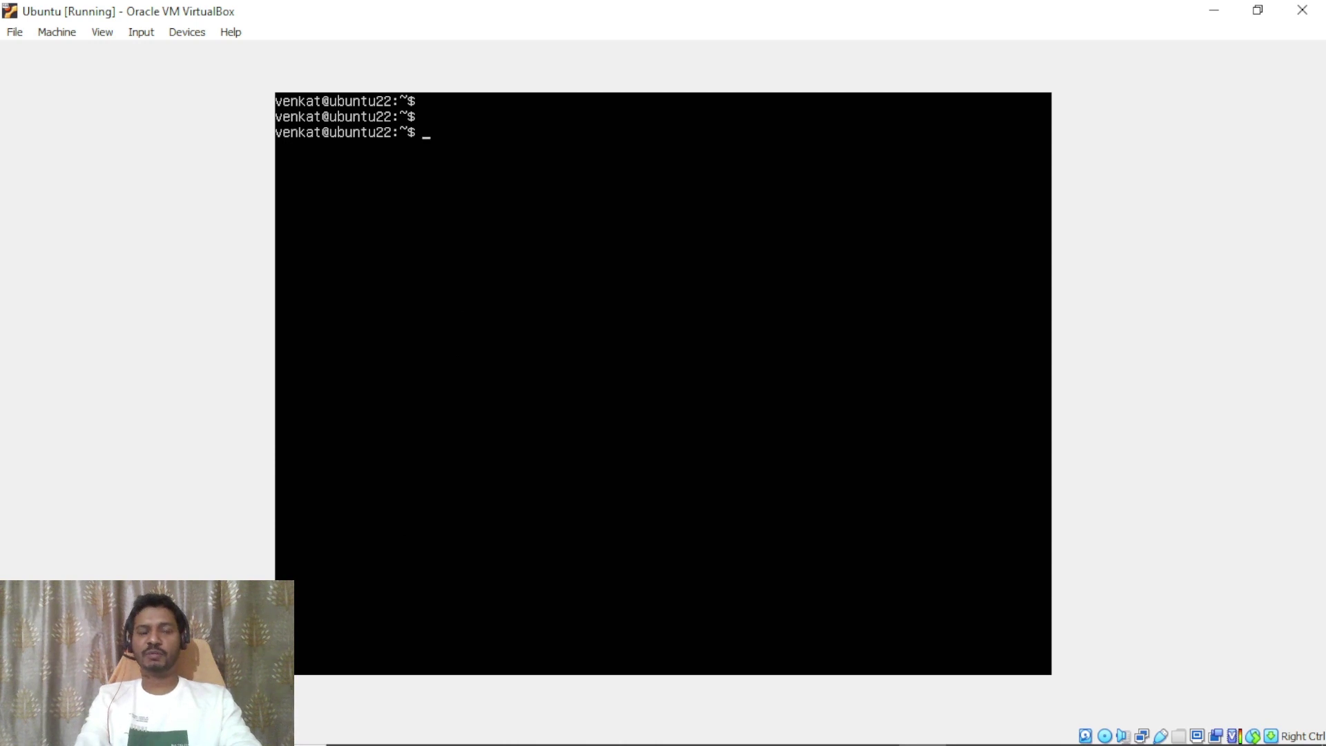
Run cat /etc/os-release to print Ubuntu 22.04.3 LTS (Jammy Jellyfish) release details.
type("cat /etc/os-release")
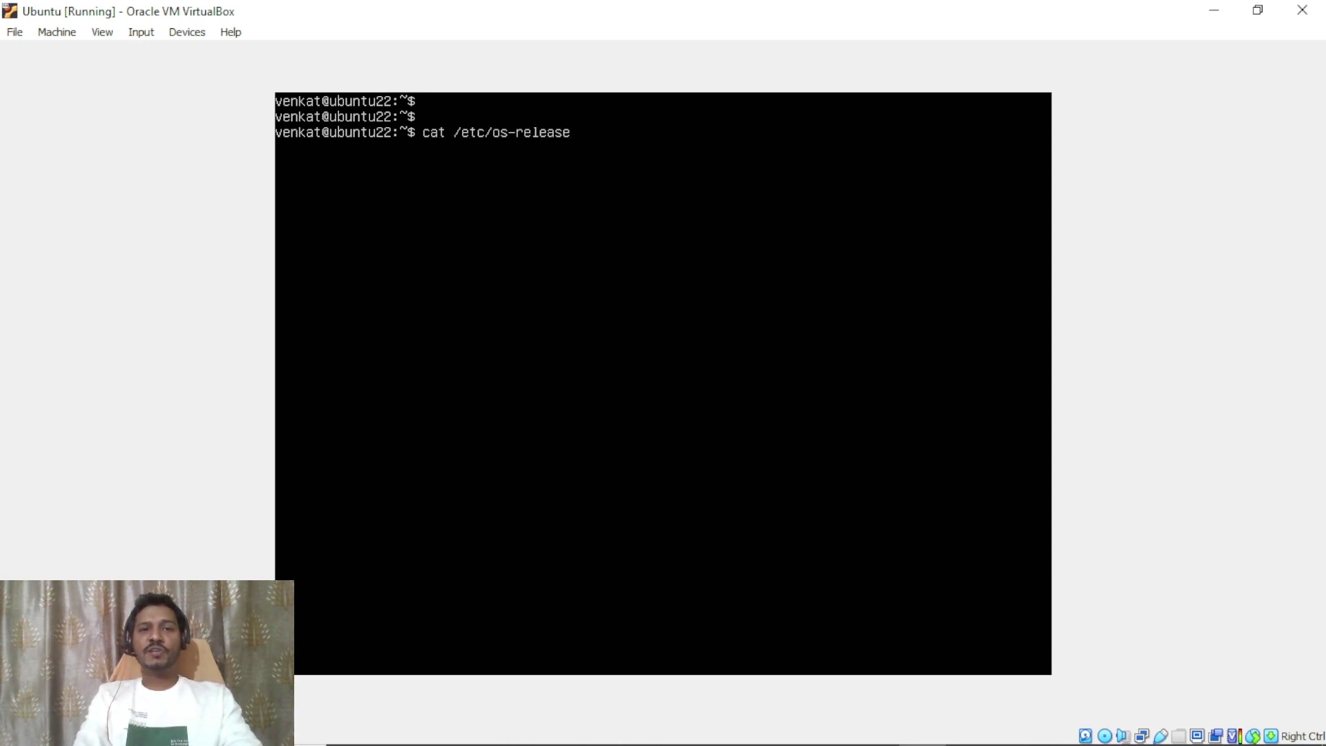
key("Return")
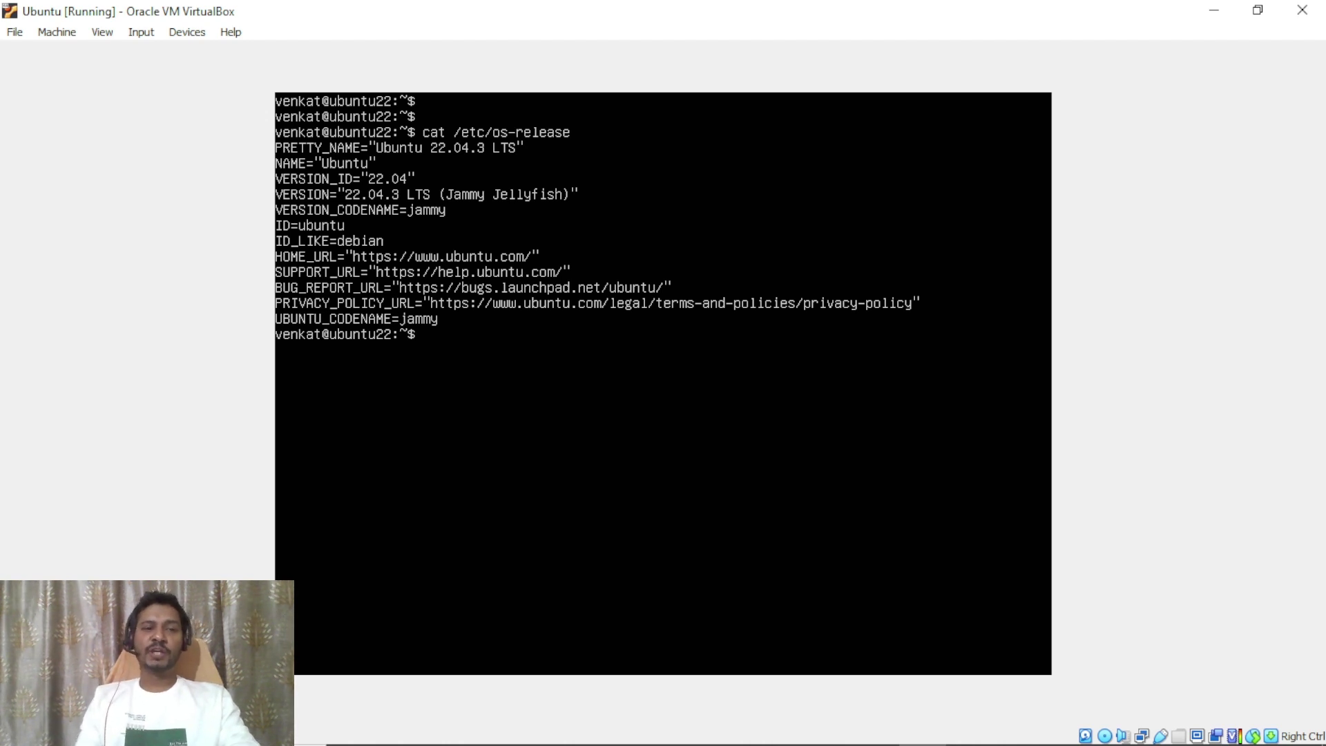
key("Return")
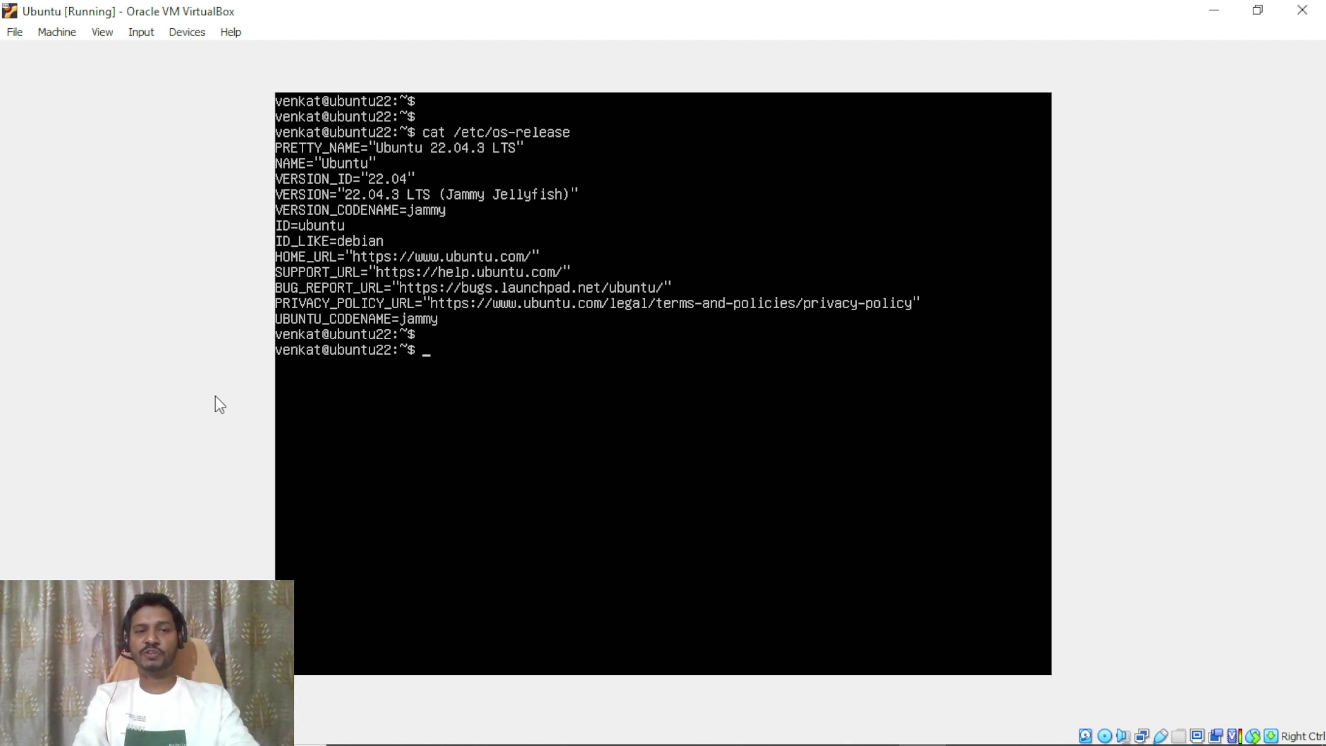
Run uname -p and uname -m, both reporting x86_64.
type("ua")
key("BackSpace")
key("BackSpace")
type("uname ")
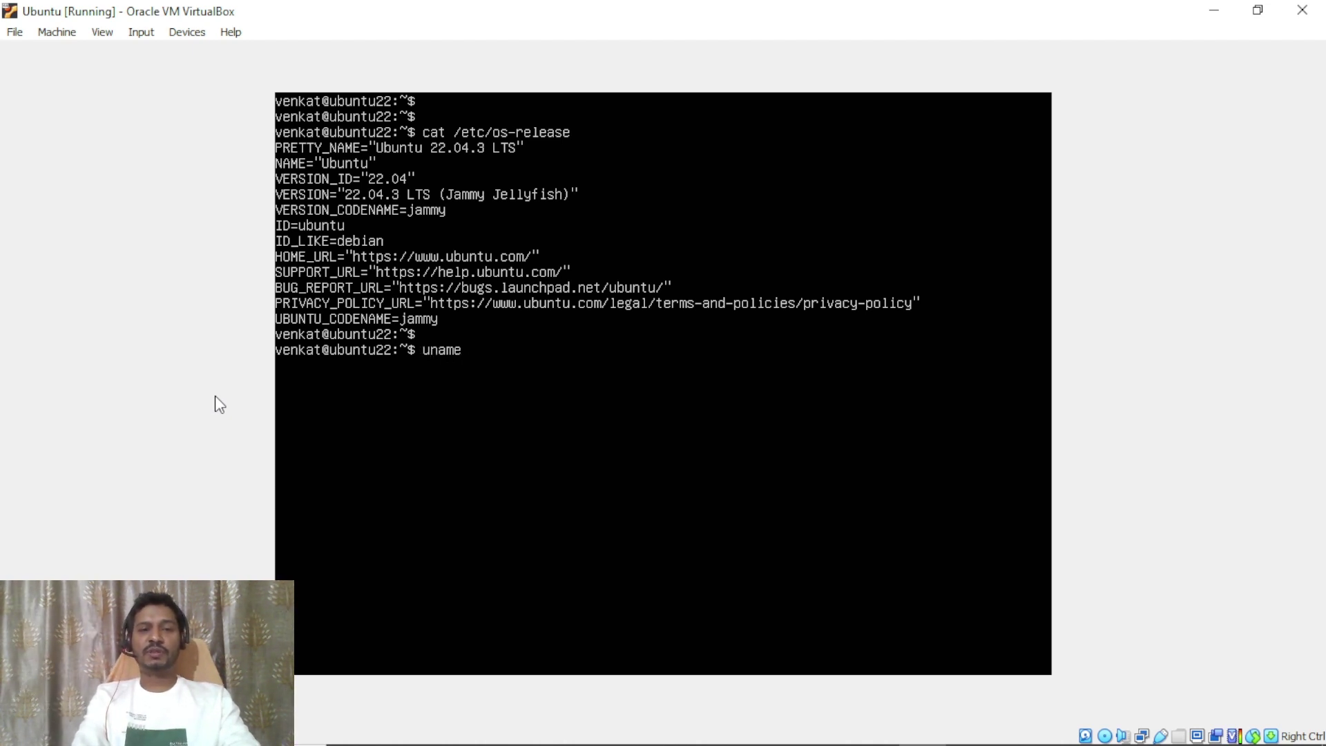
type("-p")
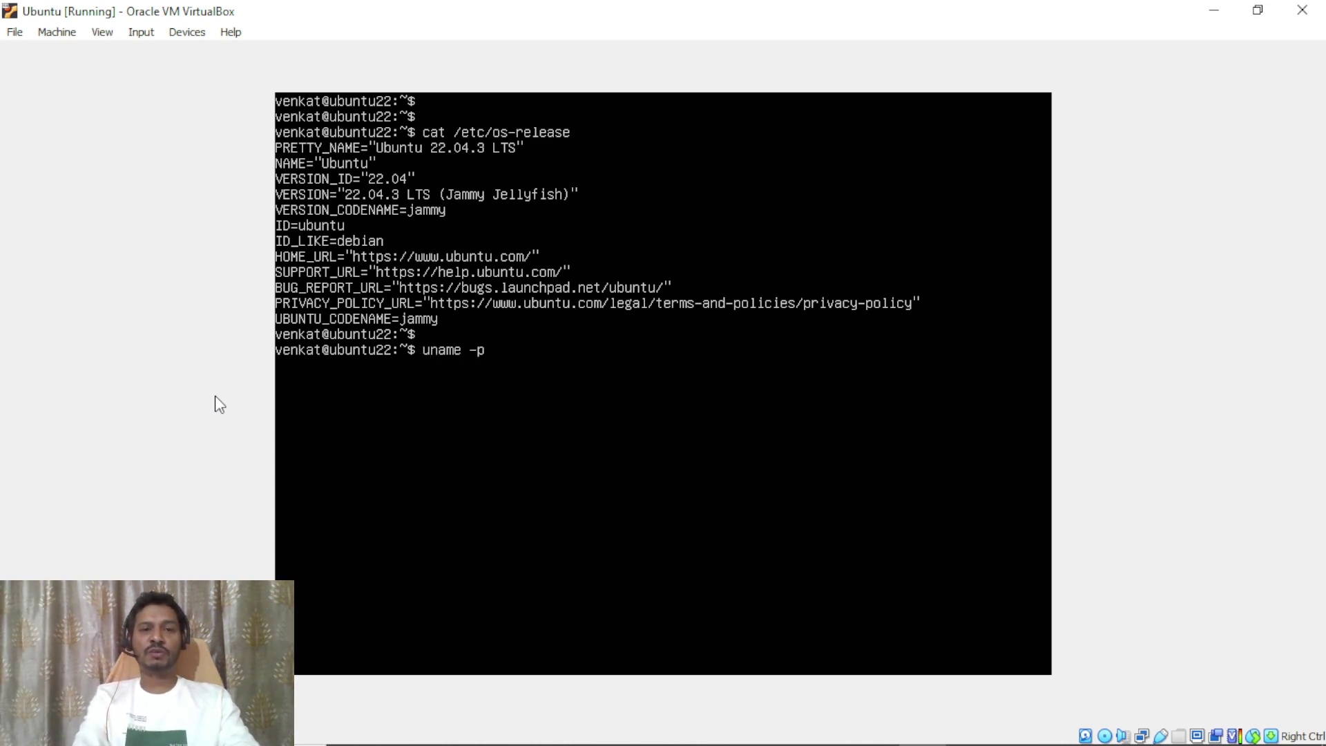
key("Return")
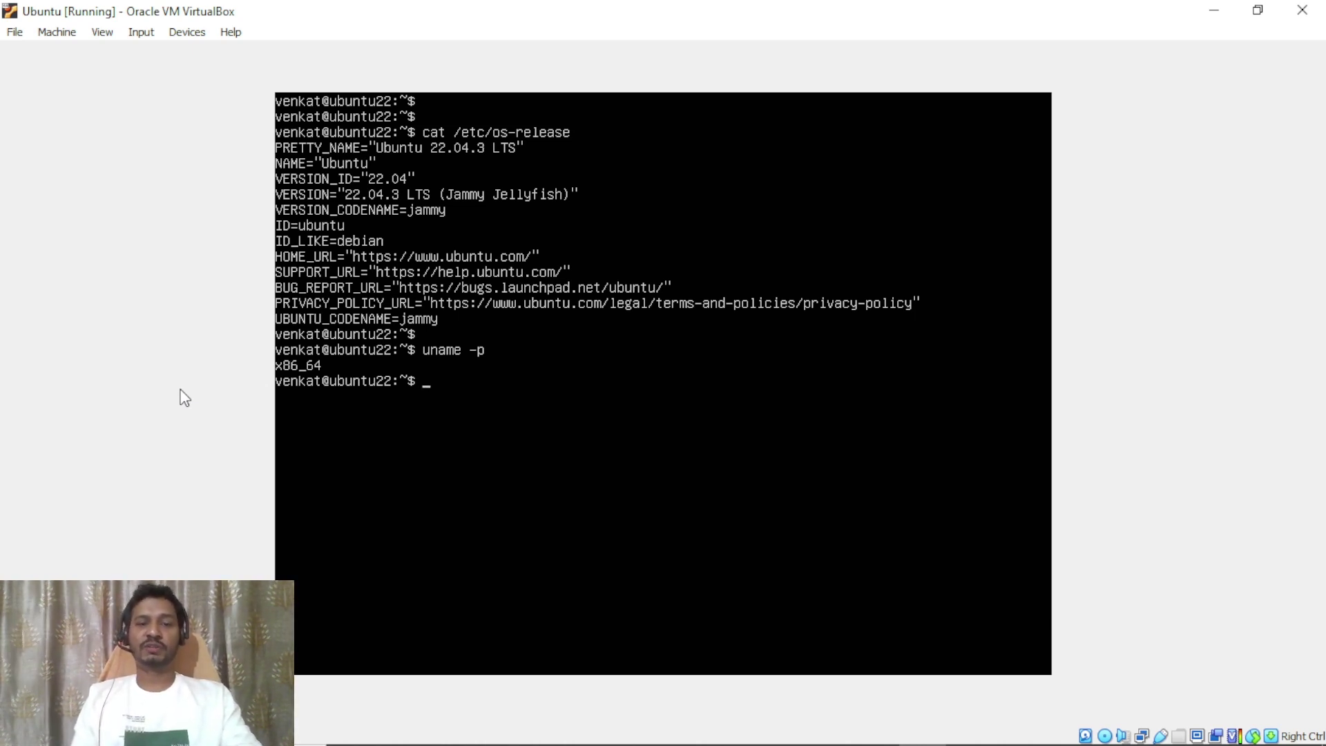
key("Return")
type("unam")
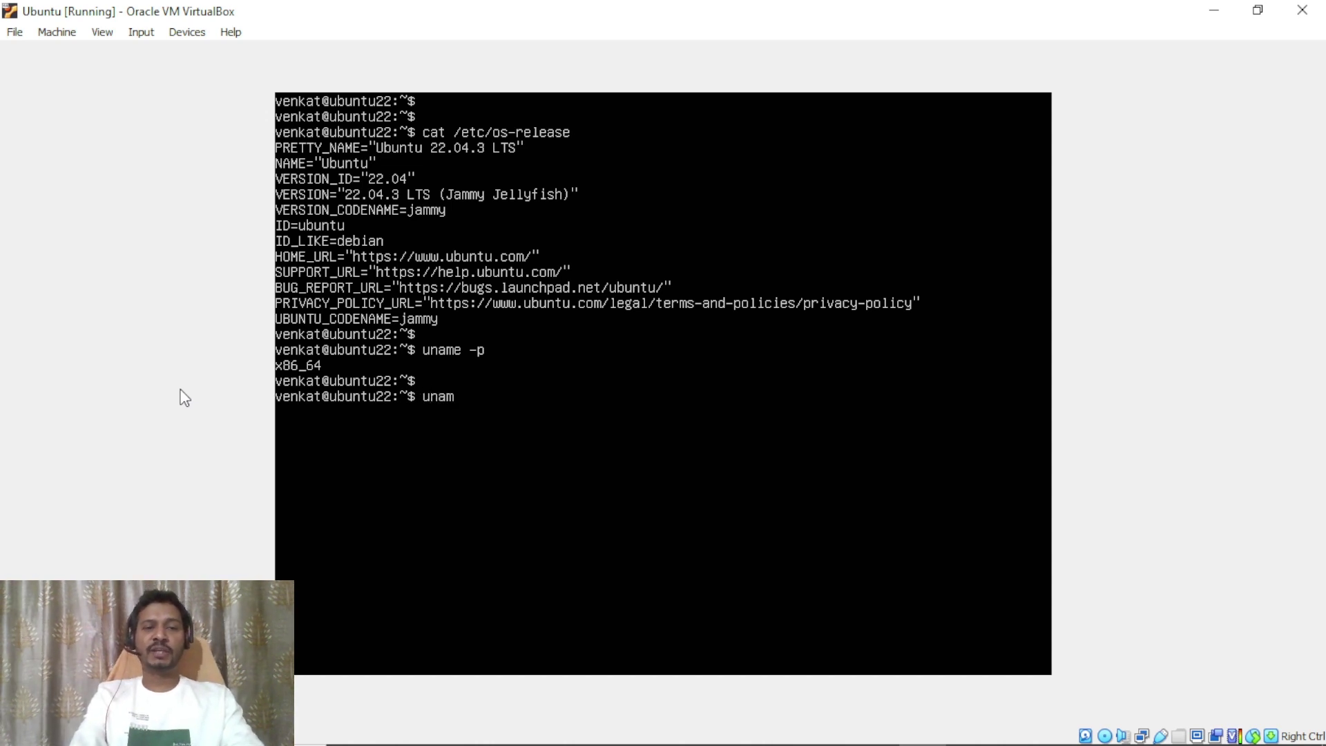
type("e -m")
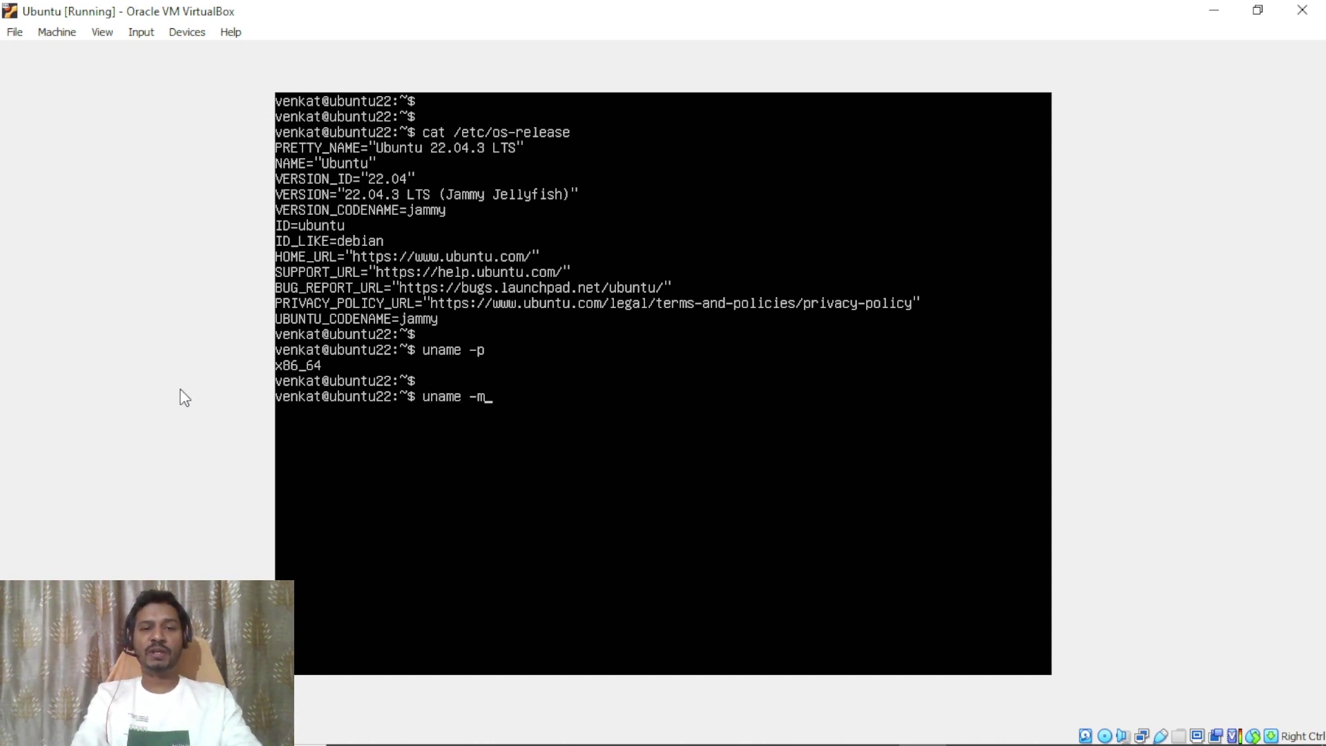
key("Return")
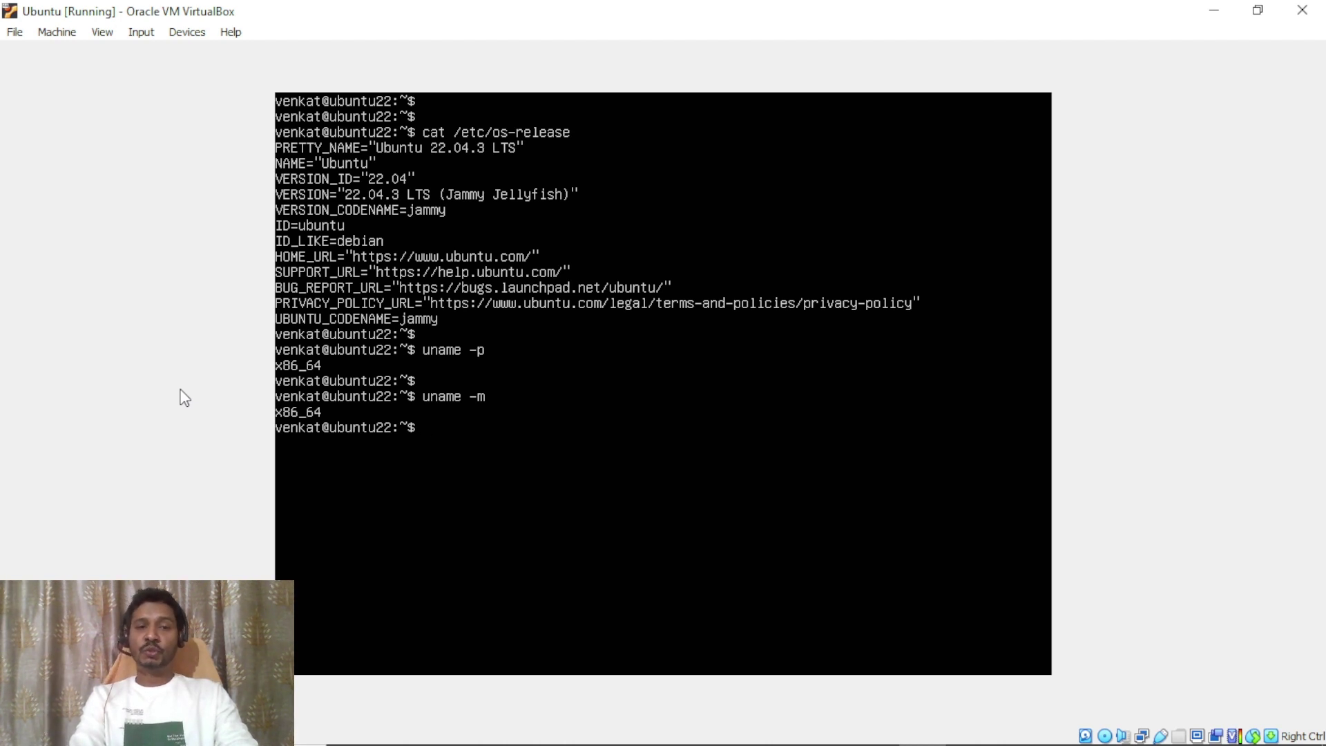
Start typing a cat command for the cpuinfo file, erasing the wrong /etc path.
type("cat ")
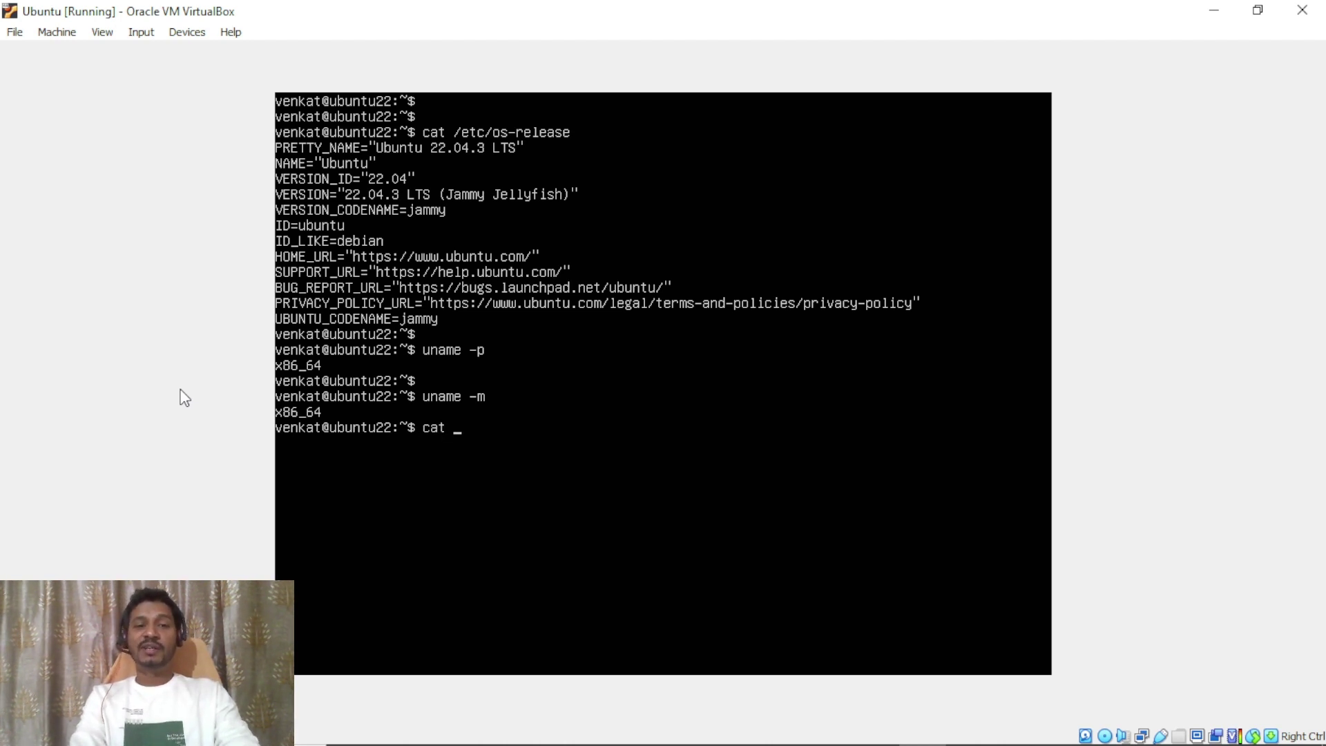
type("/etc/cp")
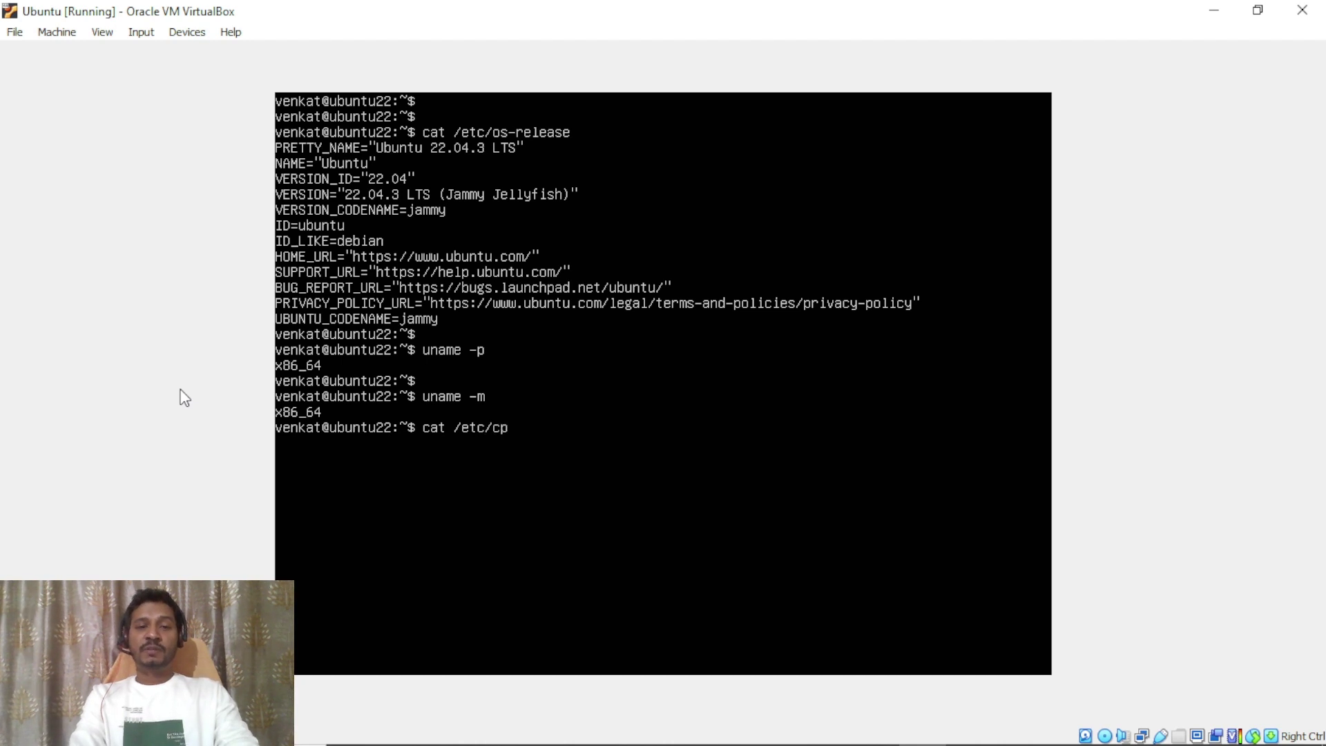
type("uin")
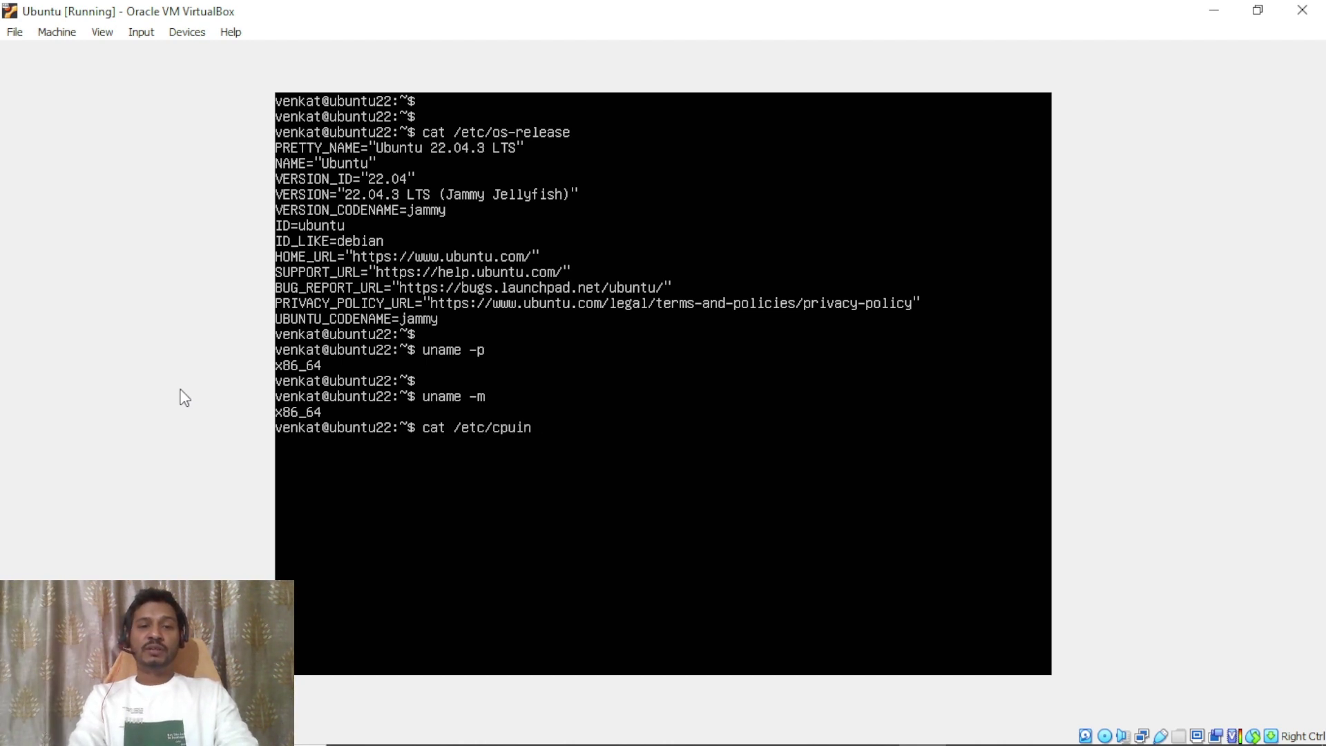
key("BackSpace")
type("nfo")
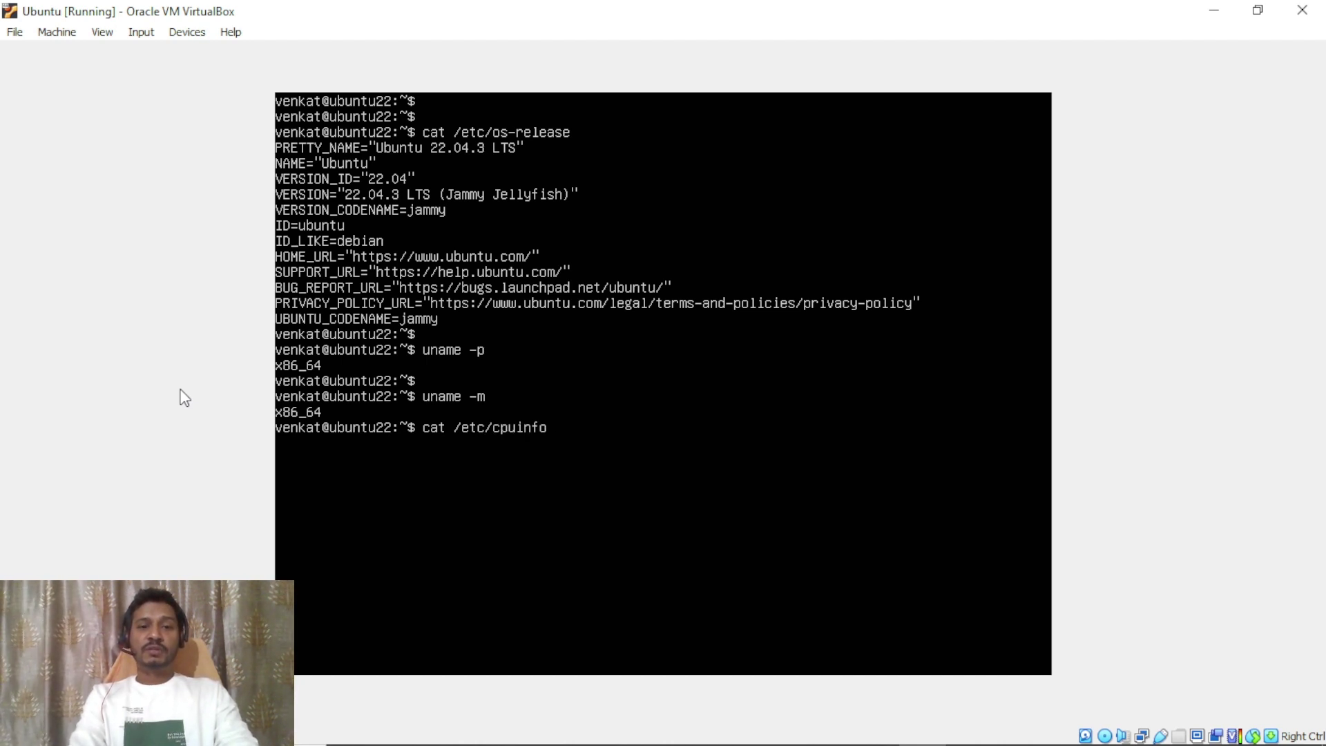
key("BackSpace")
key("BackSpace")
key("BackSpace")
key("BackSpace")
key("BackSpace")
key("BackSpace")
key("BackSpace")
key("BackSpace")
key("BackSpace")
key("BackSpace")
key("BackSpace")
key("BackSpace")
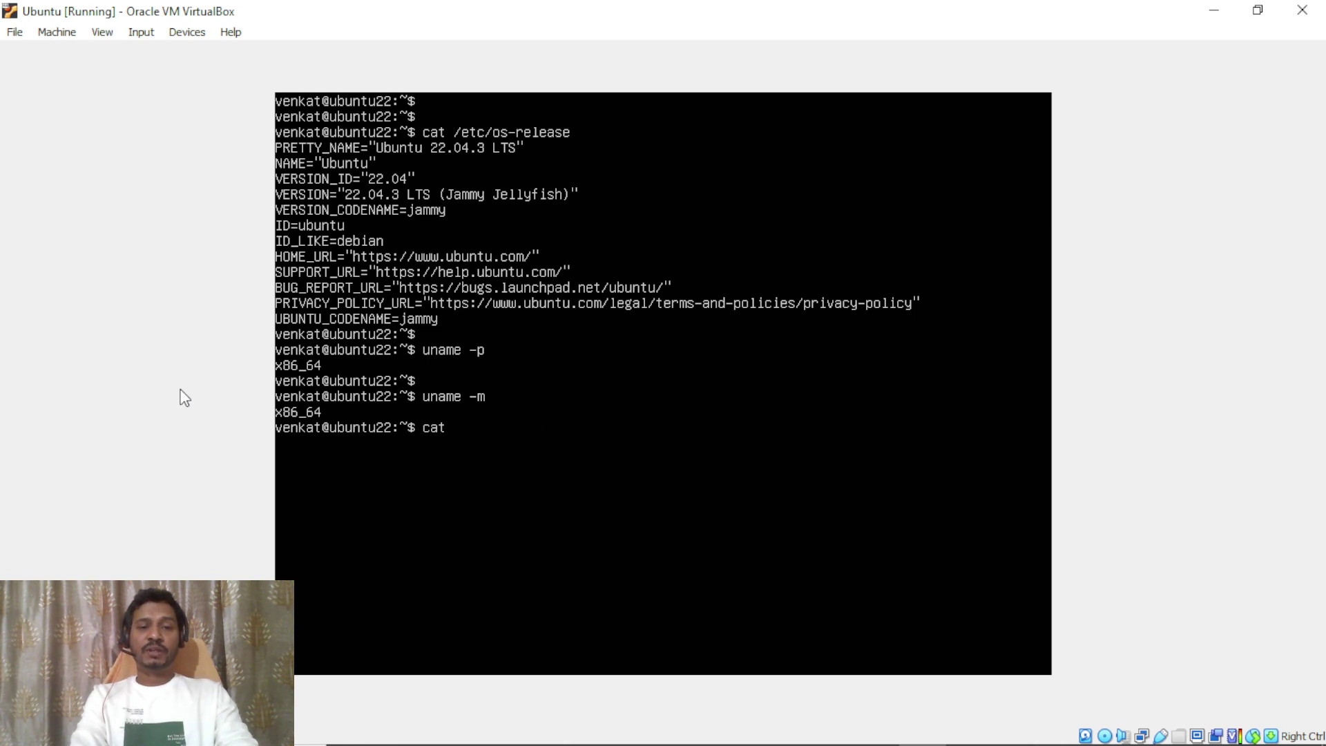
Page /proc/cpuinfo through less, showing an Intel Core i5-10210U @ 1.60GHz, then quit.
type("/proc/cpuinfo ")
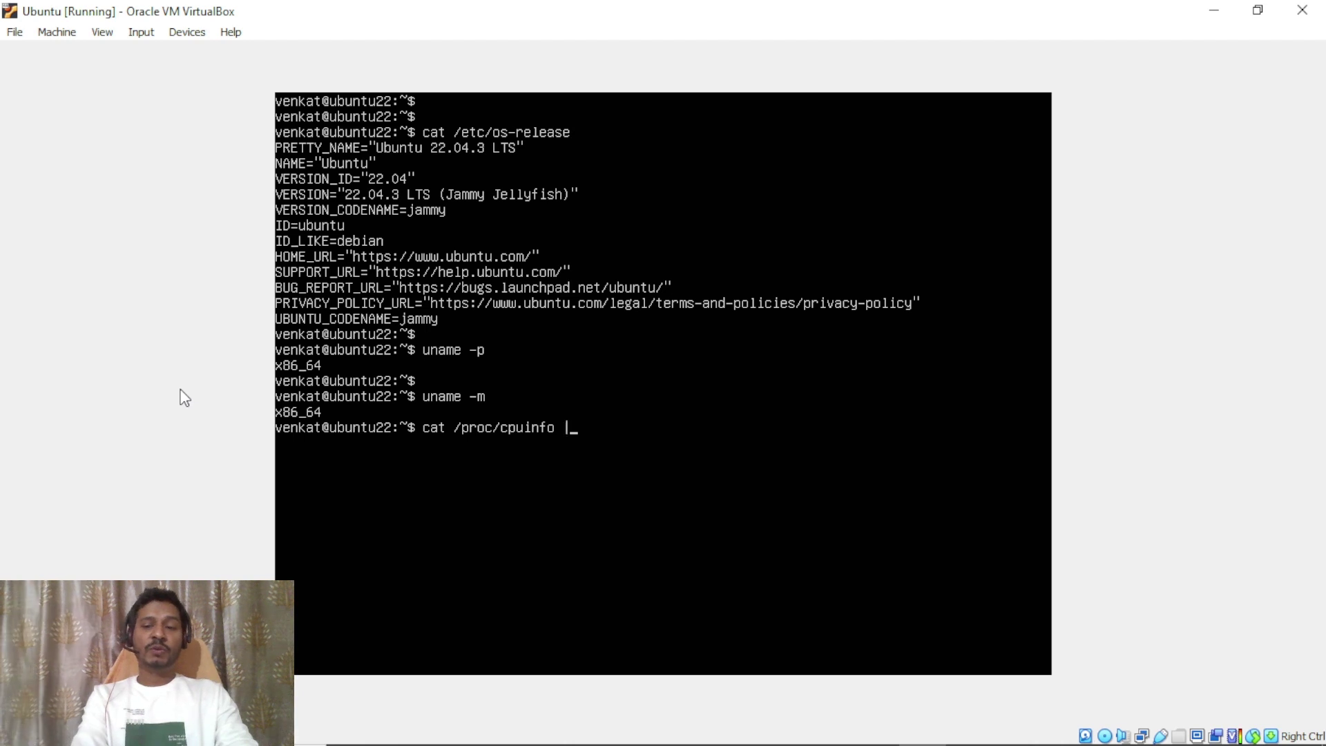
type("|less")
key("Return")
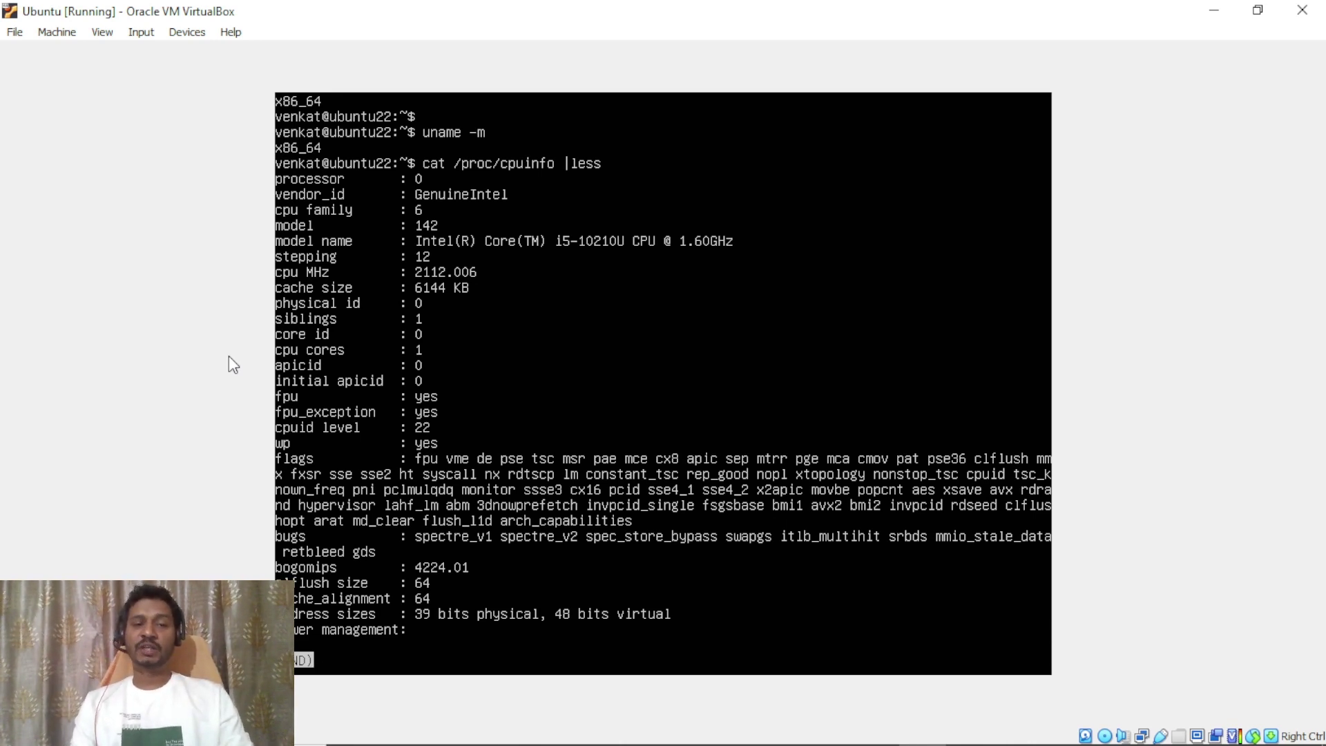
key("q")
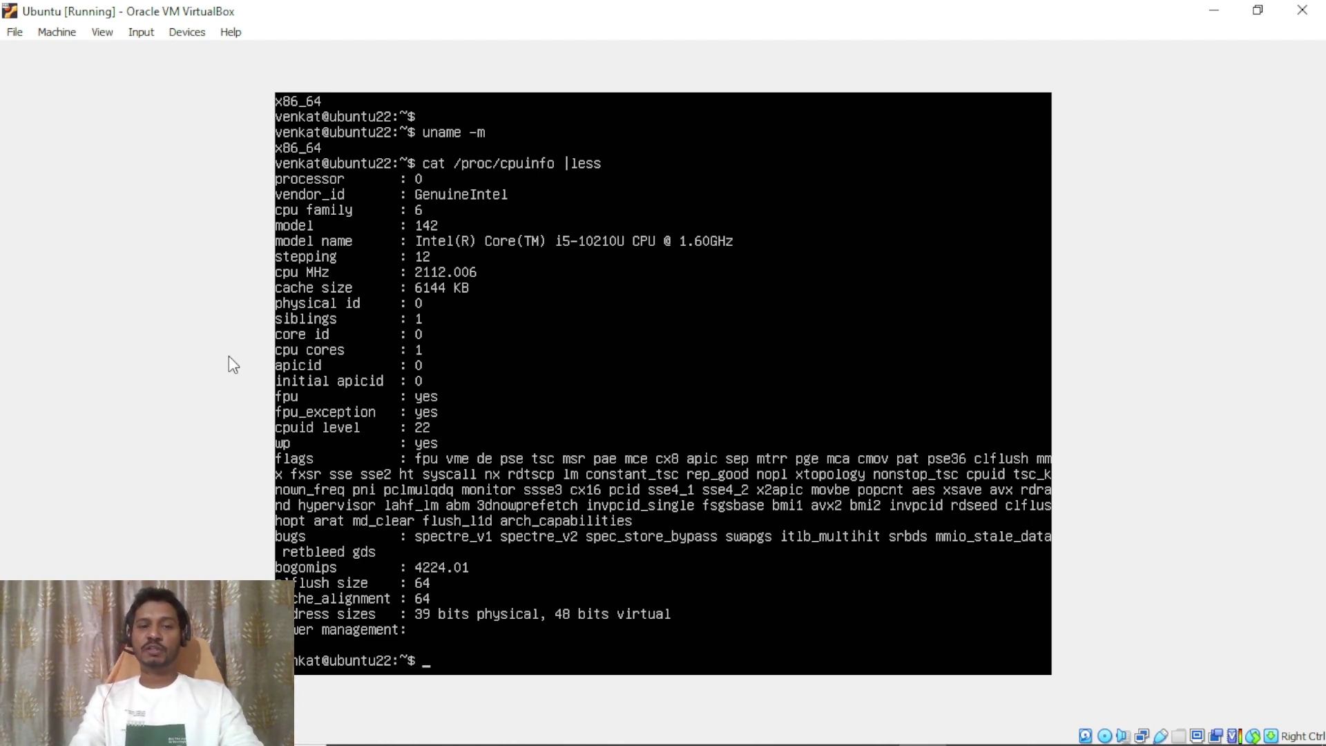
key("Return")
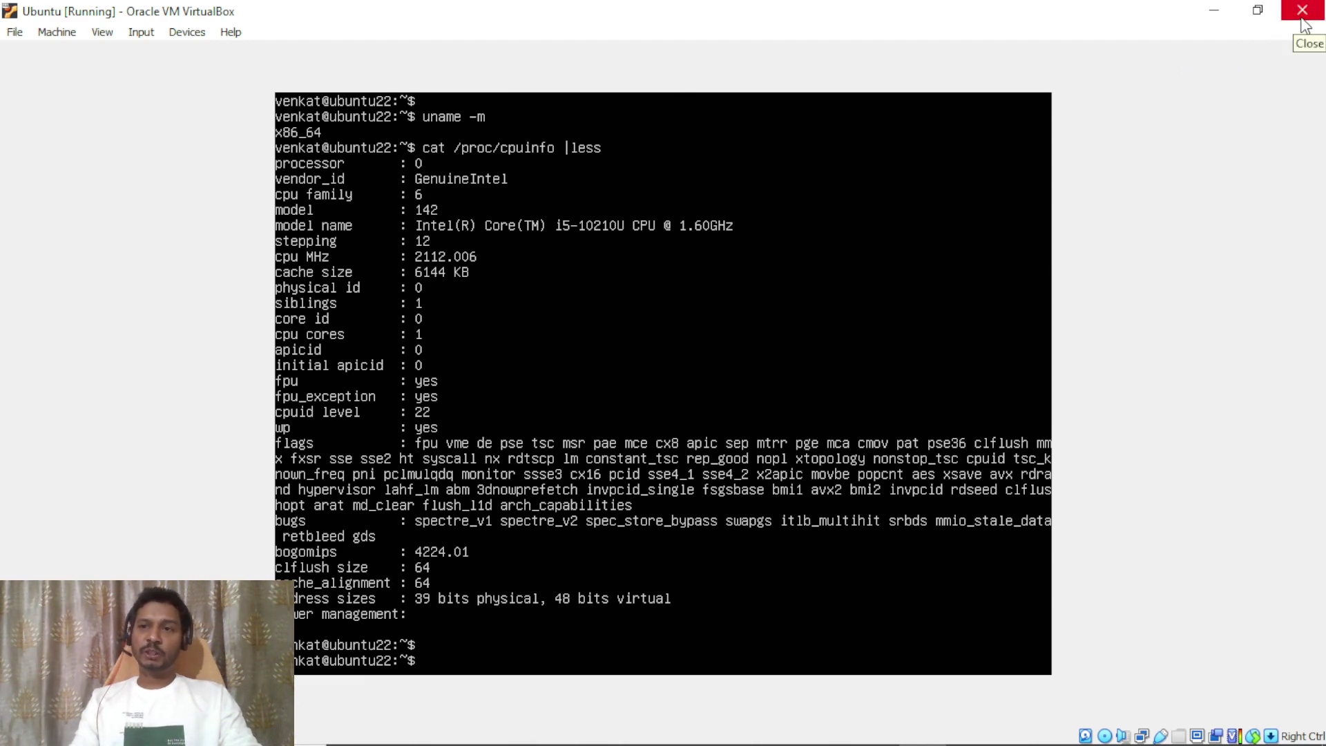
Close the Ubuntu VM window choosing 'Save the machine state' and confirm with OK.
left_click(1303, 22)
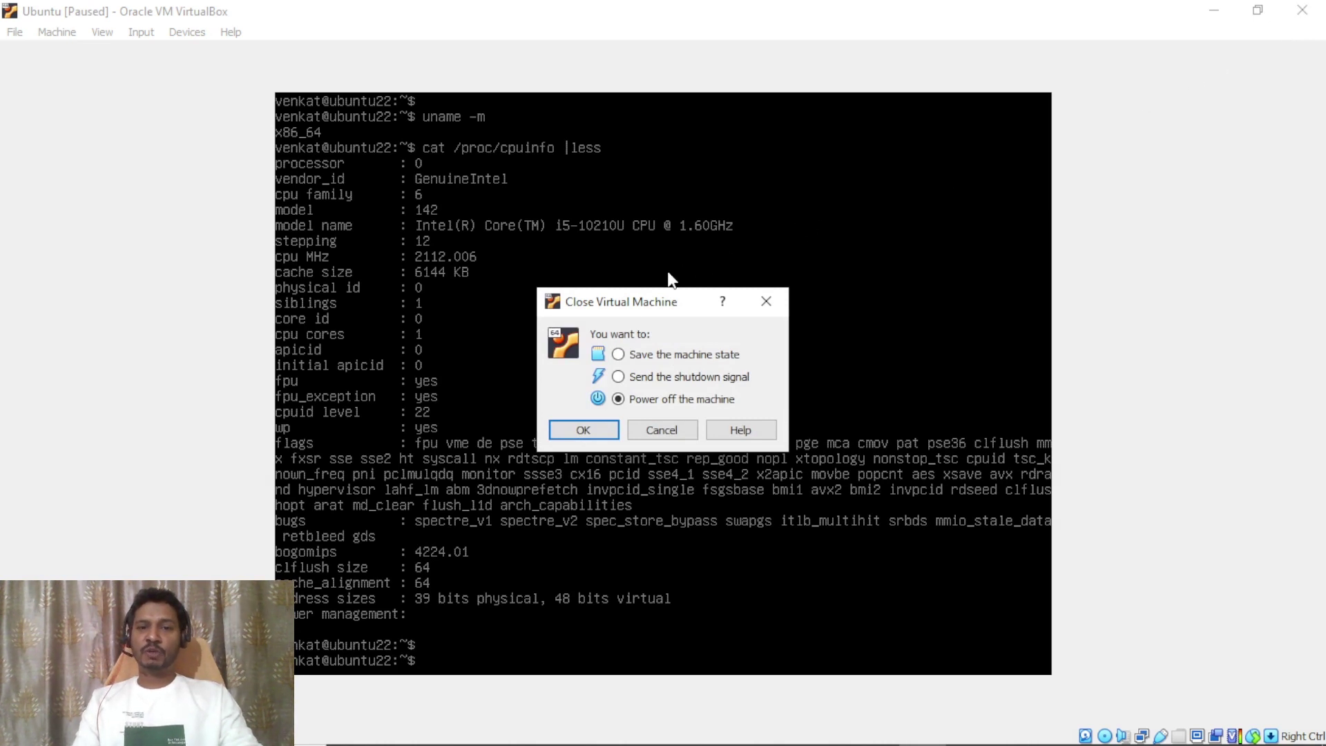
left_click(619, 355)
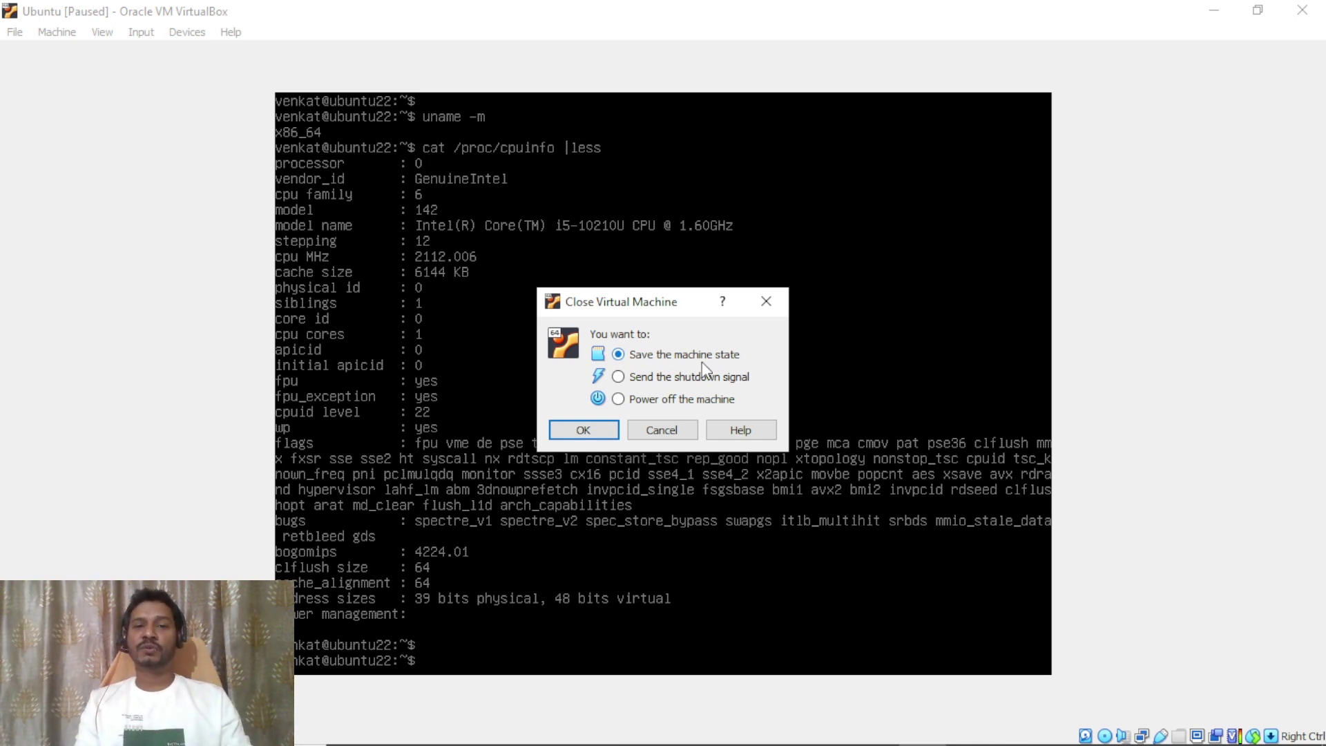
left_click(622, 402)
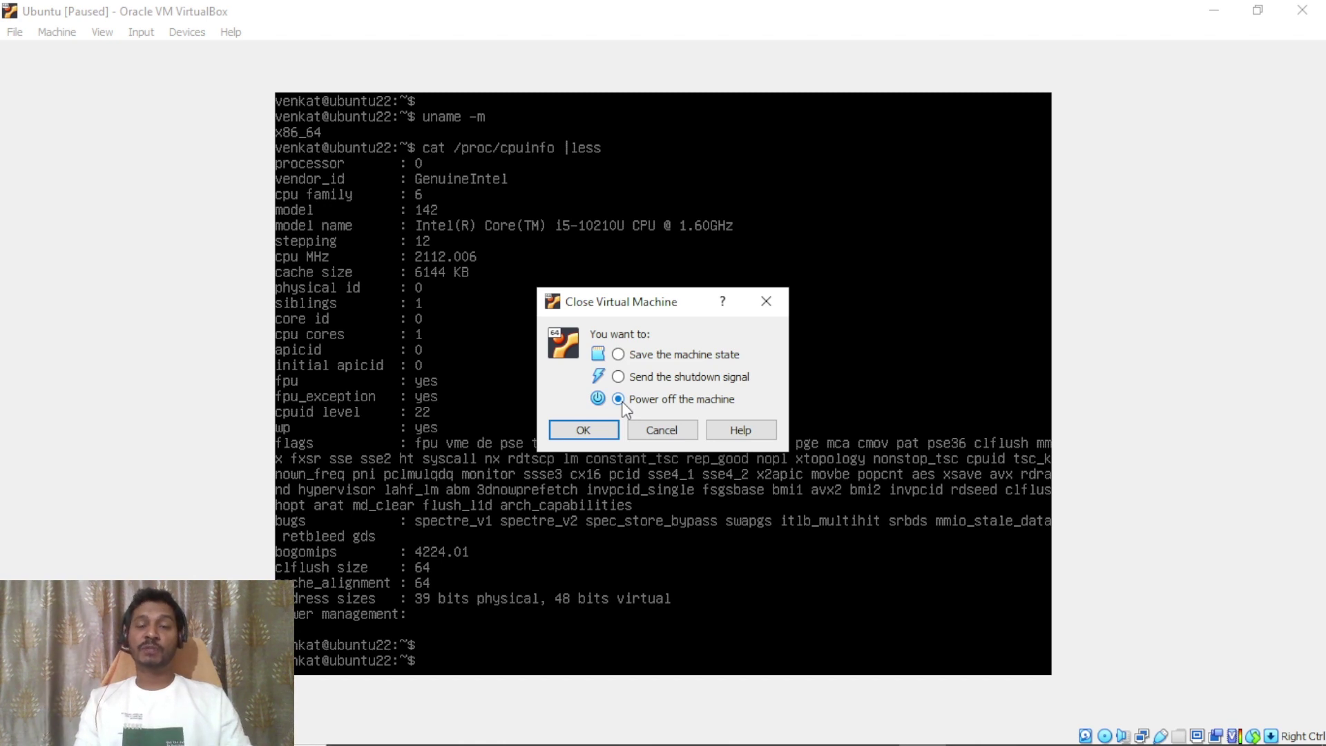
left_click(624, 358)
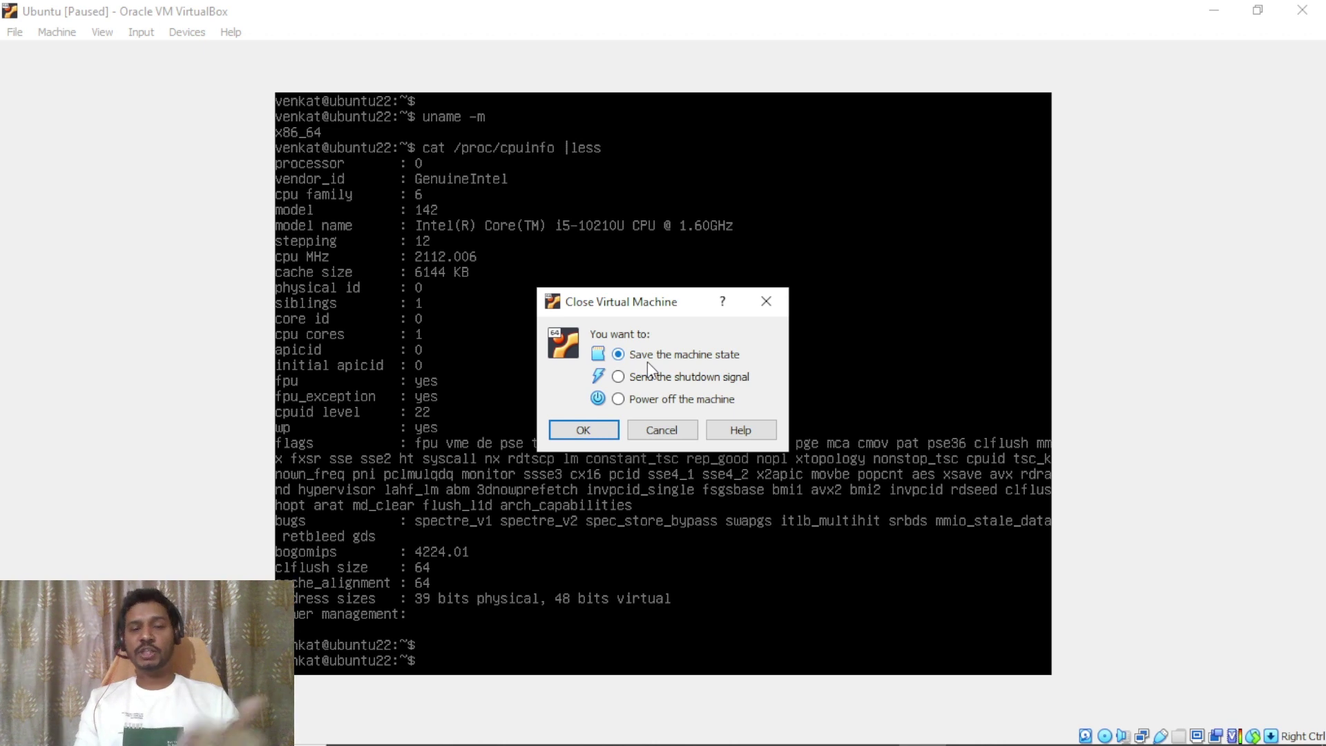
left_click(583, 430)
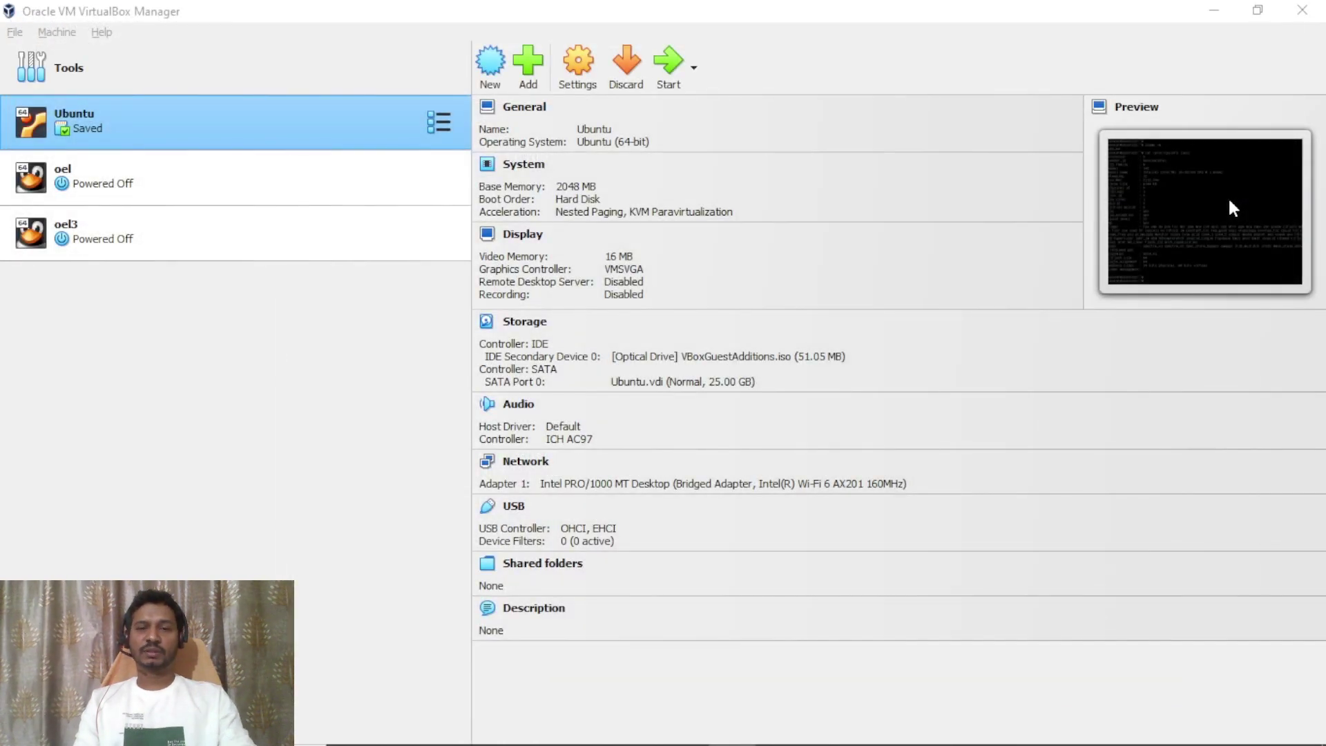
Restart the saved Ubuntu VM with Start > Normal Start from its context menu.
left_click(1178, 164)
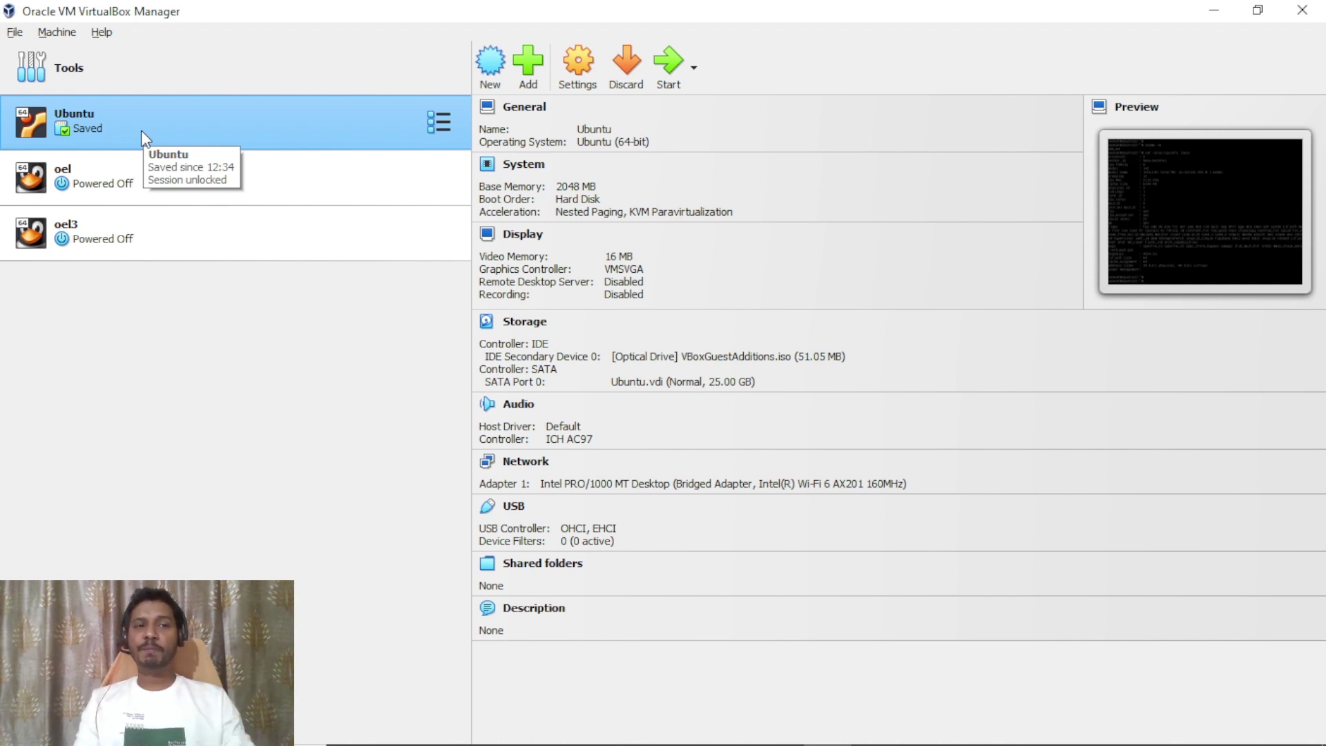
right_click(141, 130)
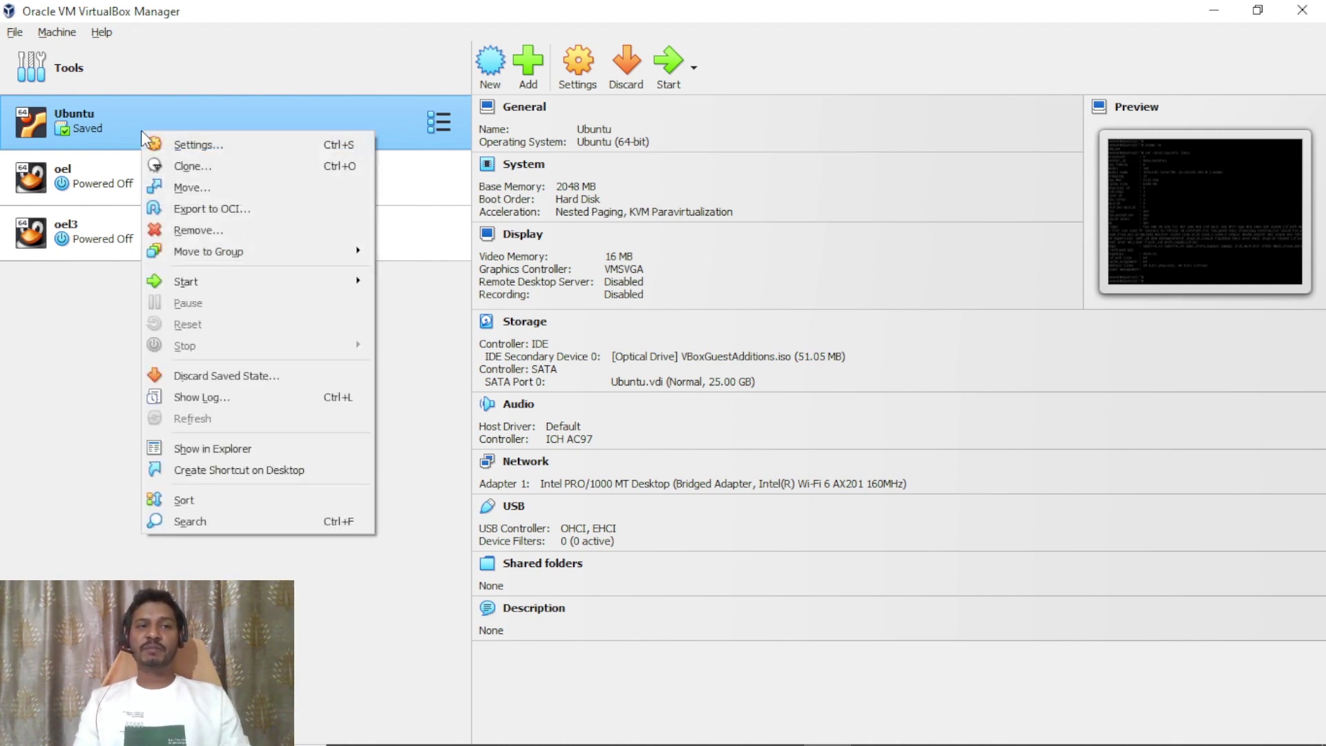
mouse_move(346, 282)
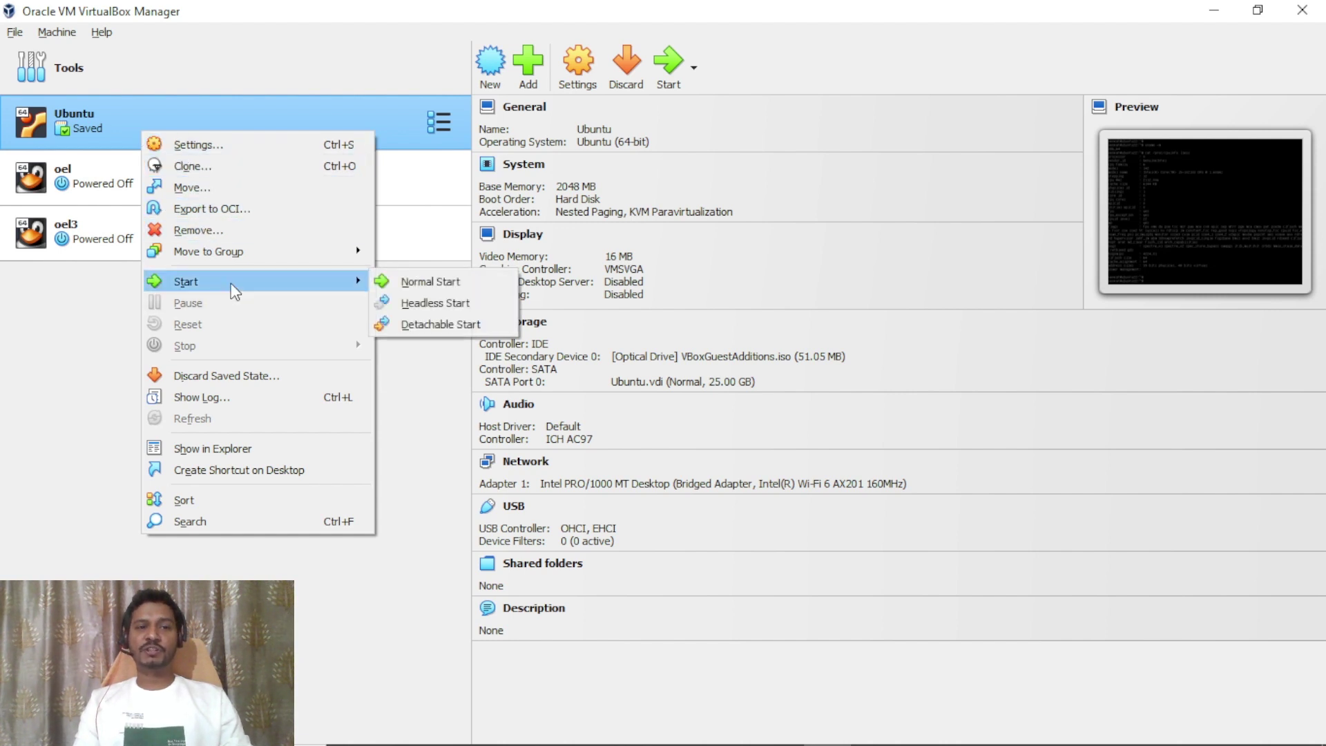
left_click(437, 281)
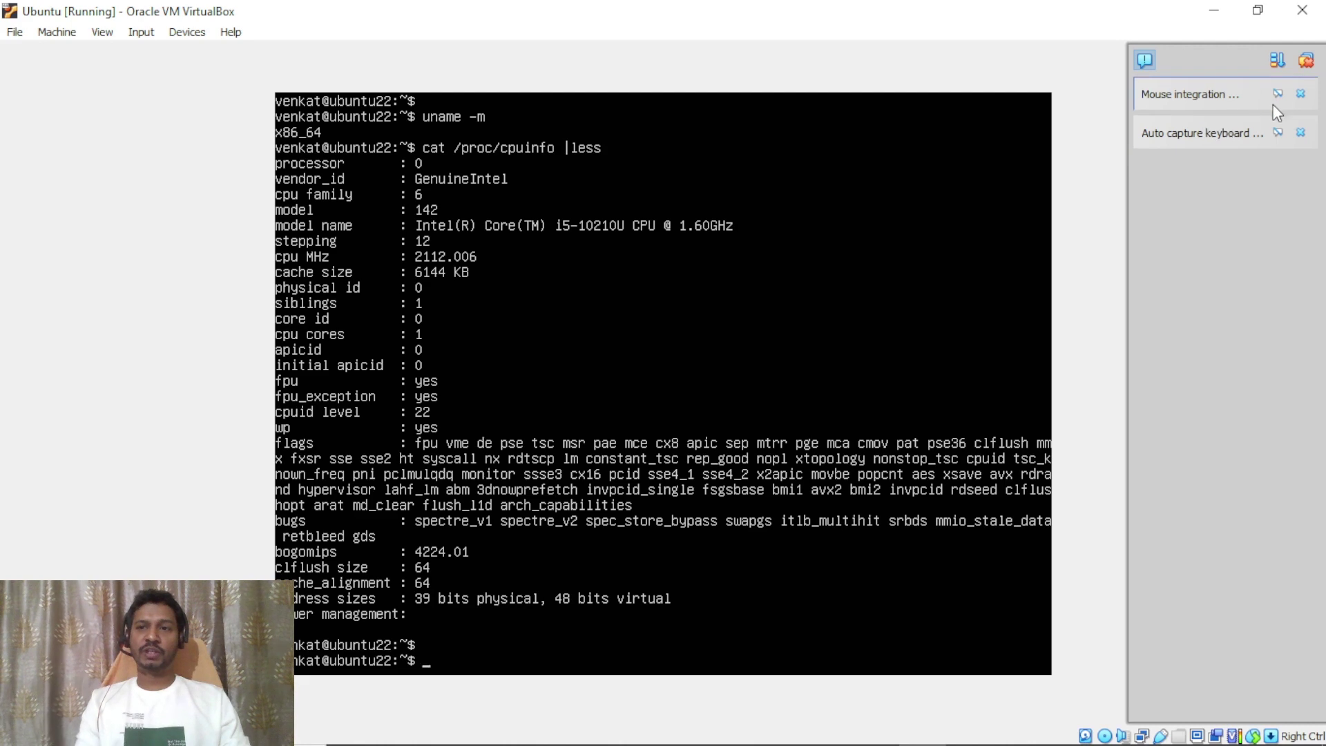
Dismiss the mouse notice and close the Ubuntu VM with 'Power off the machine'.
left_click(1300, 94)
left_click(1302, 10)
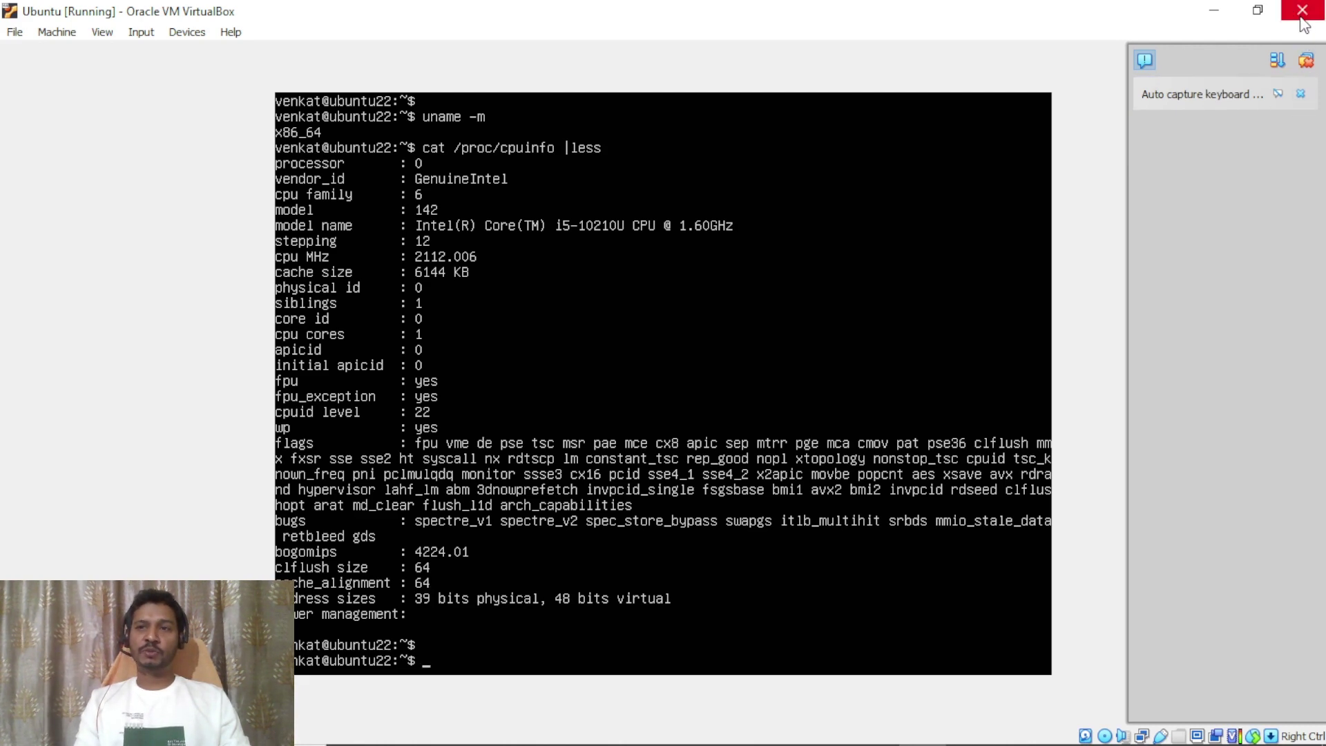
left_click(640, 400)
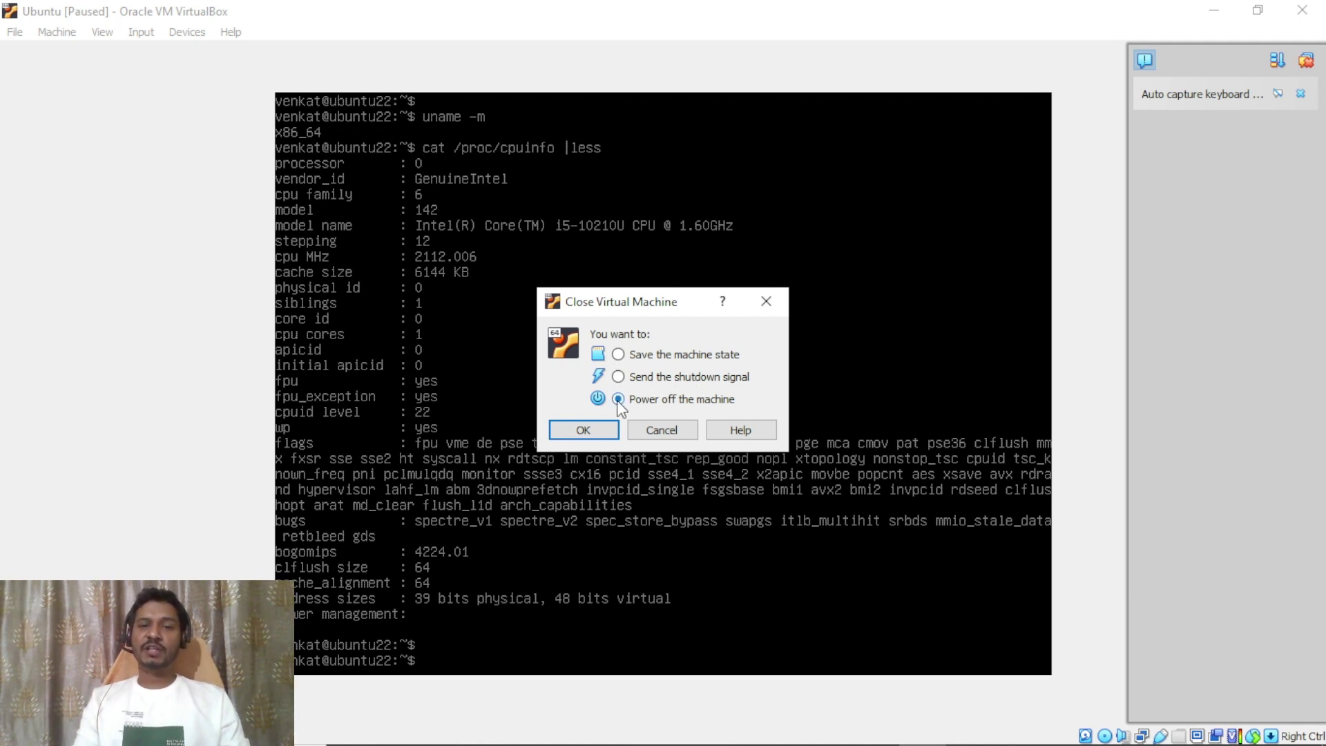
left_click(583, 430)
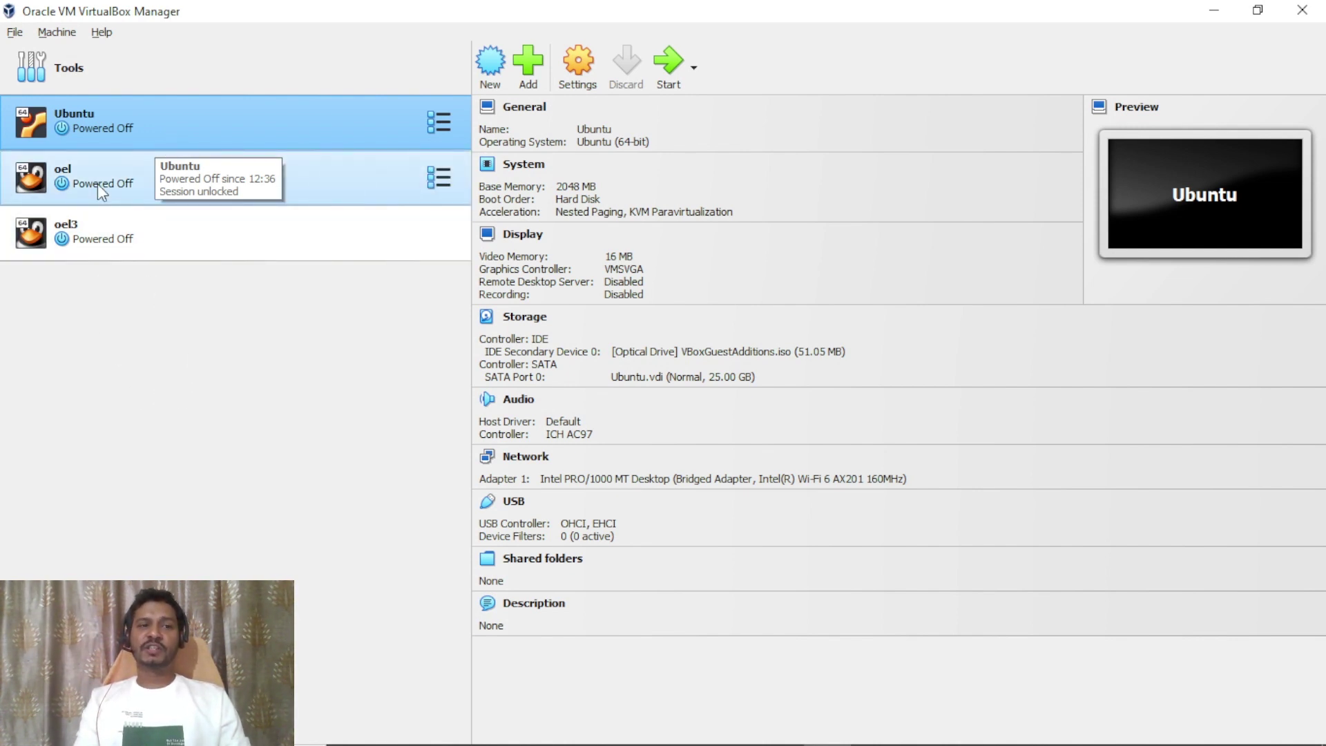
Start the oel3 VM with Normal Start from its context menu.
left_click(110, 241)
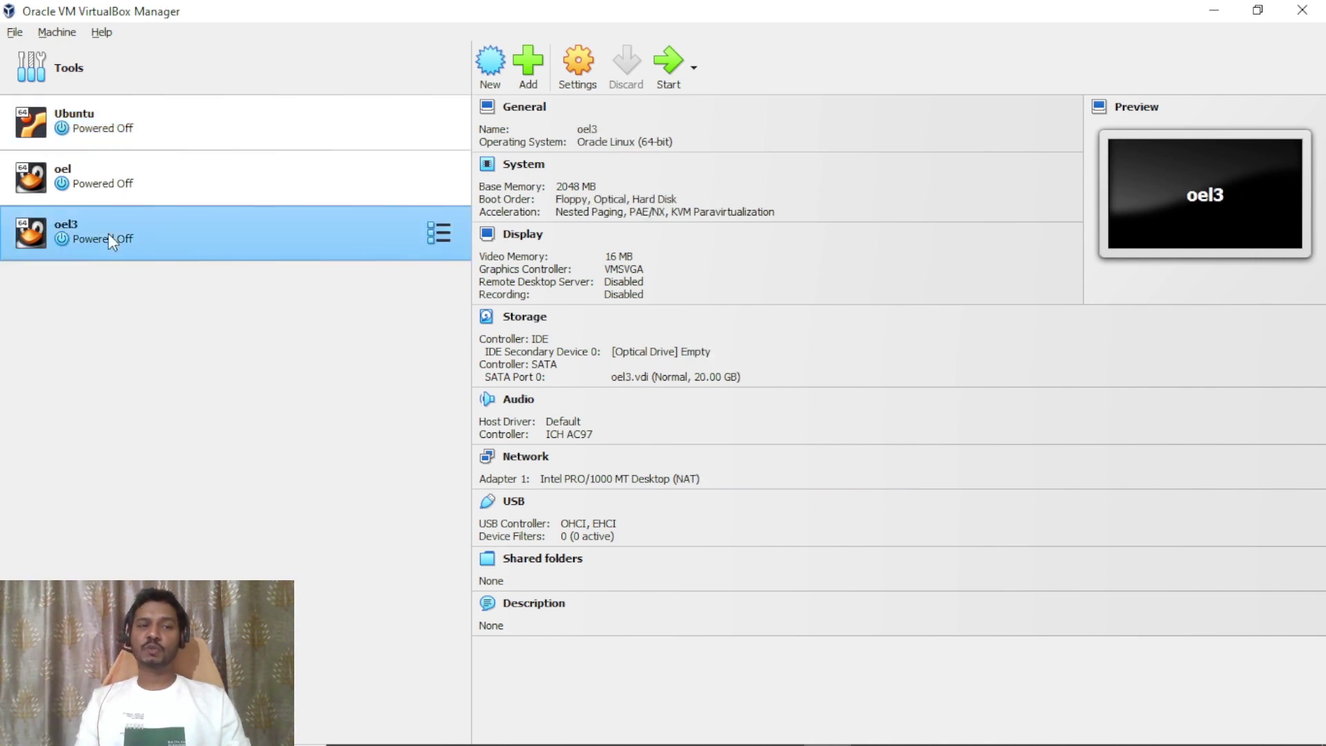
right_click(108, 234)
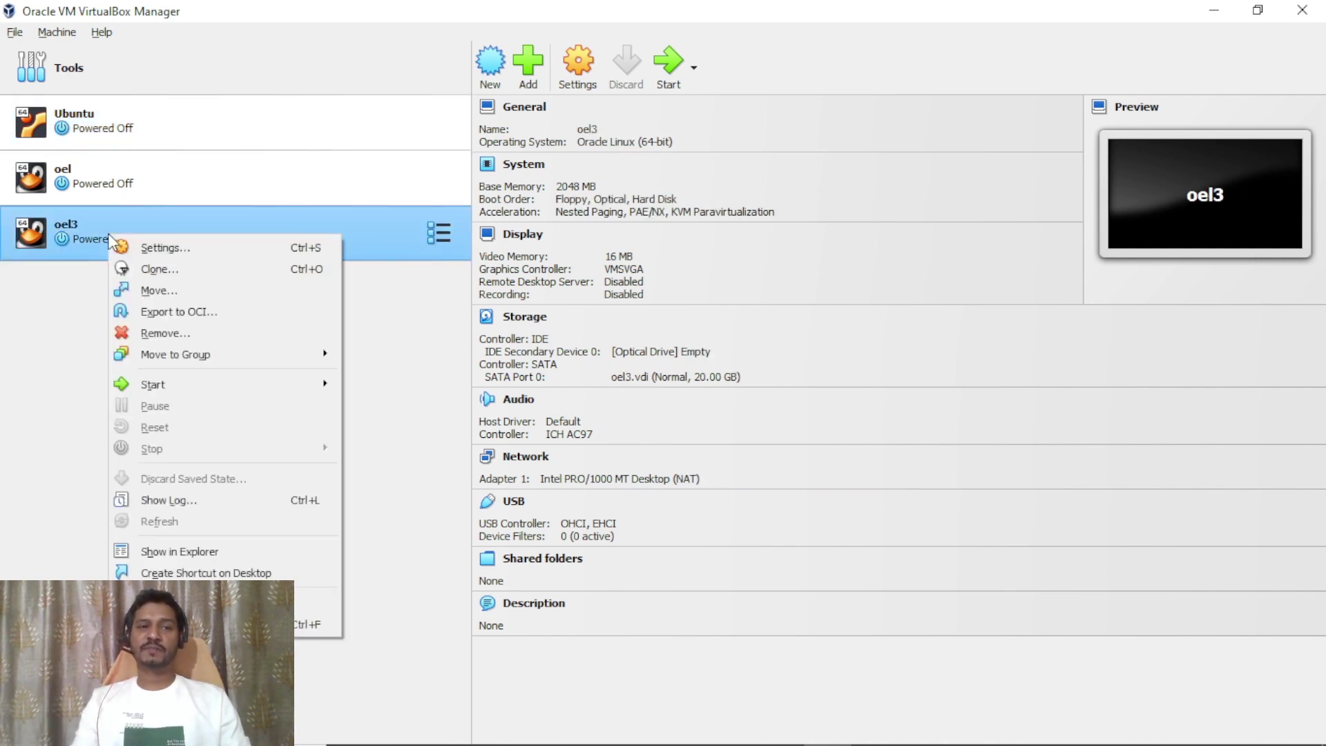
mouse_move(202, 382)
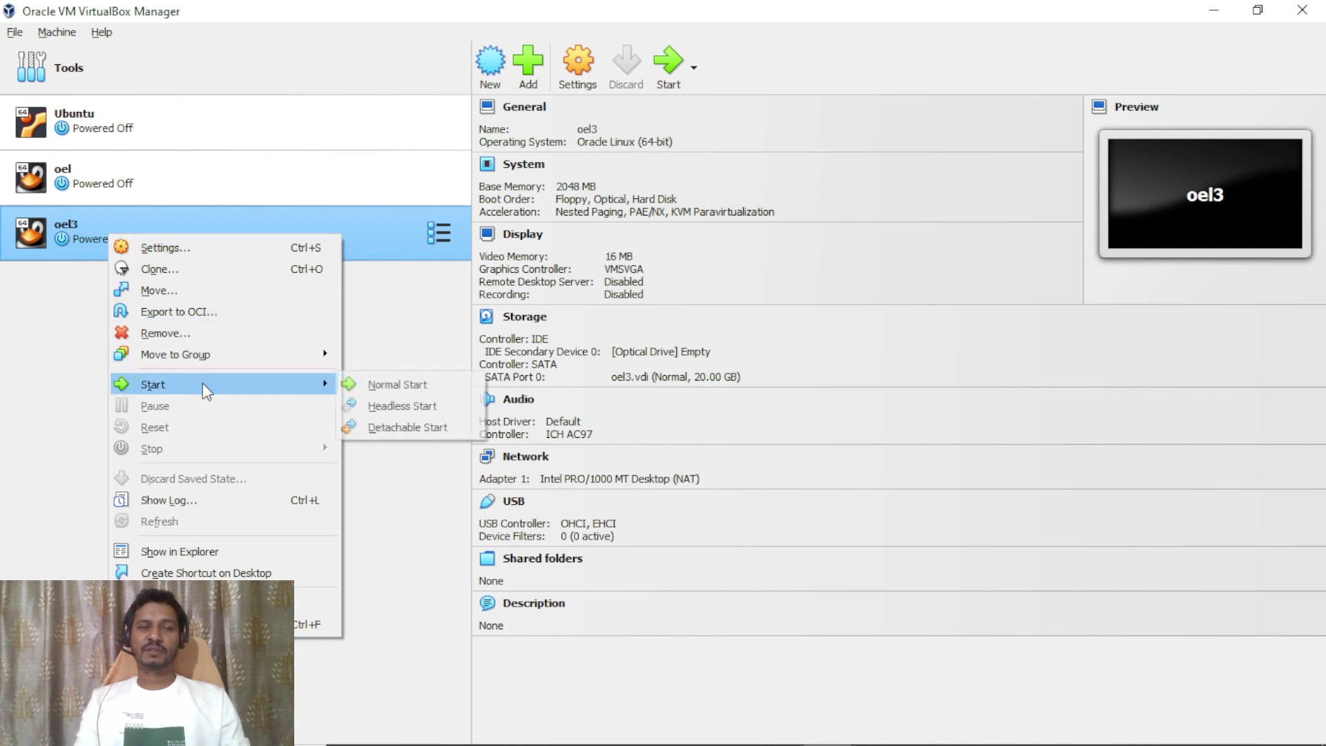
left_click(420, 388)
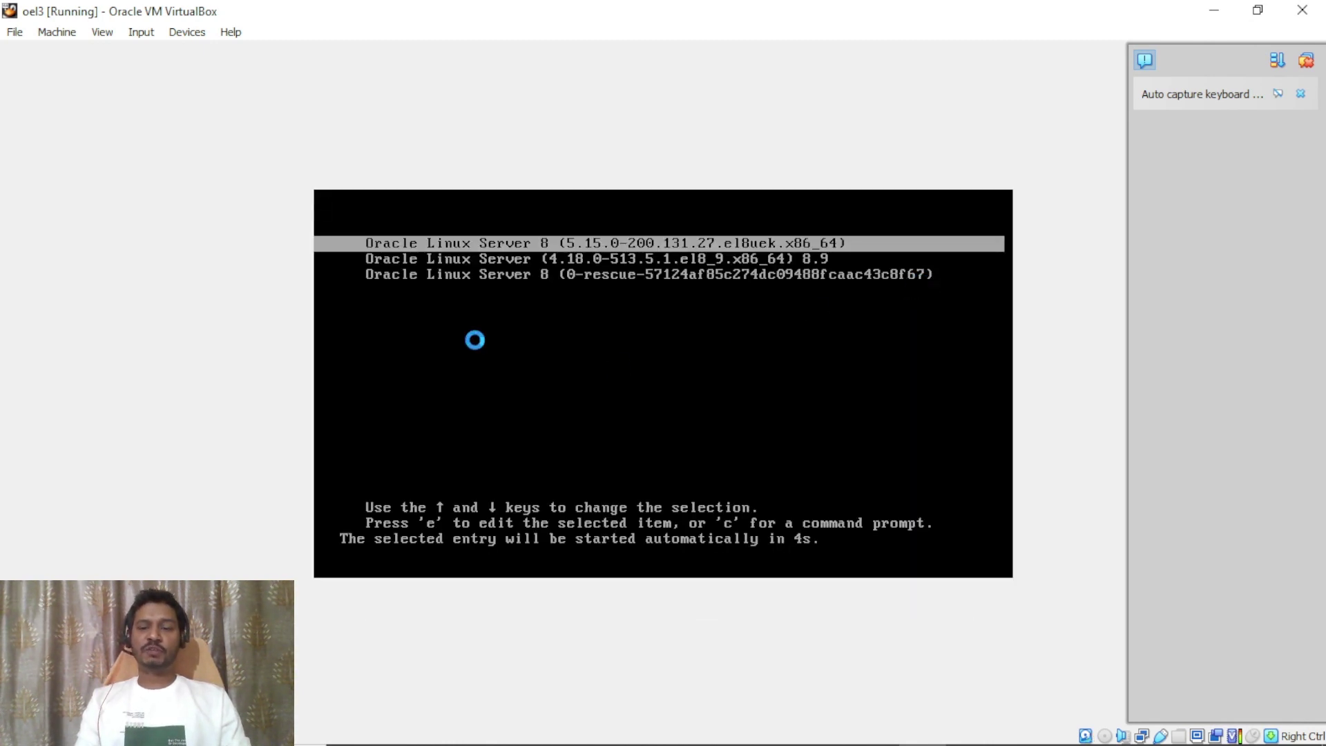
Browse the GRUB kernel entries and boot the first one, the 5.15.0 UEK kernel.
key("Down")
key("Down")
key("Up")
key("Up")
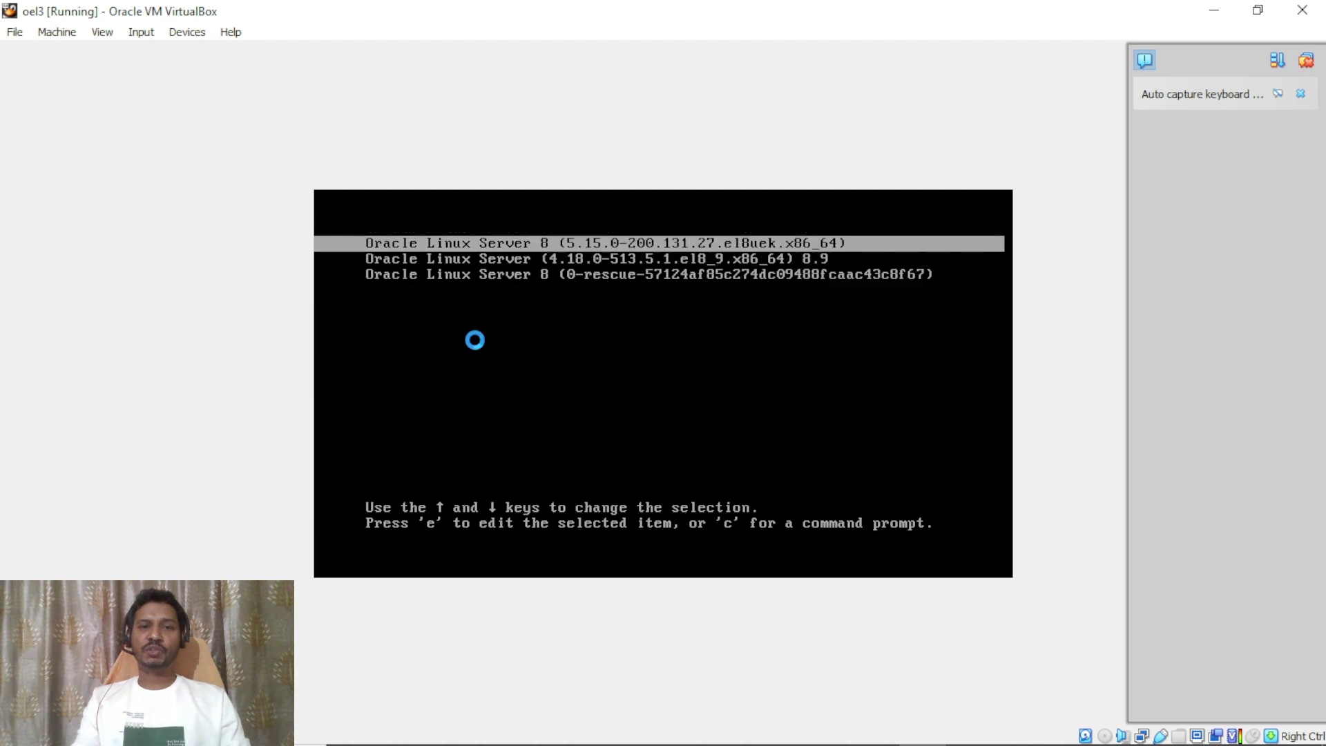
key("Down")
key("Up")
key("Down")
key("Up")
key("Down")
key("Up")
key("Down")
key("Up")
key("Down")
key("Up")
key("Down")
key("Up")
key("Down")
key("Up")
key("Down")
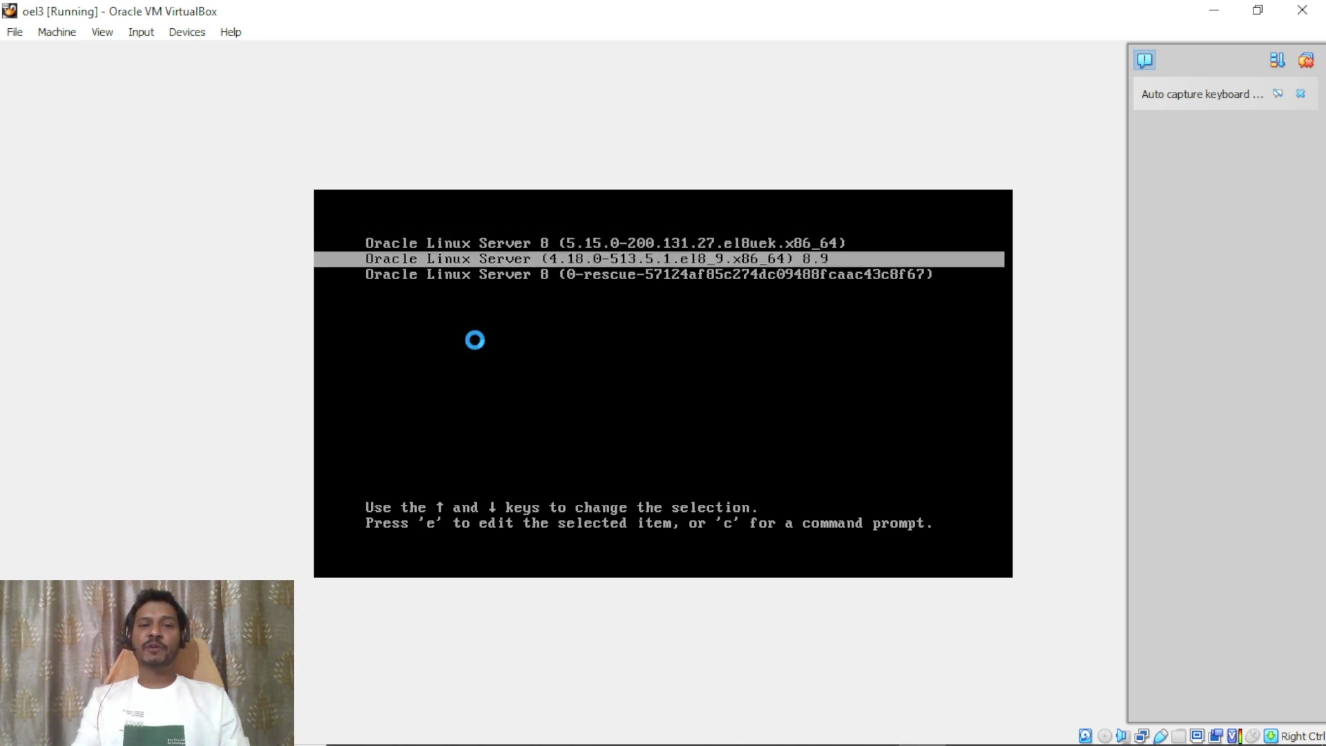
key("Up")
key("Down")
key("Up")
key("Down")
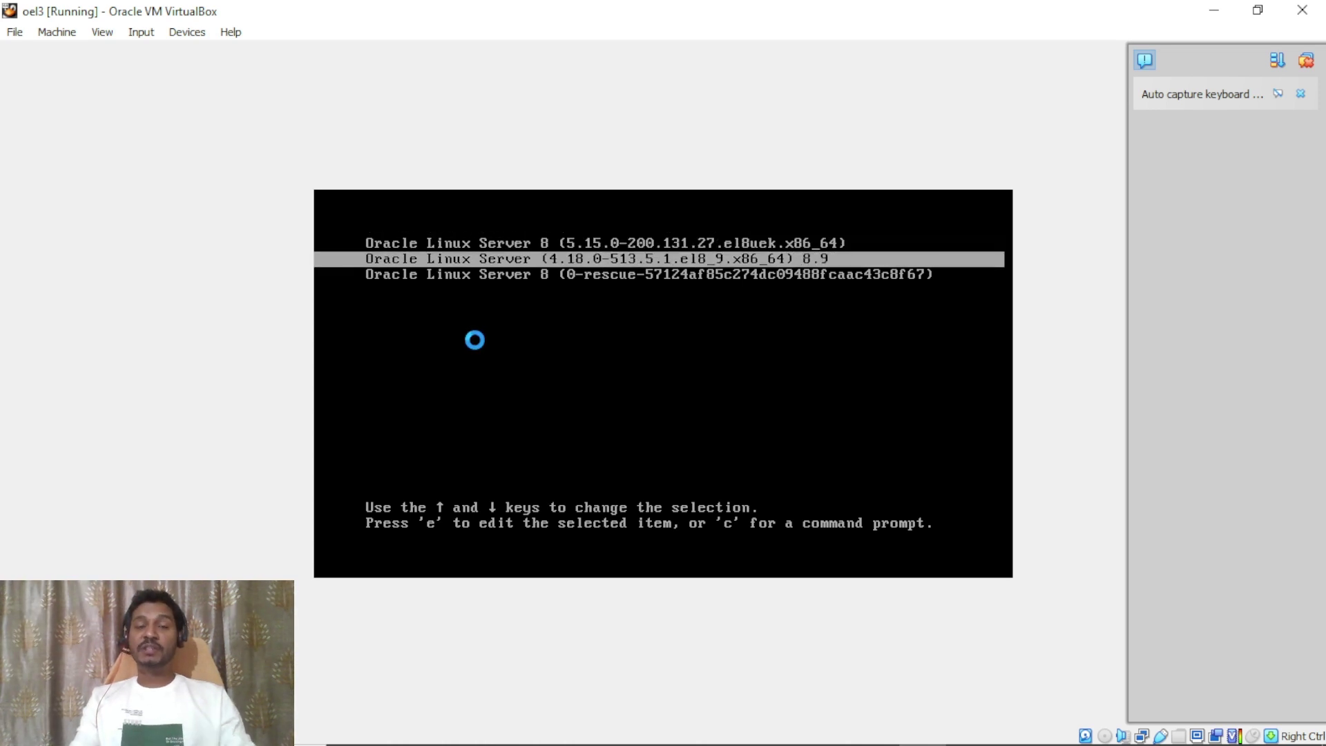
key("Up")
key("Down")
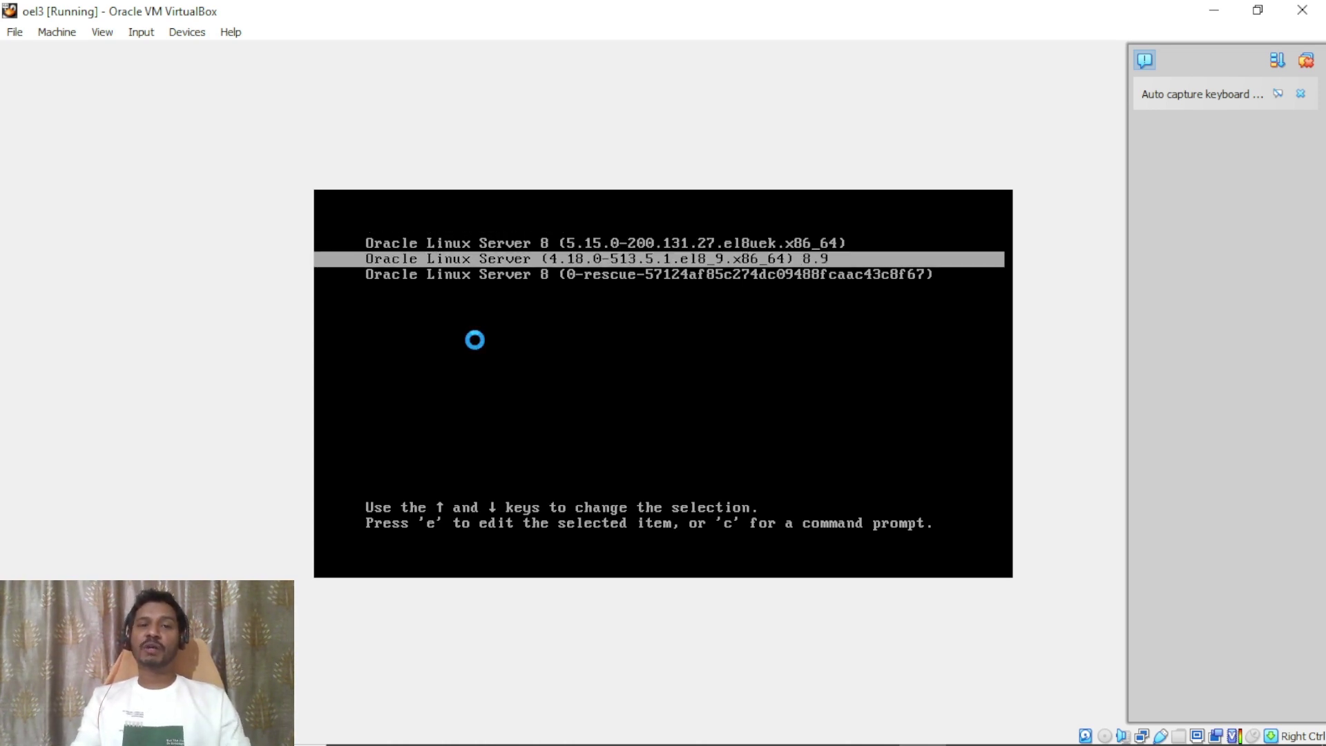
key("Up")
key("Down")
key("Up")
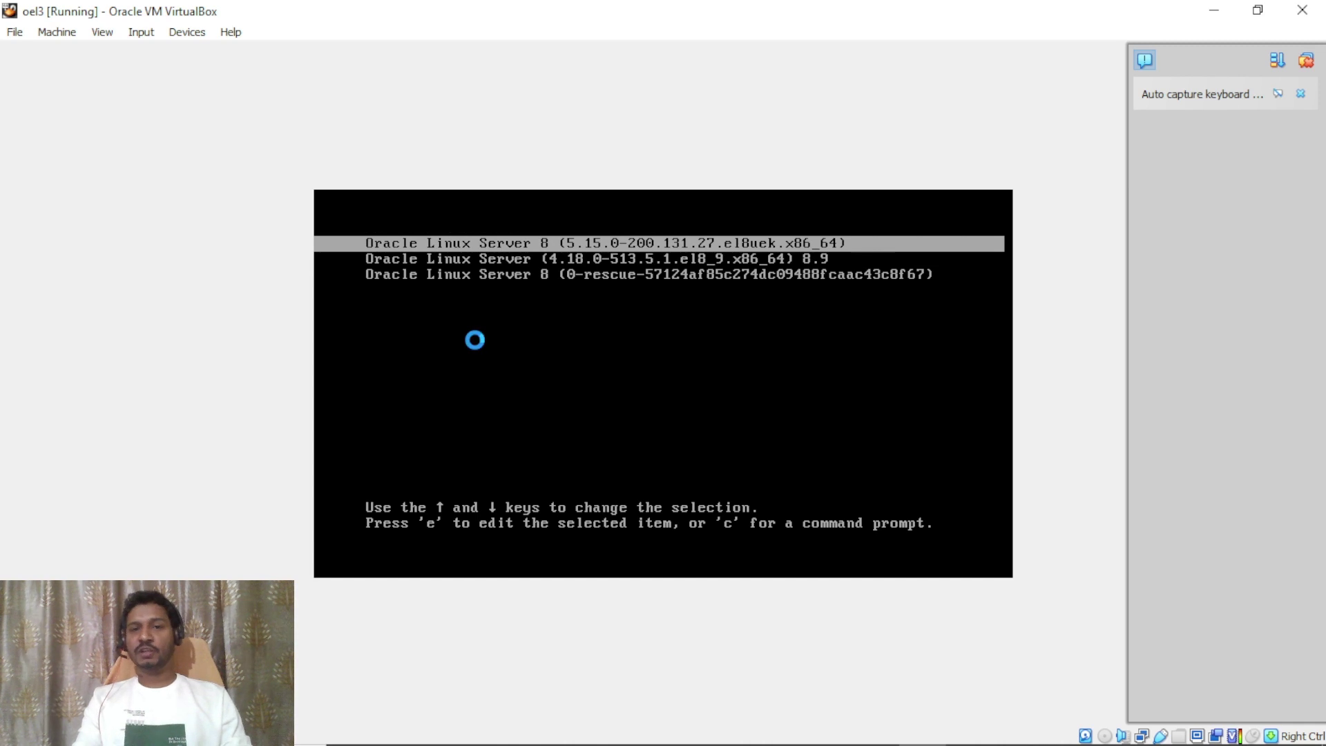
key("Down")
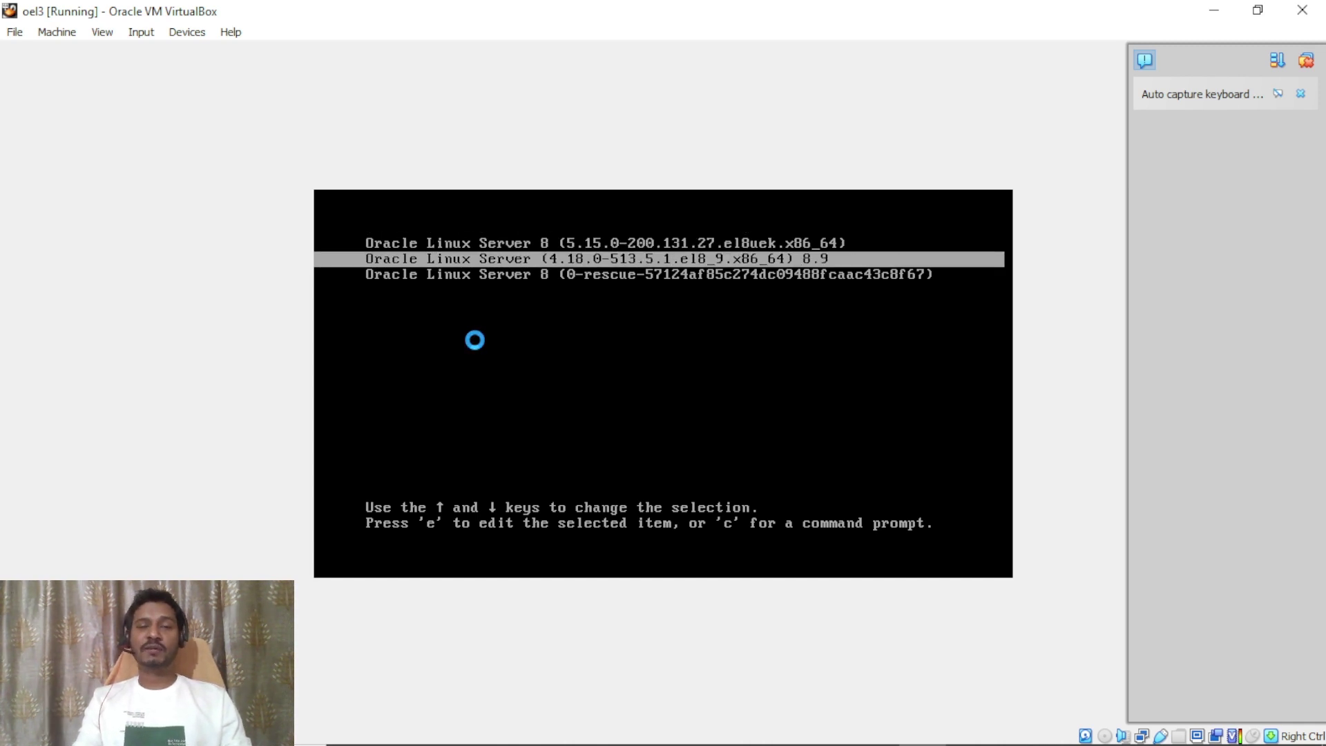
key("Up")
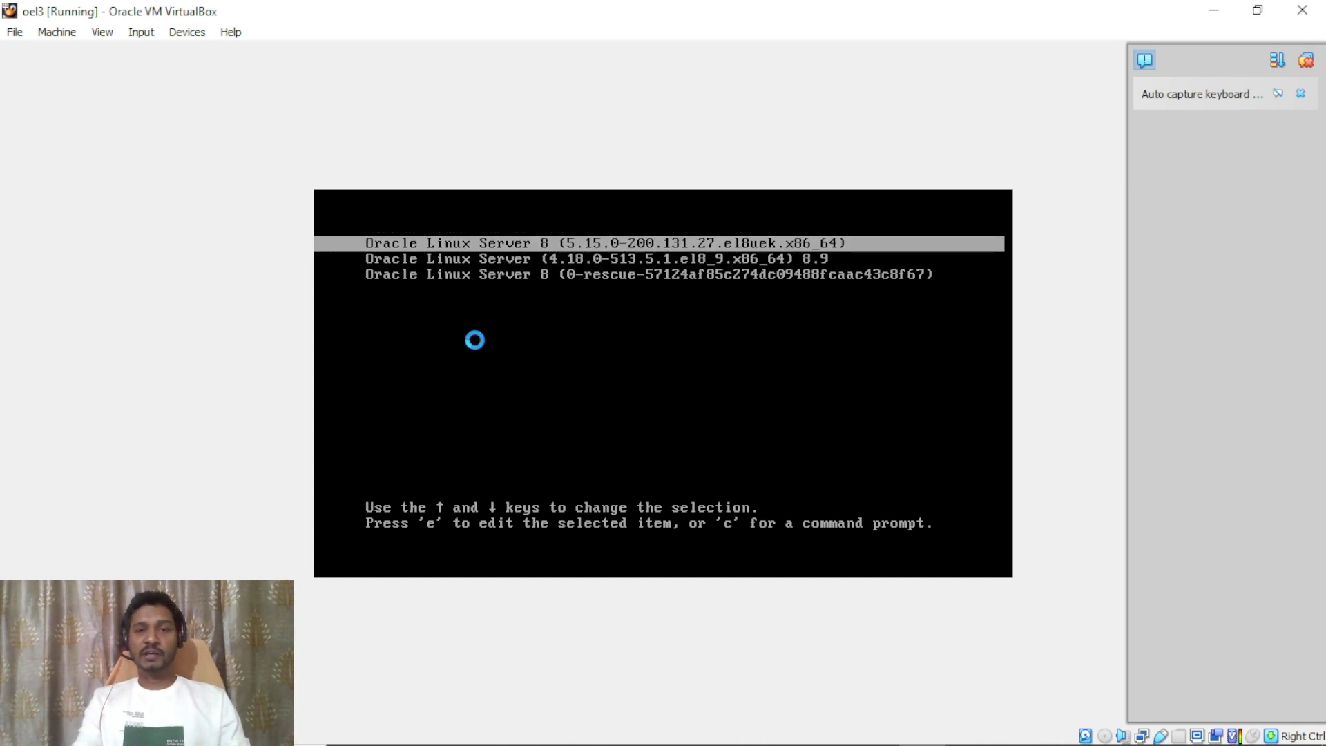
key("Down")
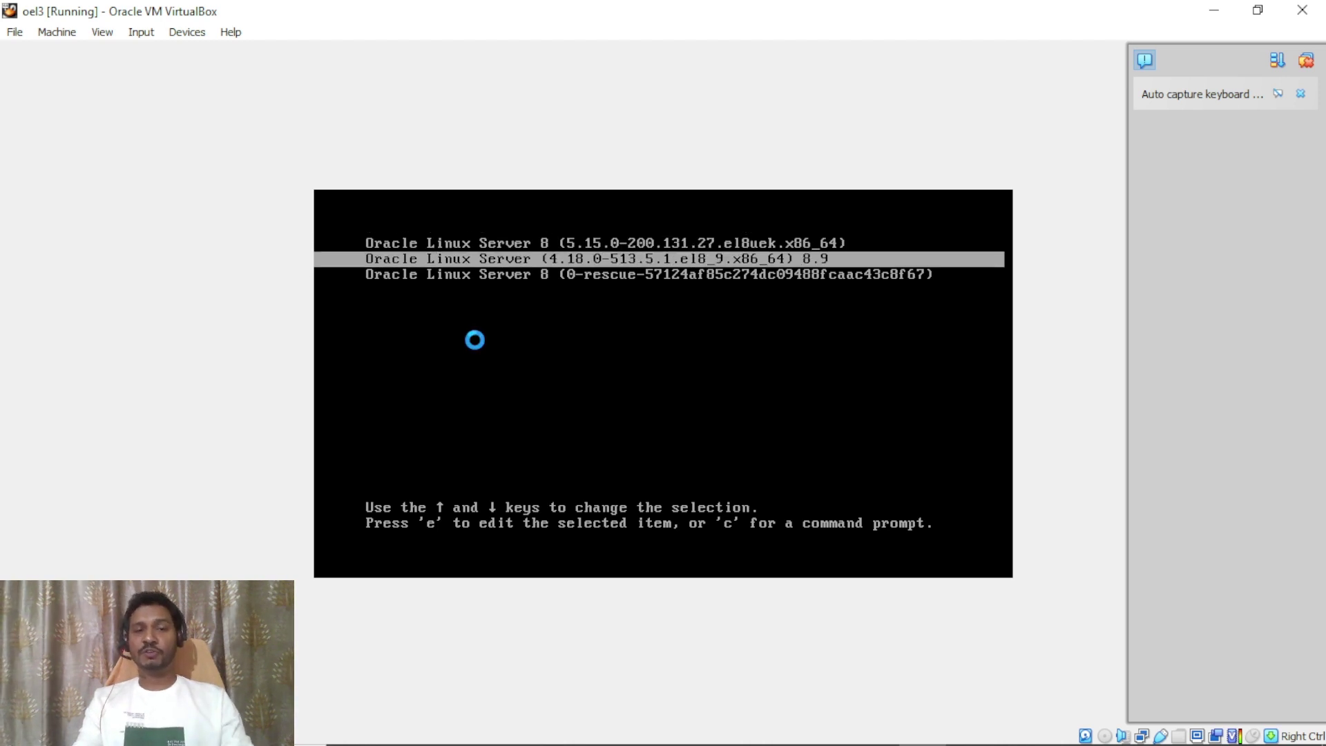
key("Up")
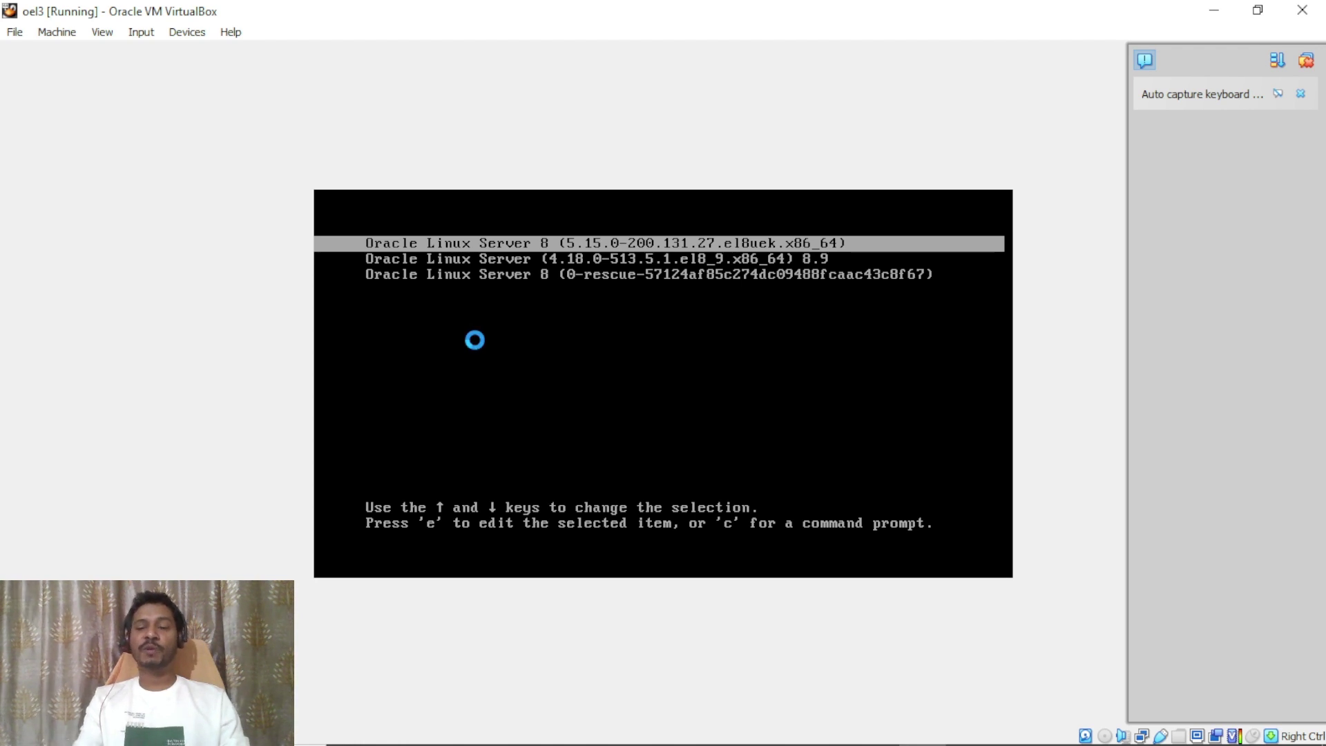
key("Down")
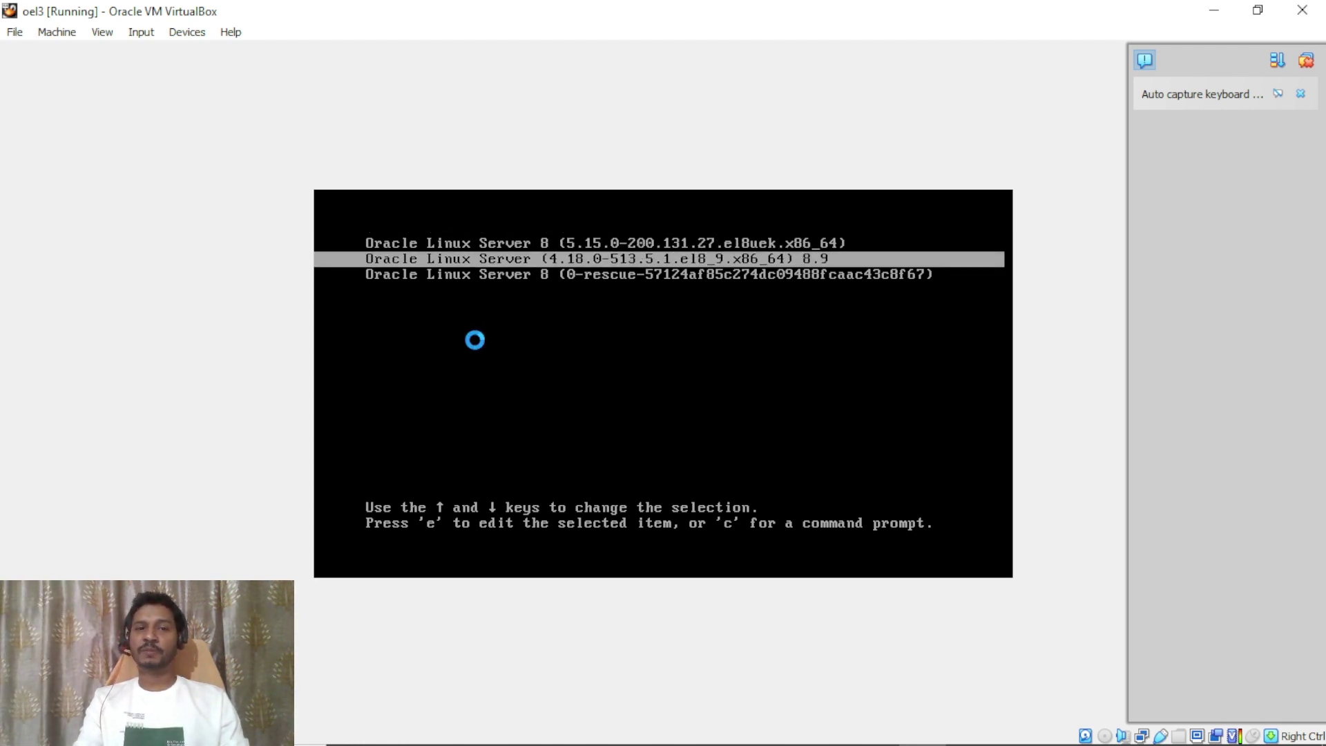
key("Up")
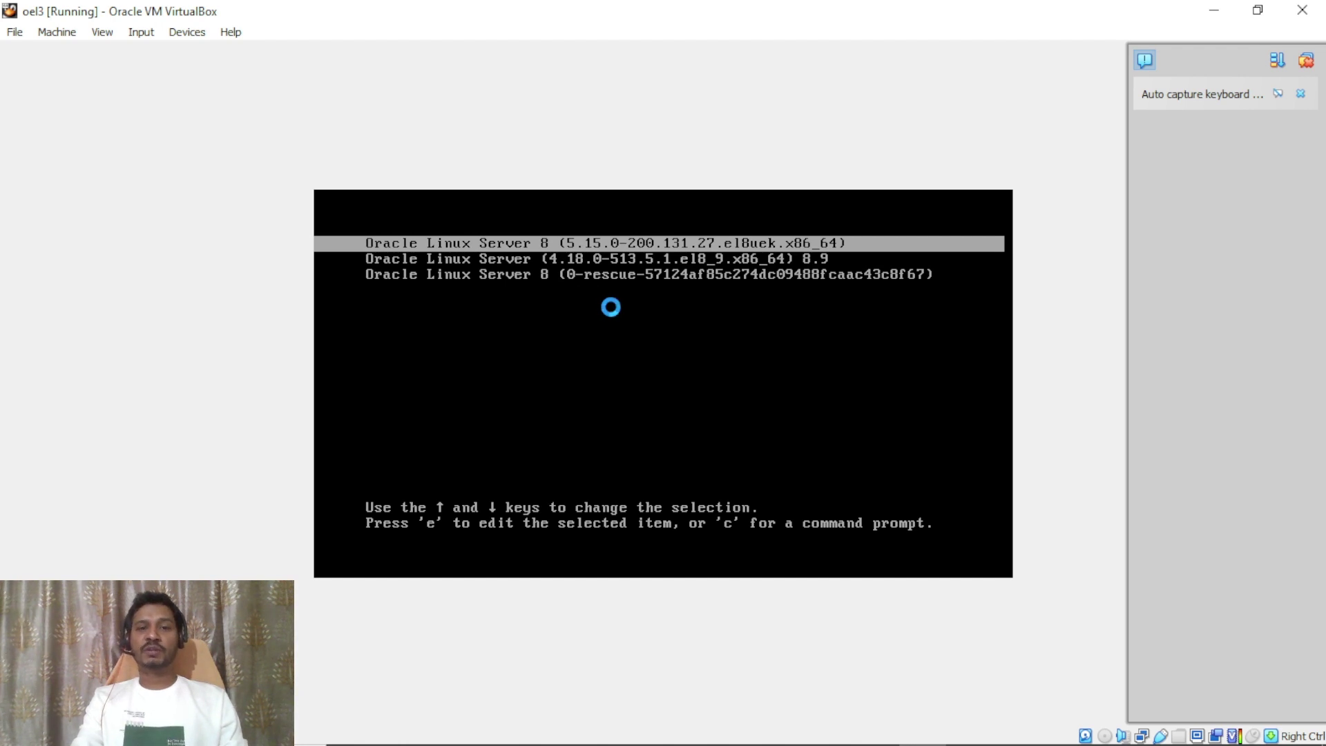
key("Return")
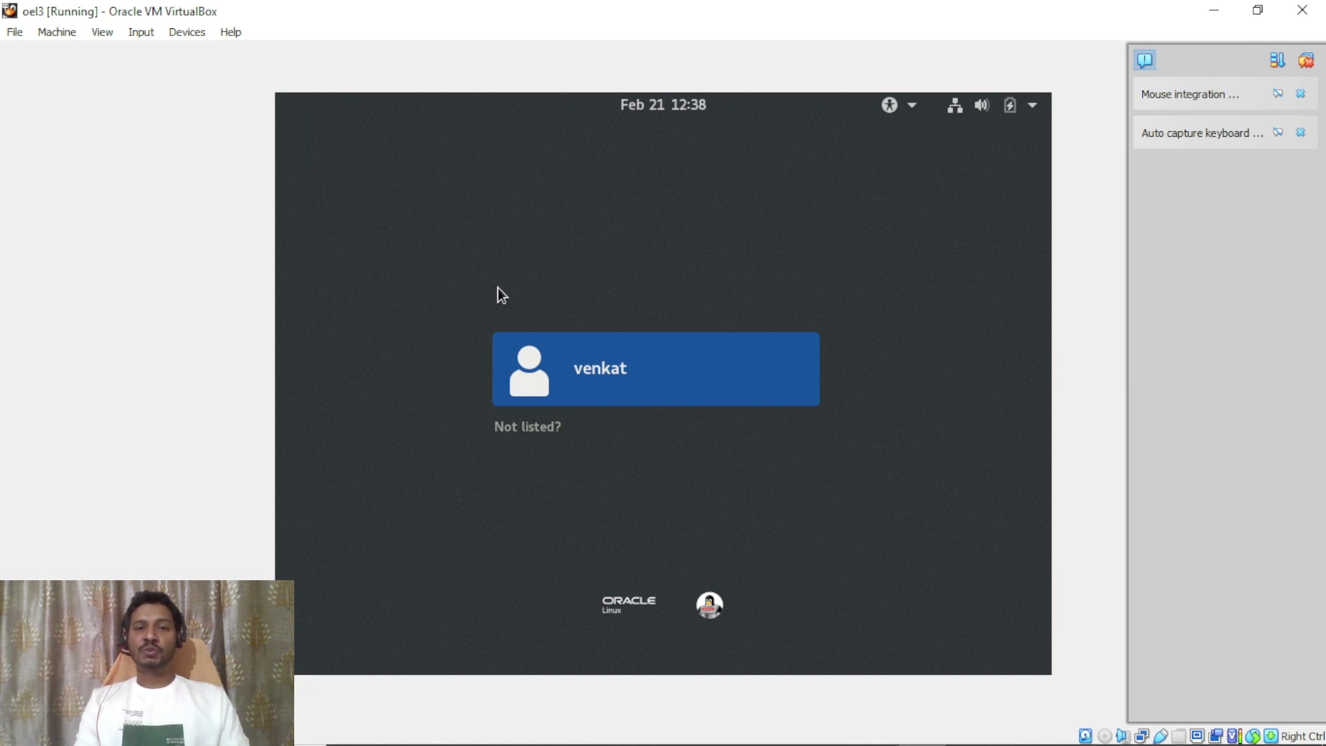
Select the user account on the oel3 login screen and enter its password to sign in.
left_click(595, 371)
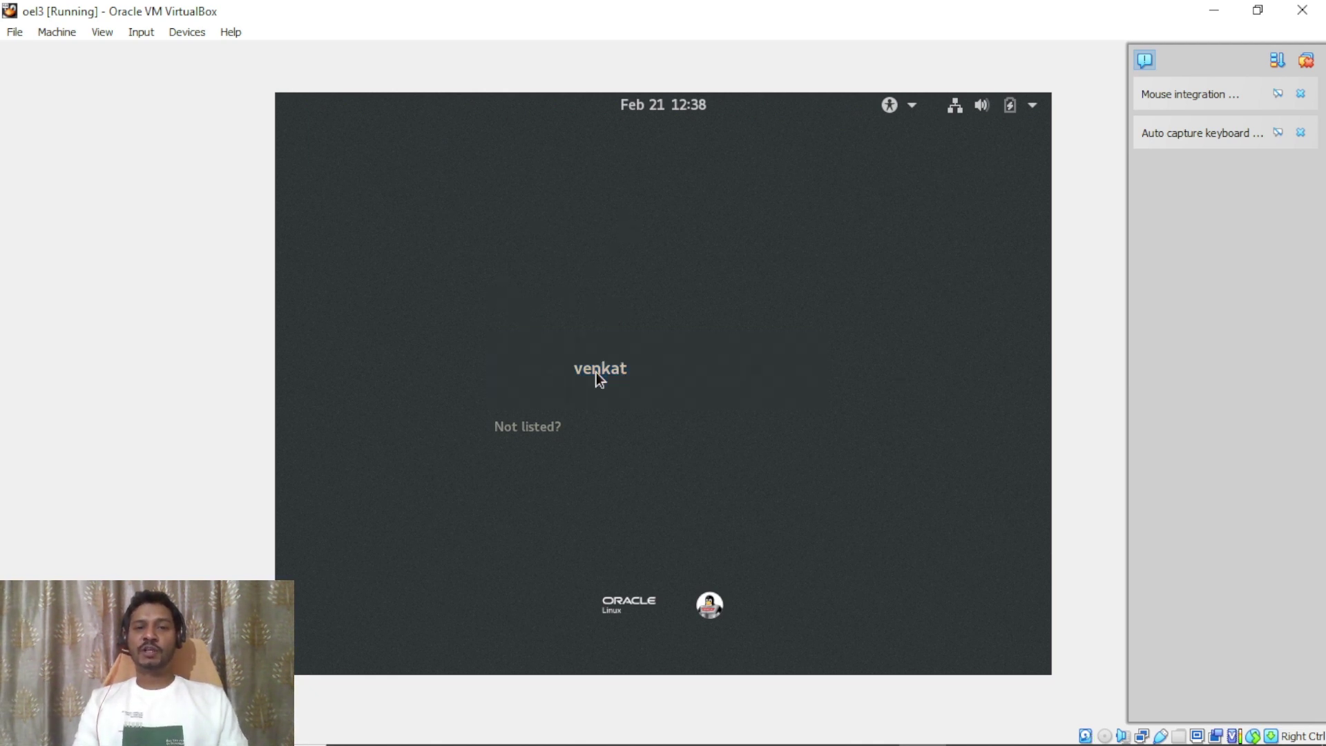
type("*****")
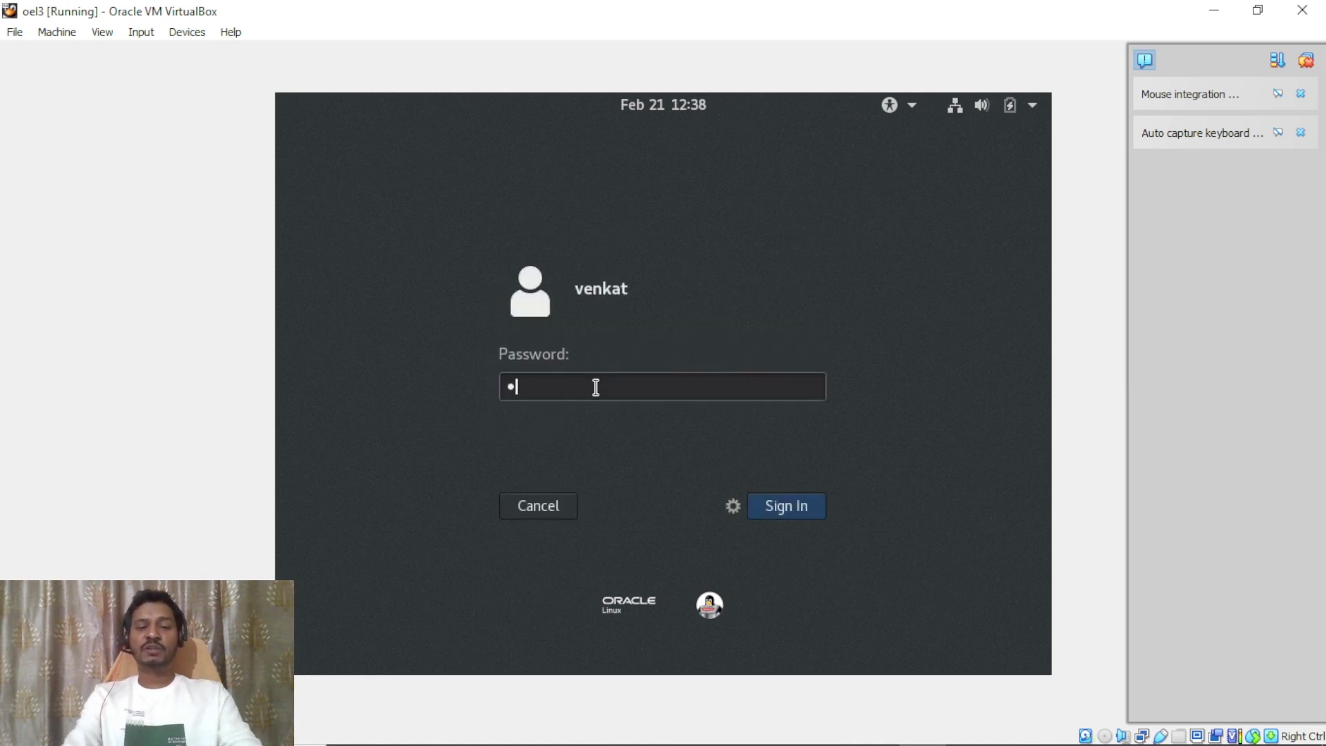
type("*****")
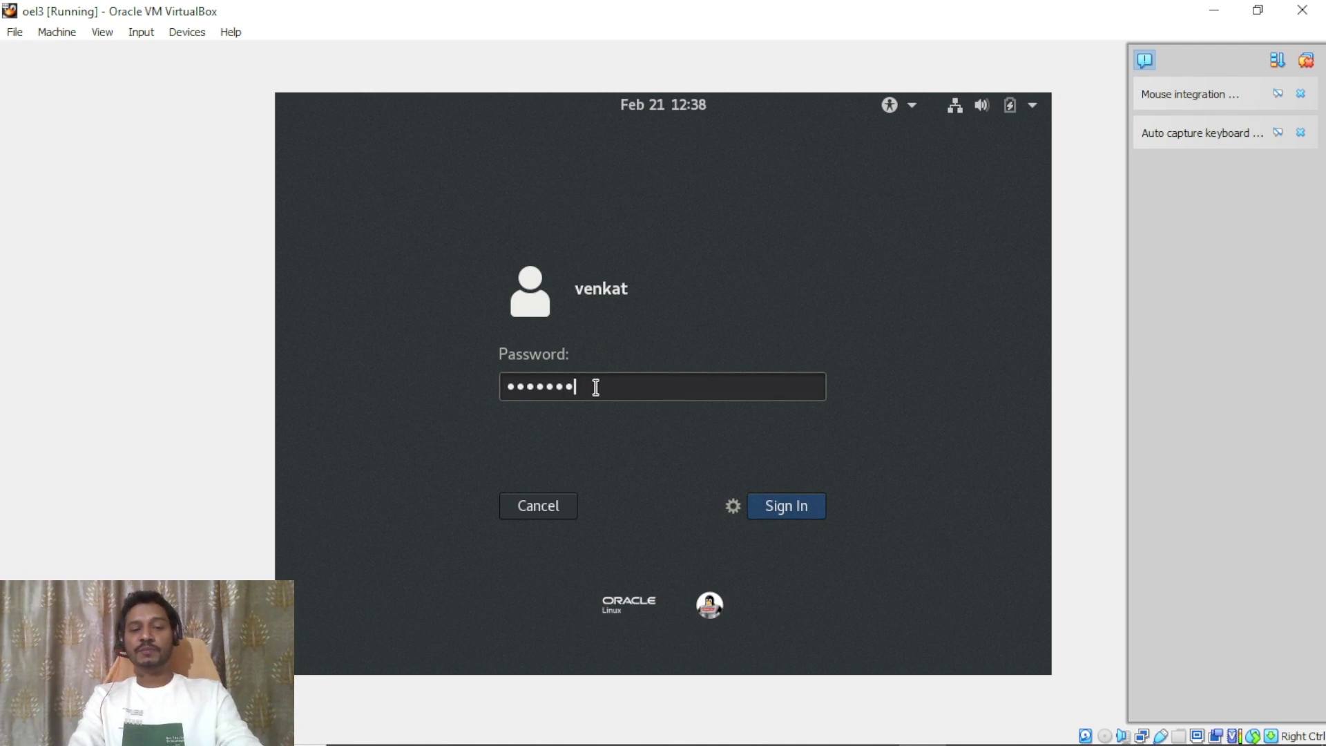
type("*")
key("Return")
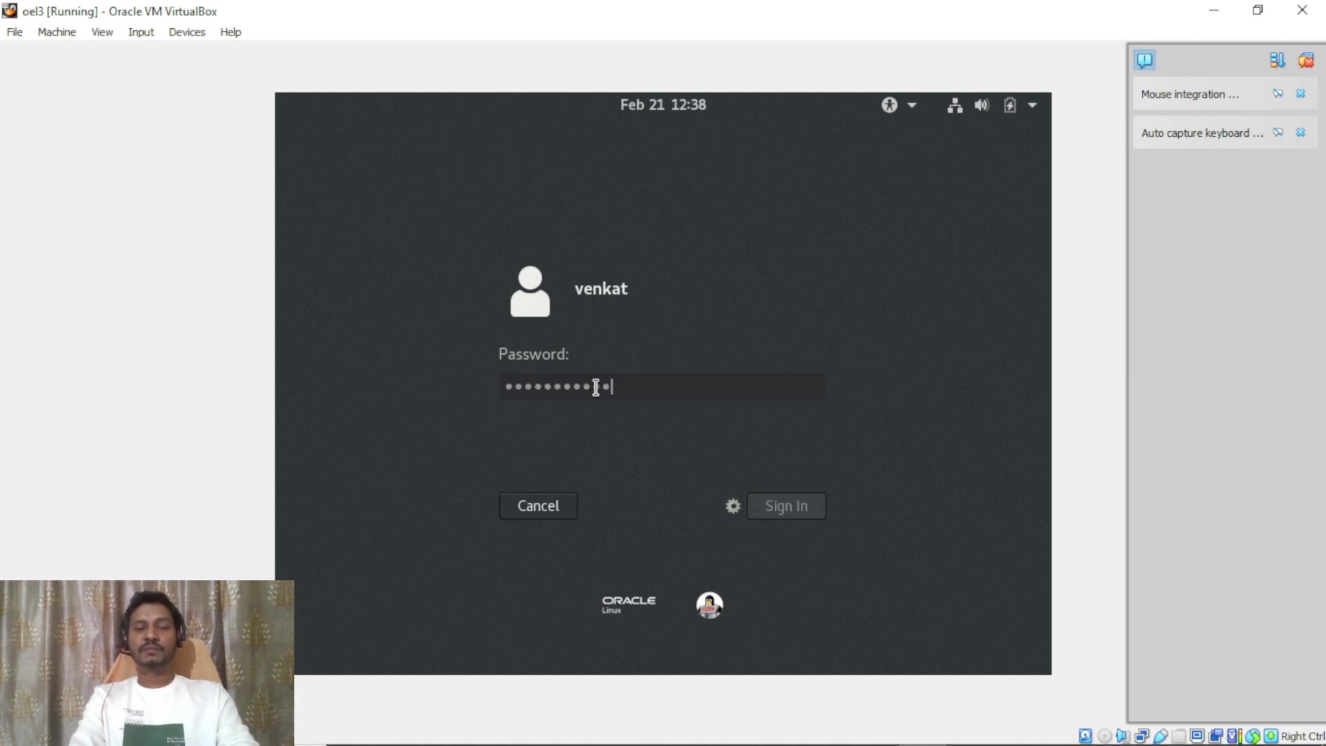
type("**********")
key("Return")
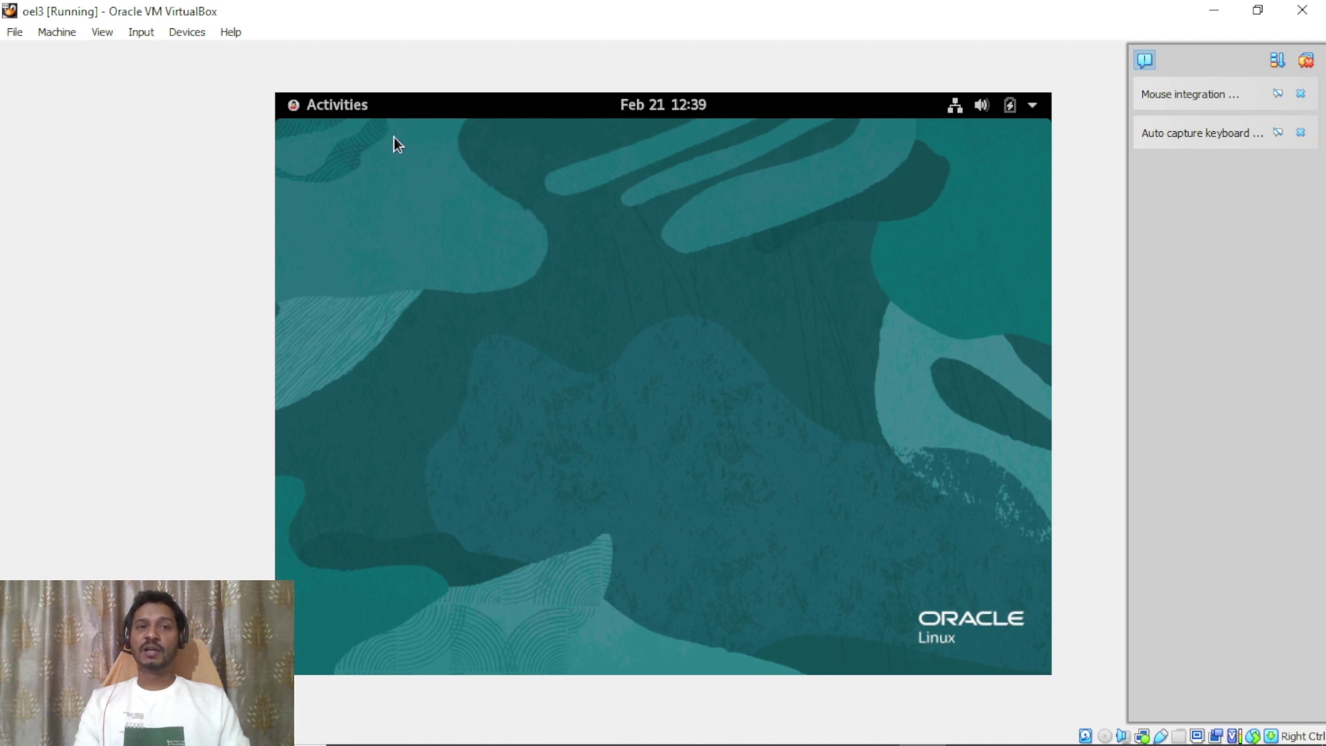
Launch a Terminal on the oel3 Oracle Linux guest from the Activities application grid.
left_click(329, 106)
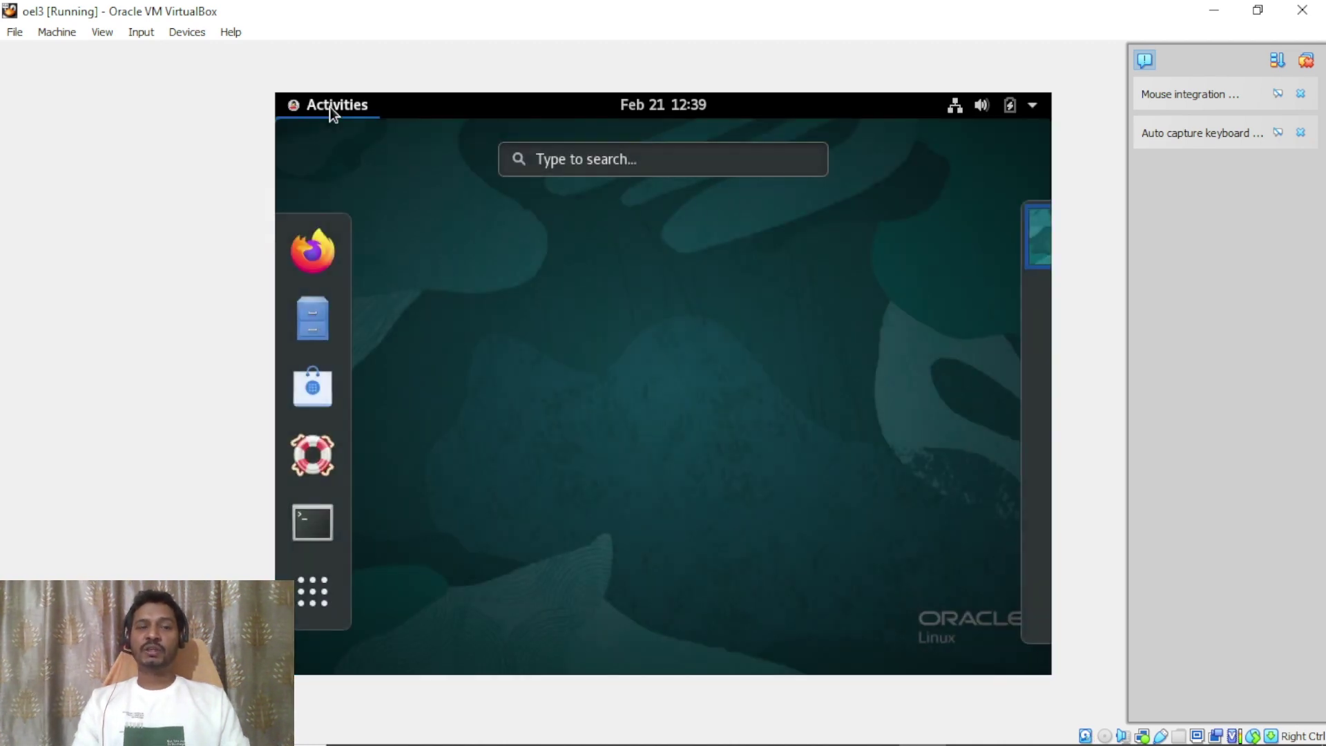
left_click(313, 595)
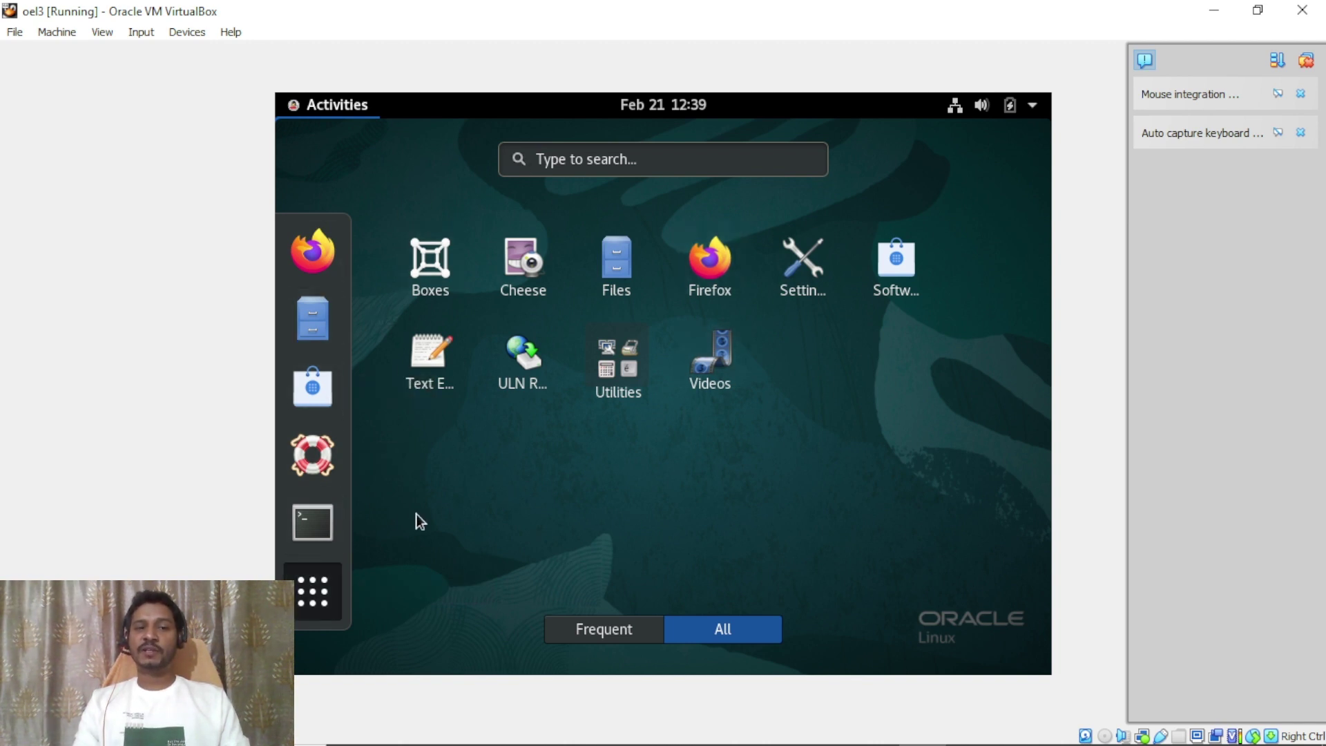
left_click(310, 524)
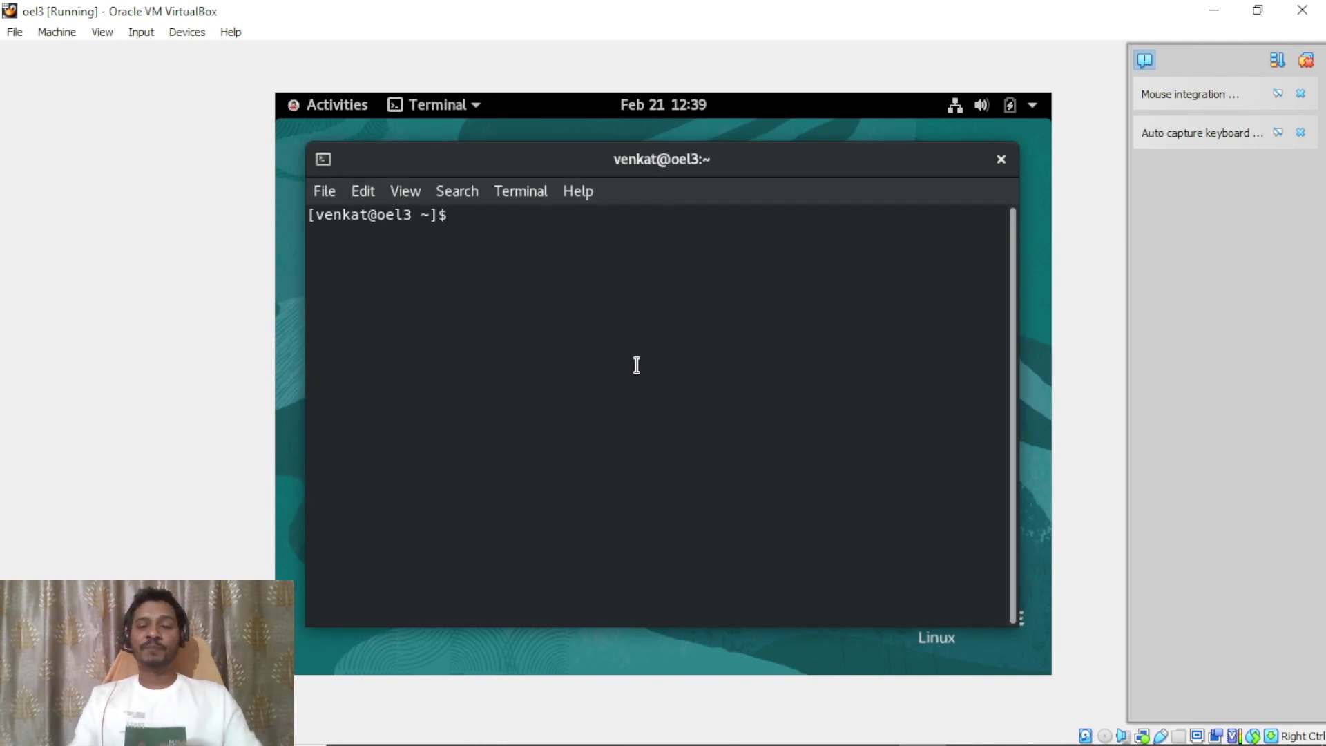
Print /etc/os-release in the guest terminal, showing Oracle Linux Server 8.9.
key("Return")
type("cat /e")
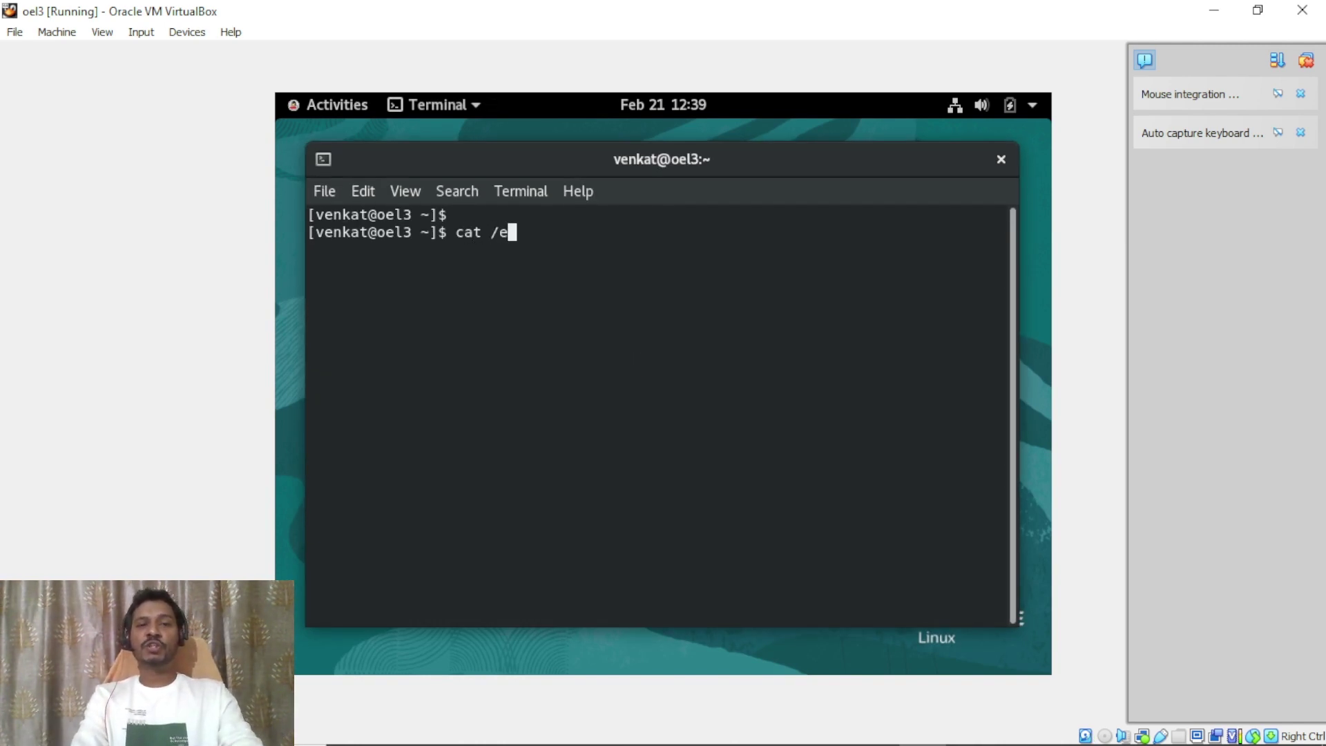
type("tc/os-release")
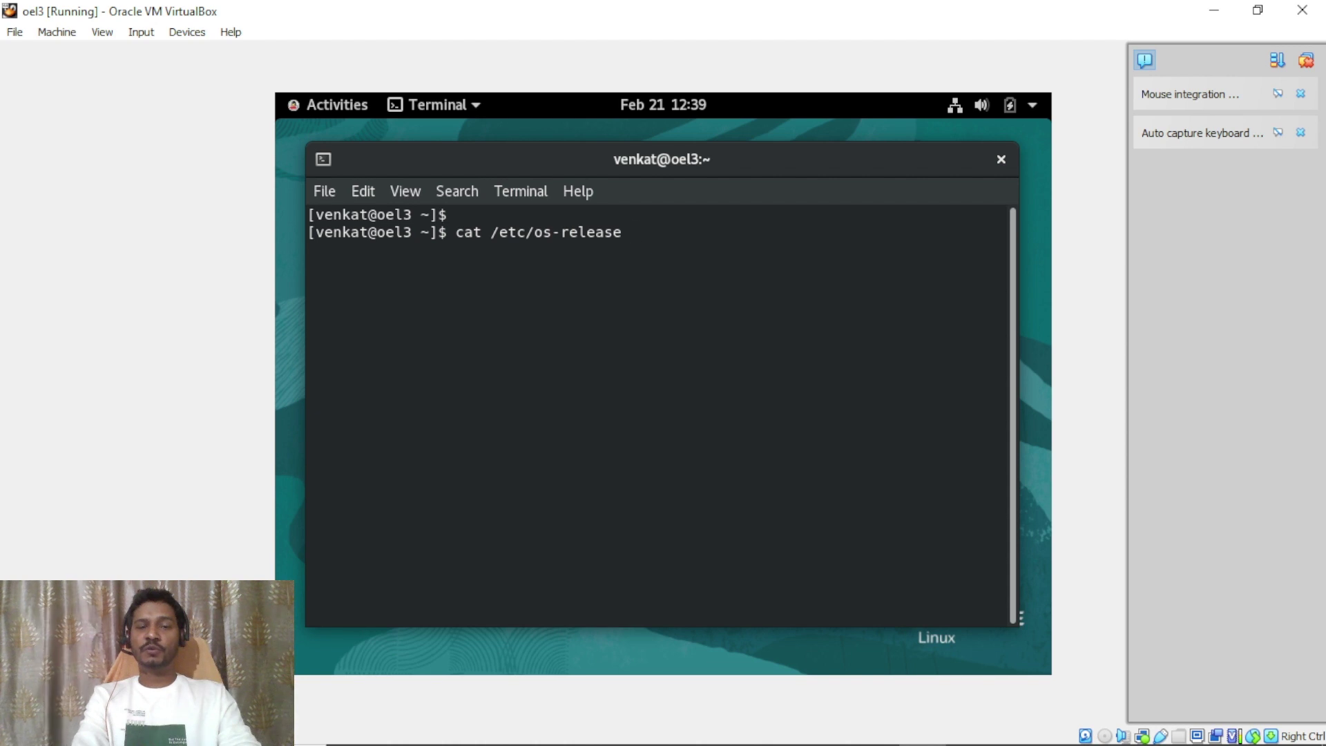
key("Return")
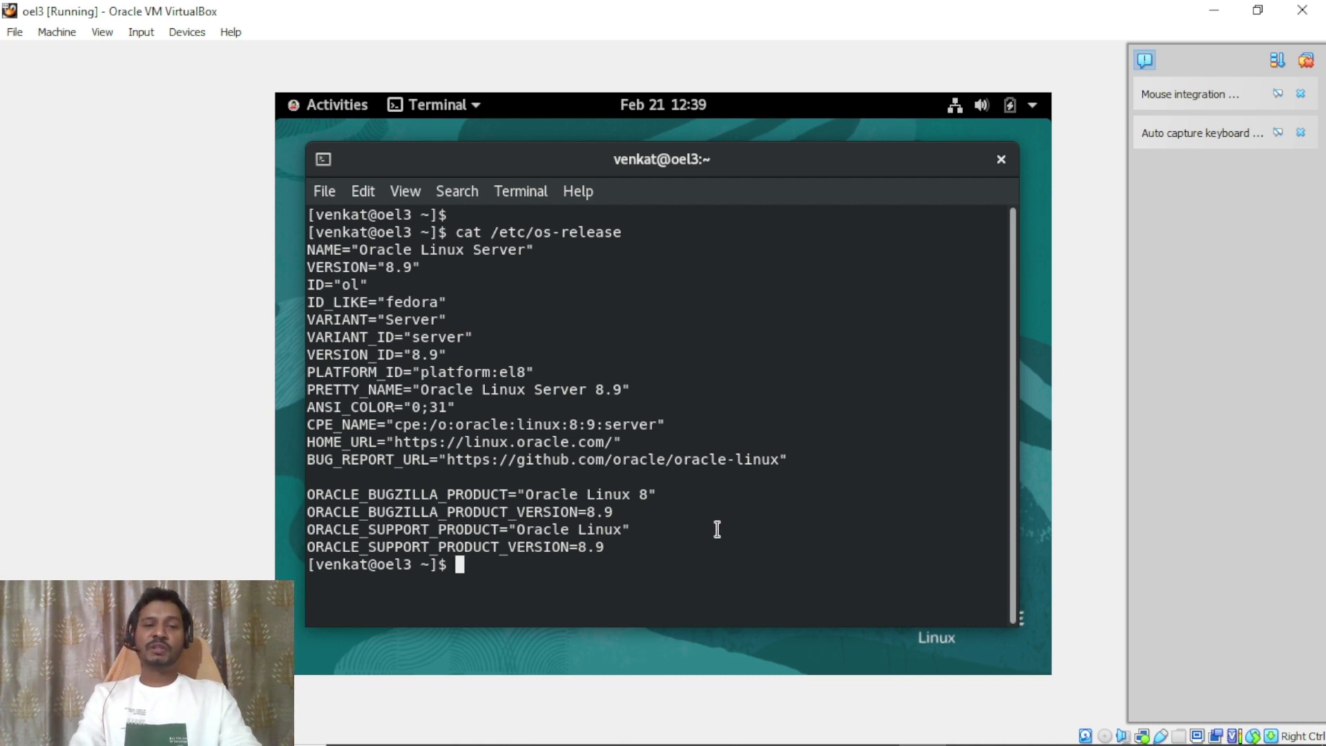
Check processor type and machine architecture with uname -p and uname -m, both x86_64.
key("Return")
type("unam")
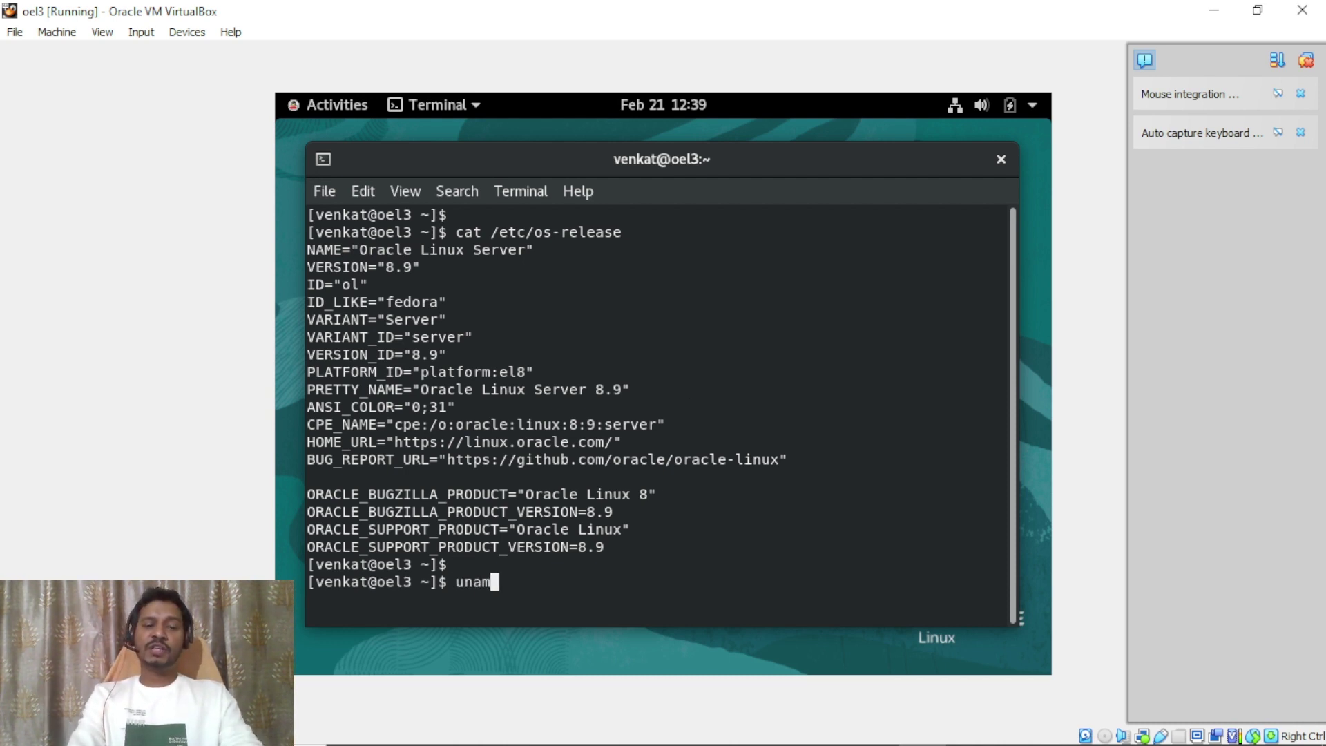
type("e -p")
key("Return")
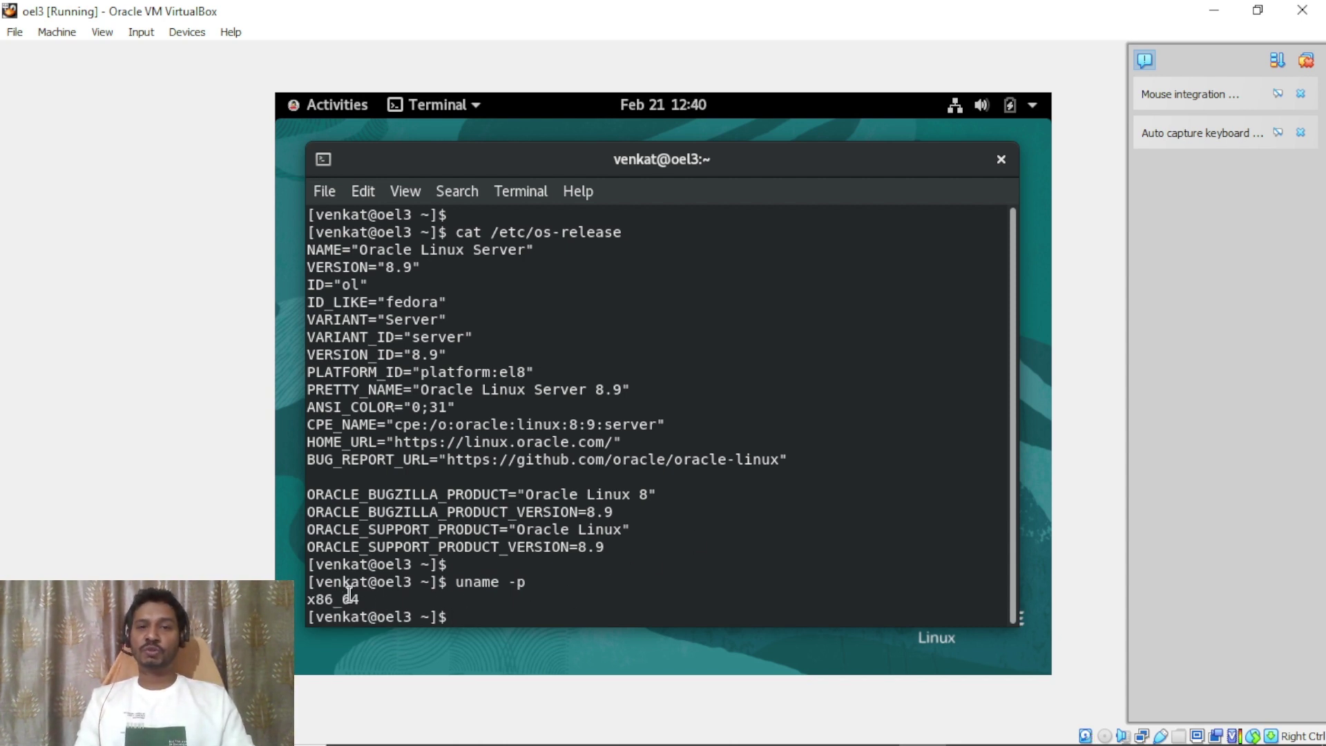
type("uname -m")
key("Return")
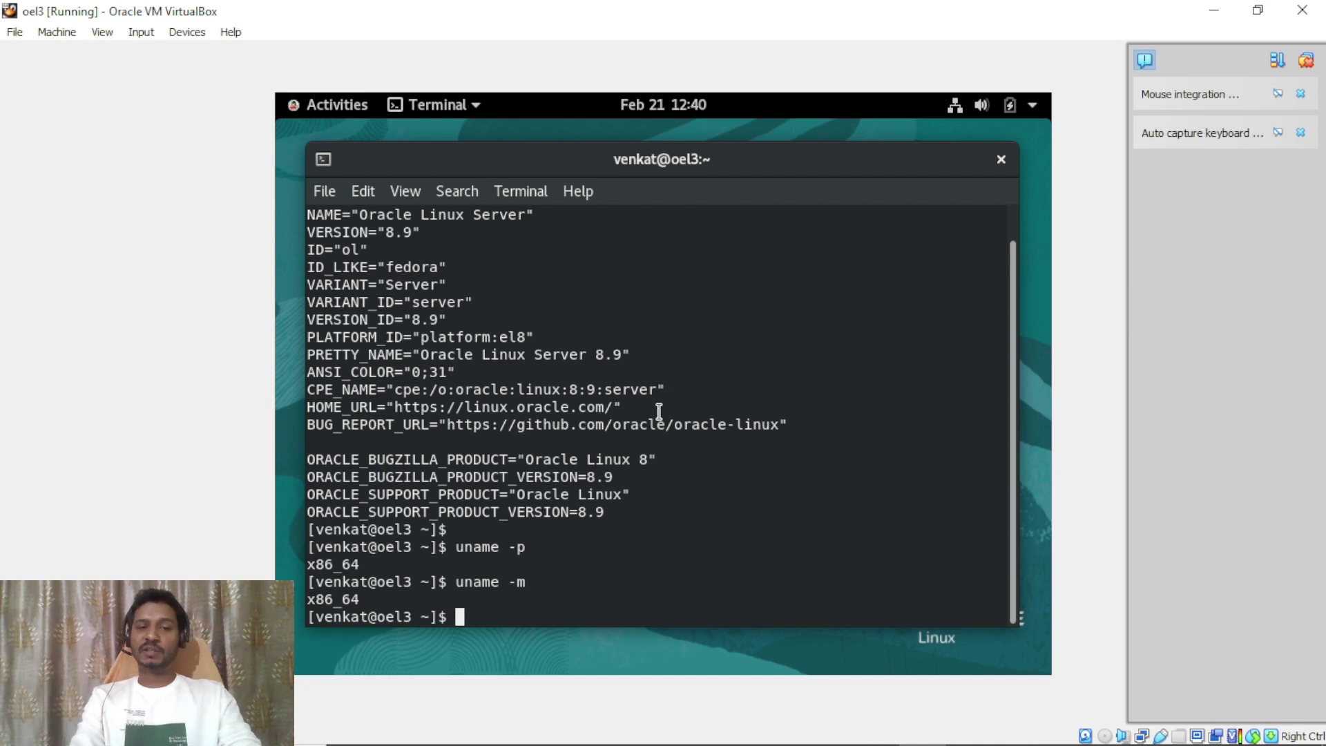
Page through /proc/cpuinfo with less (Intel Core i5-10210U, 1 core), then quit to a prompt.
type("cat /")
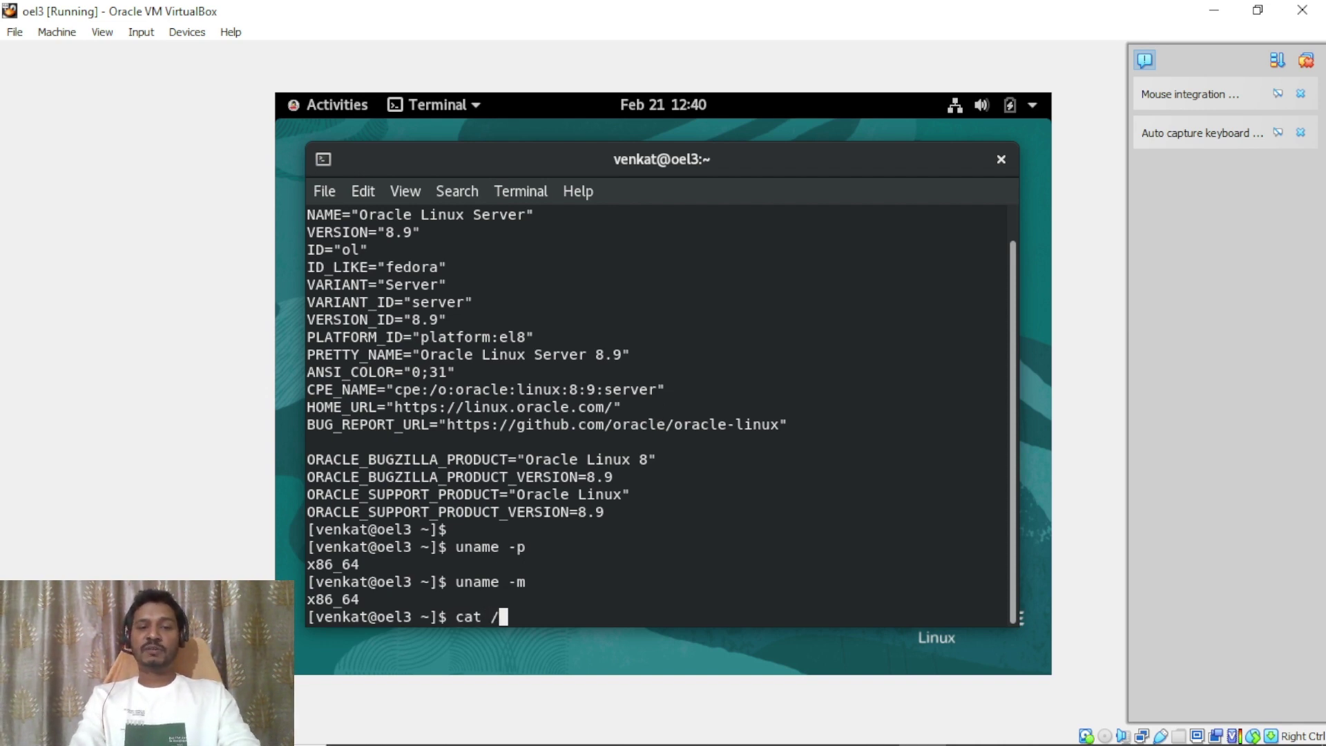
type("proc/cp")
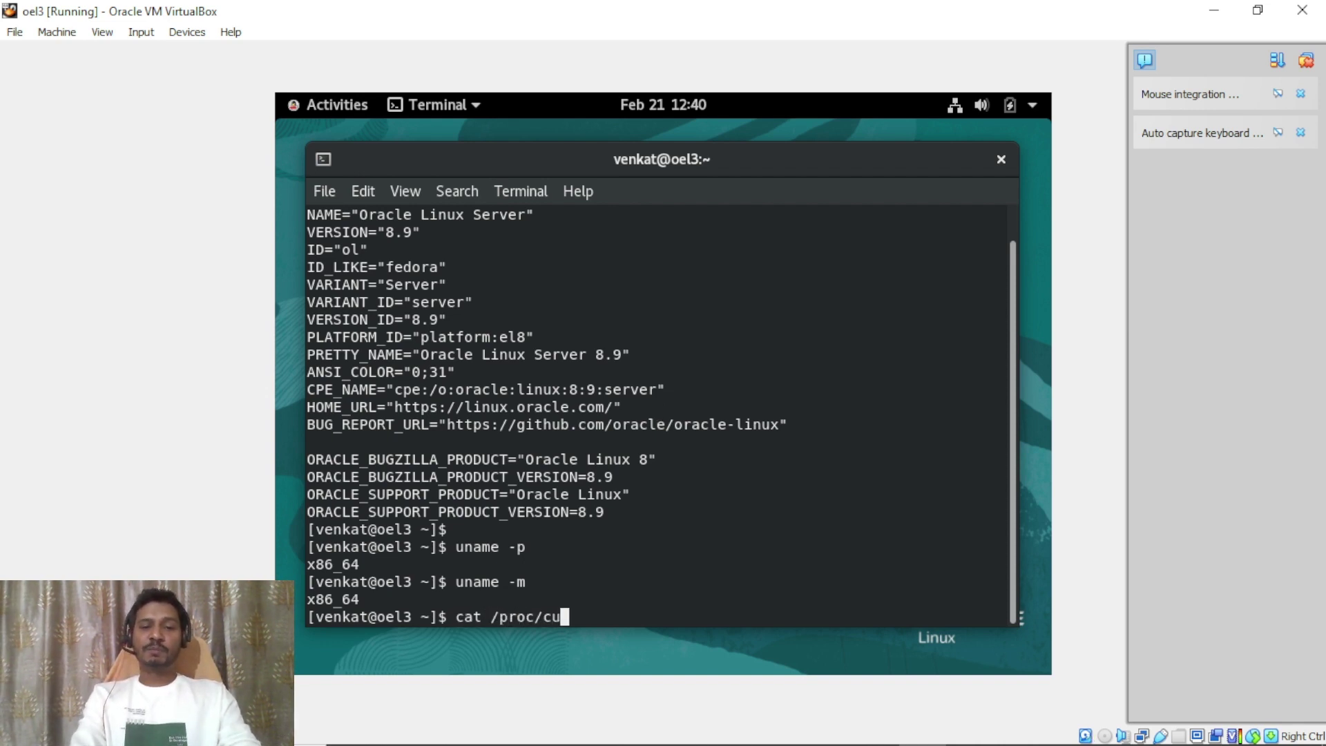
type("ui")
key("BackSpace")
key("BackSpace")
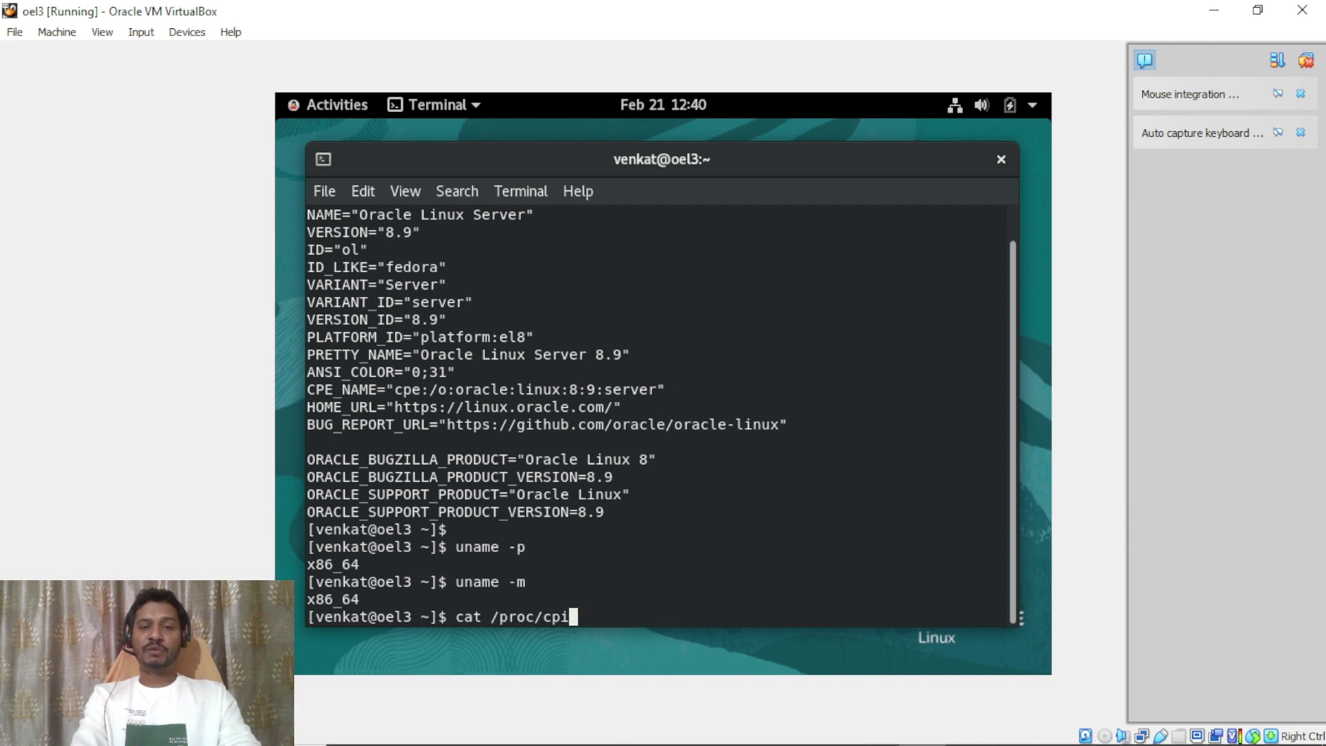
type("uinfo ")
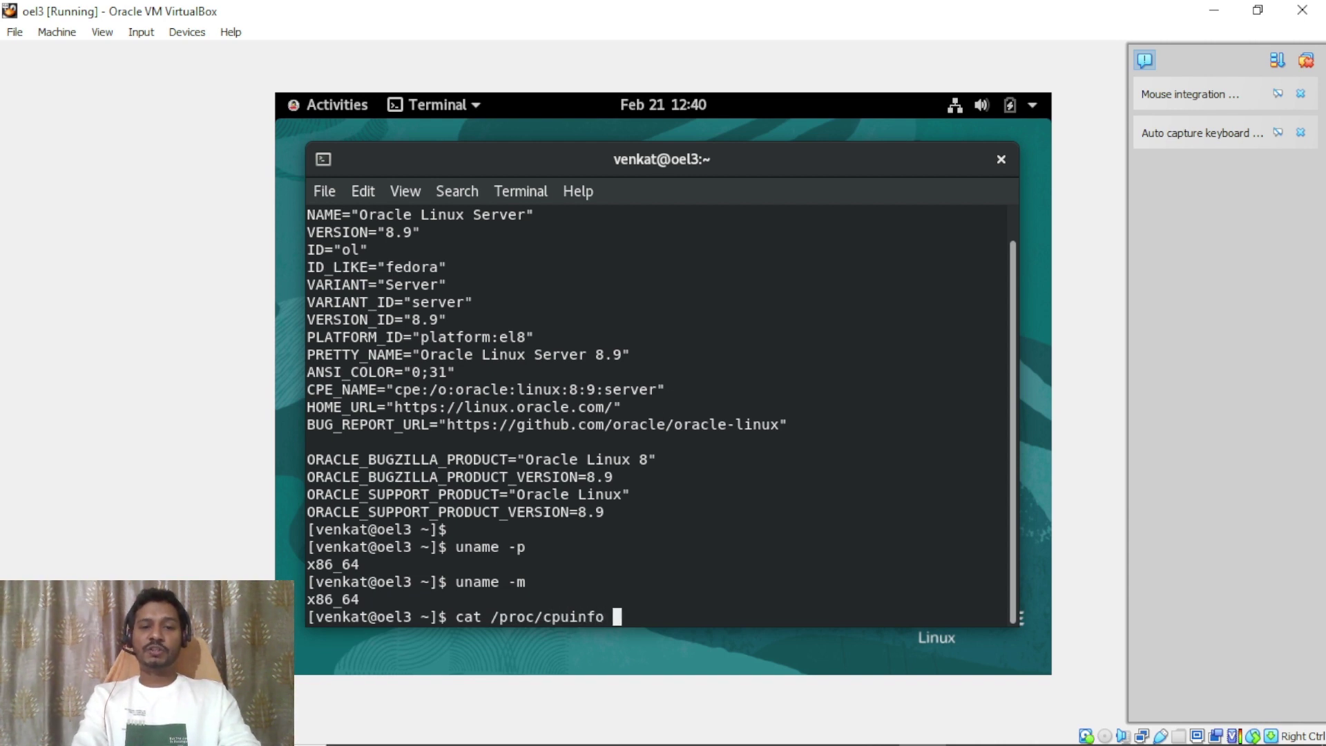
type("|less")
key("Return")
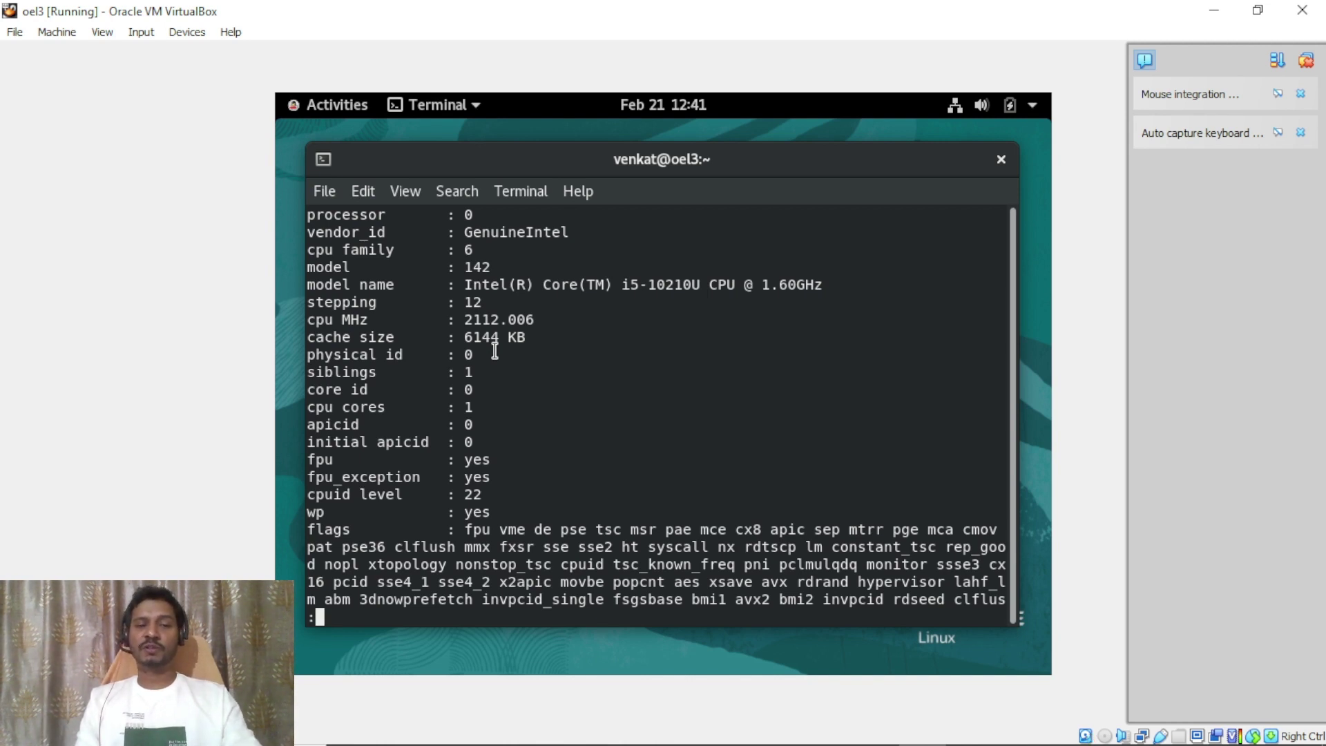
key("q")
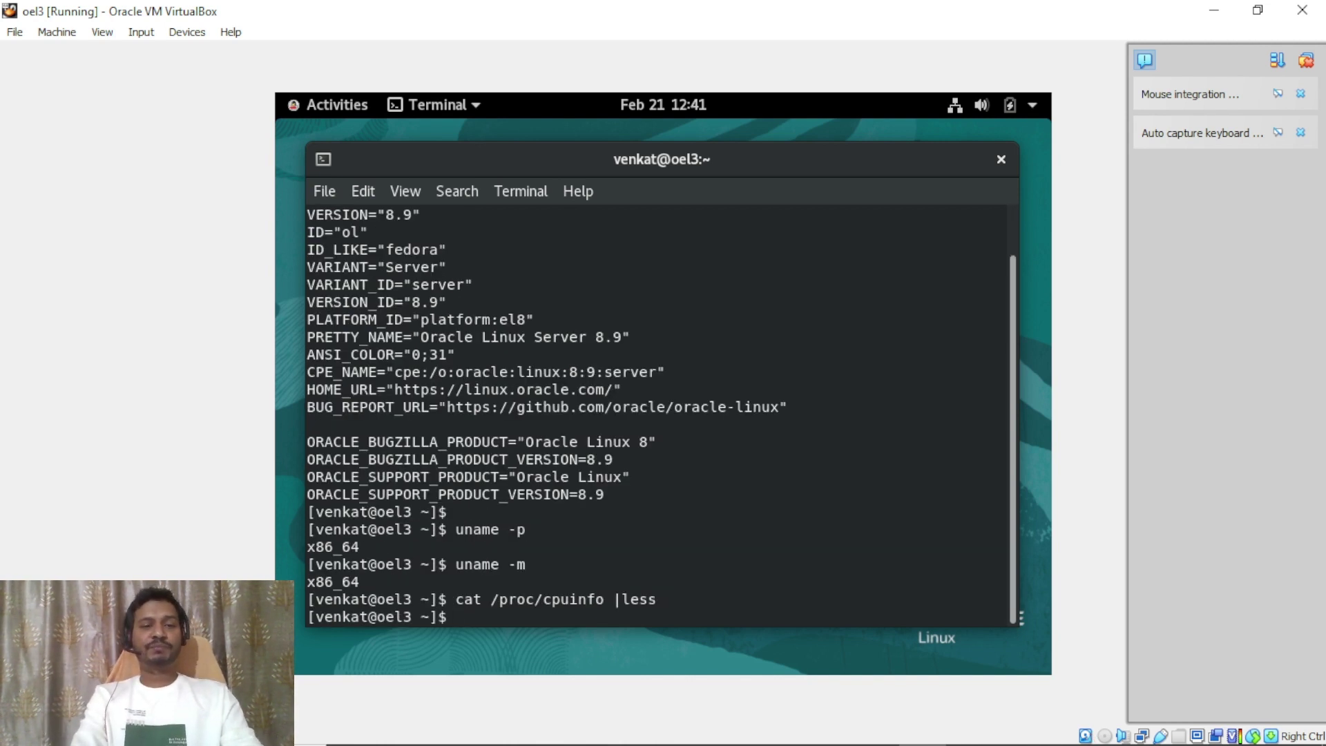
key("Return")
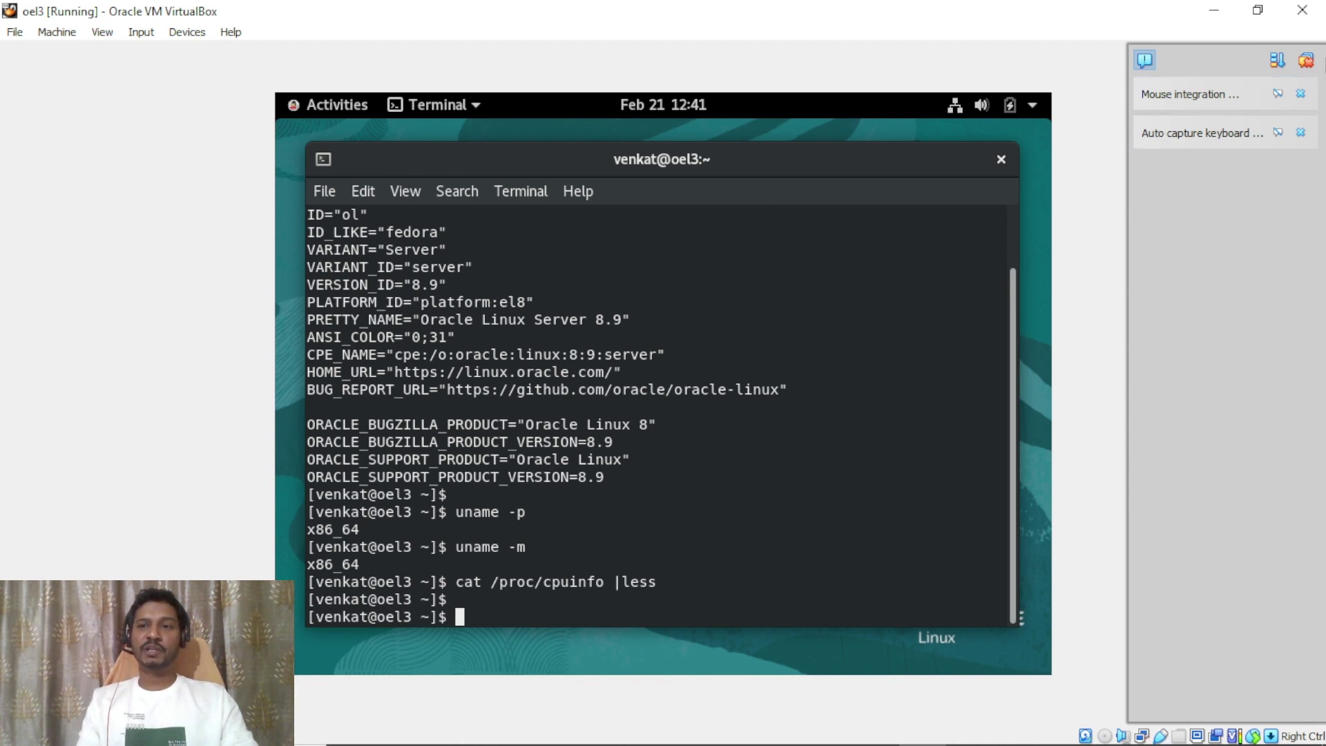
Close the oel3 window choosing Power off the machine rather than saving its state.
left_click(1304, 17)
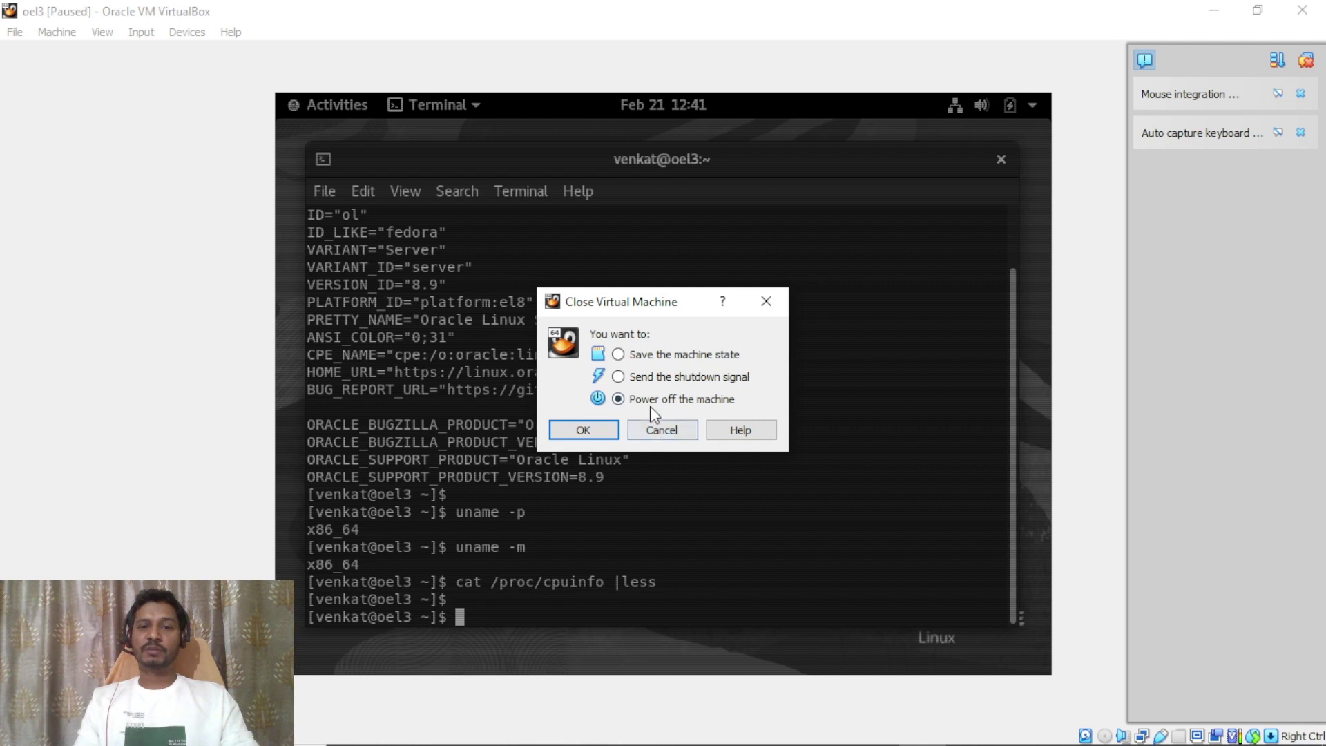
left_click(688, 357)
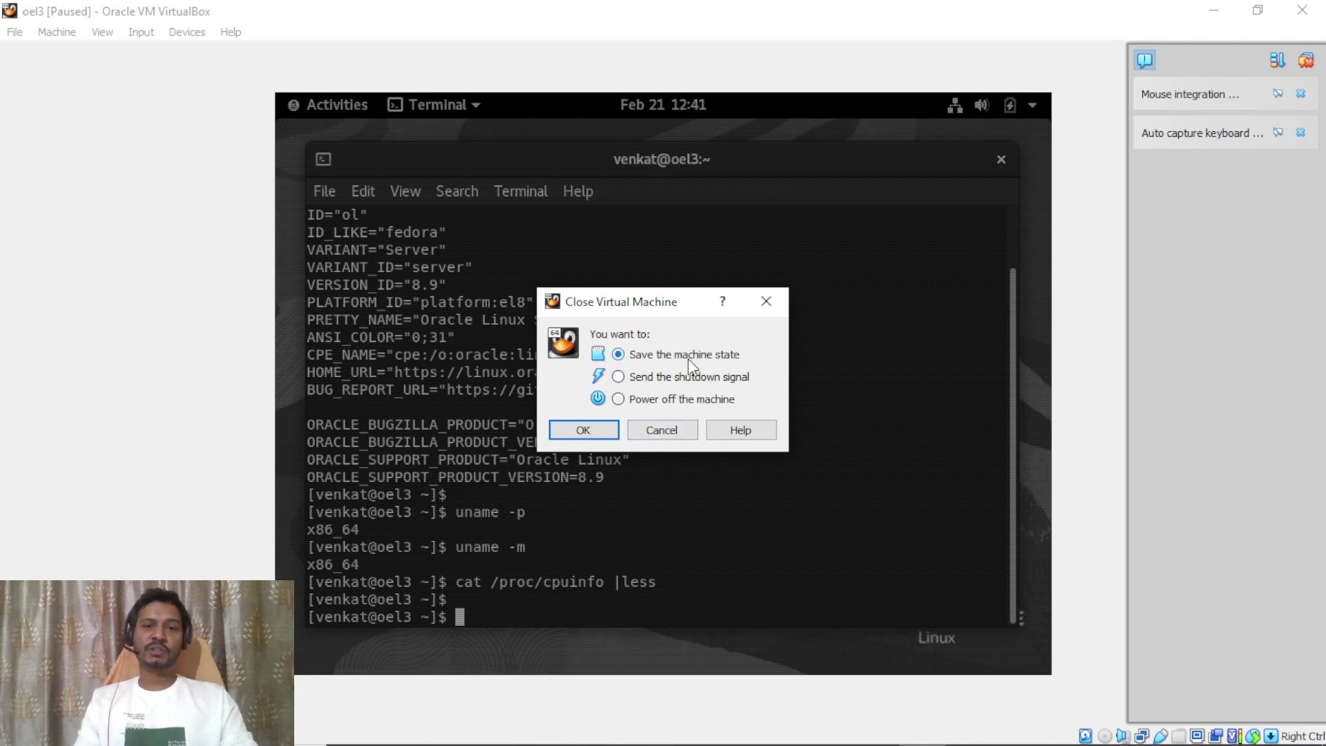
left_click(694, 404)
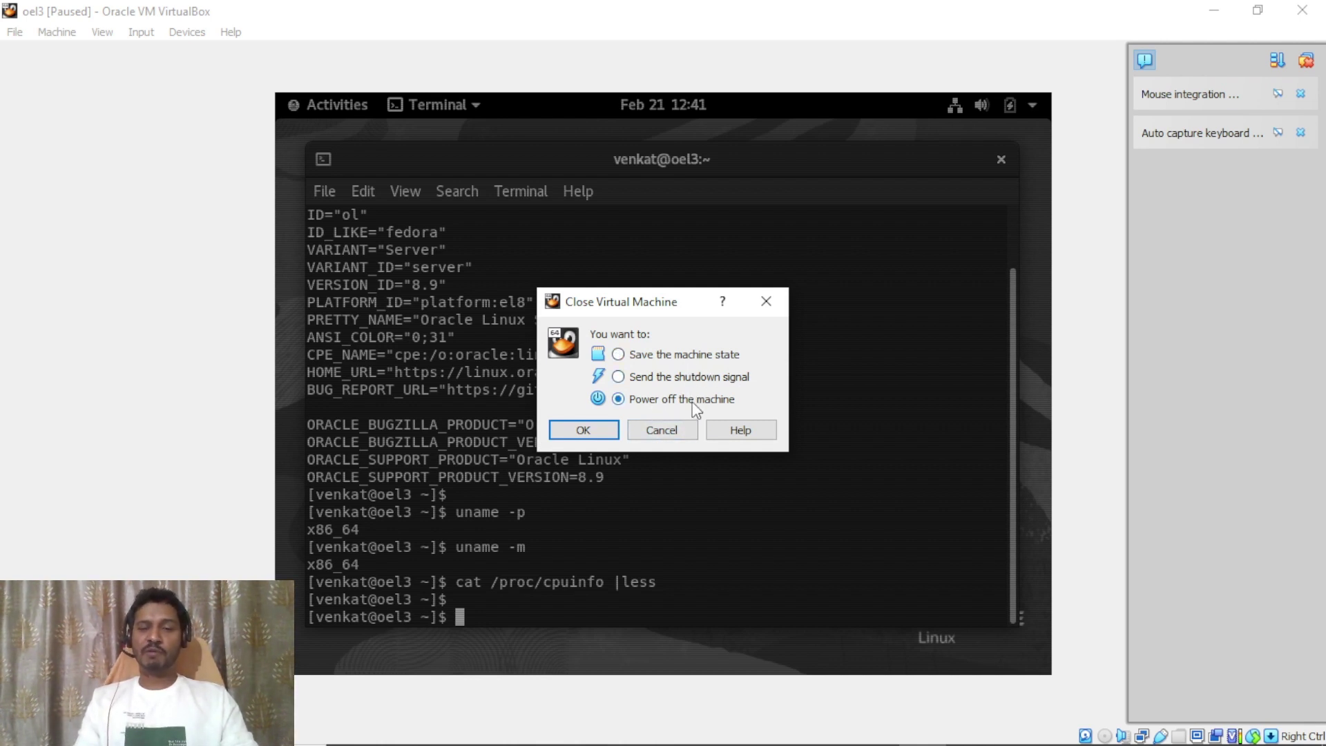
left_click(583, 431)
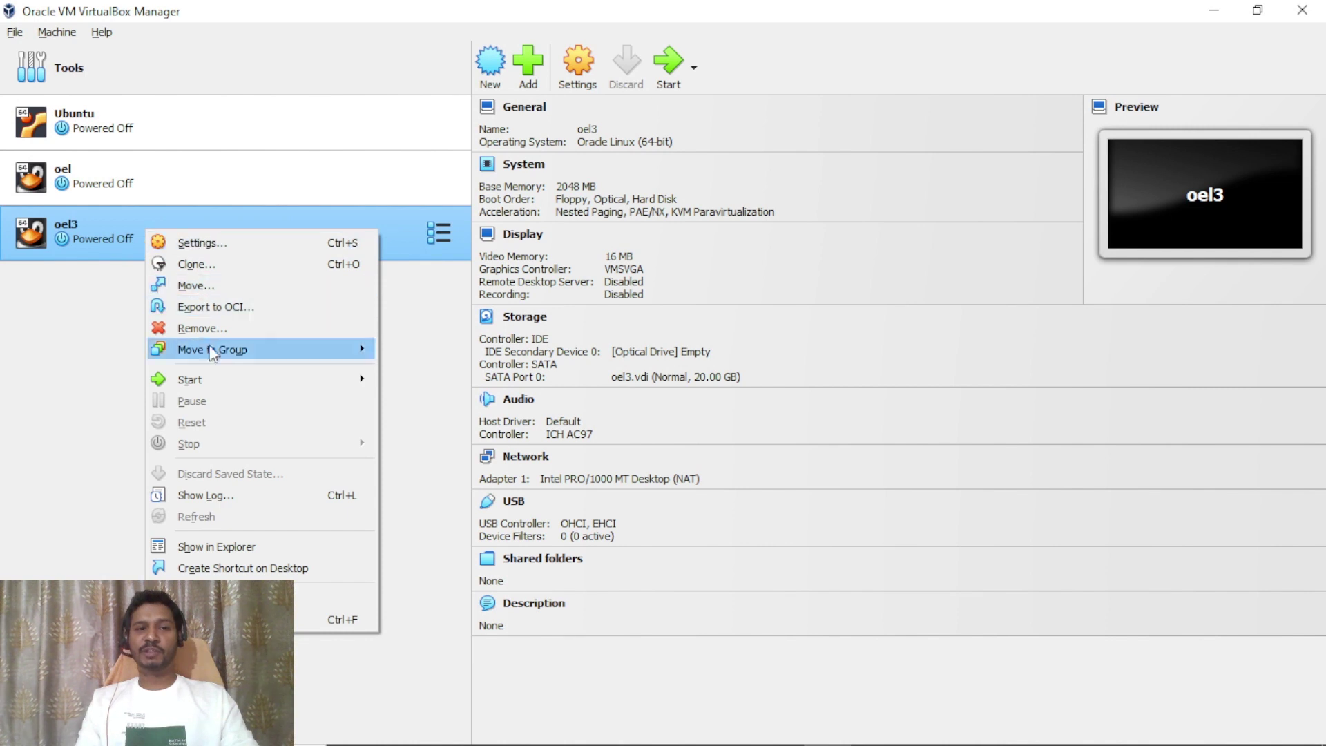
Remove the oel3 VM from the manager, deleting all its files.
mouse_move(211, 379)
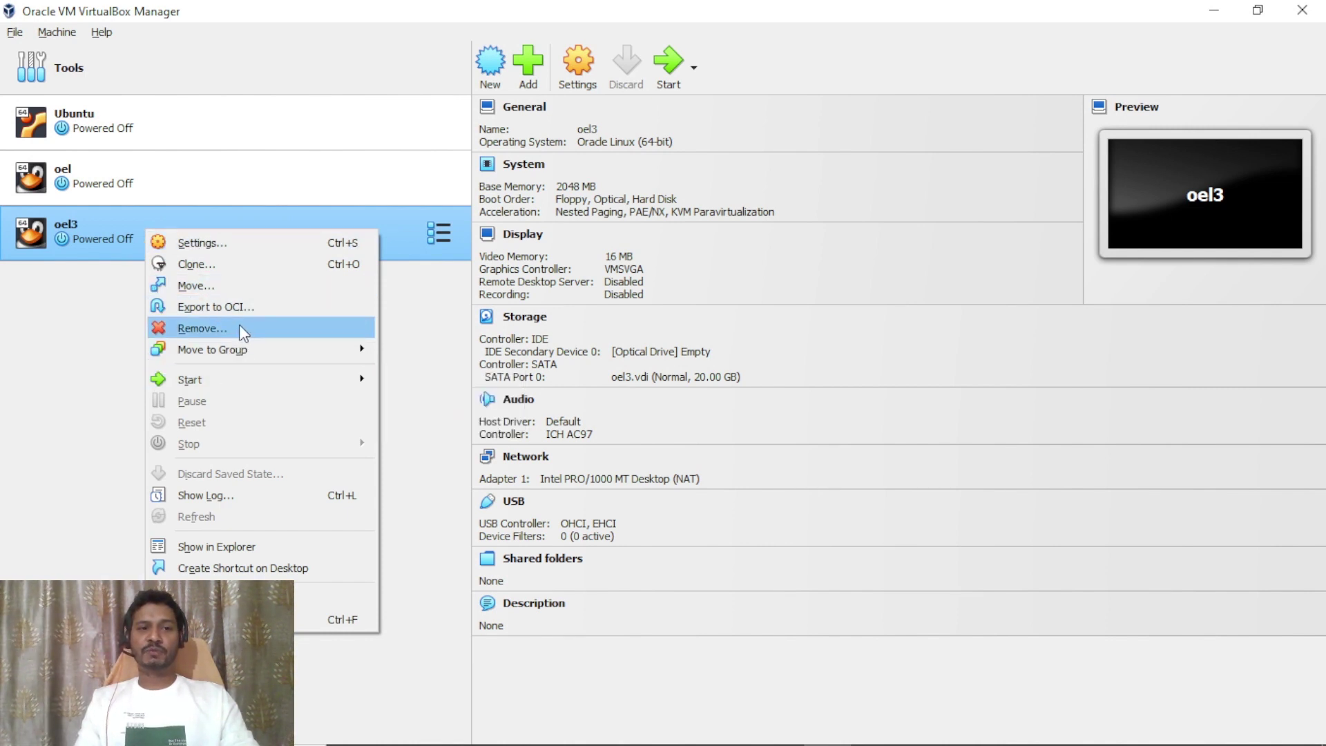
left_click(209, 329)
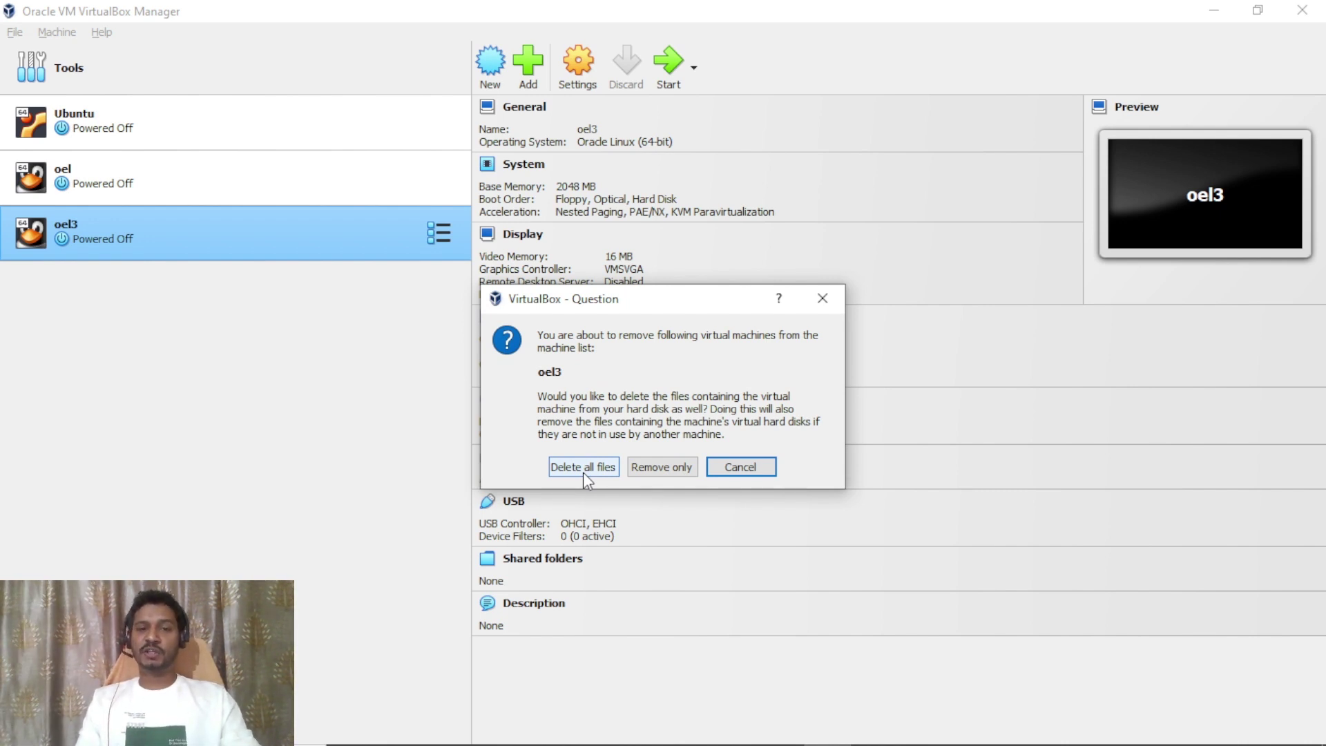
left_click(583, 470)
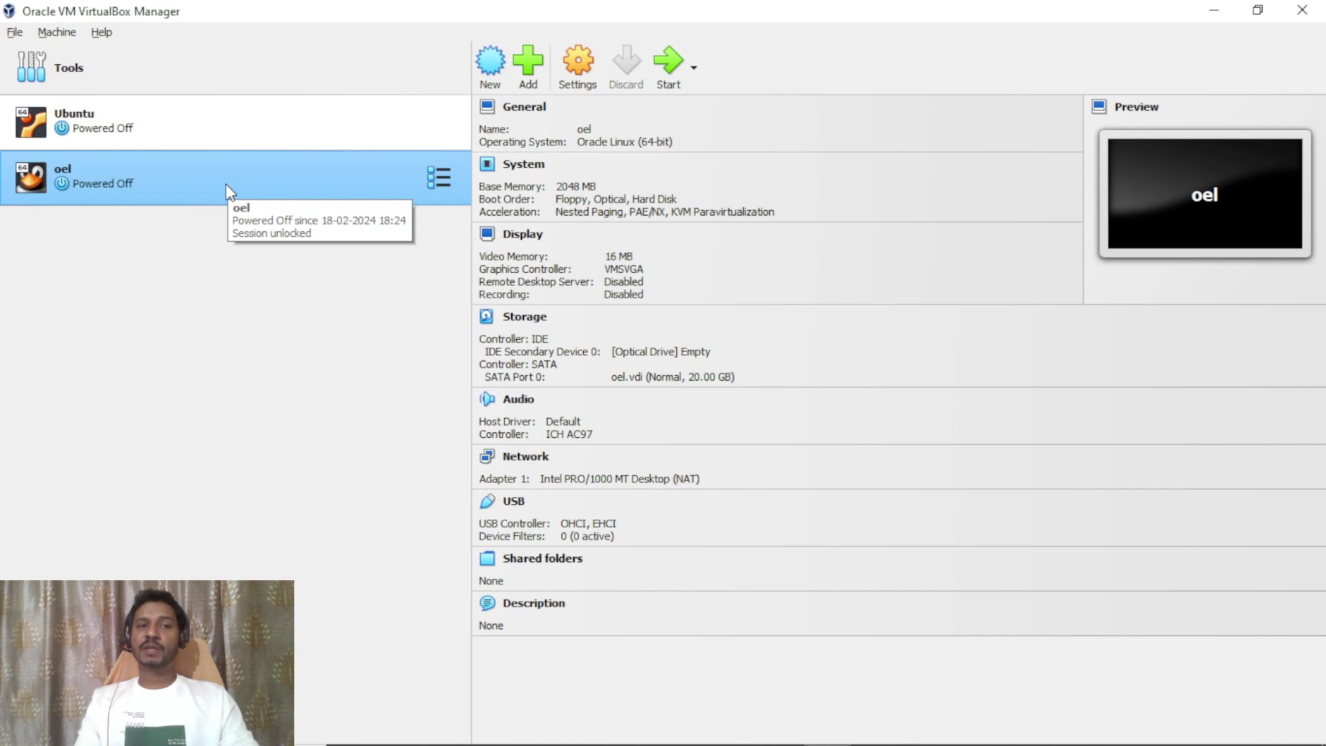
Remove the oel VM with all its files, then switch to the PowerPoint slide show.
right_click(182, 192)
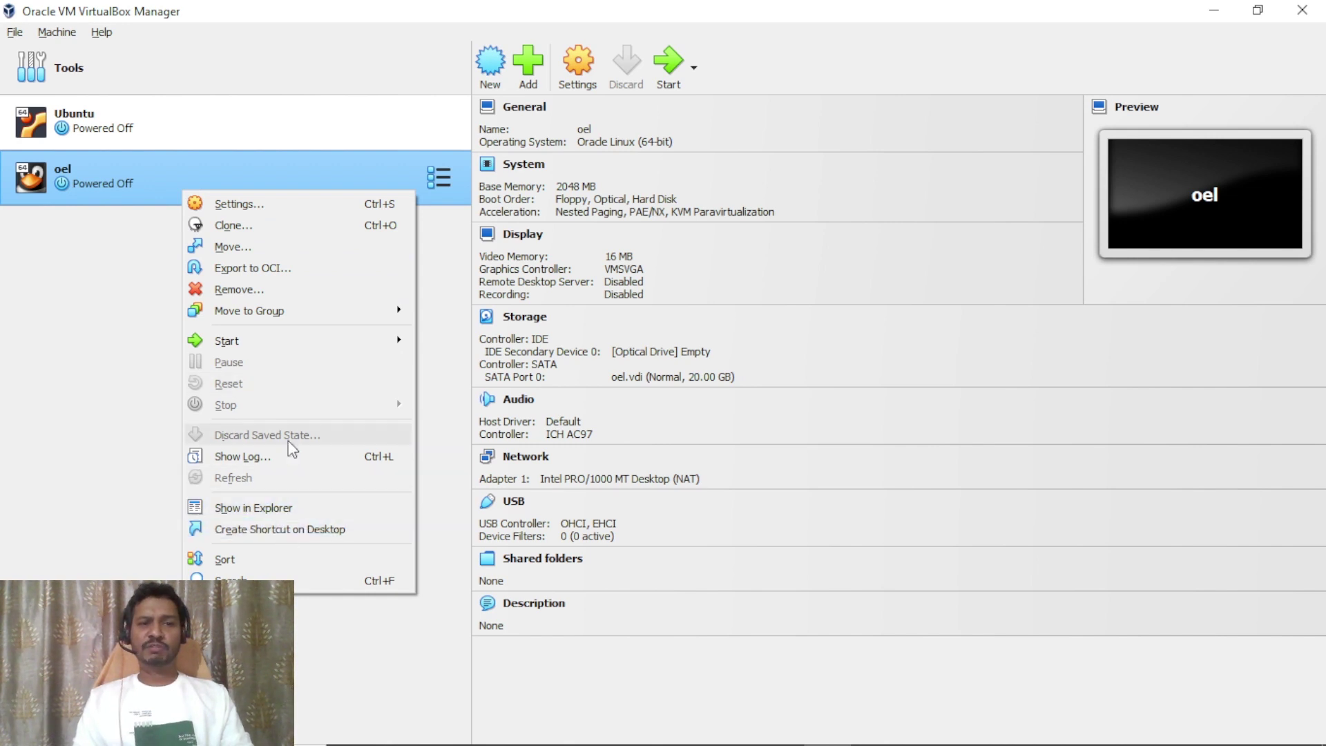
left_click(233, 289)
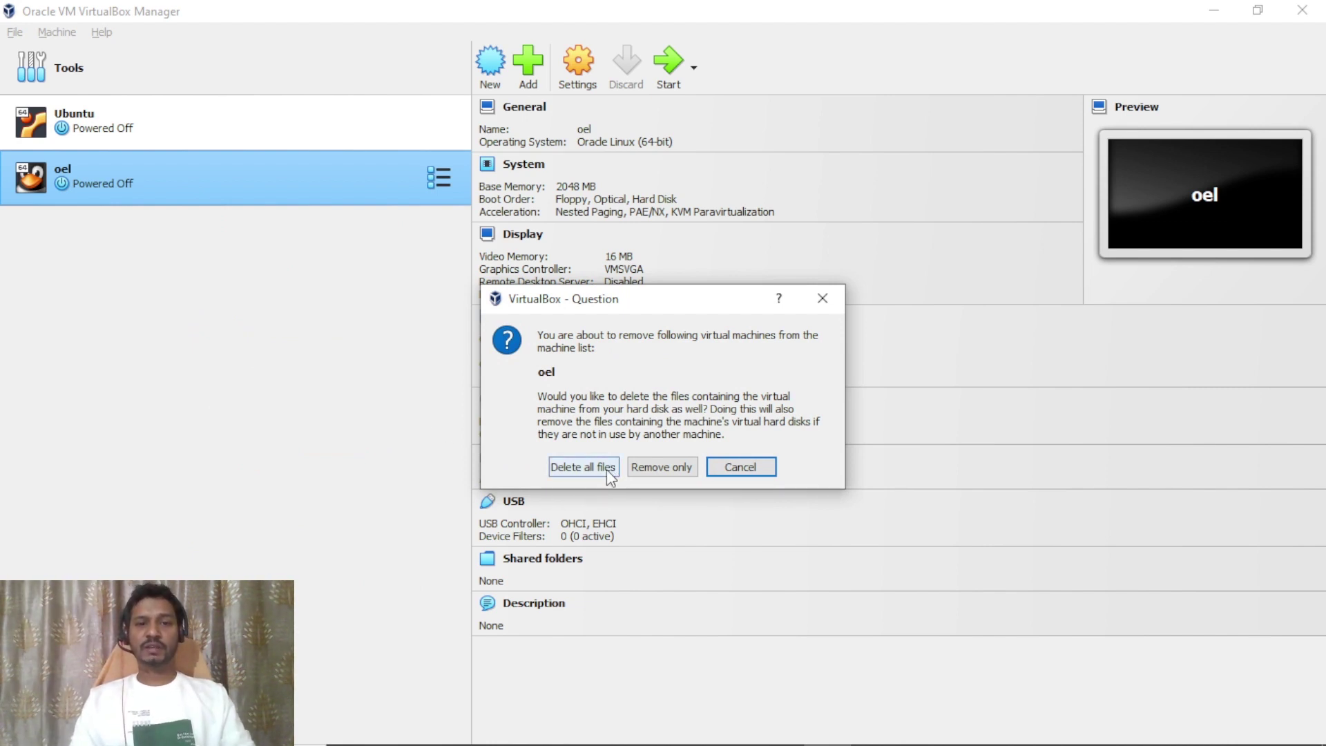
left_click(608, 469)
key("alt+Tab")
key("alt+Tab")
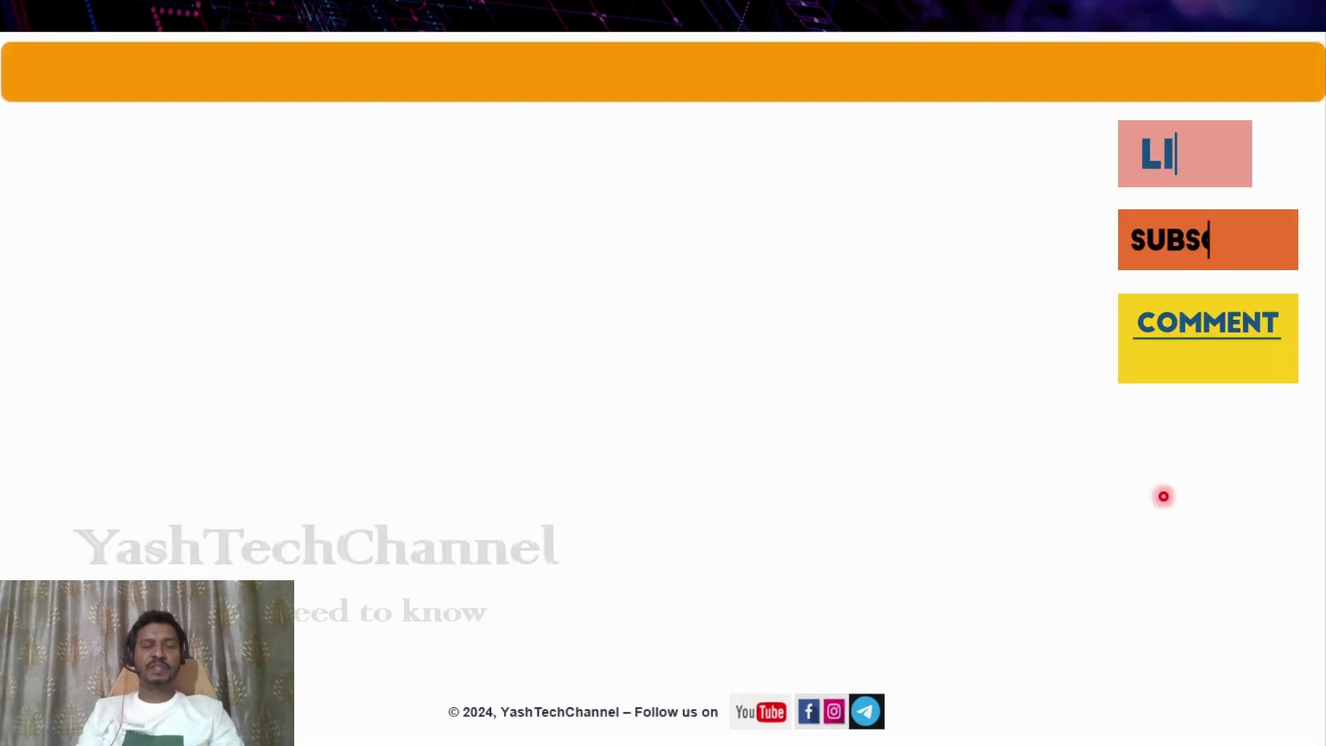